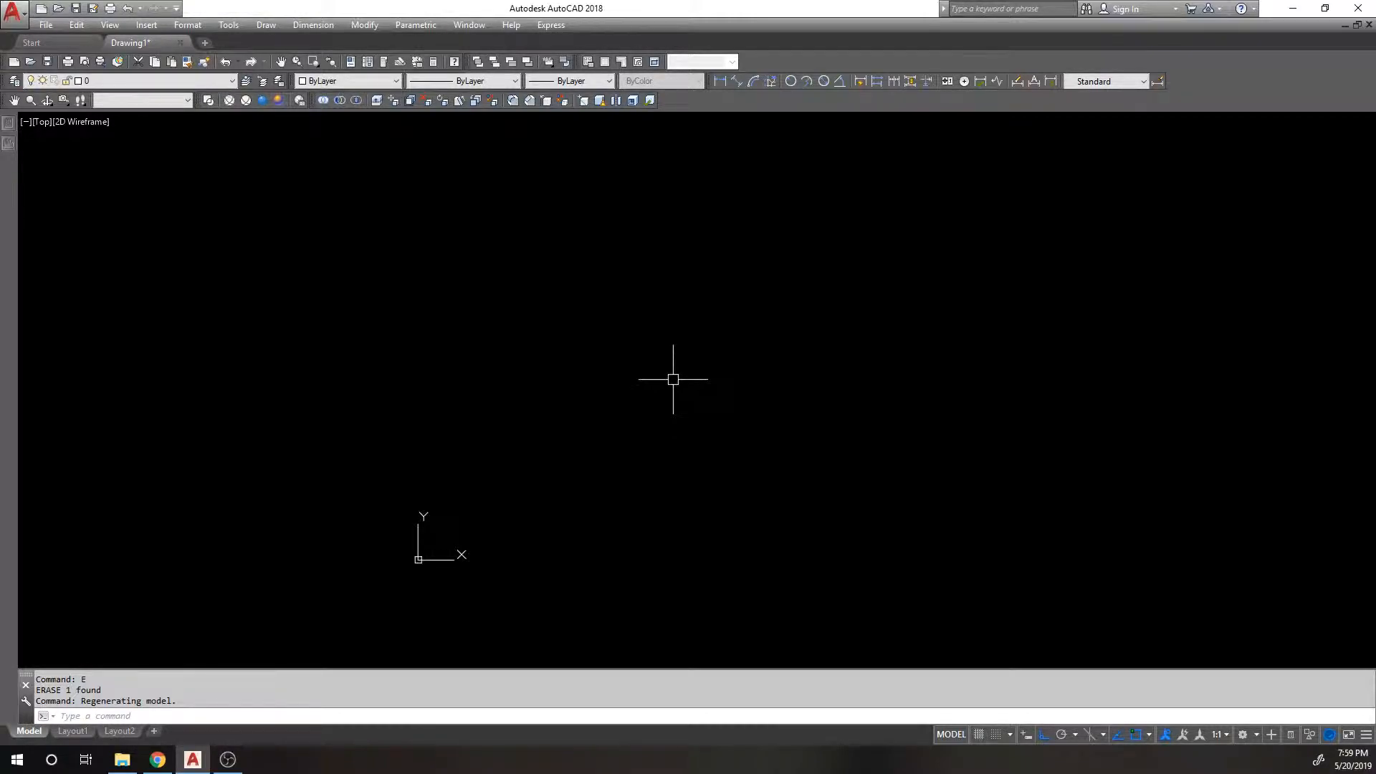
{"action": "mouse_move", "coordinate": [678, 435]}
{"action": "middle_mouse_down"}
{"action": "mouse_move", "coordinate": [616, 495]}
{"action": "mouse_move", "coordinate": [620, 442]}
{"action": "middle_mouse_up"}
{"action": "type", "text": "l"}
{"action": "key", "text": "Return"}
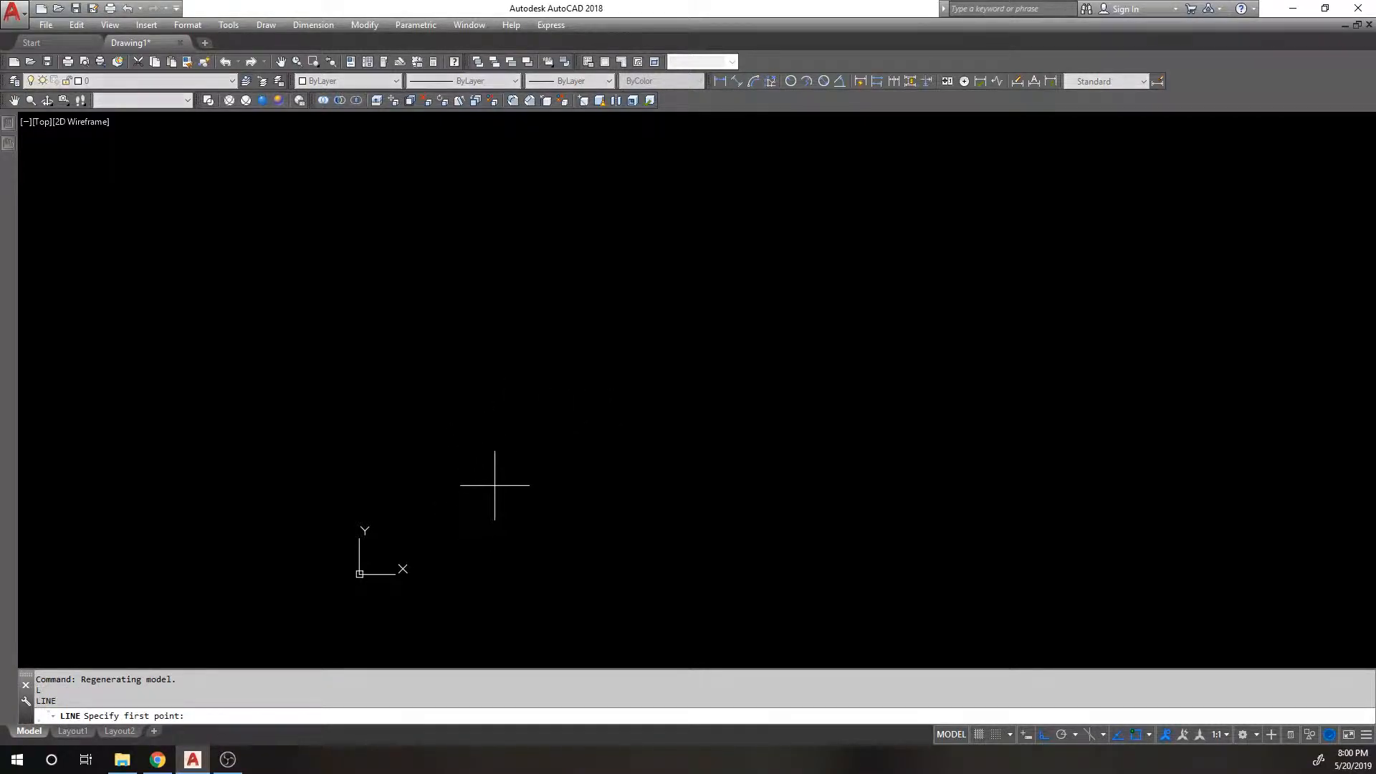
{"action": "key", "text": "Escape"}
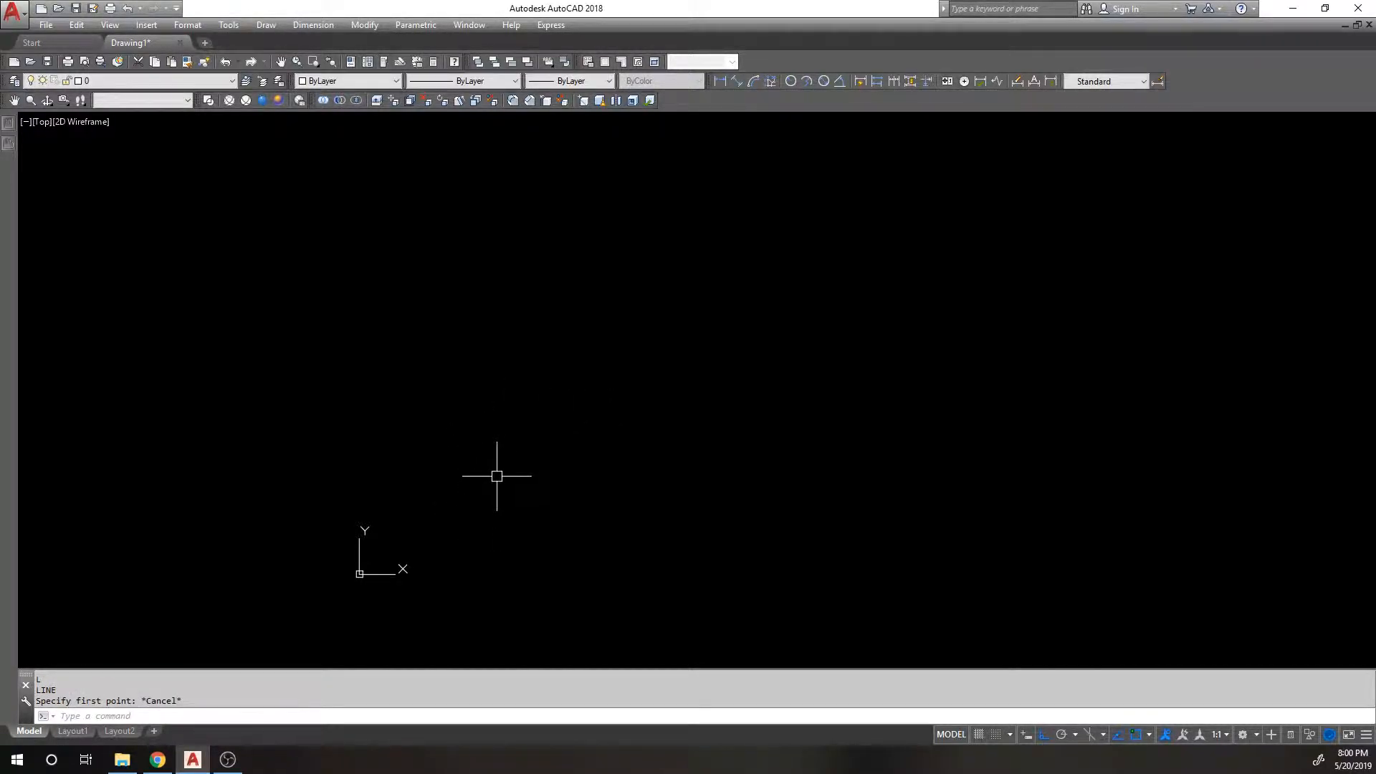
Draw a single horizontal line in the empty drawing, a little above and to the right of the UCS origin
{"action": "key", "text": "Return"}
{"action": "left_click", "coordinate": [462, 521]}
{"action": "left_click", "coordinate": [753, 520]}
{"action": "key", "text": "Return"}
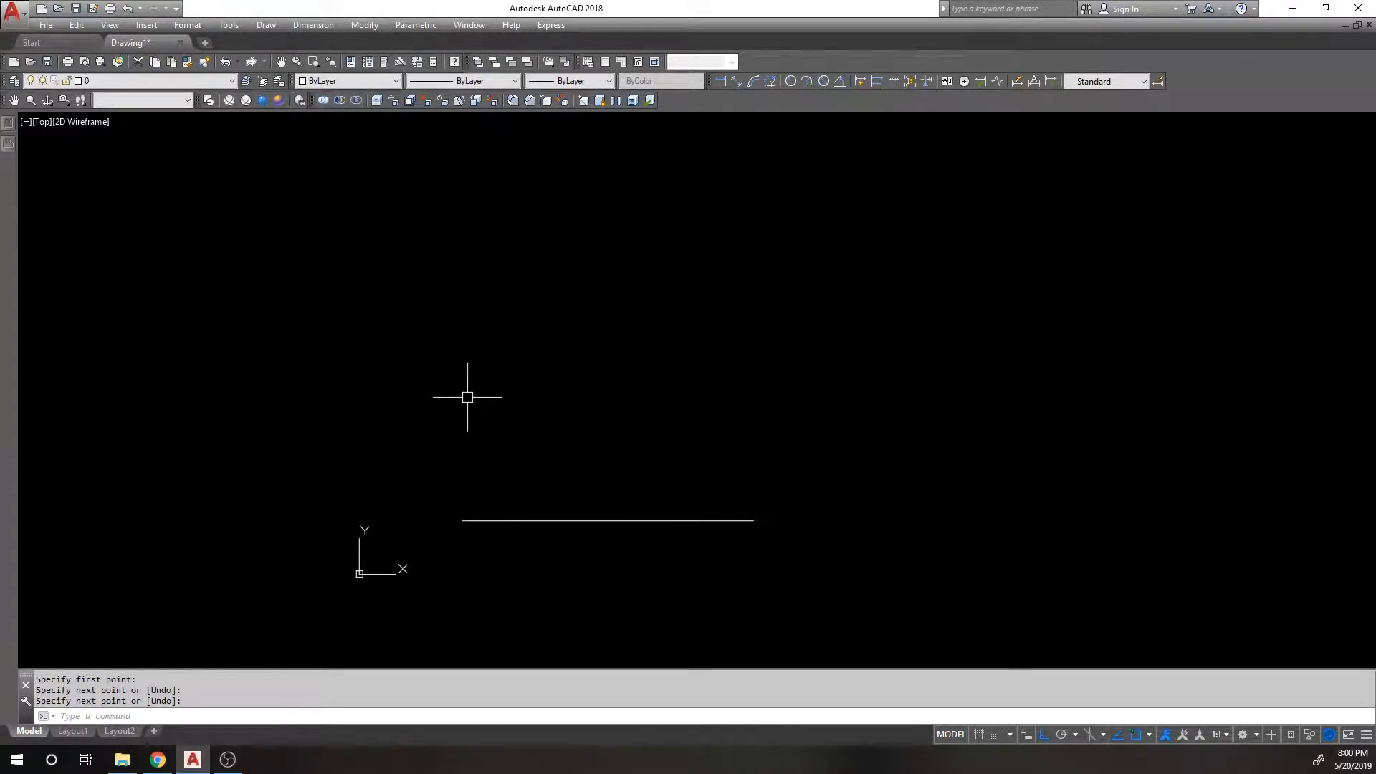
Draw a second horizontal line above the first, starting farther left and ending directly above the first line's right endpoint using tracking
{"action": "key", "text": "Return"}
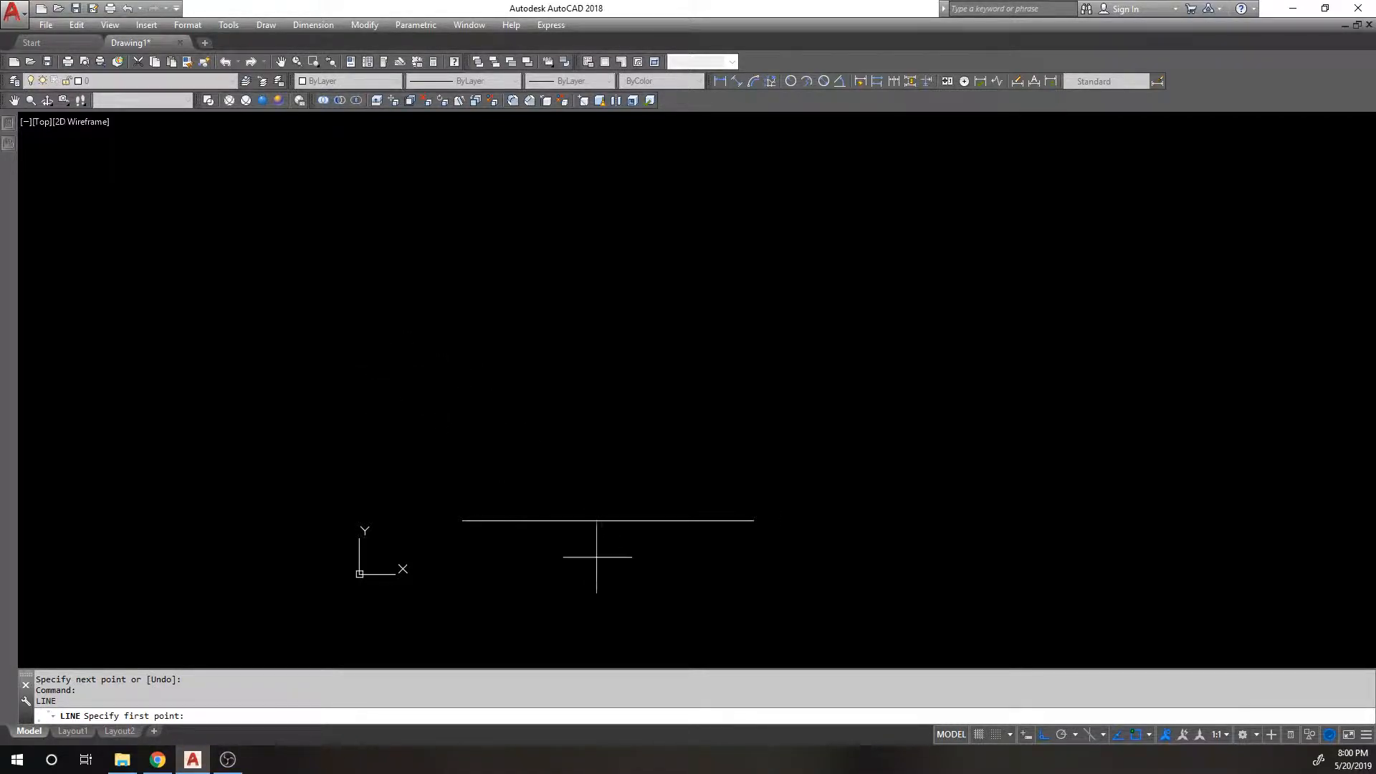
{"action": "left_click", "coordinate": [374, 384]}
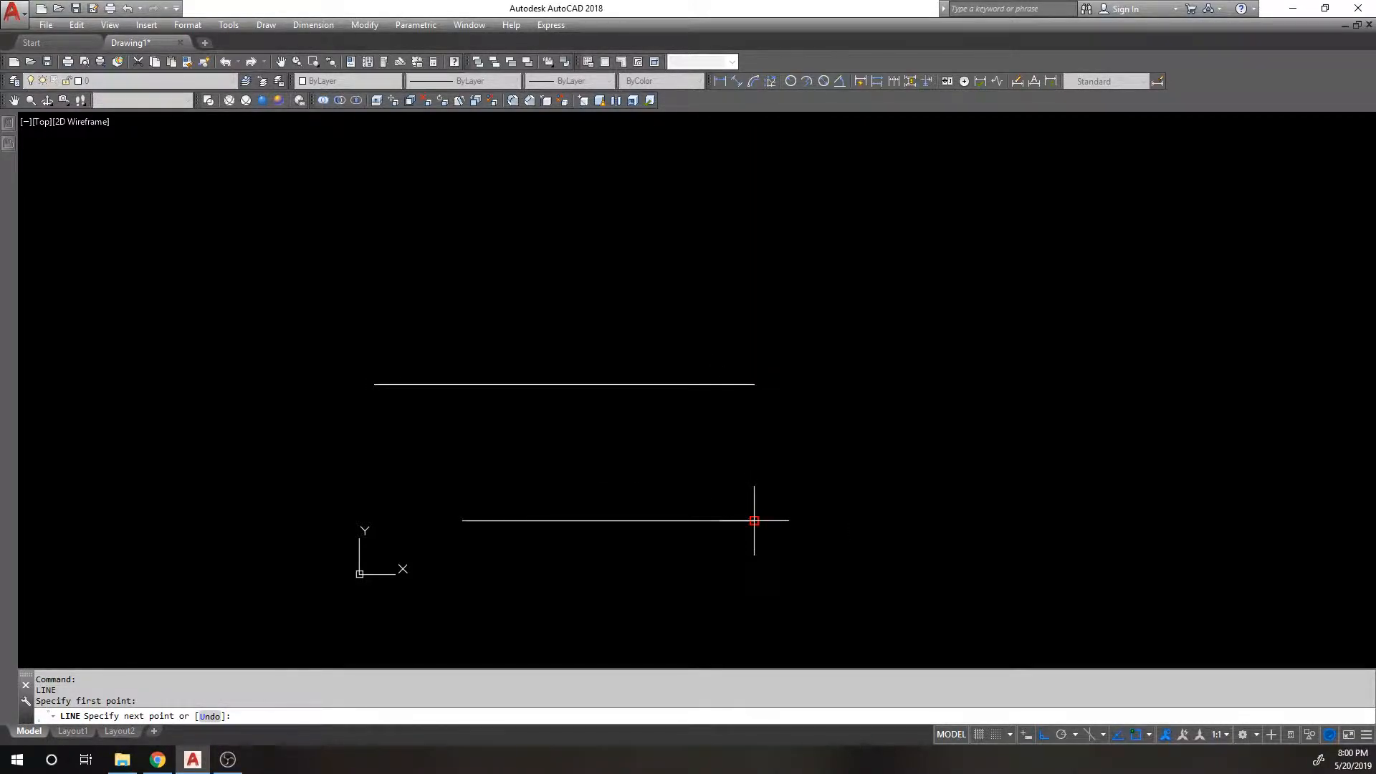
{"action": "key", "text": "shift"}
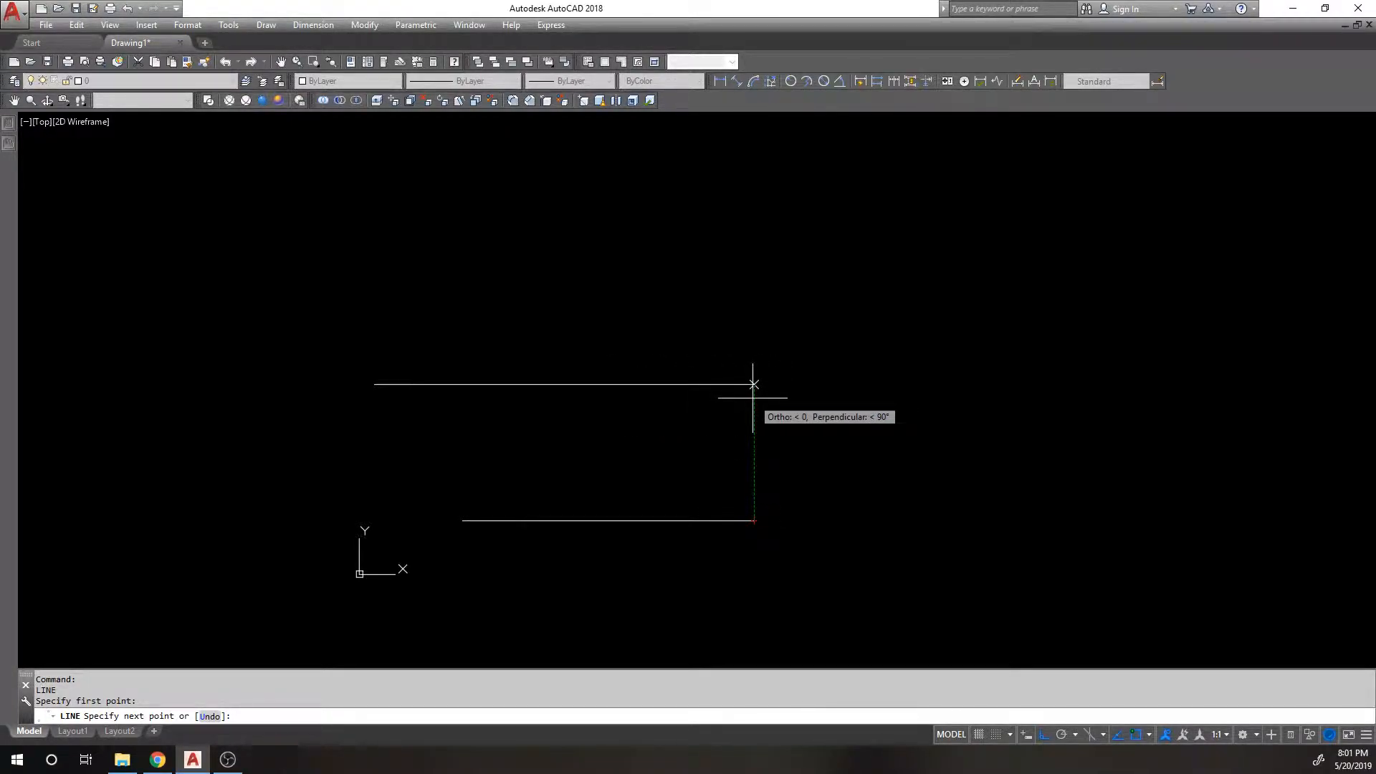
{"action": "key", "text": "F8"}
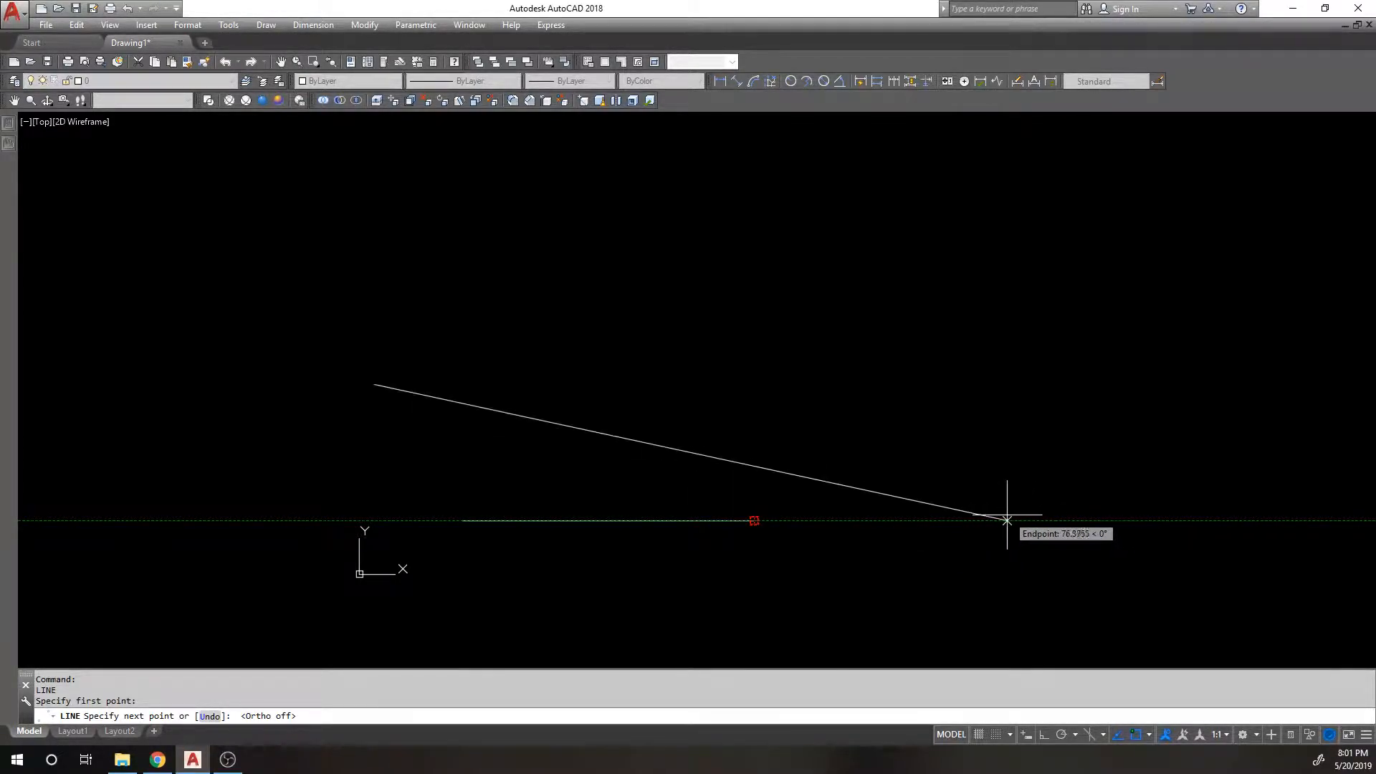
{"action": "key", "text": "F8"}
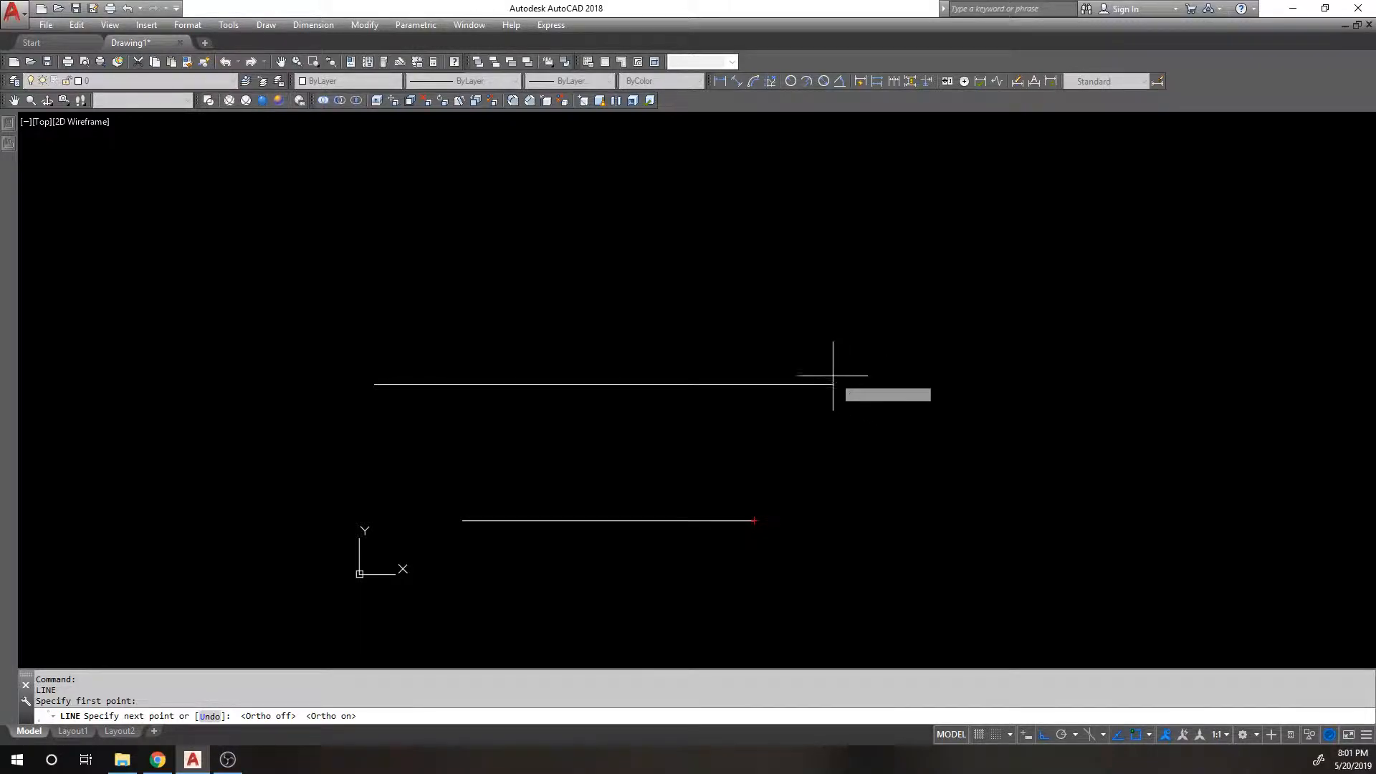
{"action": "left_click", "coordinate": [753, 377]}
{"action": "key", "text": "Return"}
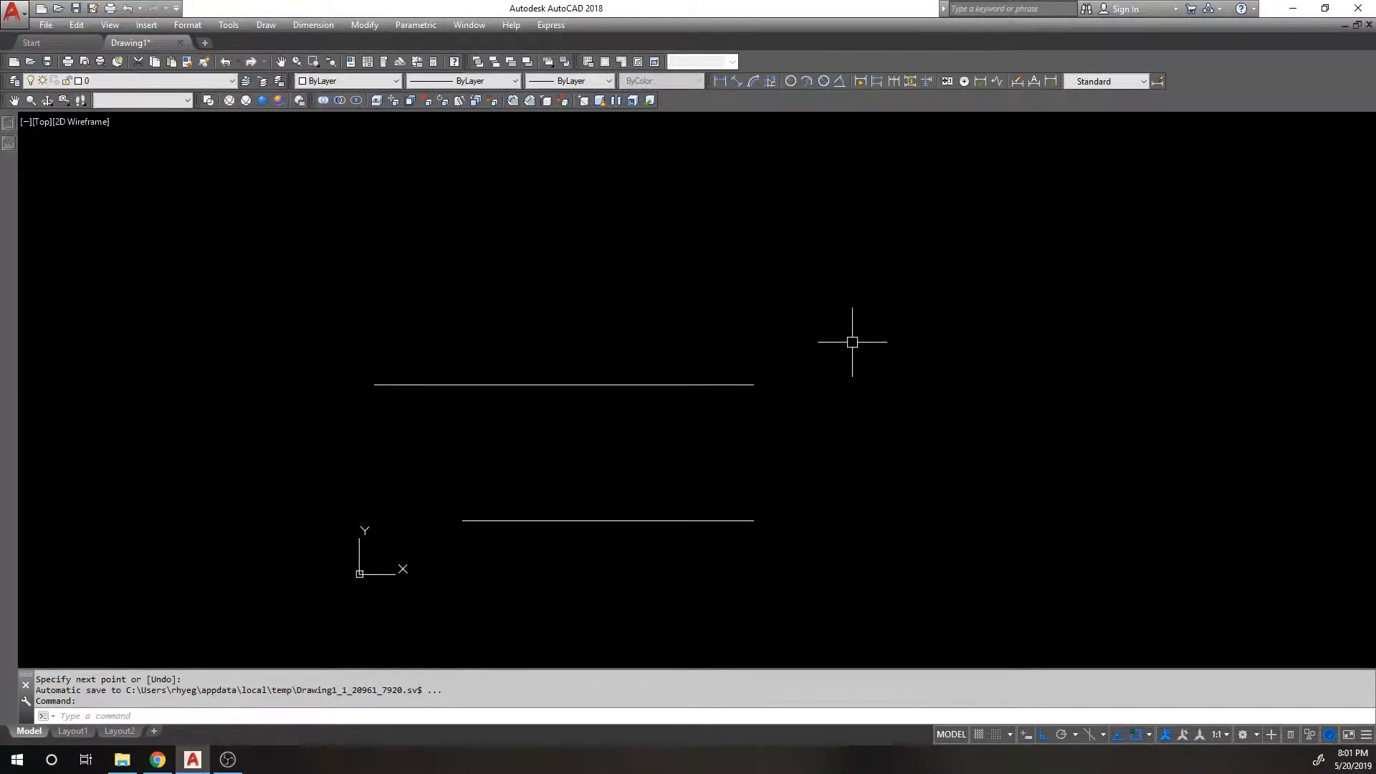
Erase the upper horizontal line
{"action": "left_click", "coordinate": [544, 366]}
{"action": "left_click", "coordinate": [492, 382]}
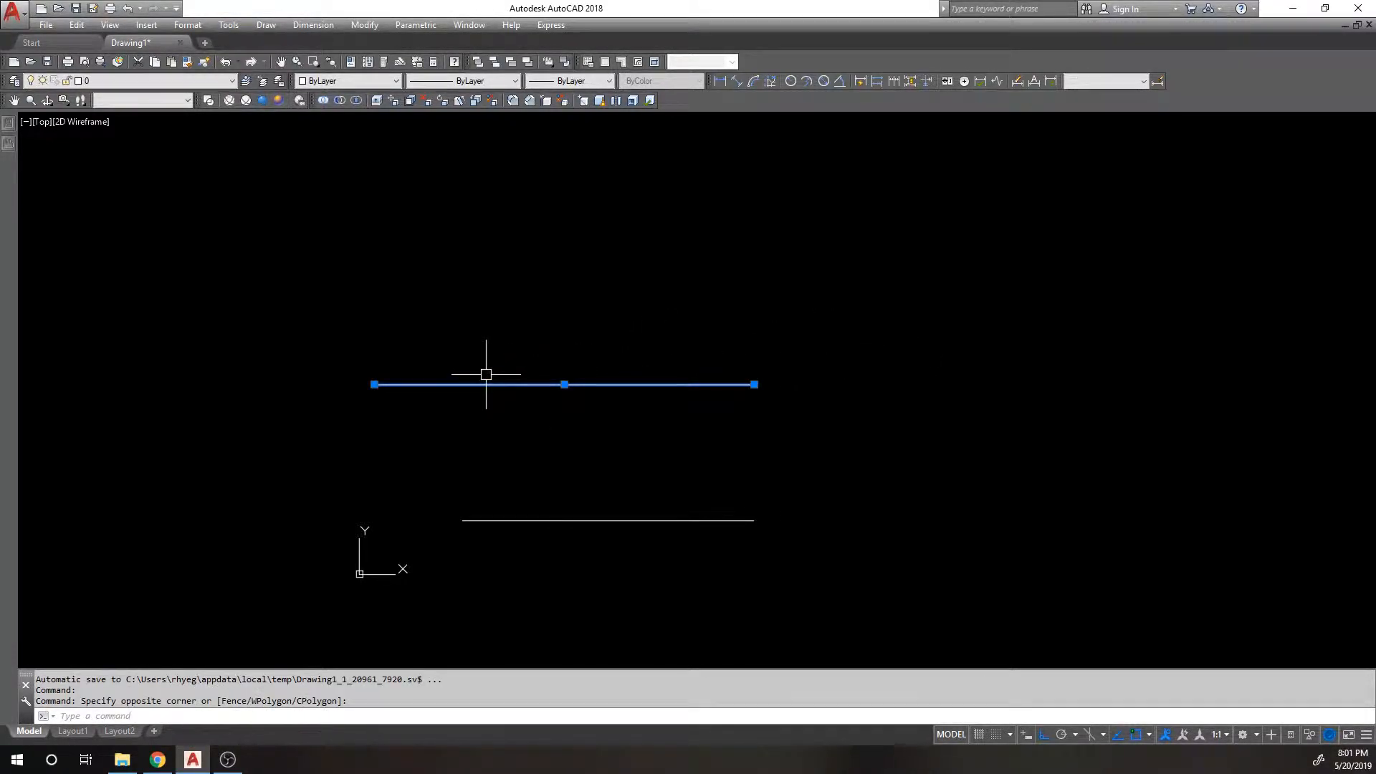
{"action": "key", "text": "Delete"}
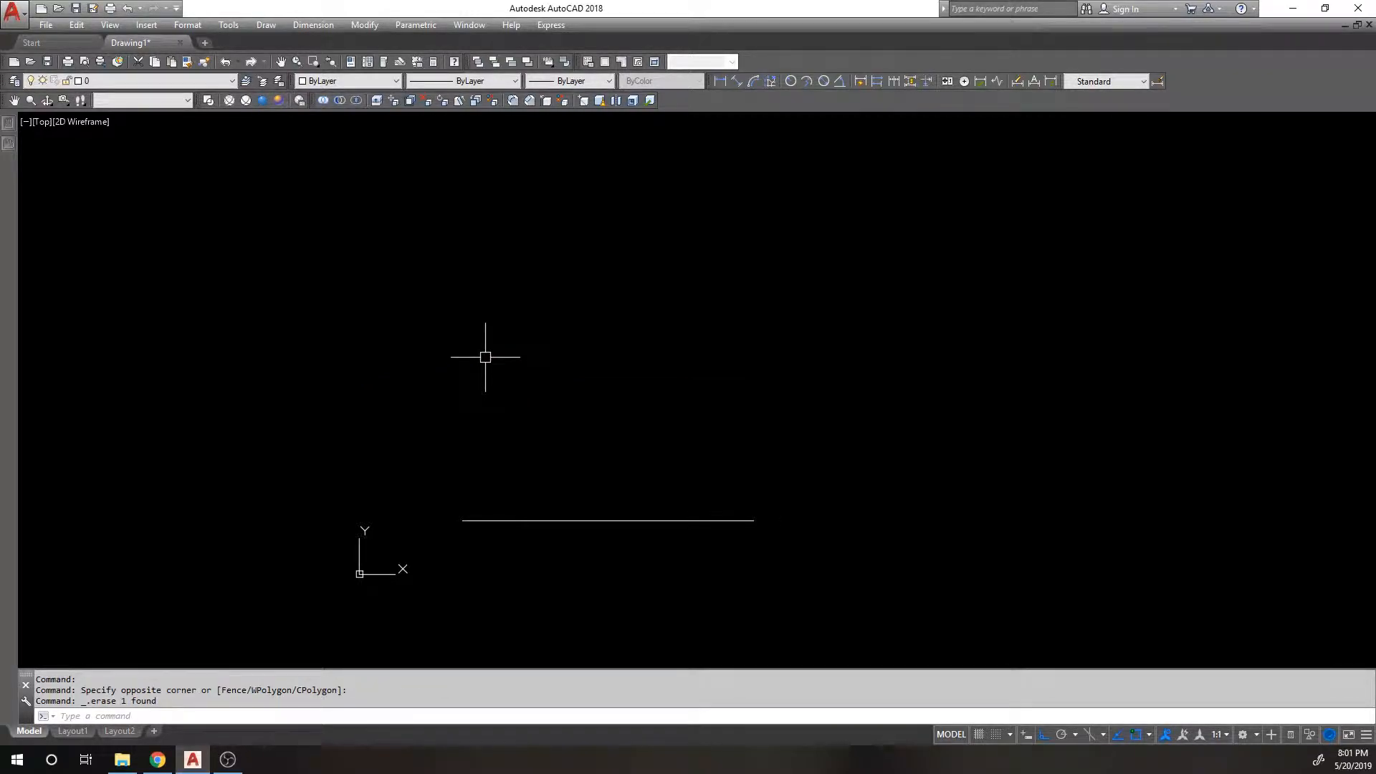
Draw a horizontal line above the remaining one, tracking both of its ends vertically from the lower line's endpoints
{"action": "type", "text": "l"}
{"action": "key", "text": "Return"}
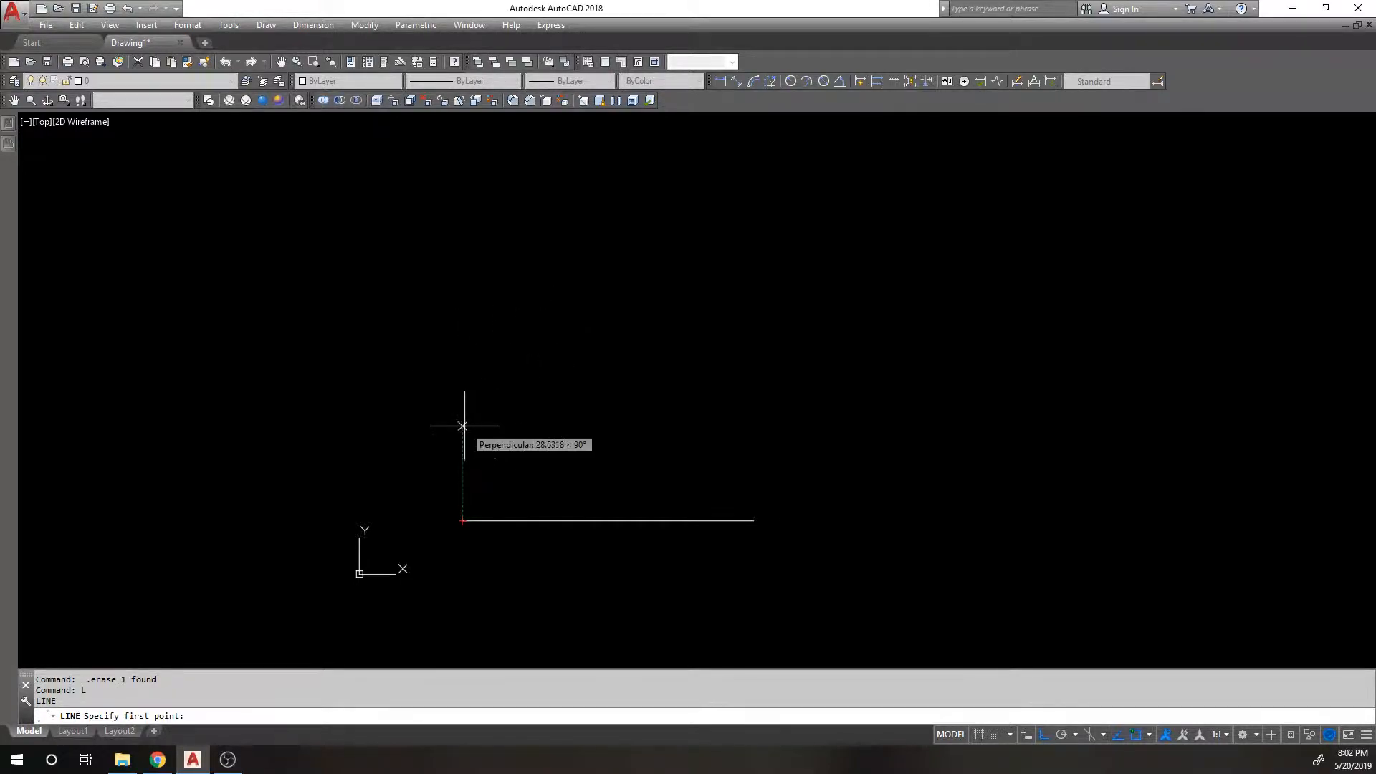
{"action": "left_click", "coordinate": [463, 363]}
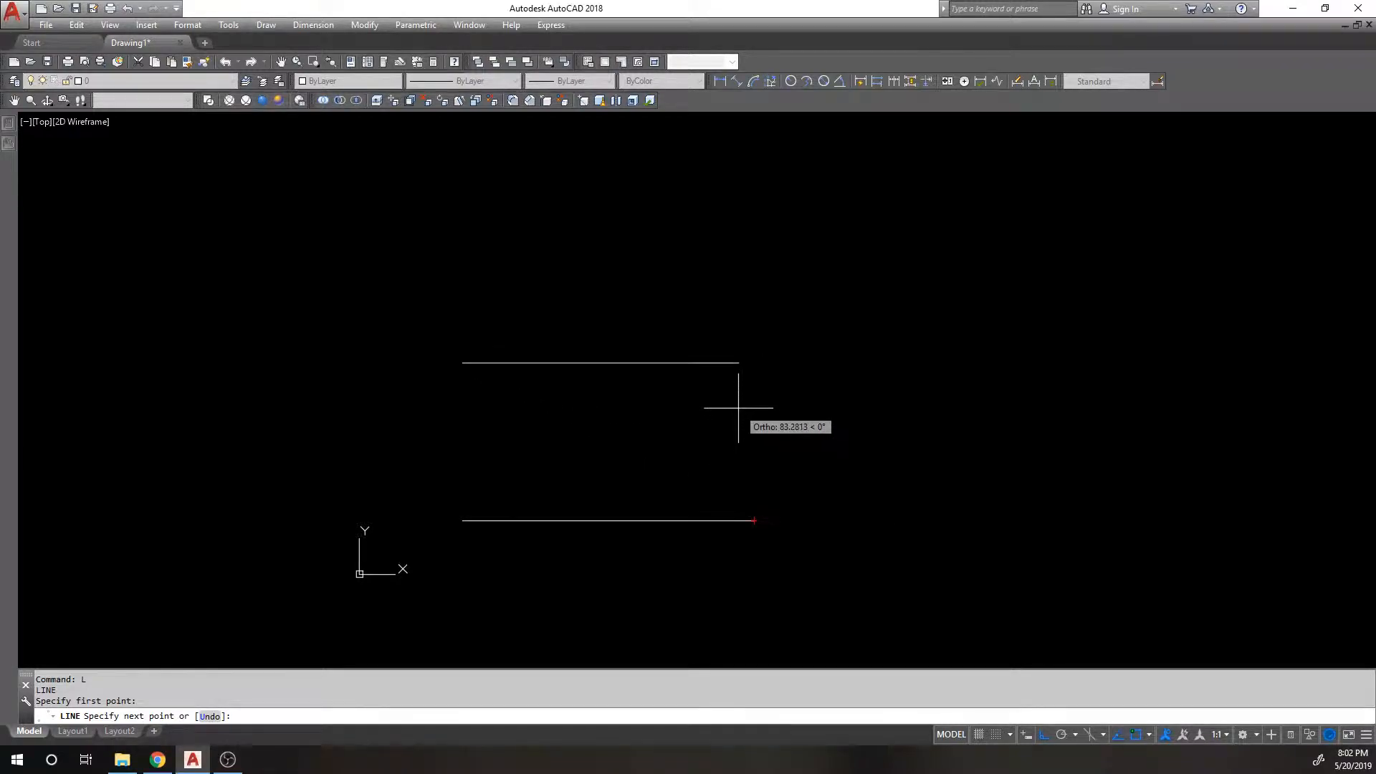
{"action": "left_click", "coordinate": [753, 364]}
{"action": "key", "text": "Return"}
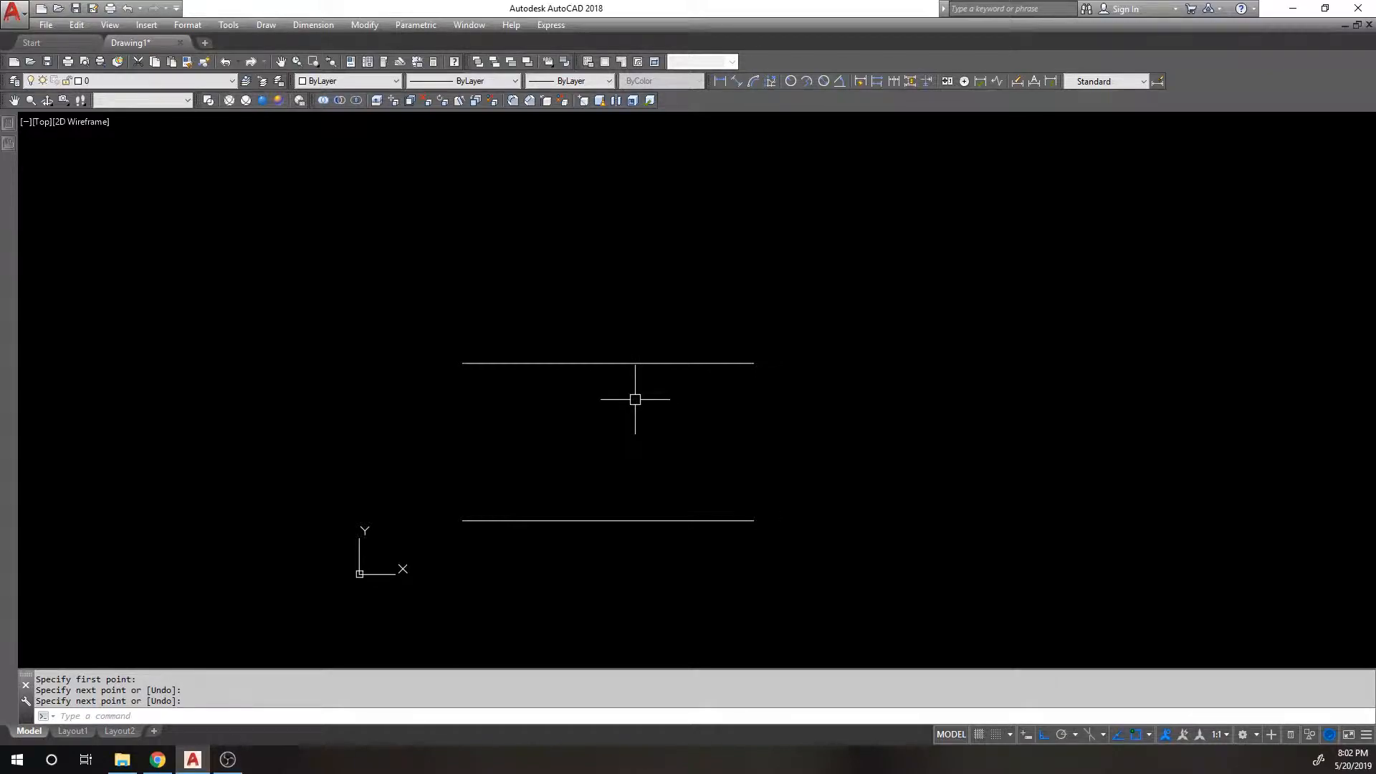
Move the upper line horizontally to the right, past the end of the lower line
{"action": "type", "text": "m"}
{"action": "left_click", "coordinate": [692, 406]}
{"action": "left_click", "coordinate": [592, 340]}
{"action": "key", "text": "space"}
{"action": "left_click", "coordinate": [519, 258]}
{"action": "left_click", "coordinate": [875, 252]}
Move the upper line back by its left endpoint, tracking it vertically above the lower line's left endpoint
{"action": "key", "text": "space"}
{"action": "left_click", "coordinate": [1006, 297]}
{"action": "left_click", "coordinate": [844, 421]}
{"action": "key", "text": "space"}
{"action": "left_click", "coordinate": [831, 367]}
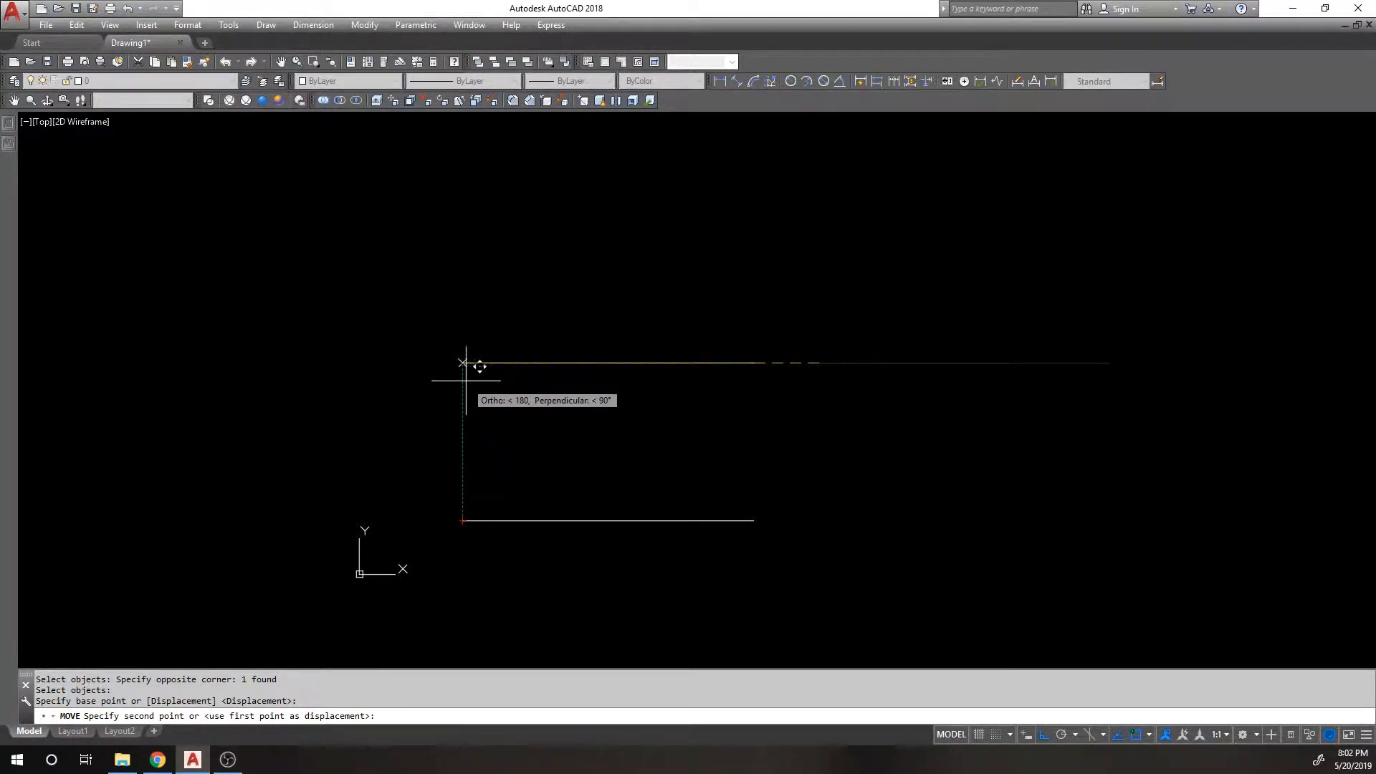
{"action": "left_click", "coordinate": [463, 486]}
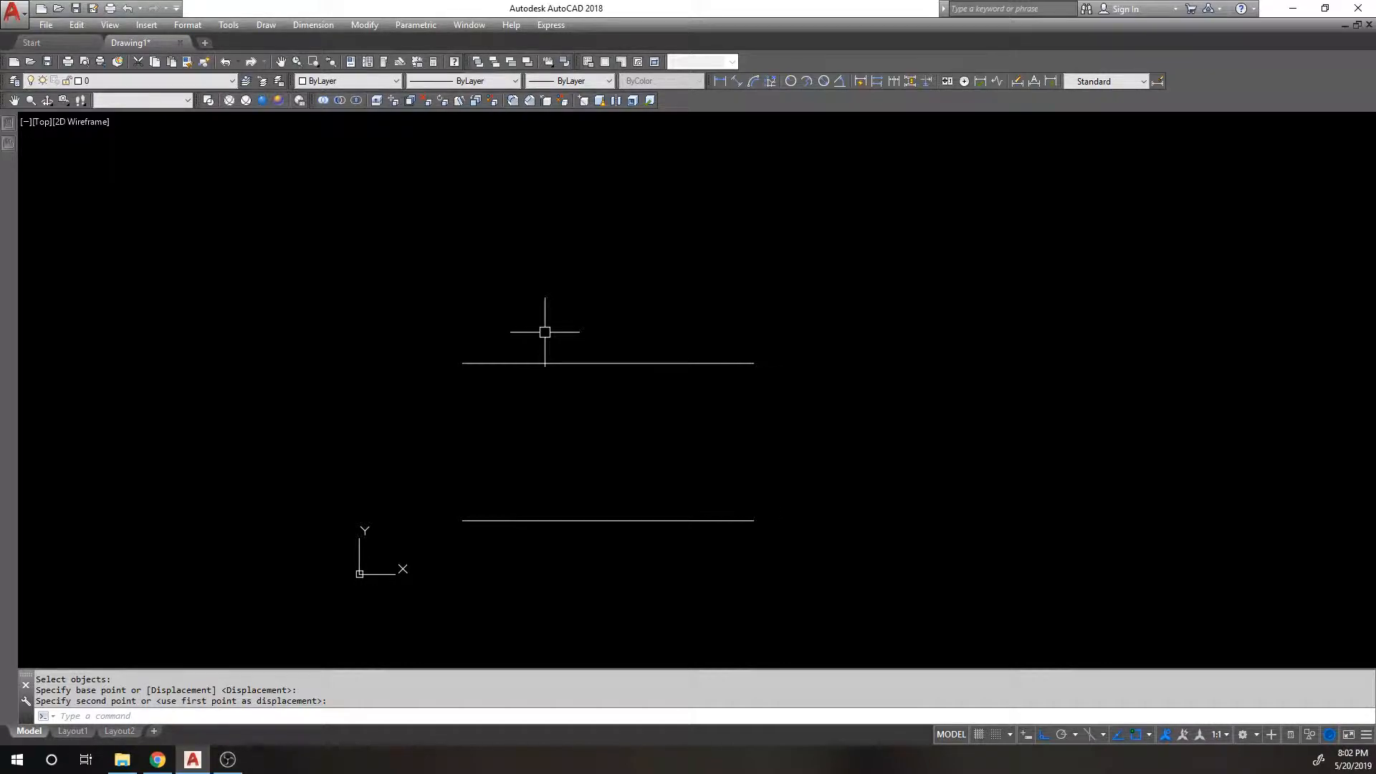
Move the upper line horizontally to the left, out of alignment with the lower line
{"action": "scroll", "coordinate": [561, 347], "scroll_direction": "down", "scroll_amount": 3}
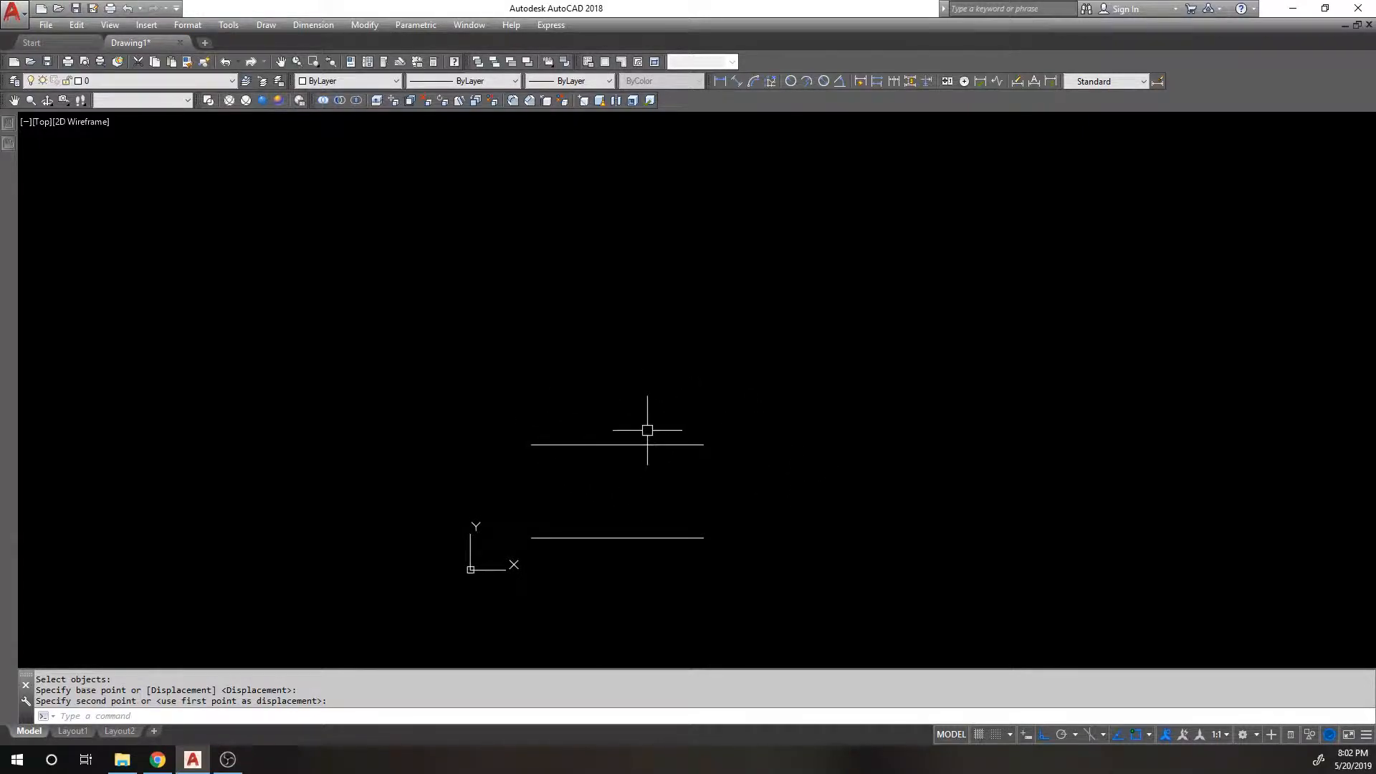
{"action": "type", "text": "m"}
{"action": "key", "text": "space"}
{"action": "left_click", "coordinate": [709, 504]}
{"action": "left_click", "coordinate": [619, 415]}
{"action": "key", "text": "space"}
{"action": "left_click", "coordinate": [639, 349]}
{"action": "left_click", "coordinate": [527, 356]}
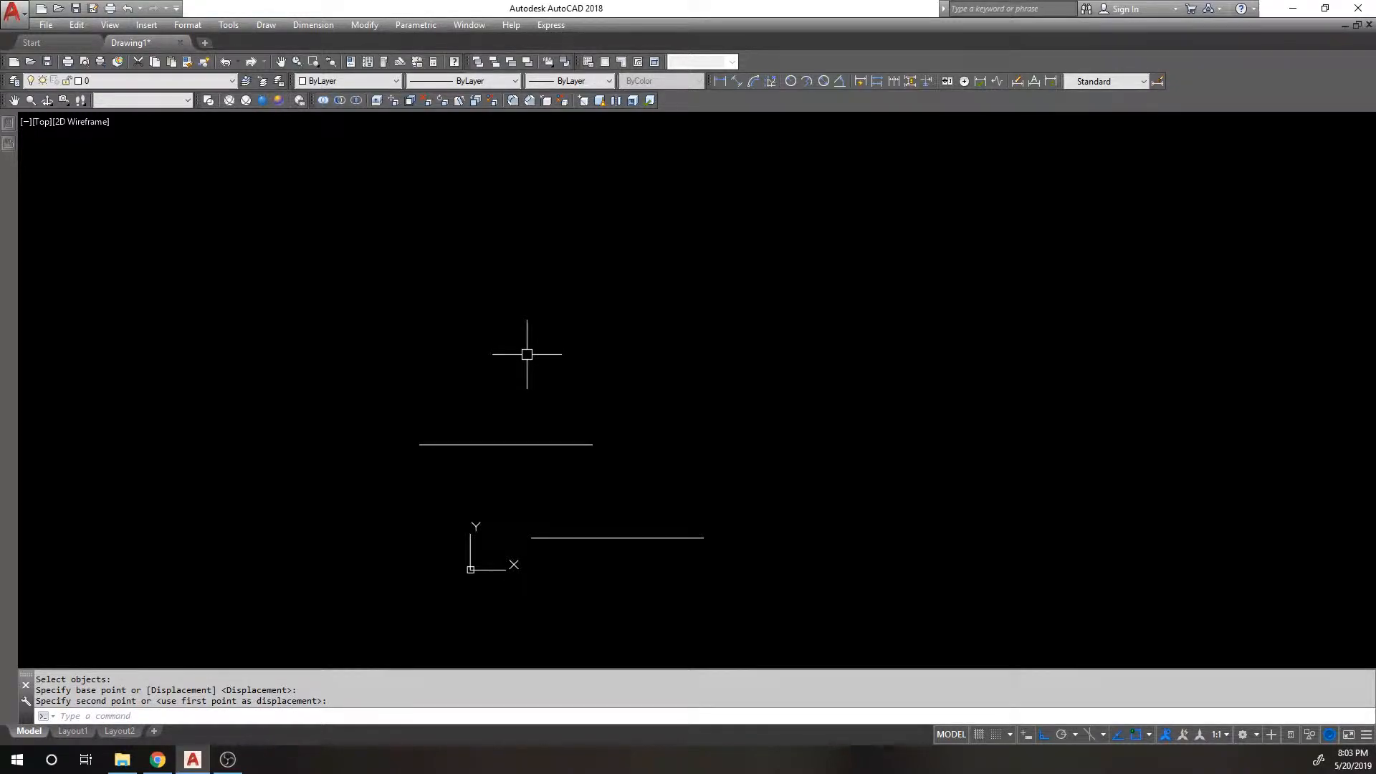
Draw a vertical construction line upward from the lower line's right endpoint, reaching well above the upper line
{"action": "type", "text": "l"}
{"action": "key", "text": "space"}
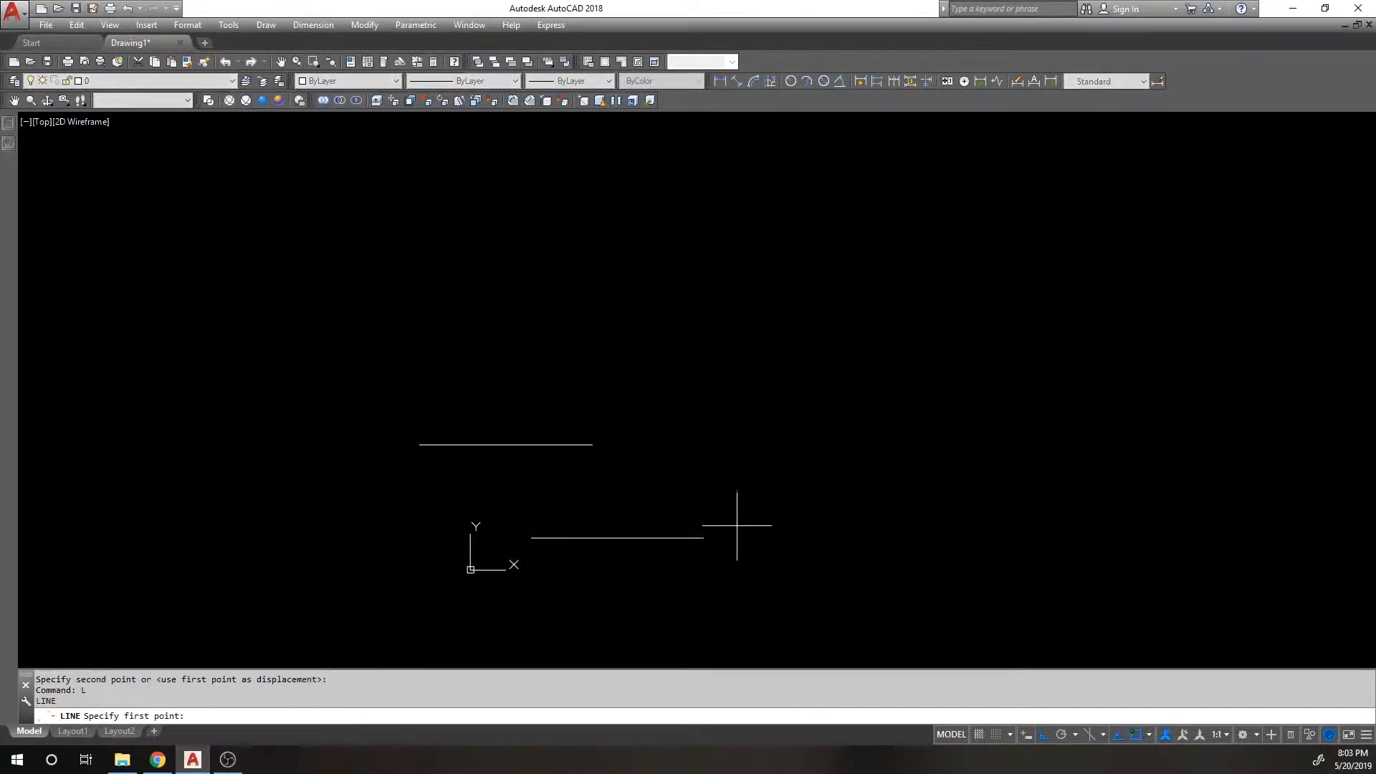
{"action": "left_click", "coordinate": [704, 537]}
{"action": "left_click", "coordinate": [724, 275]}
{"action": "key", "text": "space"}
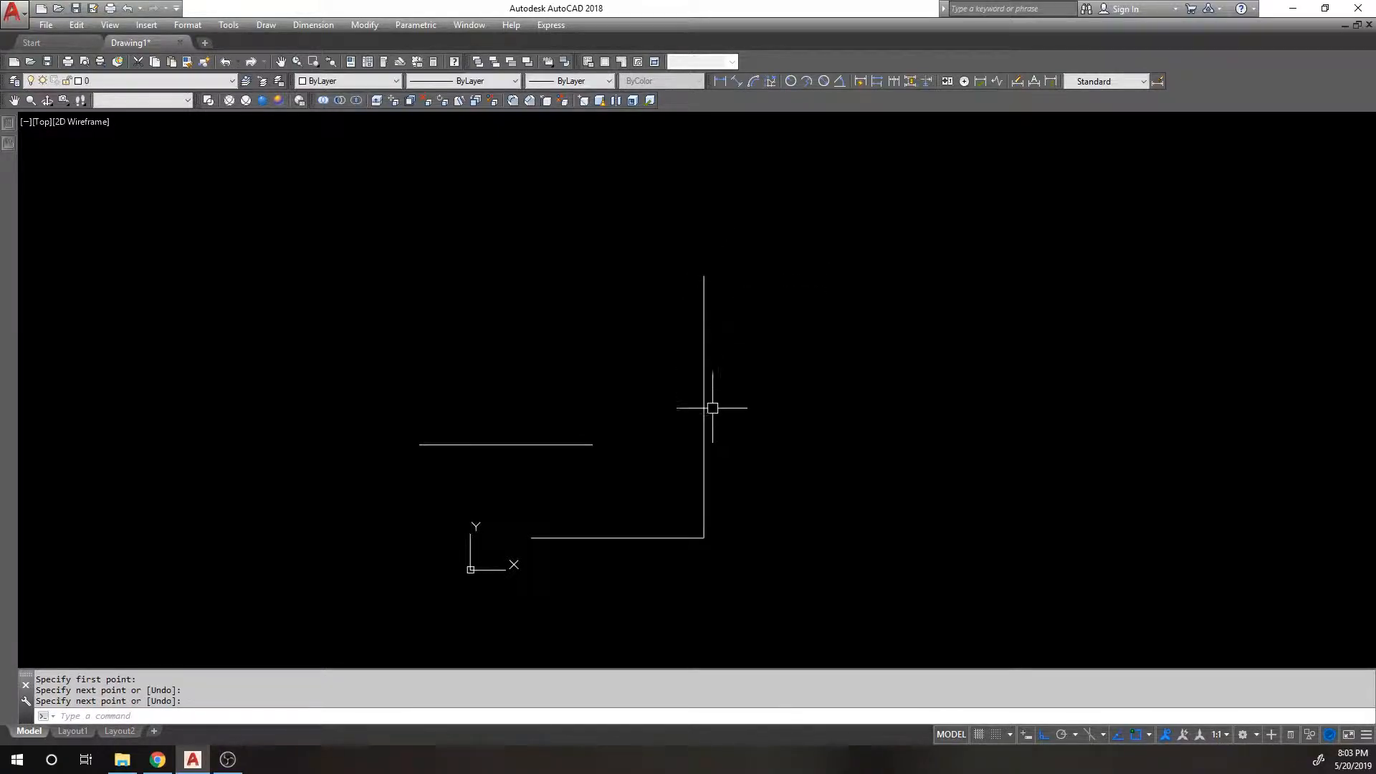
Move the upper line to the right until its right endpoint meets the vertical construction line
{"action": "type", "text": "m"}
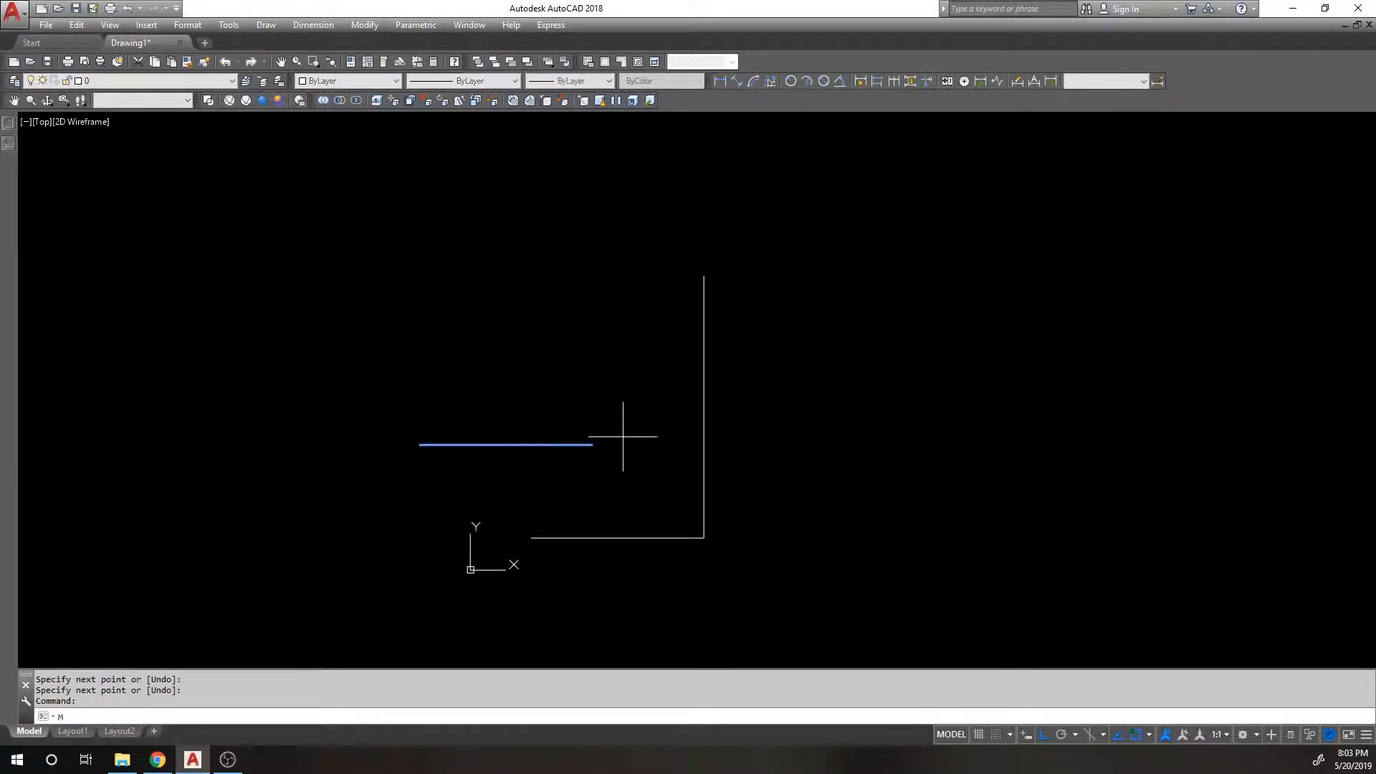
{"action": "key", "text": "Return"}
{"action": "left_click", "coordinate": [592, 444]}
{"action": "key", "text": "Return"}
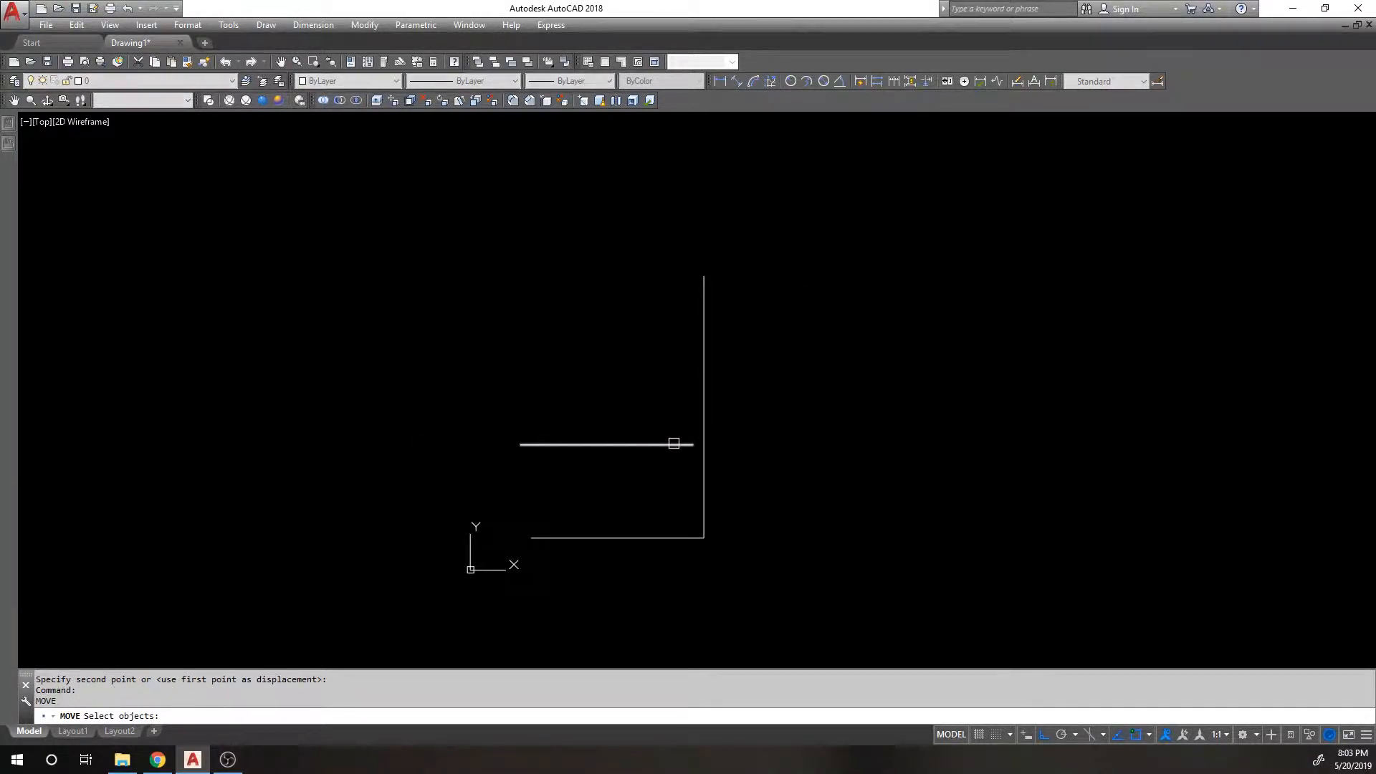
{"action": "left_click", "coordinate": [675, 444]}
{"action": "key", "text": "Return"}
{"action": "left_click", "coordinate": [693, 444]}
{"action": "left_click", "coordinate": [704, 444]}
Move the upper line horizontally to the left, away from the vertical construction line
{"action": "type", "text": "m"}
{"action": "key", "text": "Return"}
{"action": "left_click", "coordinate": [630, 447]}
{"action": "key", "text": "Return"}
{"action": "left_click", "coordinate": [620, 372]}
{"action": "left_click", "coordinate": [507, 371]}
Extend the right end of the upper line to the vertical construction line
{"action": "type", "text": "ex"}
{"action": "key", "text": "Return"}
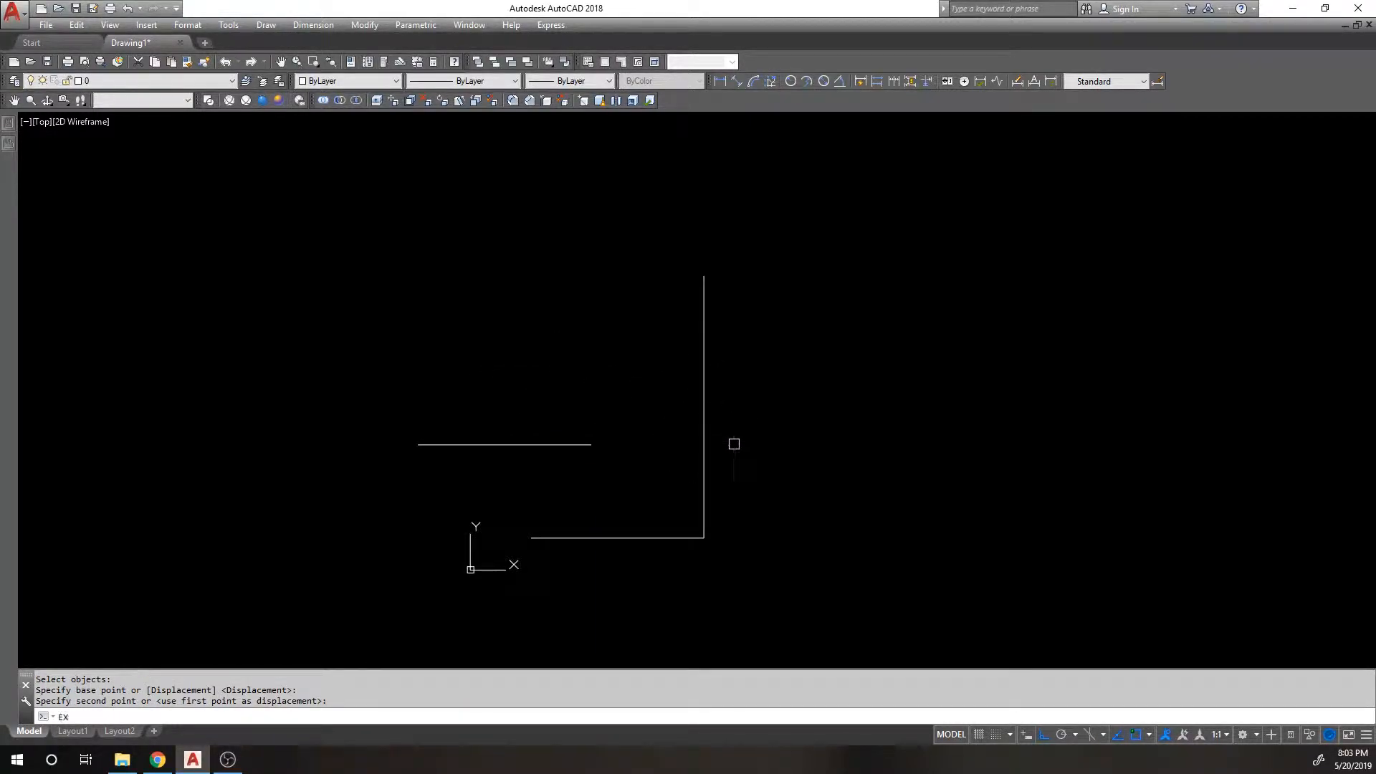
{"action": "left_click", "coordinate": [766, 470]}
{"action": "left_click", "coordinate": [551, 401]}
{"action": "key", "text": "Return"}
{"action": "left_click", "coordinate": [565, 445]}
{"action": "left_click", "coordinate": [567, 445]}
{"action": "key", "text": "Return"}
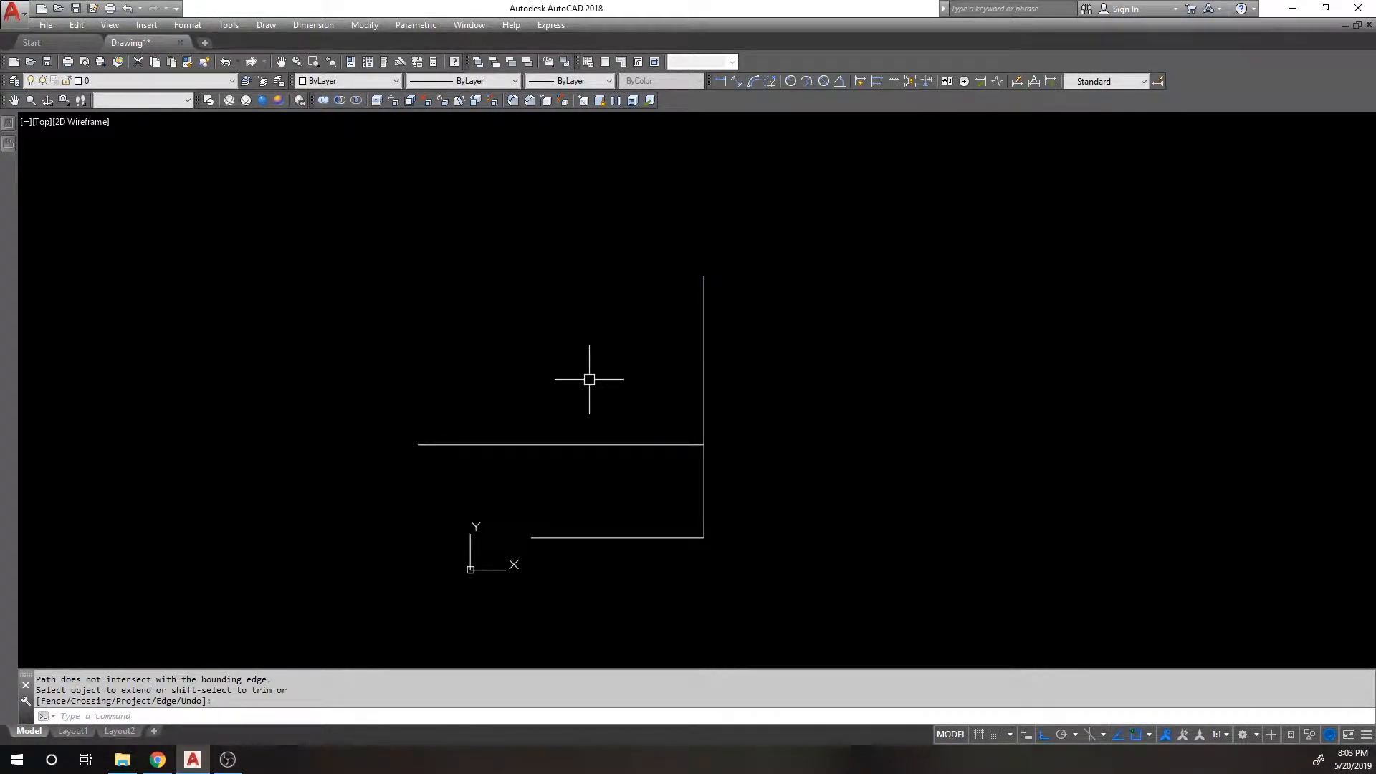
Erase the vertical construction line
{"action": "left_click", "coordinate": [708, 340]}
{"action": "left_click", "coordinate": [581, 338]}
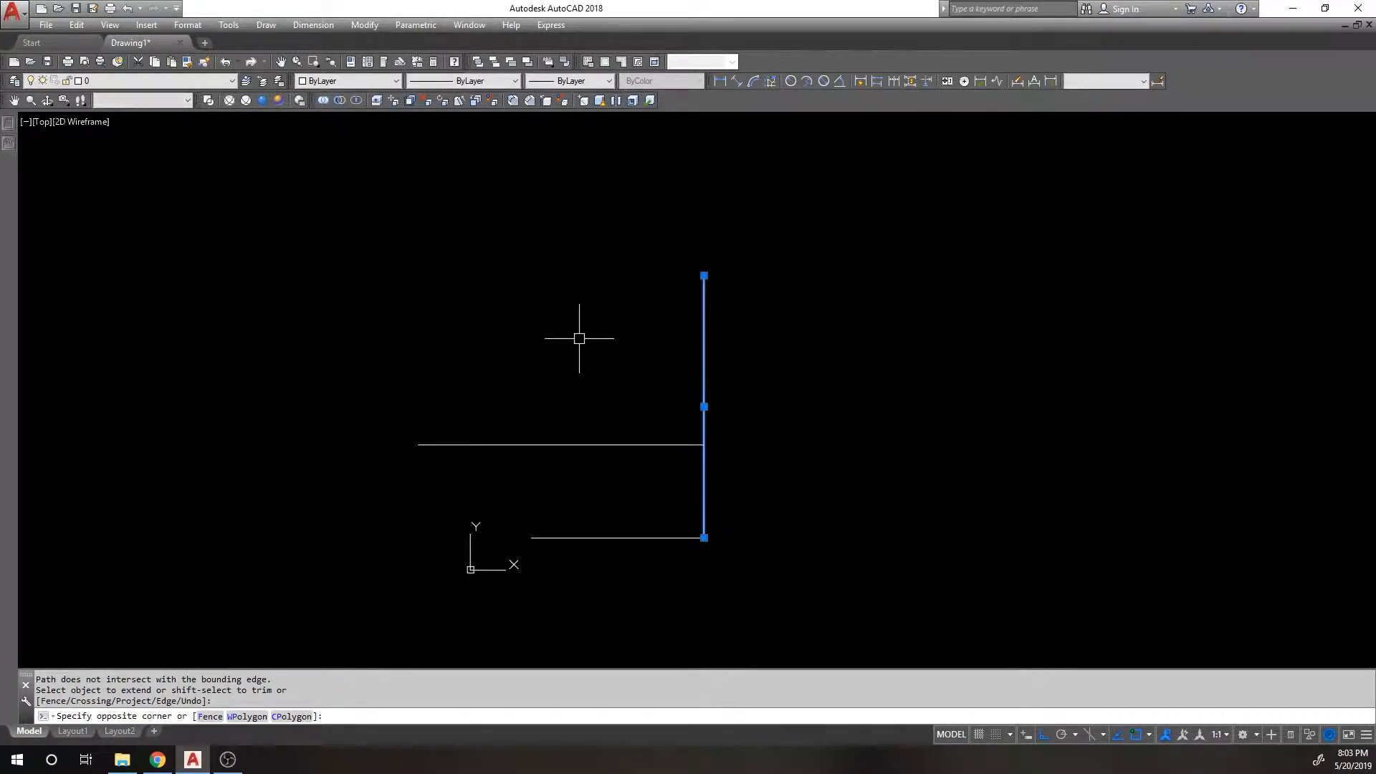
{"action": "key", "text": "Delete"}
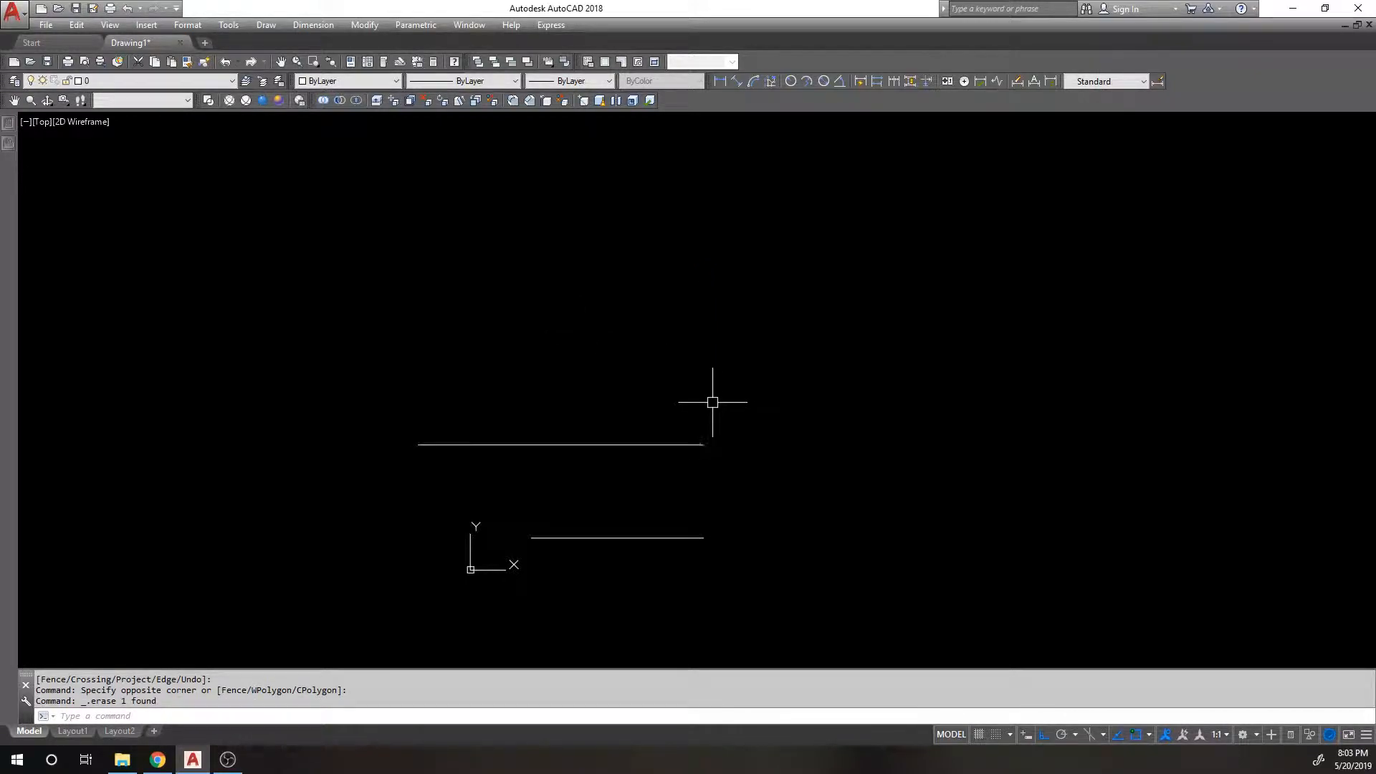
Shorten the upper line by its right grip, and stretch it back to align above the lower line's right endpoint
{"action": "left_click", "coordinate": [701, 445]}
{"action": "left_click", "coordinate": [707, 445]}
{"action": "left_click", "coordinate": [558, 445]}
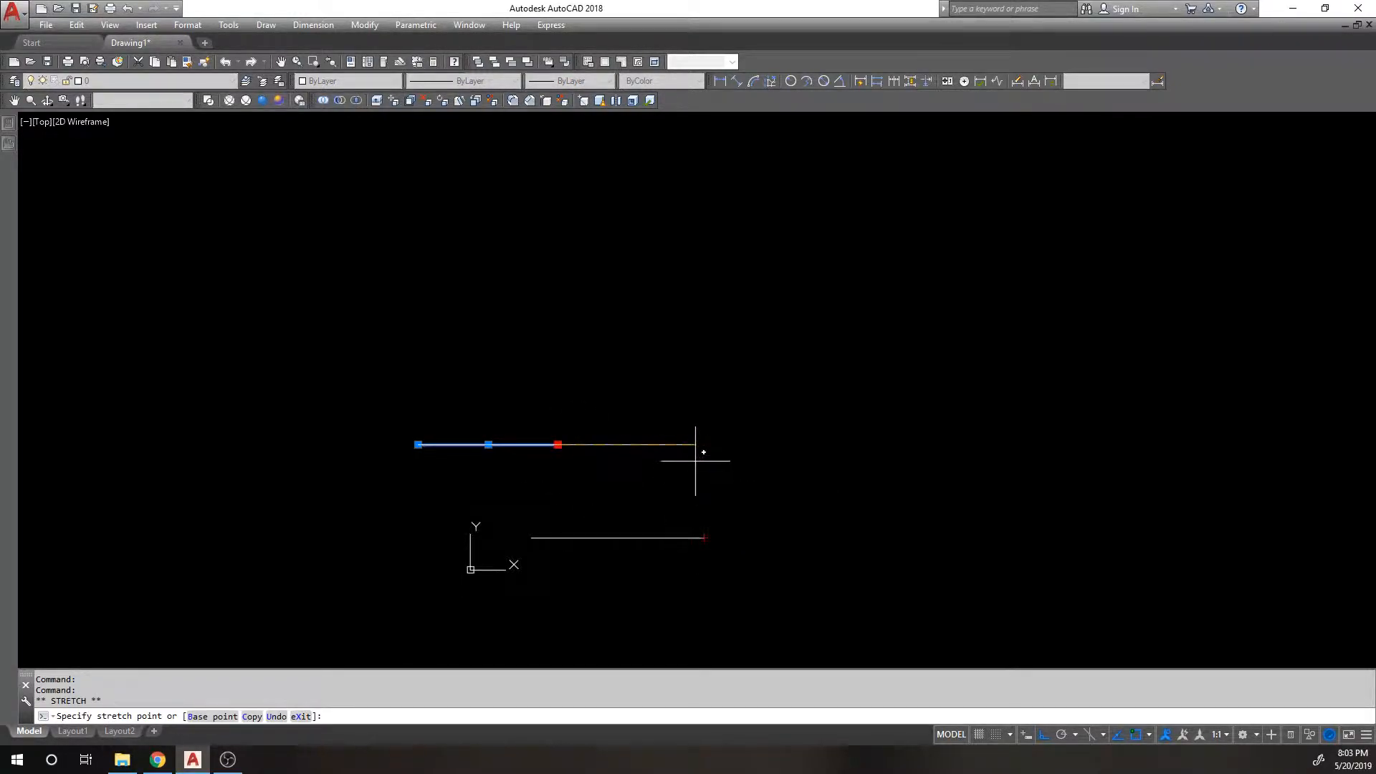
{"action": "left_click", "coordinate": [706, 447]}
{"action": "key", "text": "Escape"}
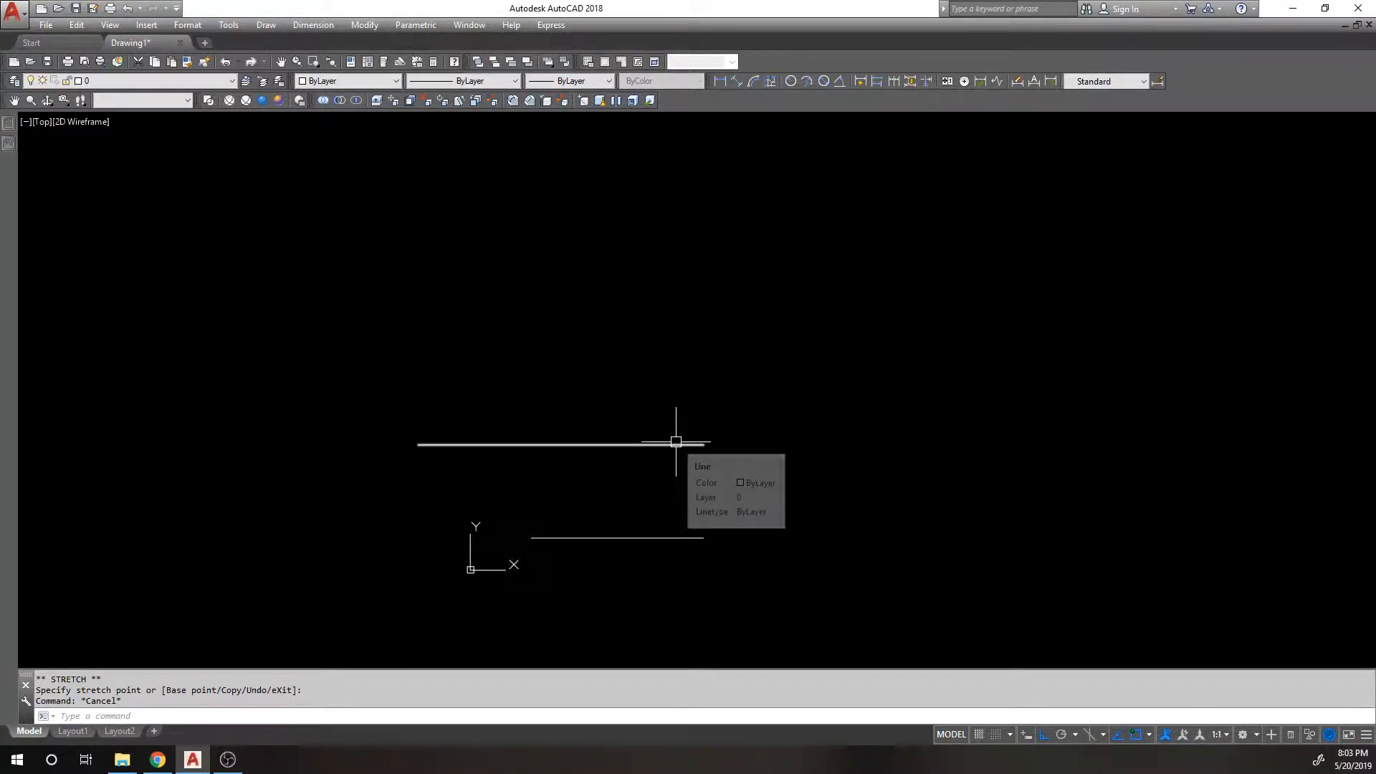
Turn object snap tracking off and back on
{"action": "left_click", "coordinate": [1118, 734]}
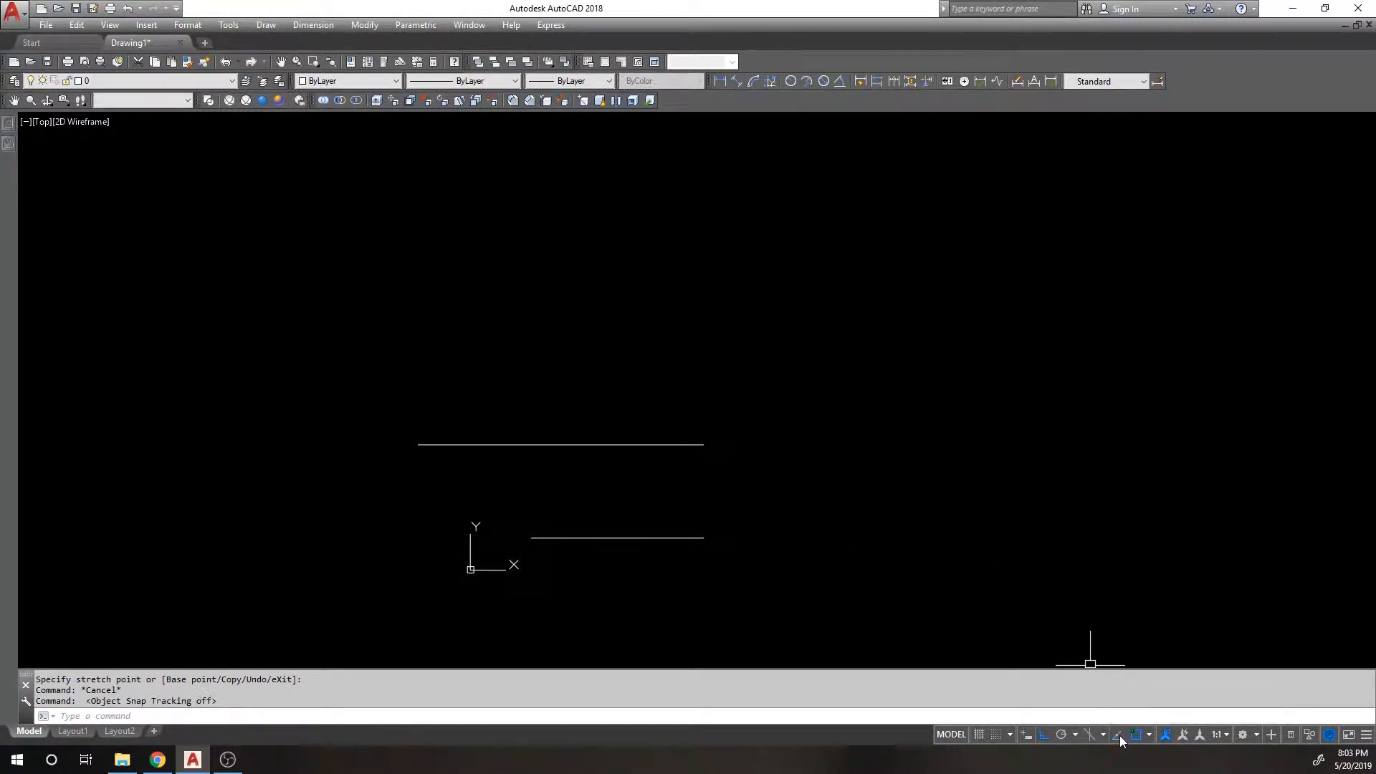
{"action": "left_click", "coordinate": [1120, 735]}
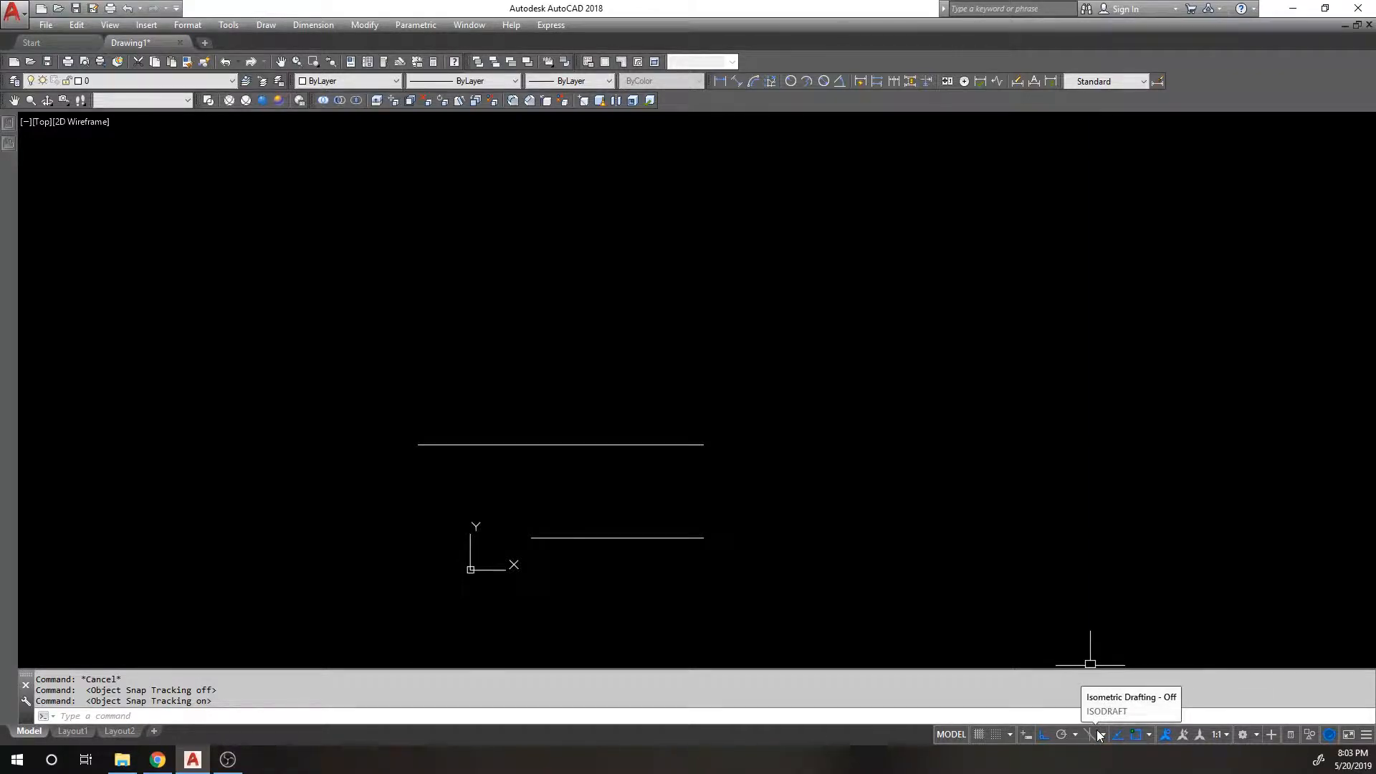
Erase the upper horizontal line, leaving only the lower one
{"action": "left_click", "coordinate": [814, 471]}
{"action": "left_click", "coordinate": [636, 385]}
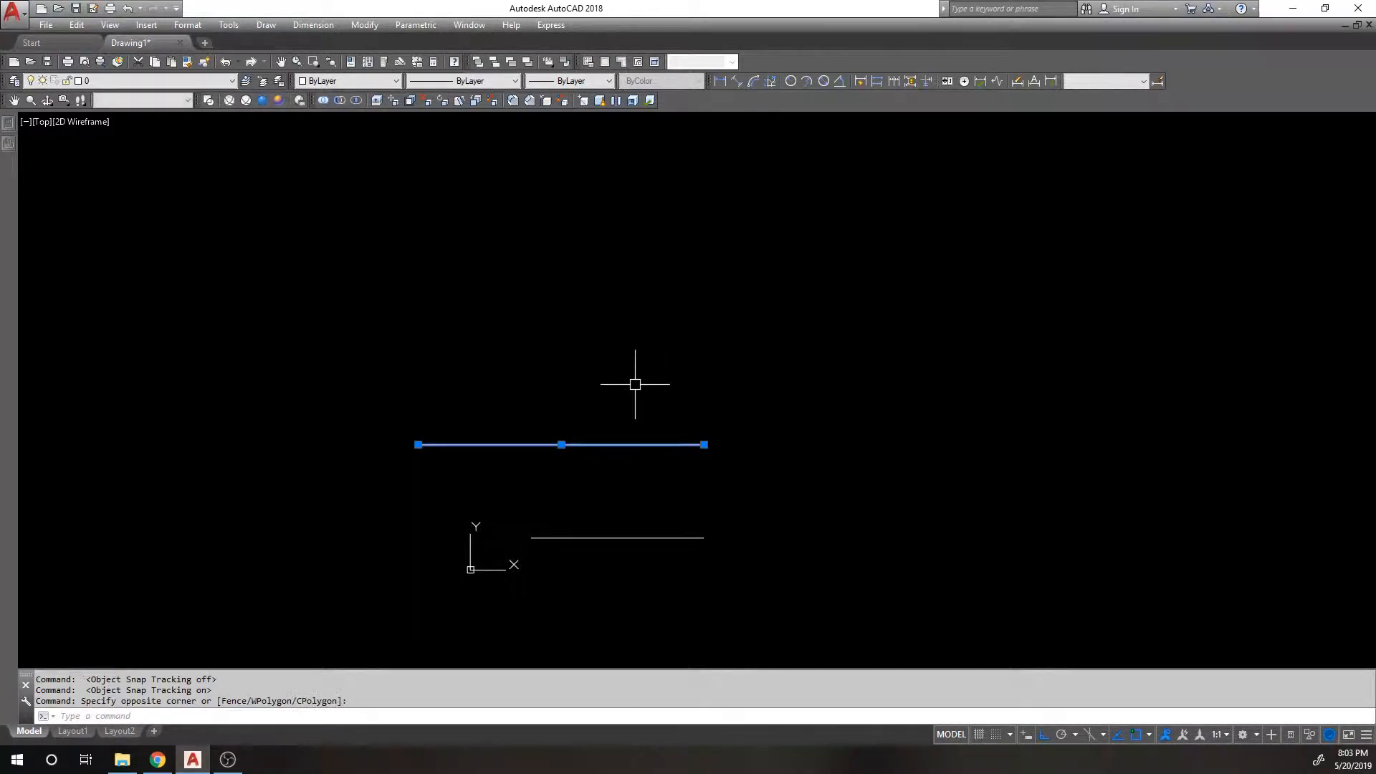
{"action": "key", "text": "Delete"}
Move the remaining line diagonally up and to the right with ortho mode off
{"action": "type", "text": "m"}
{"action": "key", "text": "Return"}
{"action": "left_click", "coordinate": [771, 623]}
{"action": "left_click", "coordinate": [629, 492]}
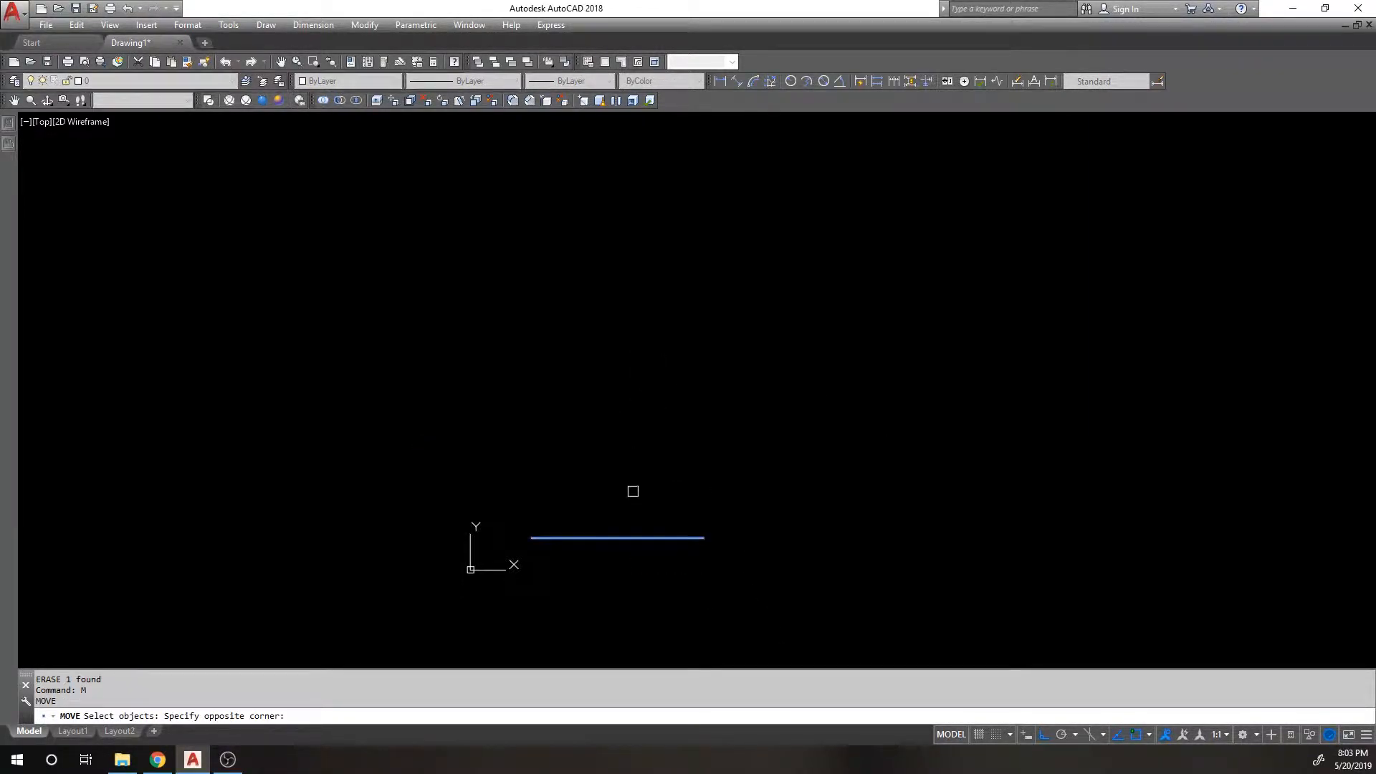
{"action": "key", "text": "Return"}
{"action": "left_click", "coordinate": [636, 452]}
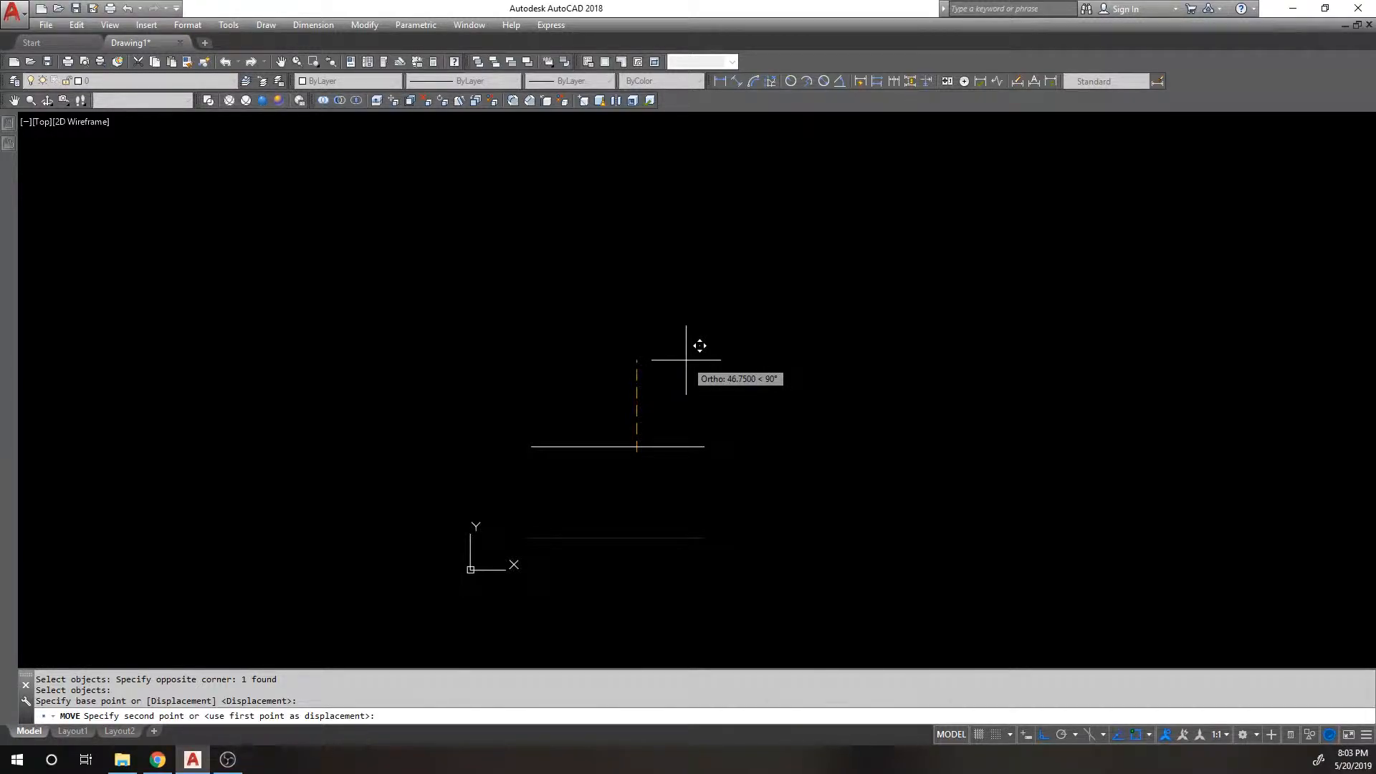
{"action": "key", "text": "F8"}
{"action": "left_click", "coordinate": [701, 358]}
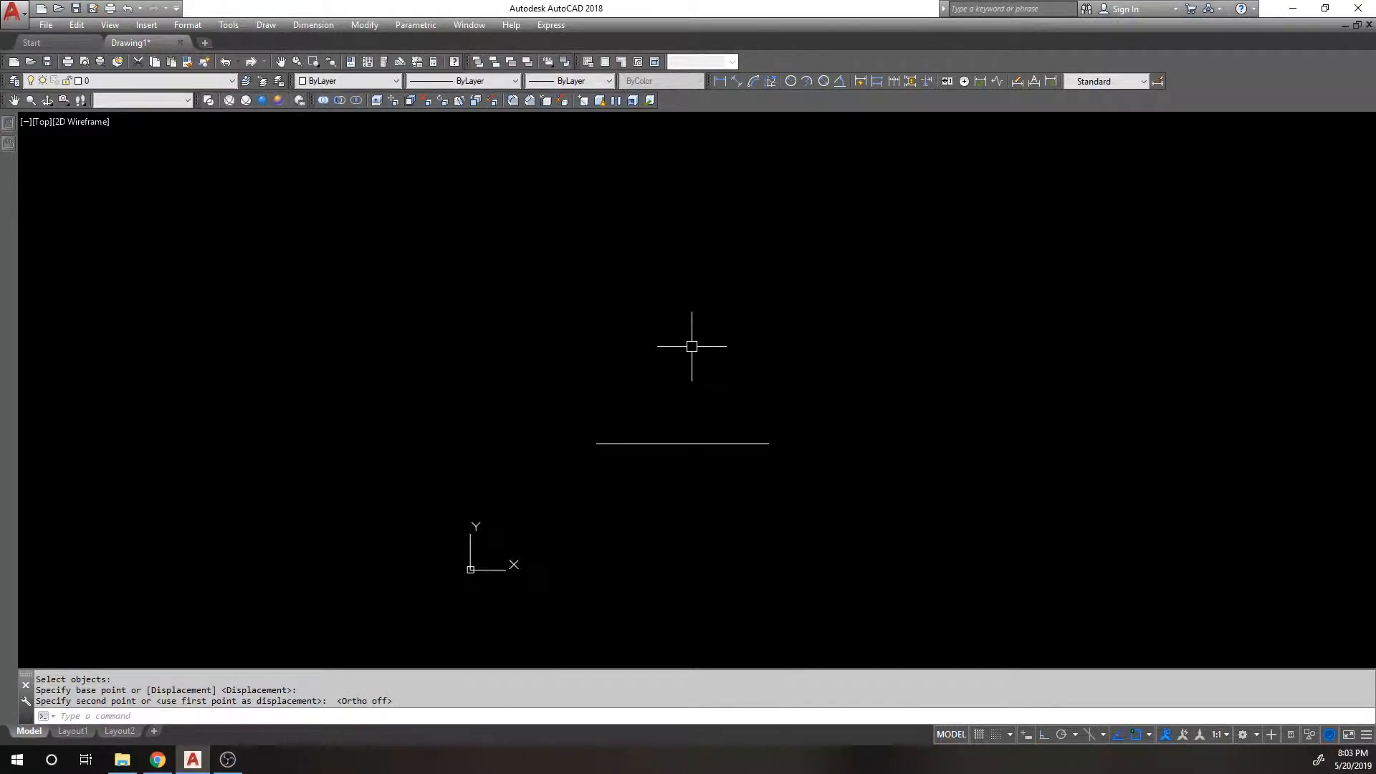
Turn object snap tracking off
{"action": "left_click", "coordinate": [1117, 733]}
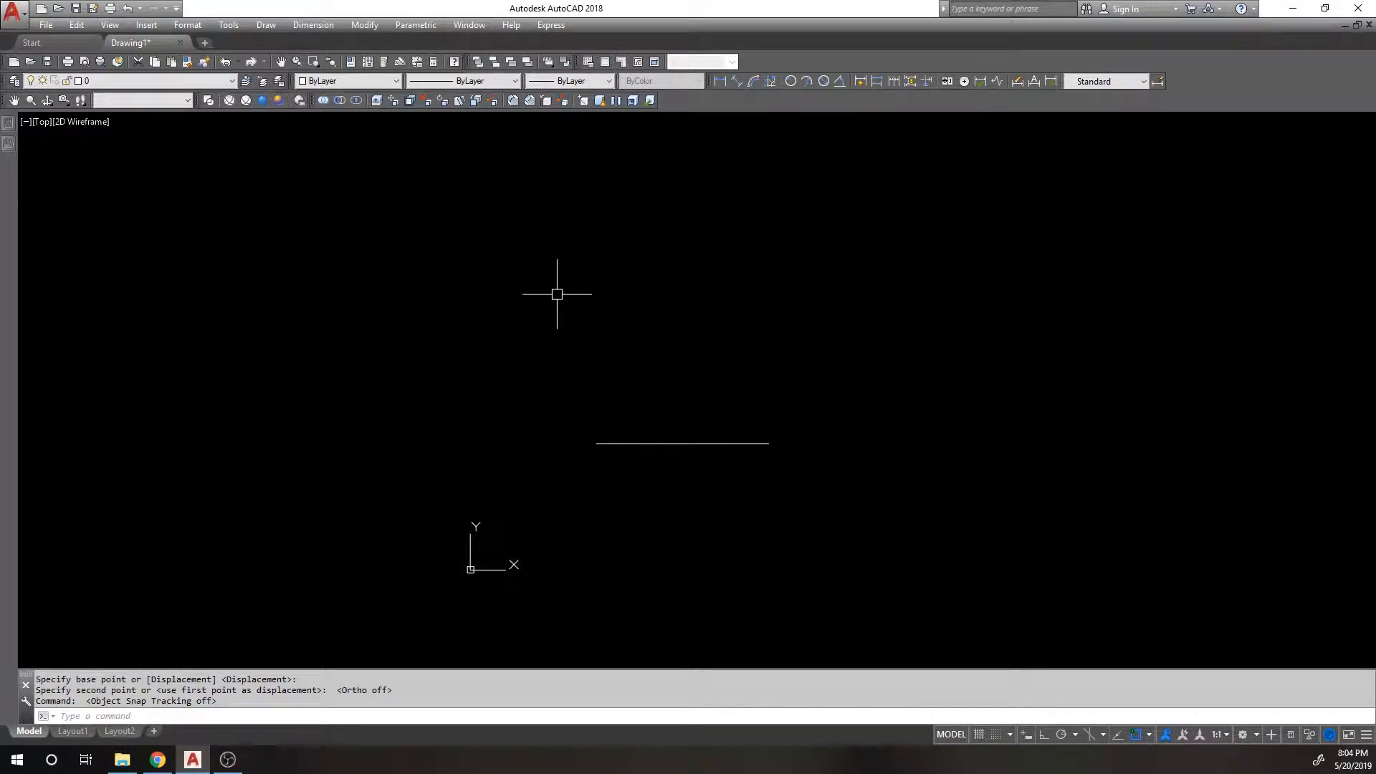
Draw a horizontal line above the existing one, using the .X filter on the lower line's left endpoint and @ for YZ, with ortho on
{"action": "type", "text": "l"}
{"action": "key", "text": "Return"}
{"action": "left_click", "coordinate": [496, 336]}
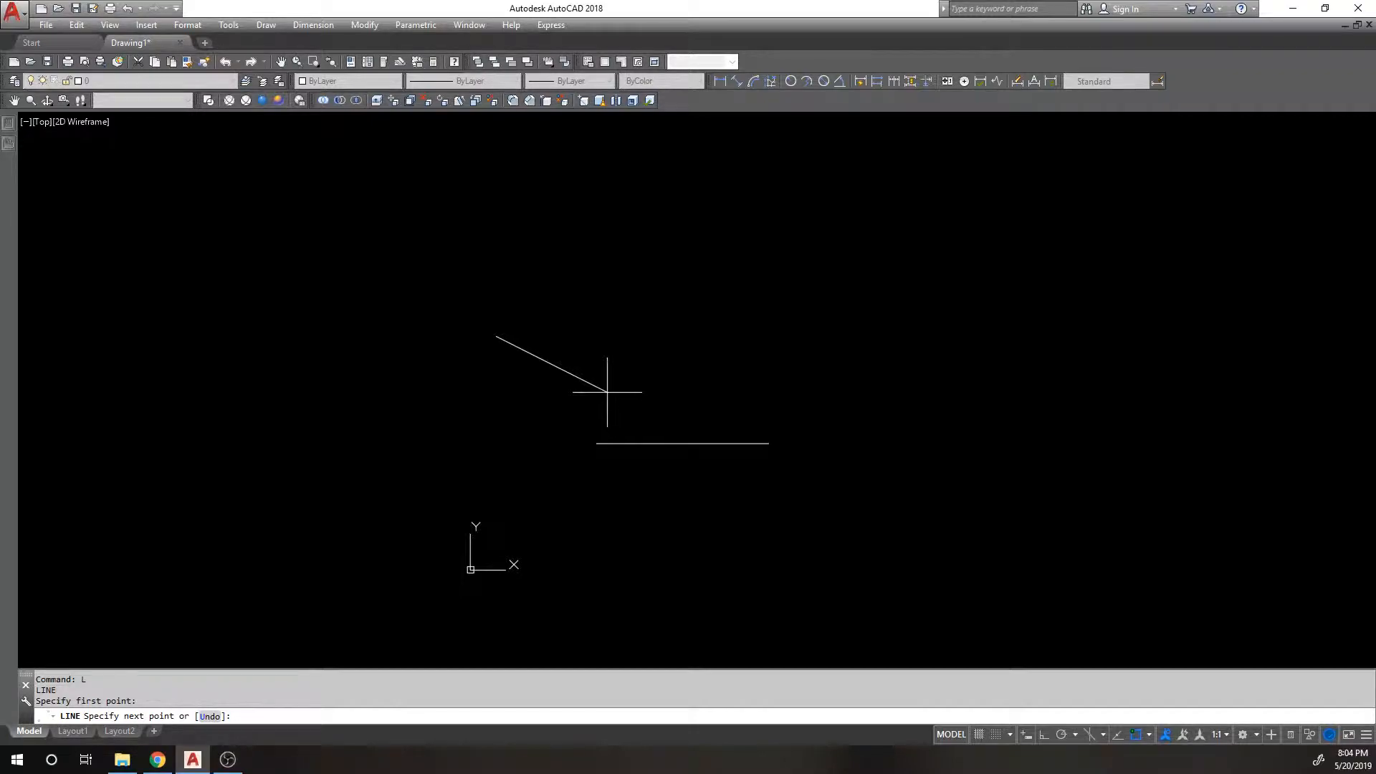
{"action": "type", "text": "X"}
{"action": "key", "text": "Return"}
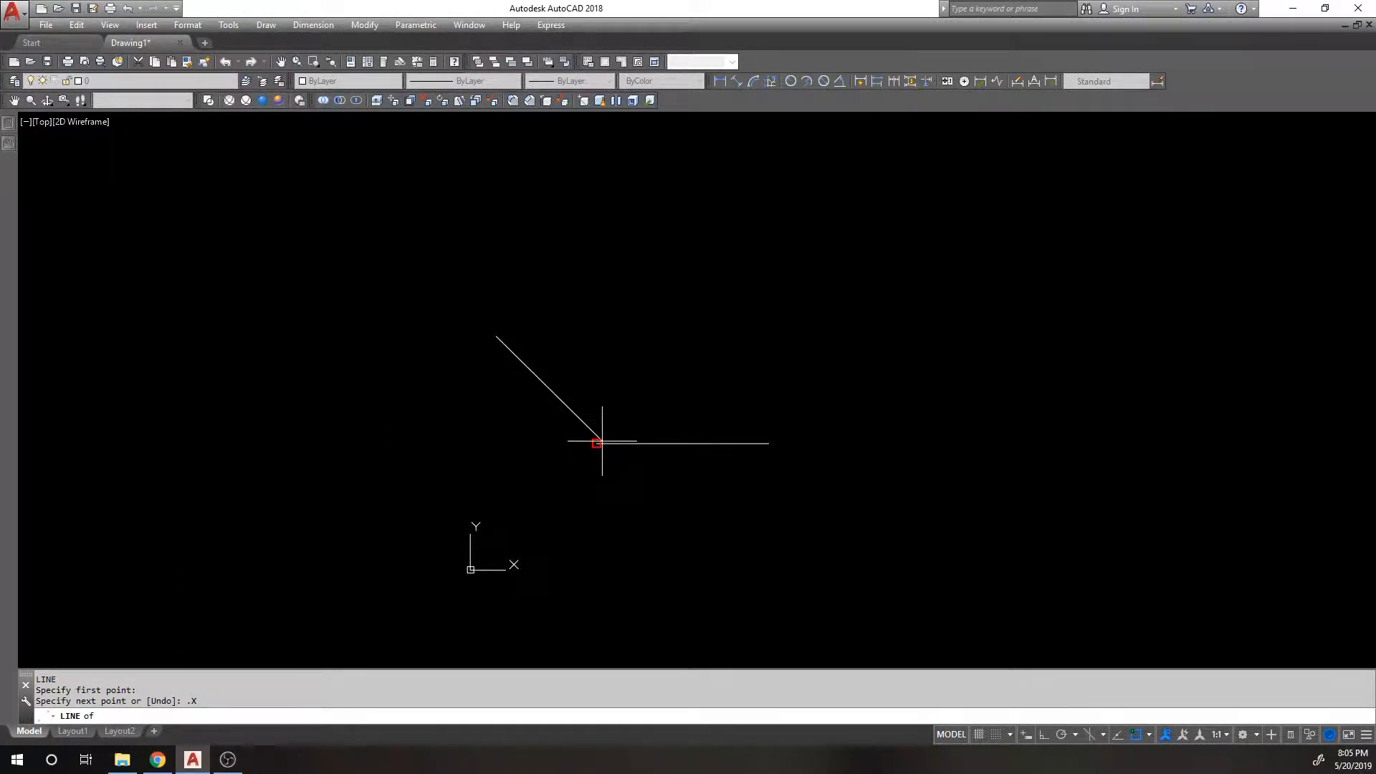
{"action": "left_click", "coordinate": [601, 442]}
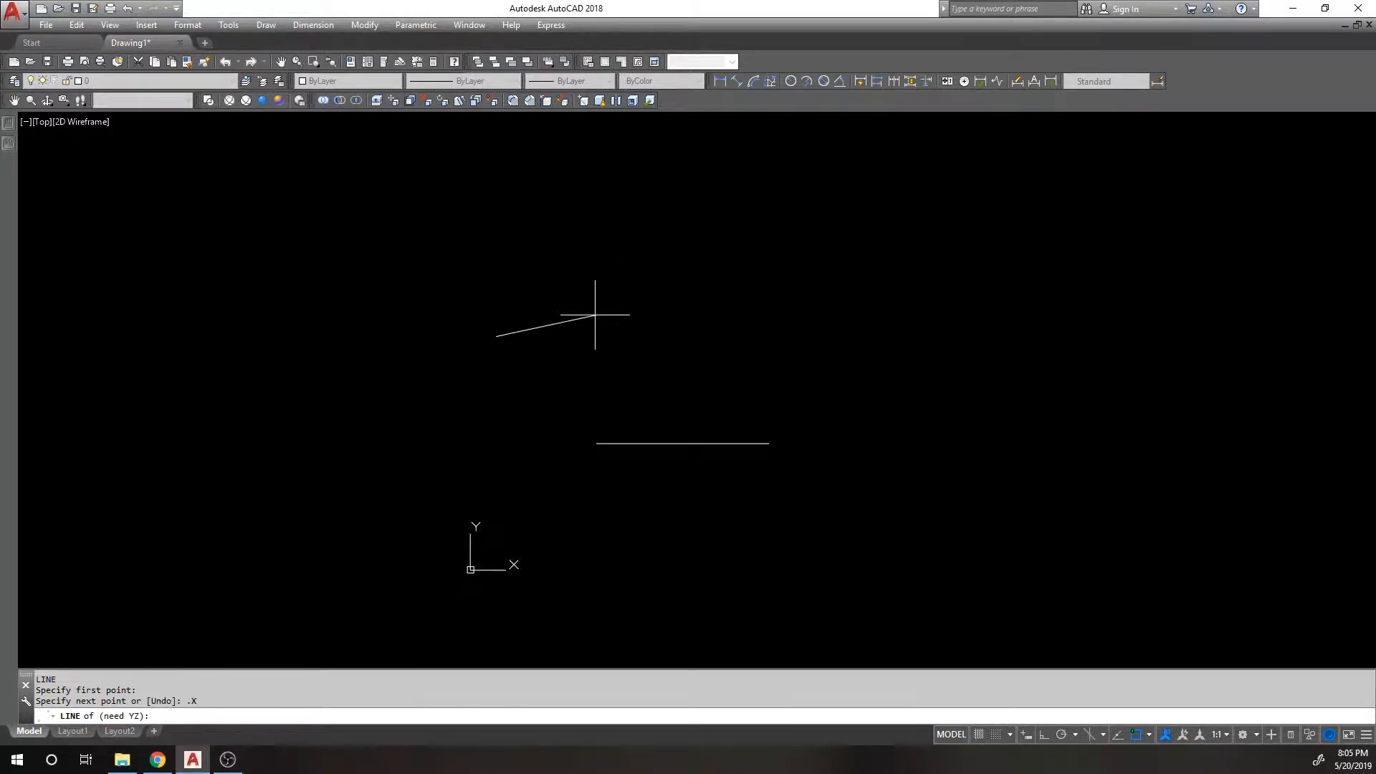
{"action": "key", "text": "F8"}
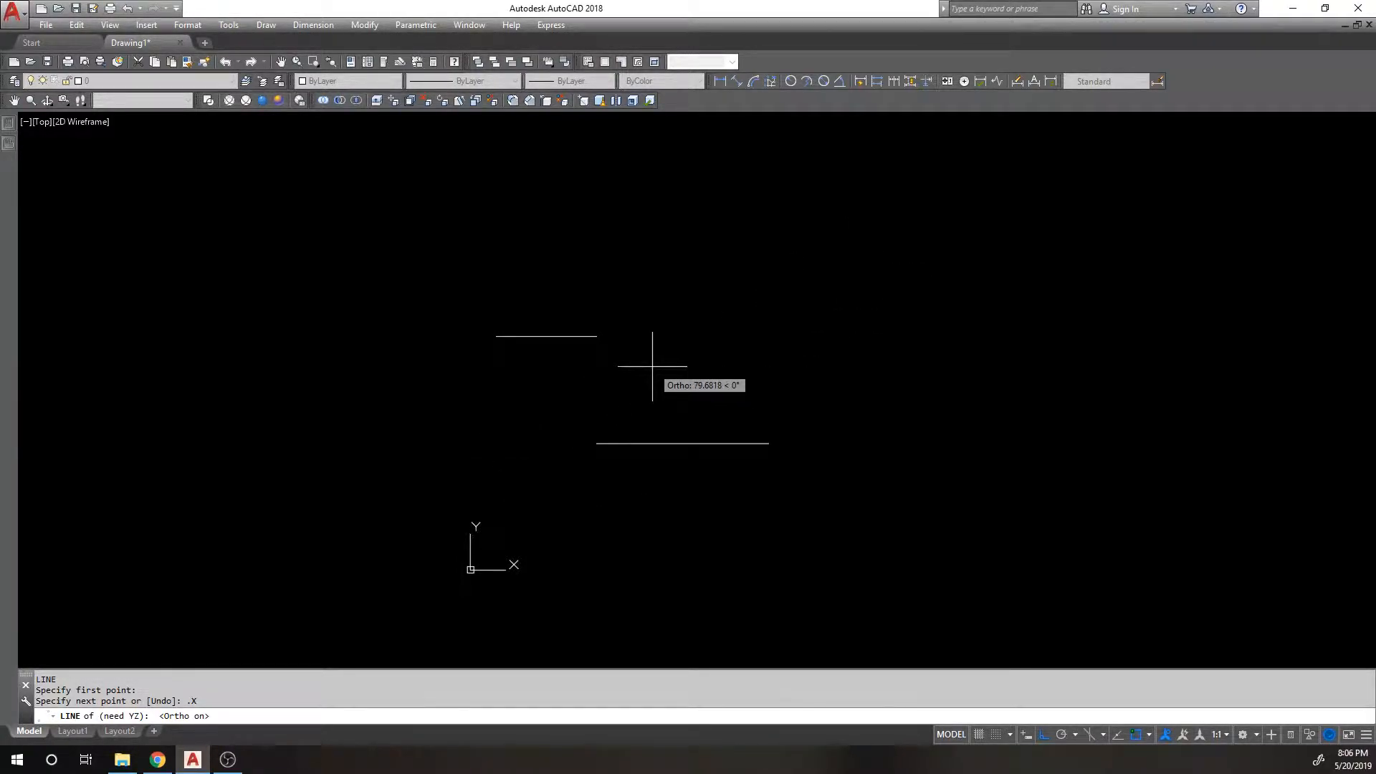
{"action": "type", "text": "@"}
{"action": "key", "text": "Return"}
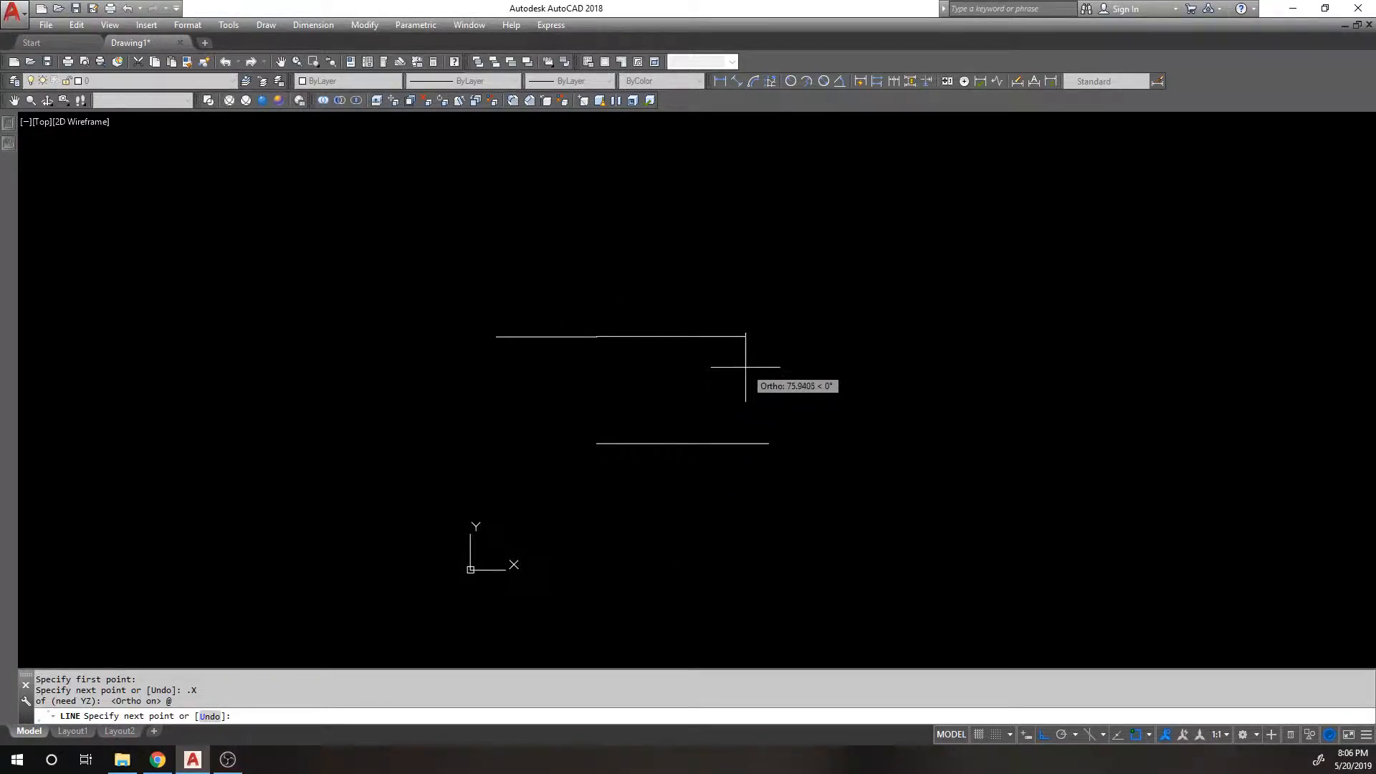
{"action": "key", "text": "Return"}
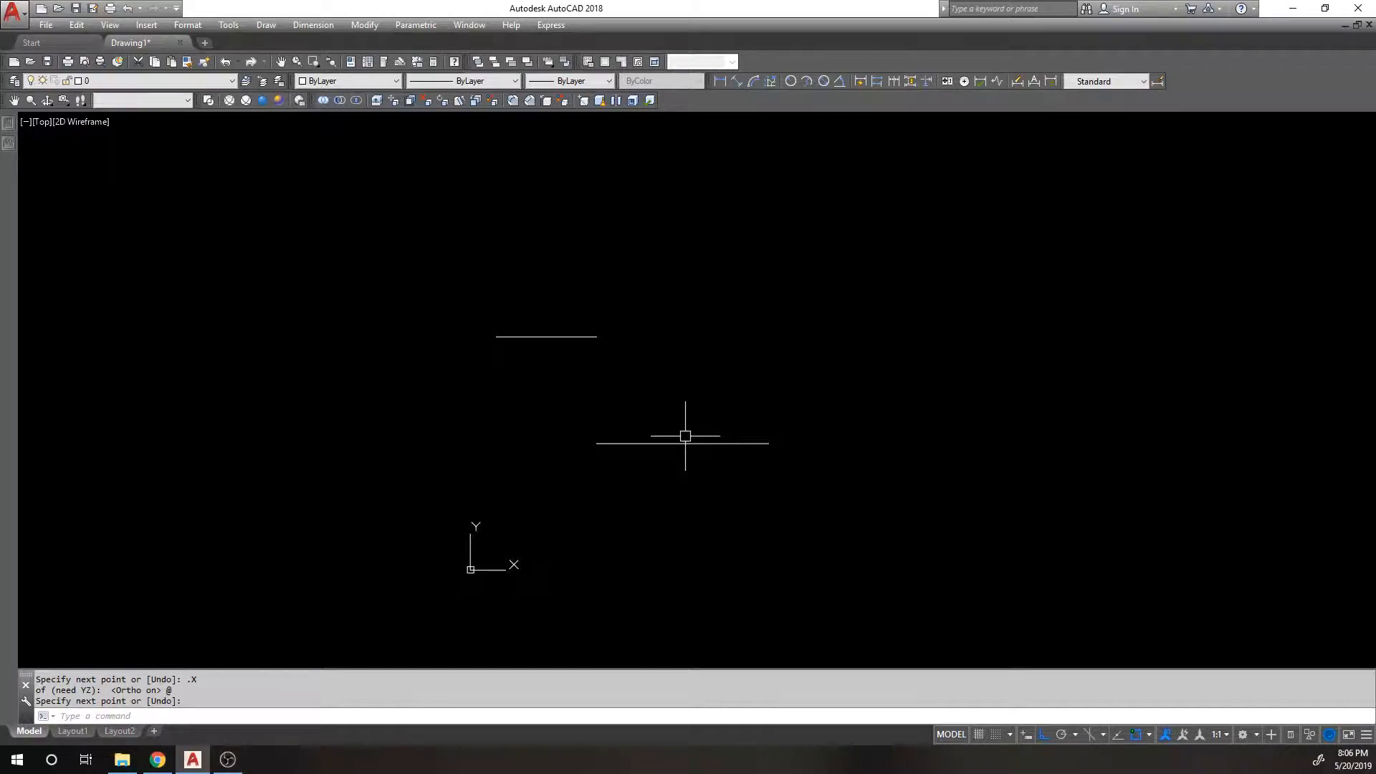
Draw a vertical line to the right, using the .Y filter to end it level with the lower line's right endpoint, with ortho on
{"action": "type", "text": "L"}
{"action": "middle_click_drag", "start_coordinate": [710, 357], "coordinate": [438, 401]}
{"action": "scroll", "coordinate": [580, 356], "scroll_direction": "down", "scroll_amount": 2}
{"action": "key", "text": "Return"}
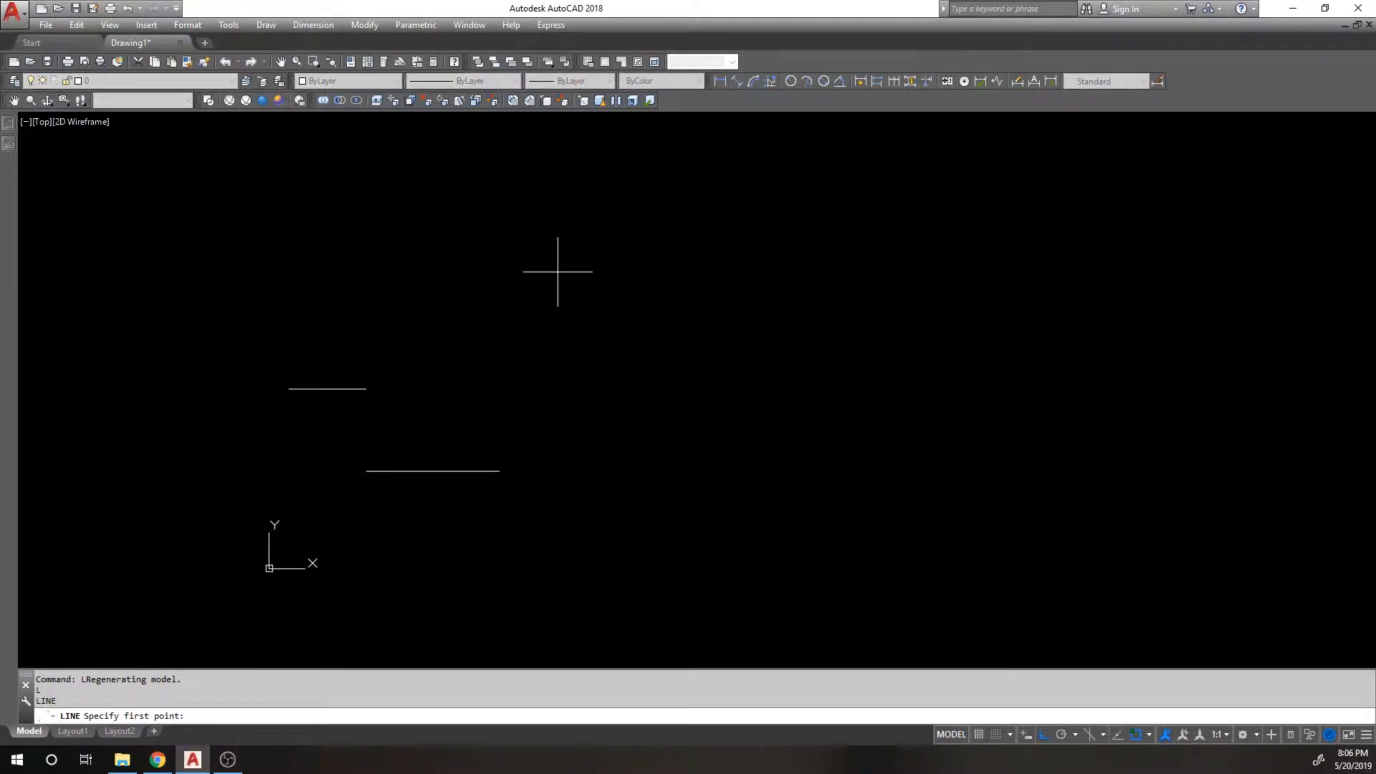
{"action": "left_click", "coordinate": [557, 272]}
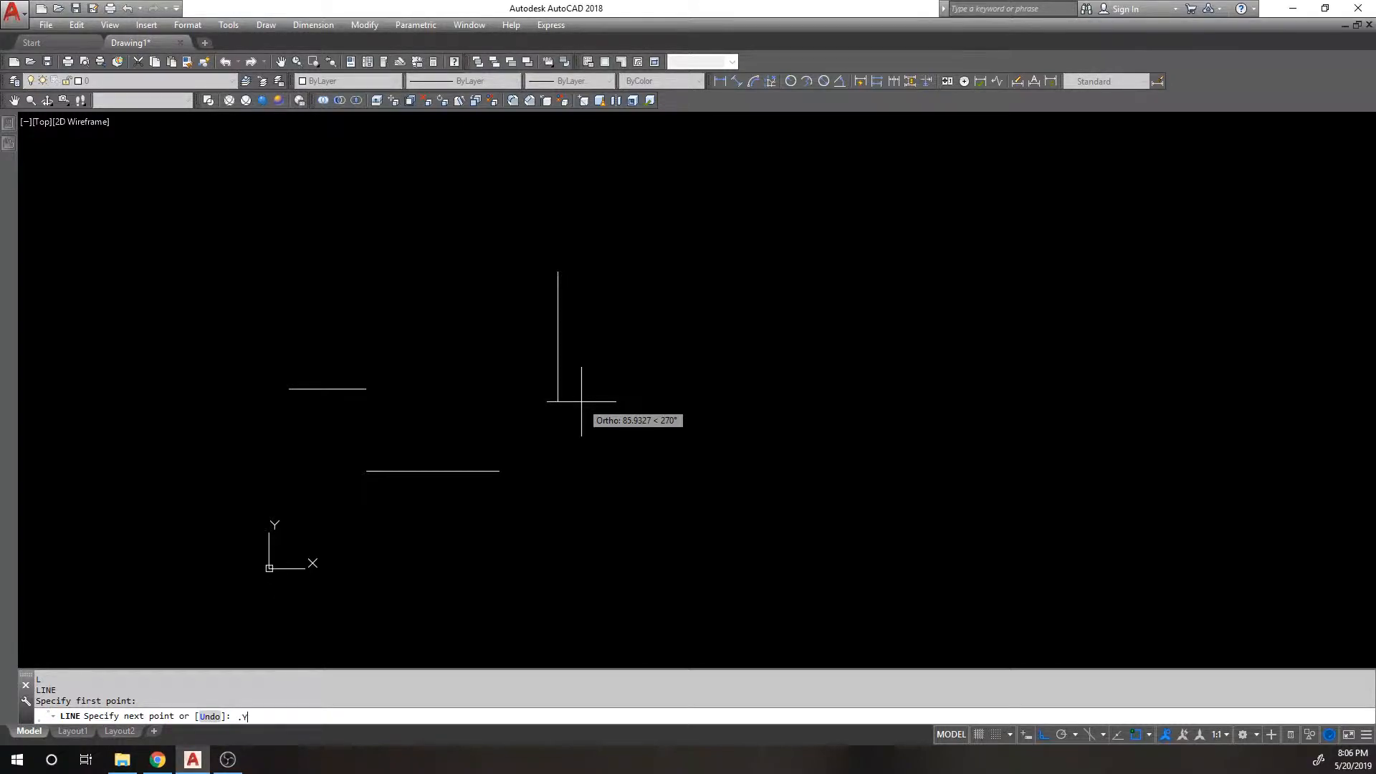
{"action": "key", "text": "Return"}
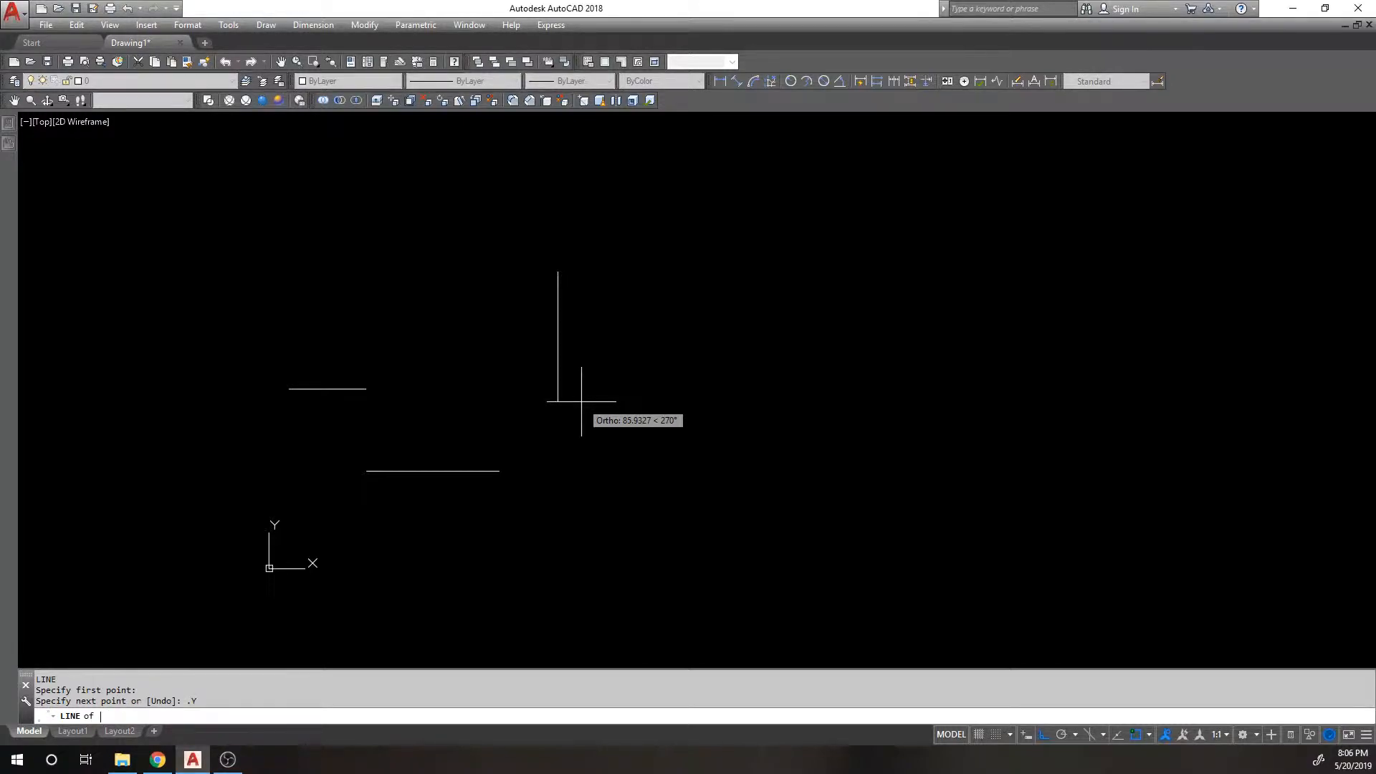
{"action": "left_click", "coordinate": [490, 465]}
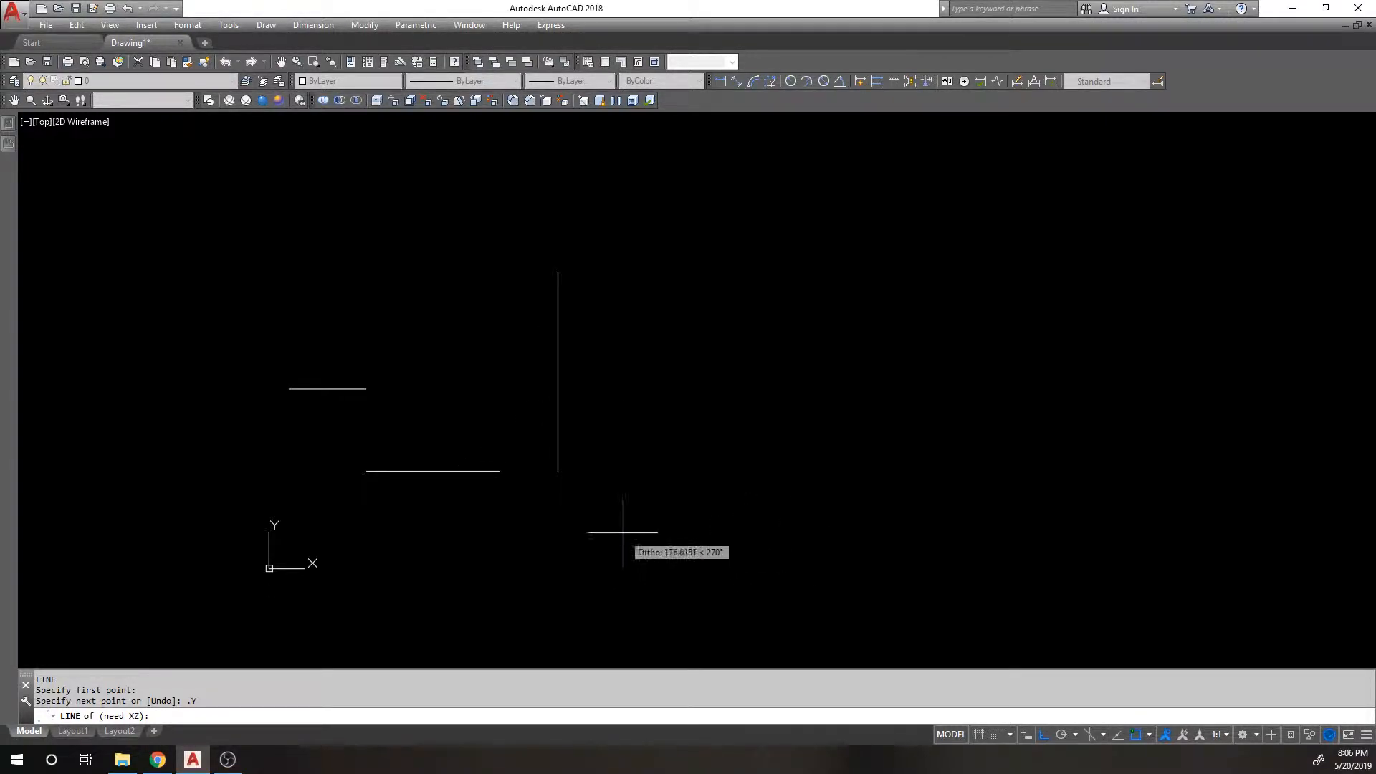
{"action": "key", "text": "F8"}
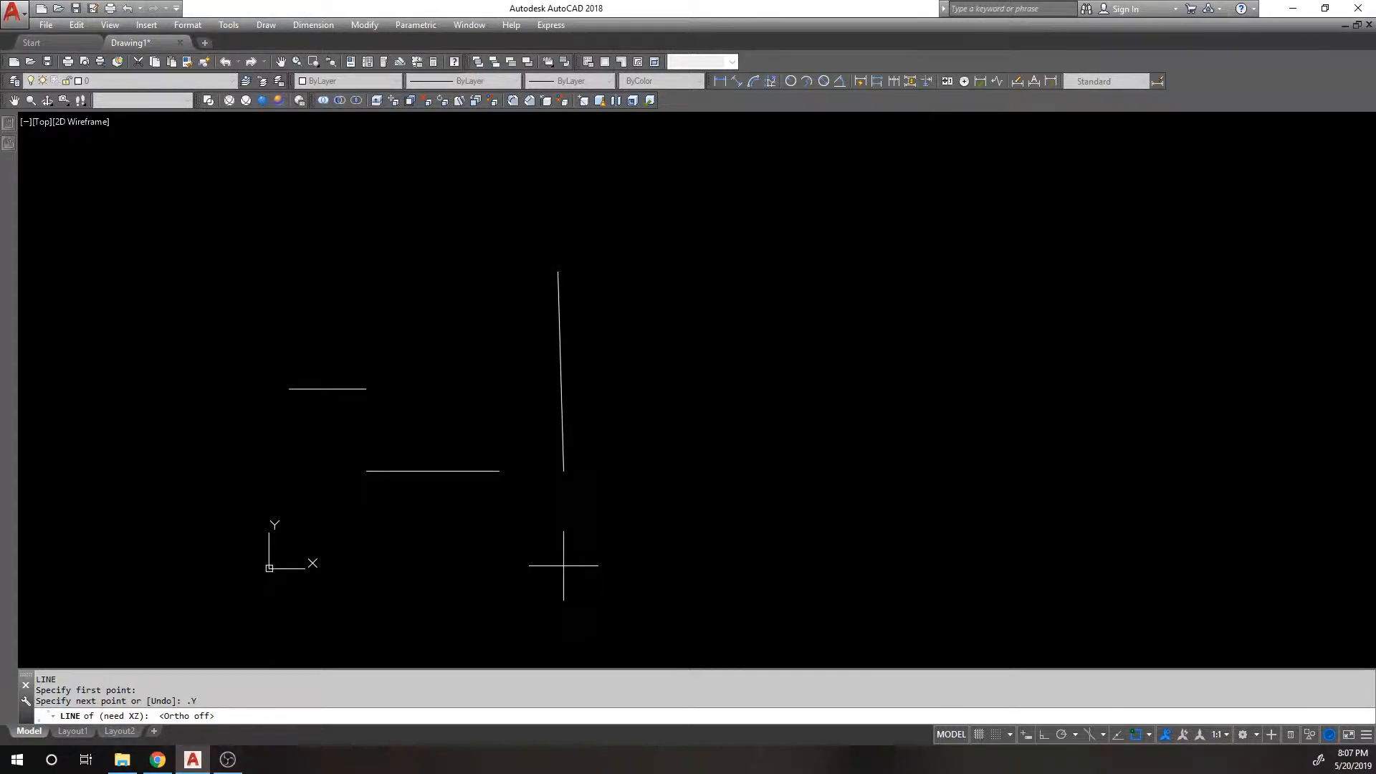
{"action": "key", "text": "F8"}
{"action": "left_click", "coordinate": [494, 521]}
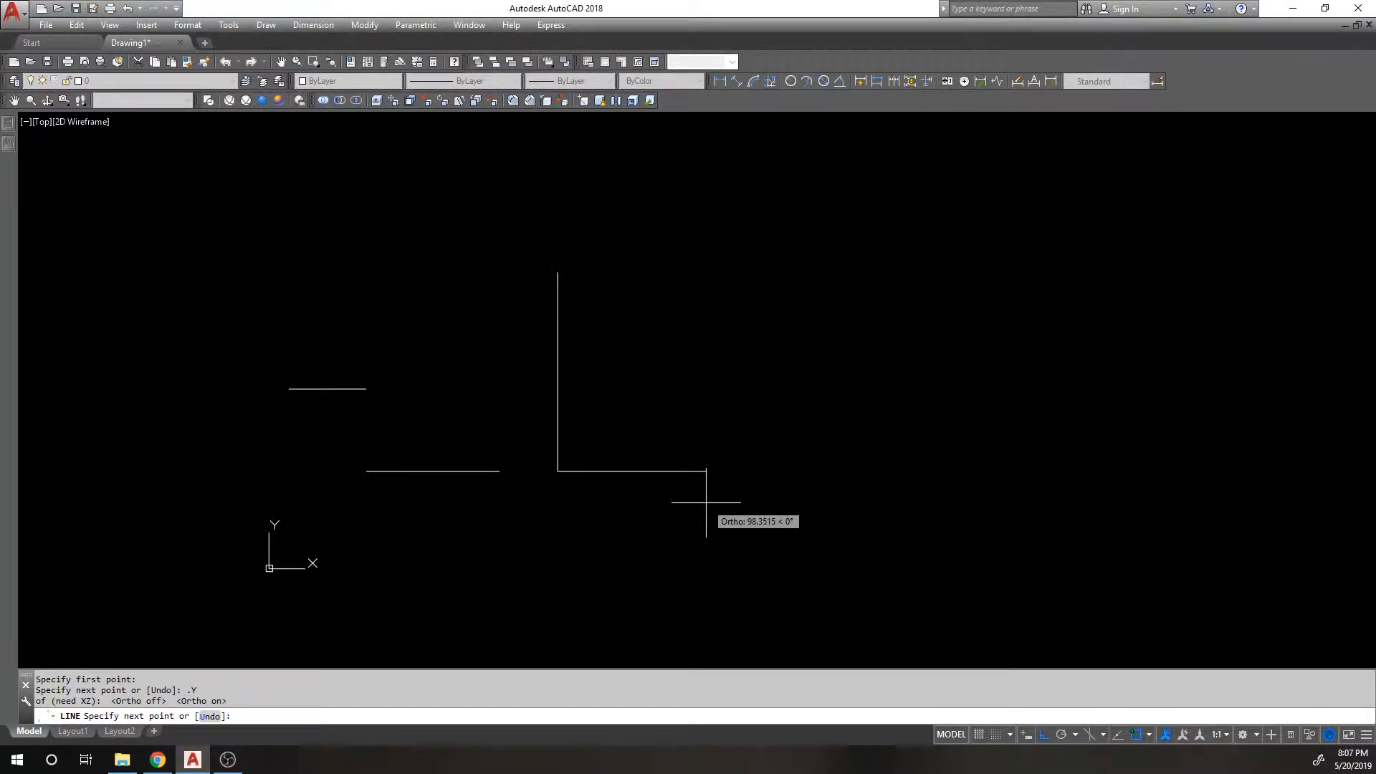
{"action": "key", "text": "Return"}
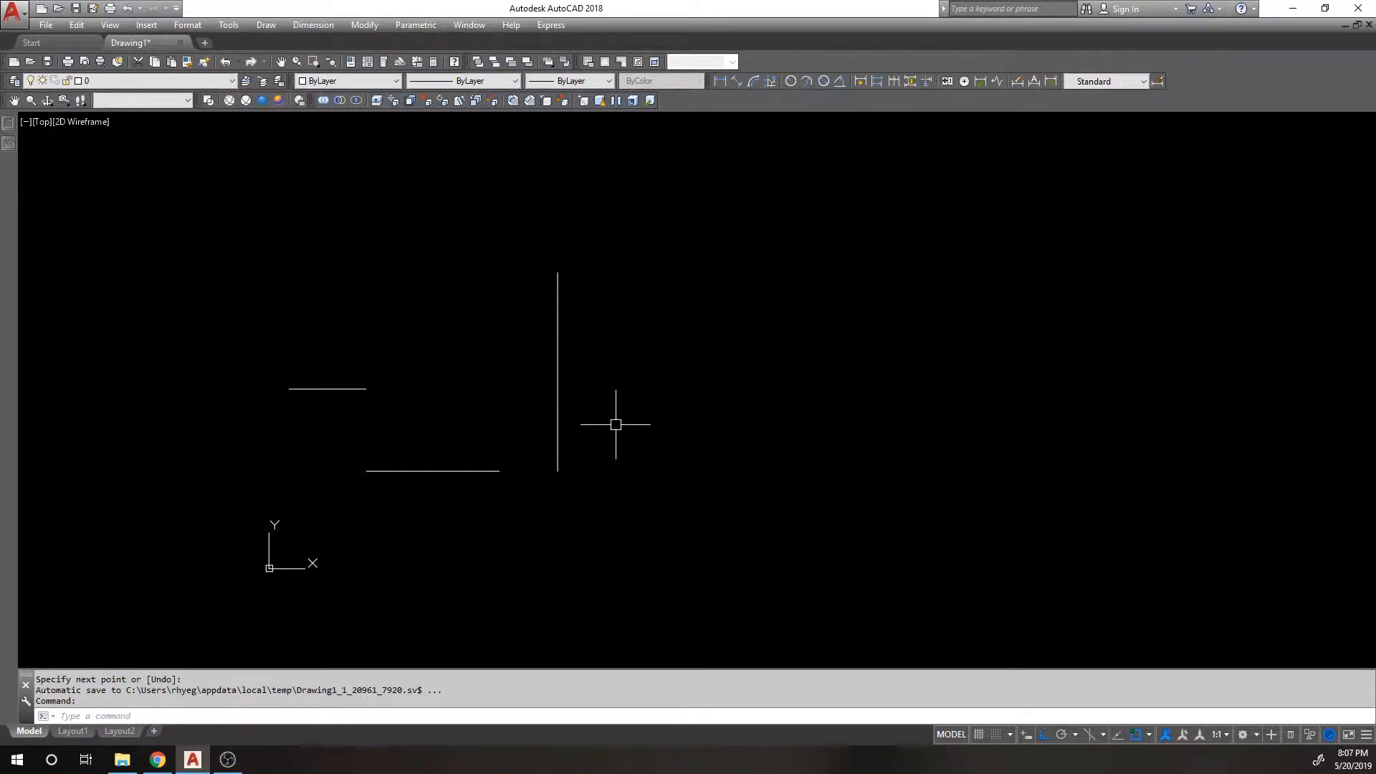
{"action": "key", "text": "Return"}
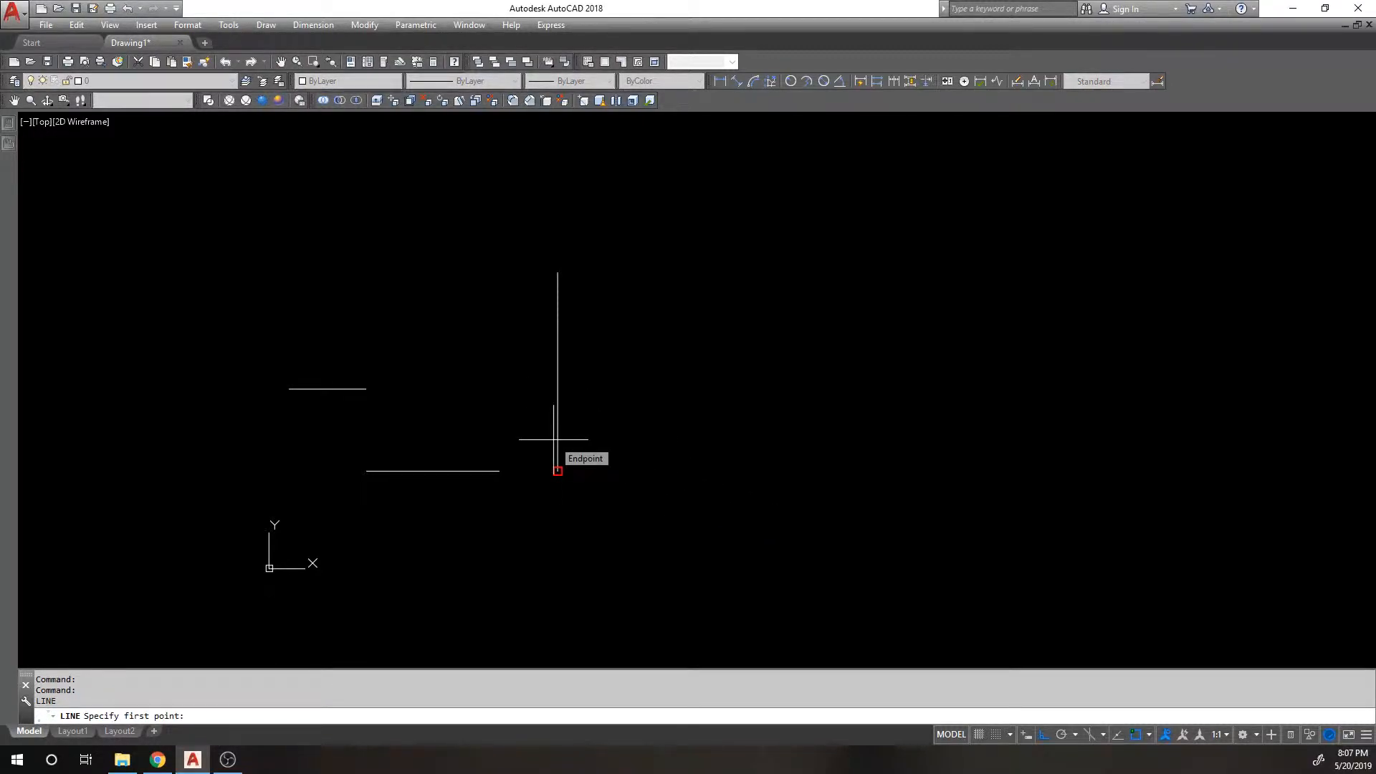
{"action": "left_click", "coordinate": [554, 440]}
{"action": "key", "text": "Escape"}
{"action": "key", "text": "Return"}
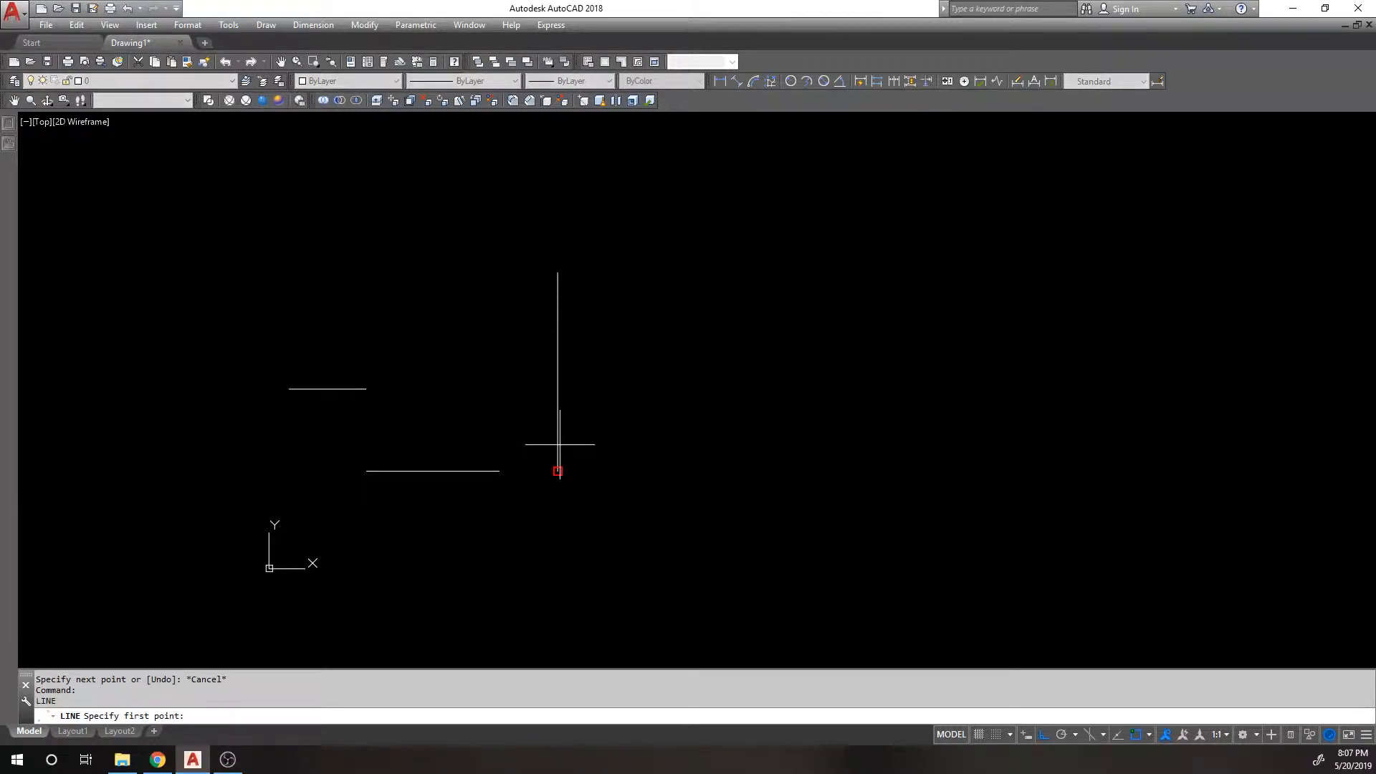
{"action": "key", "text": "Escape"}
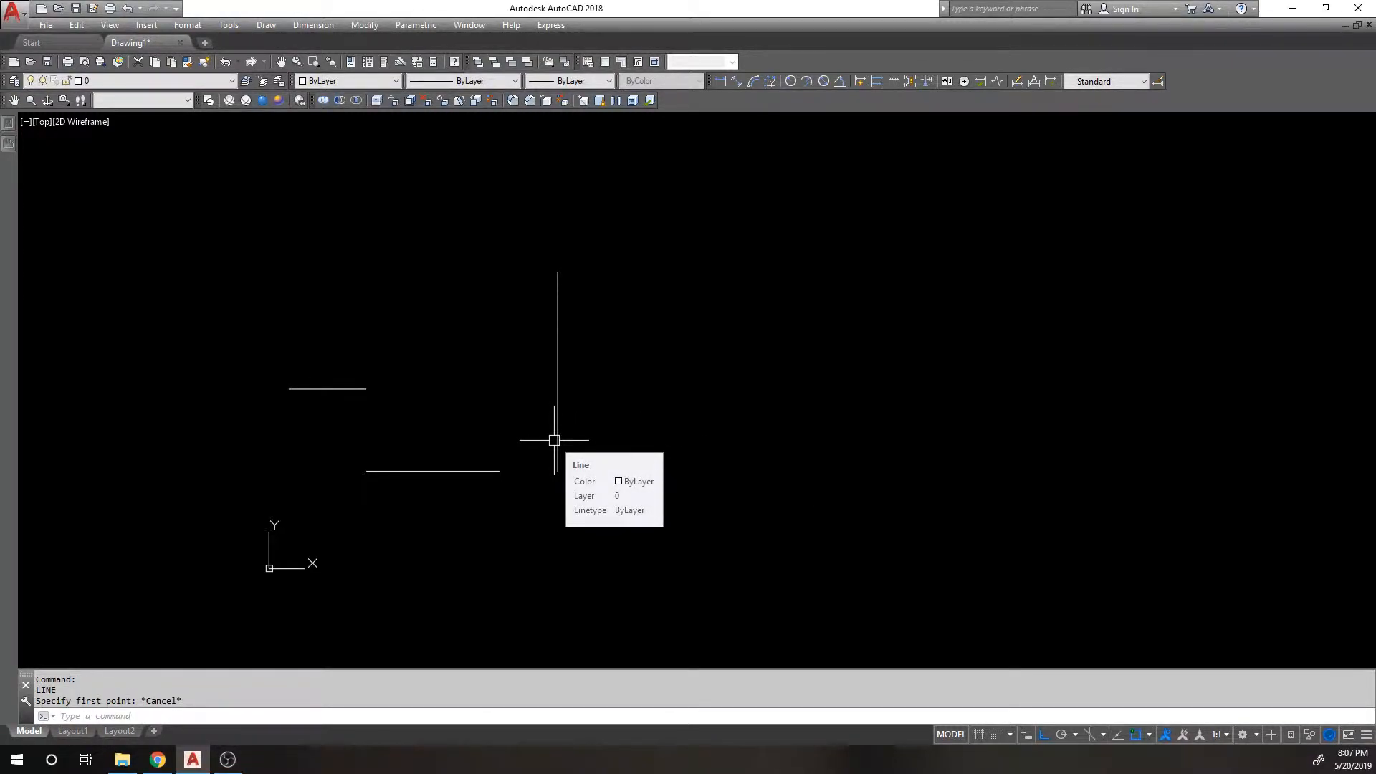
{"action": "key", "text": "Return"}
{"action": "key", "text": "Escape"}
Erase the vertical line, keeping the two horizontal lines
{"action": "left_click", "coordinate": [600, 410]}
{"action": "left_click", "coordinate": [430, 369]}
{"action": "type", "text": "E"}
{"action": "key", "text": "Return"}
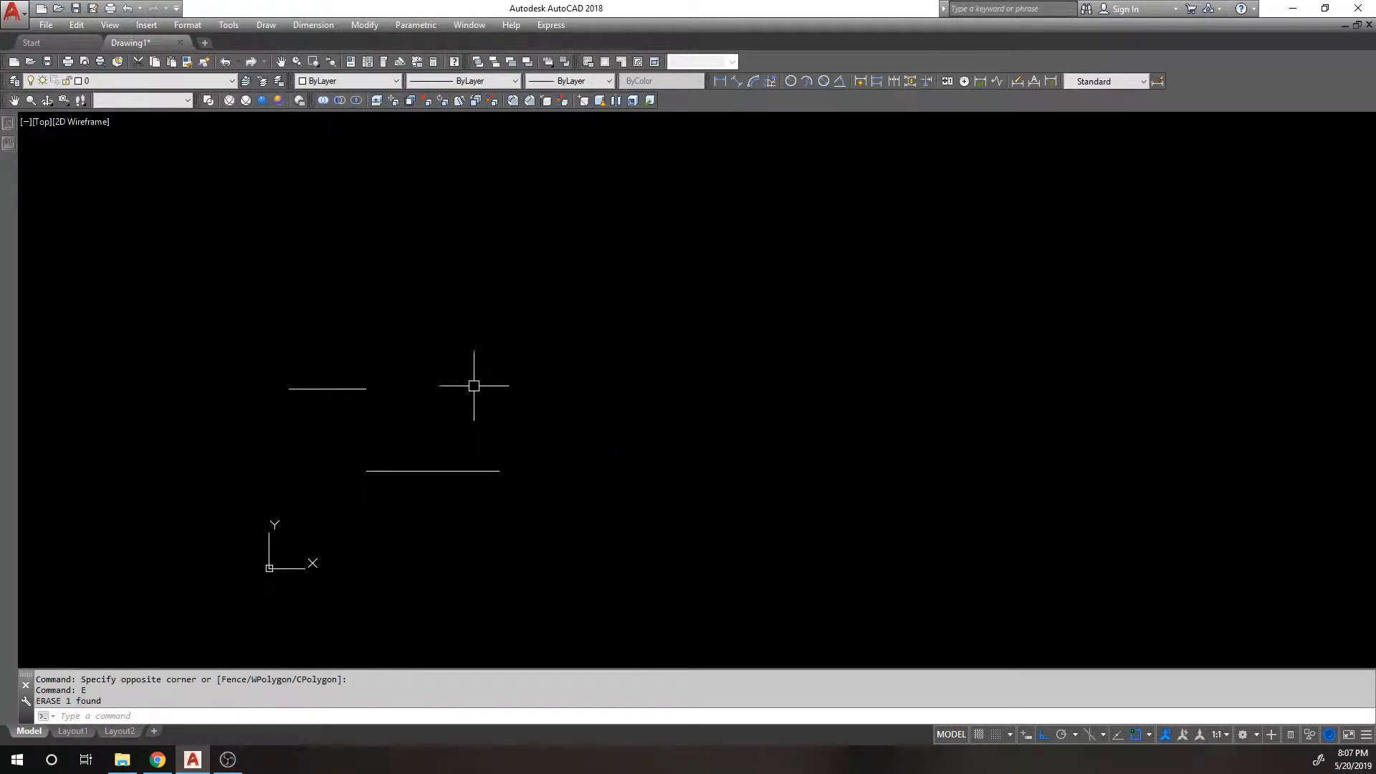
Try to draw a vertical line ending level with the lower line's right endpoint using the .Y filter, without picking an XZ point
{"action": "type", "text": "L"}
{"action": "key", "text": "Return"}
{"action": "left_click", "coordinate": [578, 292]}
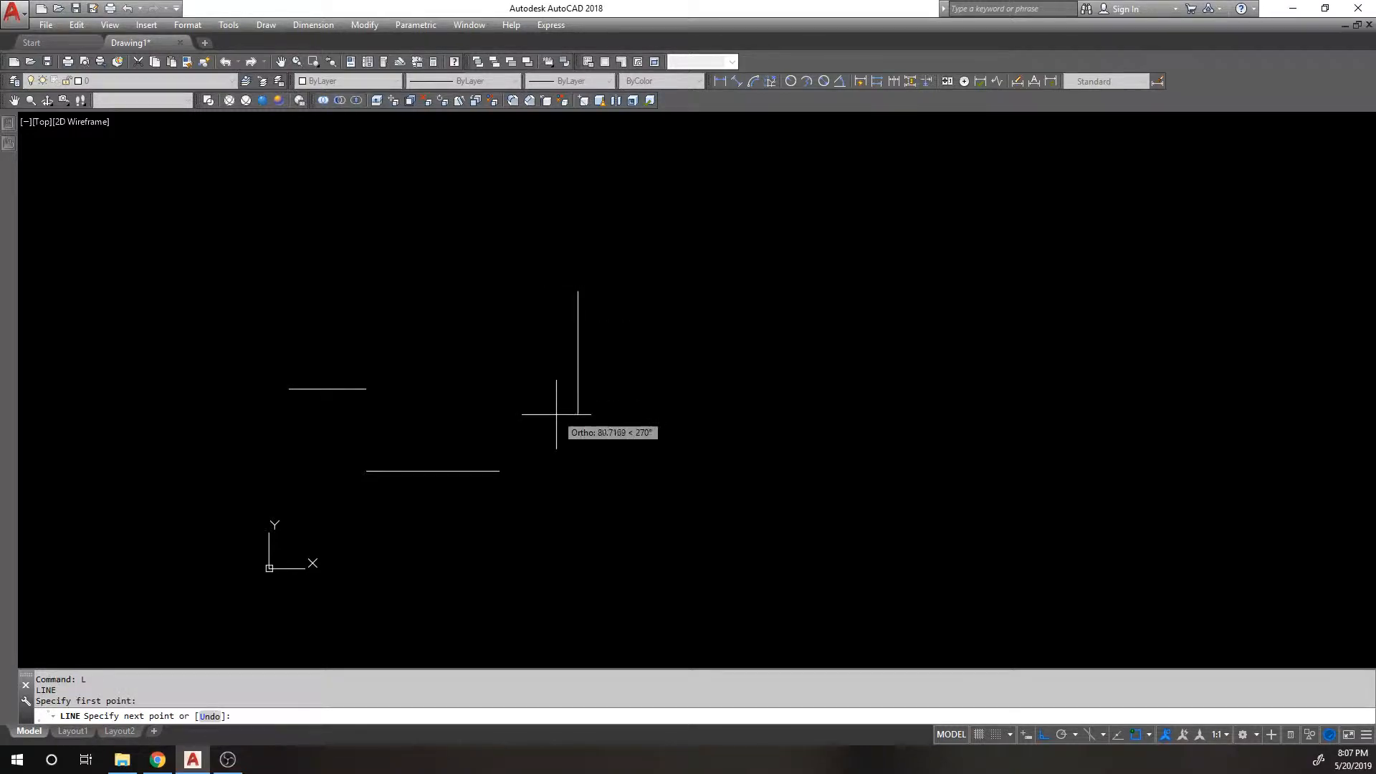
{"action": "type", "text": "."}
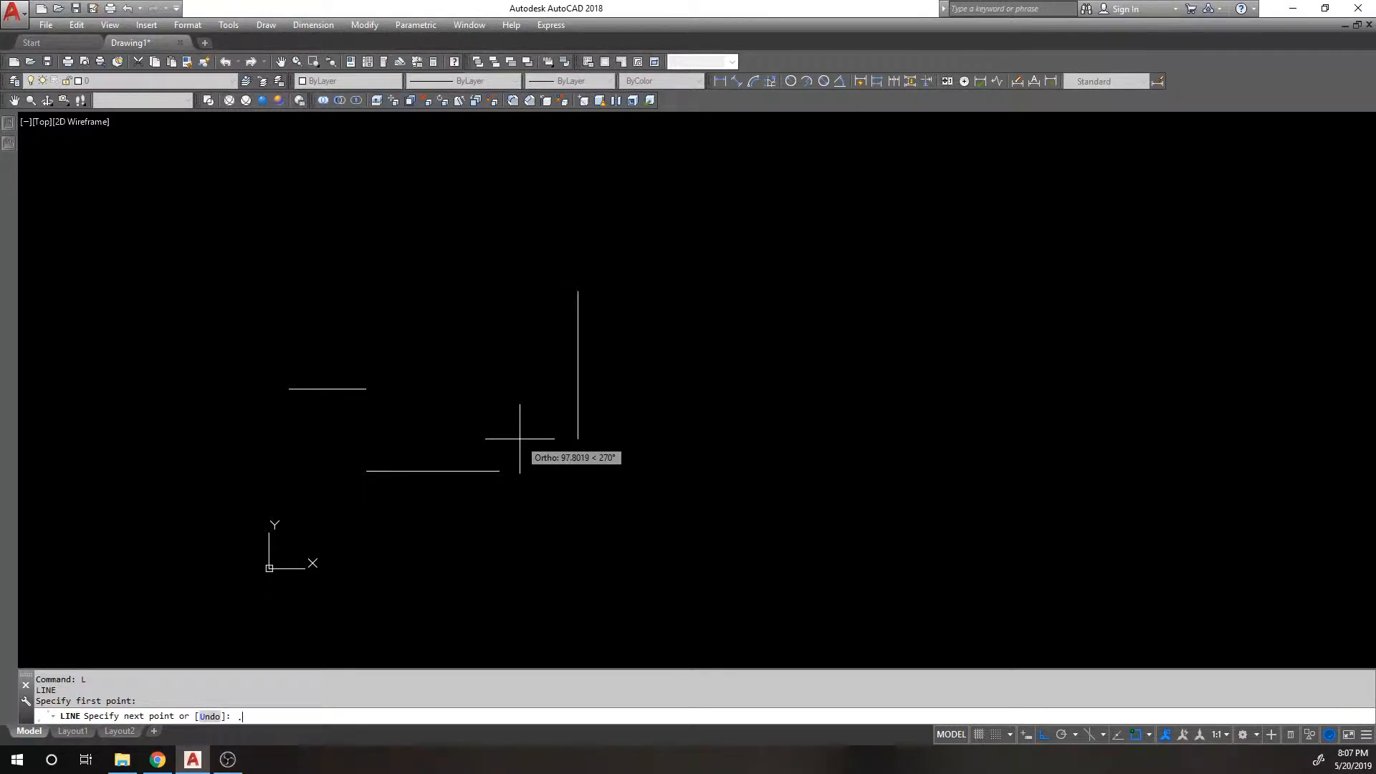
{"action": "type", "text": "Y"}
{"action": "key", "text": "Return"}
{"action": "left_click", "coordinate": [499, 470]}
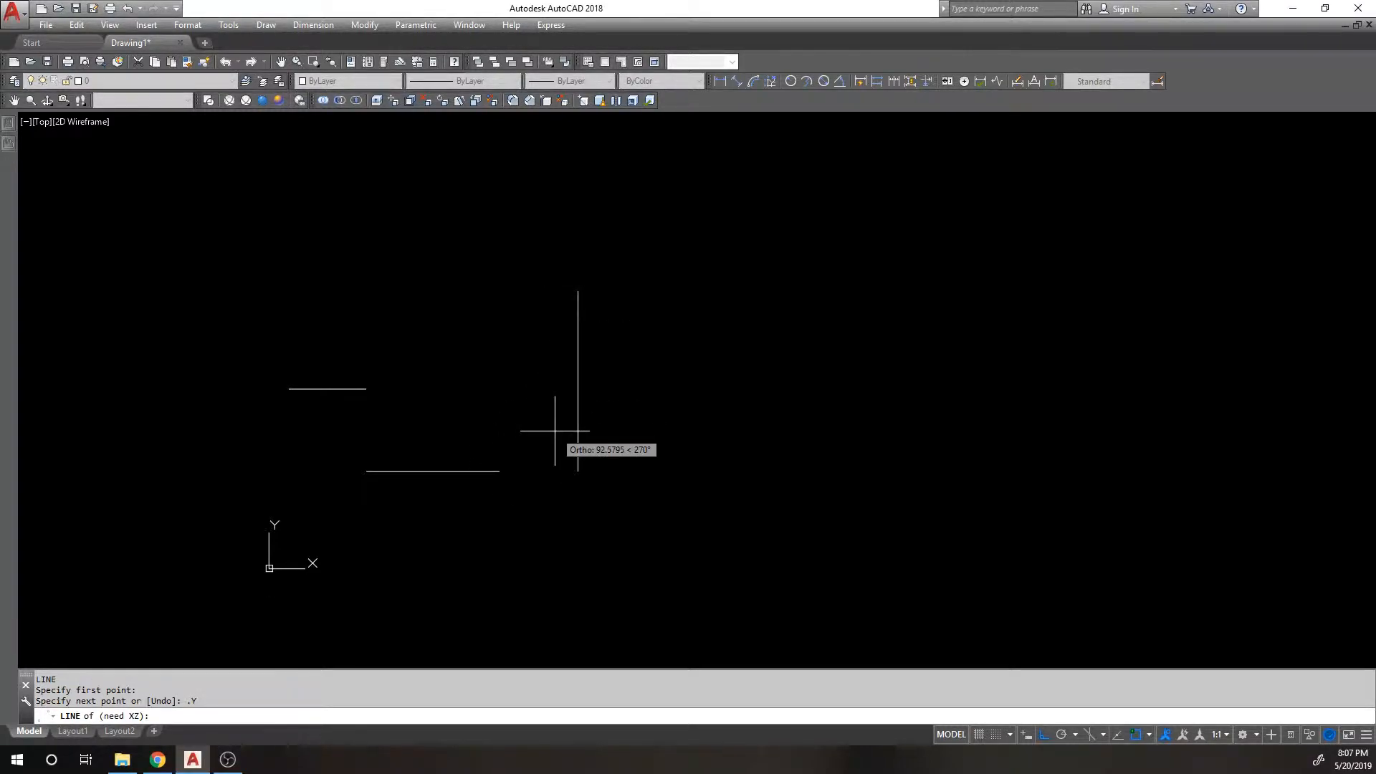
{"action": "key", "text": "Escape"}
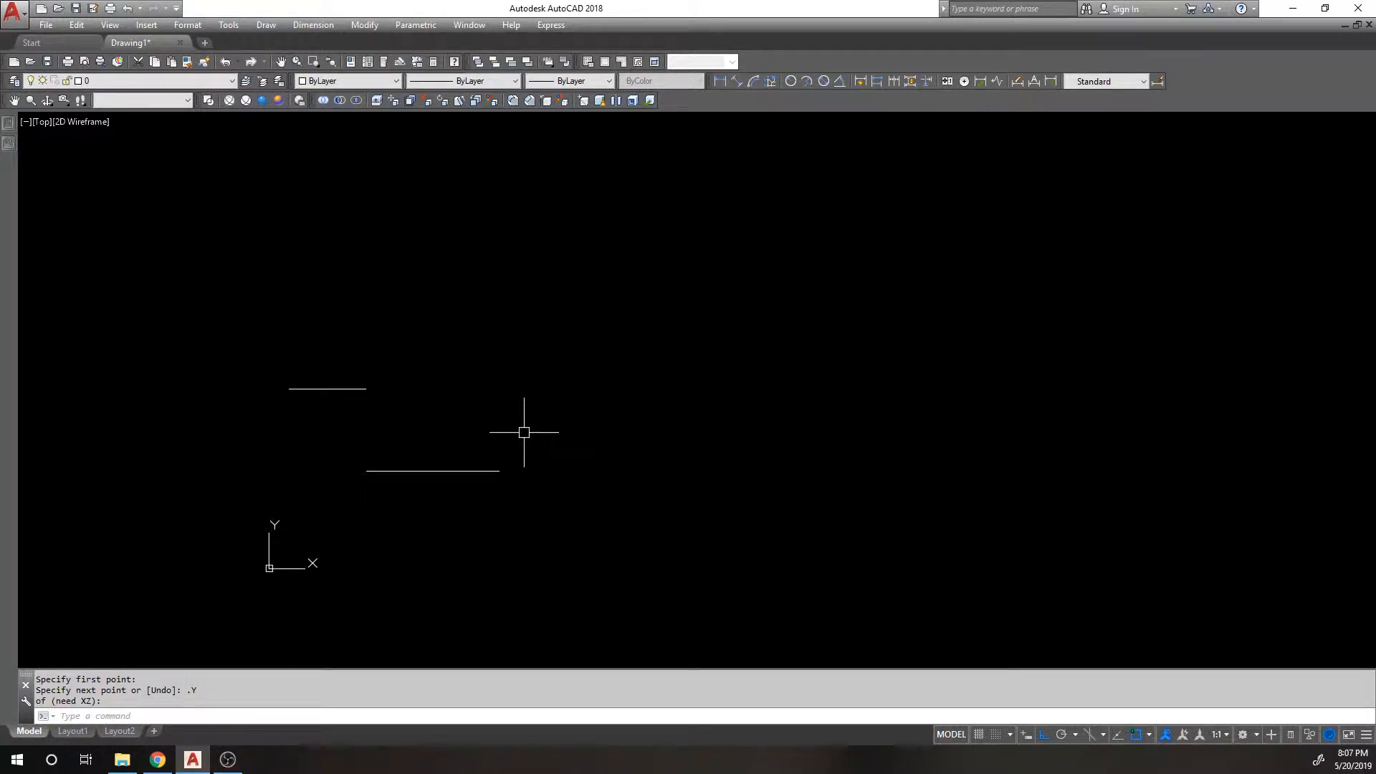
Review the recent line command prompts in the command history and close it
{"action": "key", "text": "F2"}
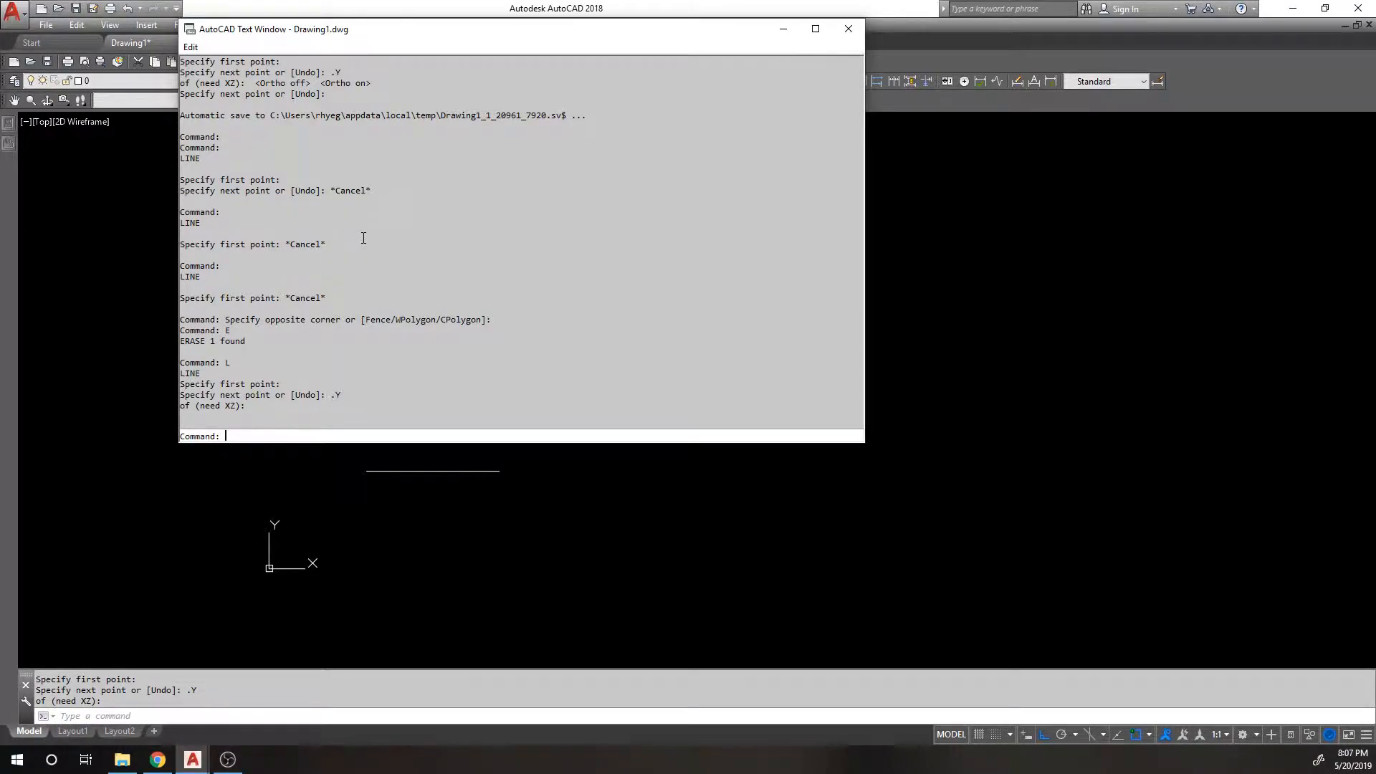
{"action": "scroll", "coordinate": [363, 238], "scroll_direction": "up", "scroll_amount": 3}
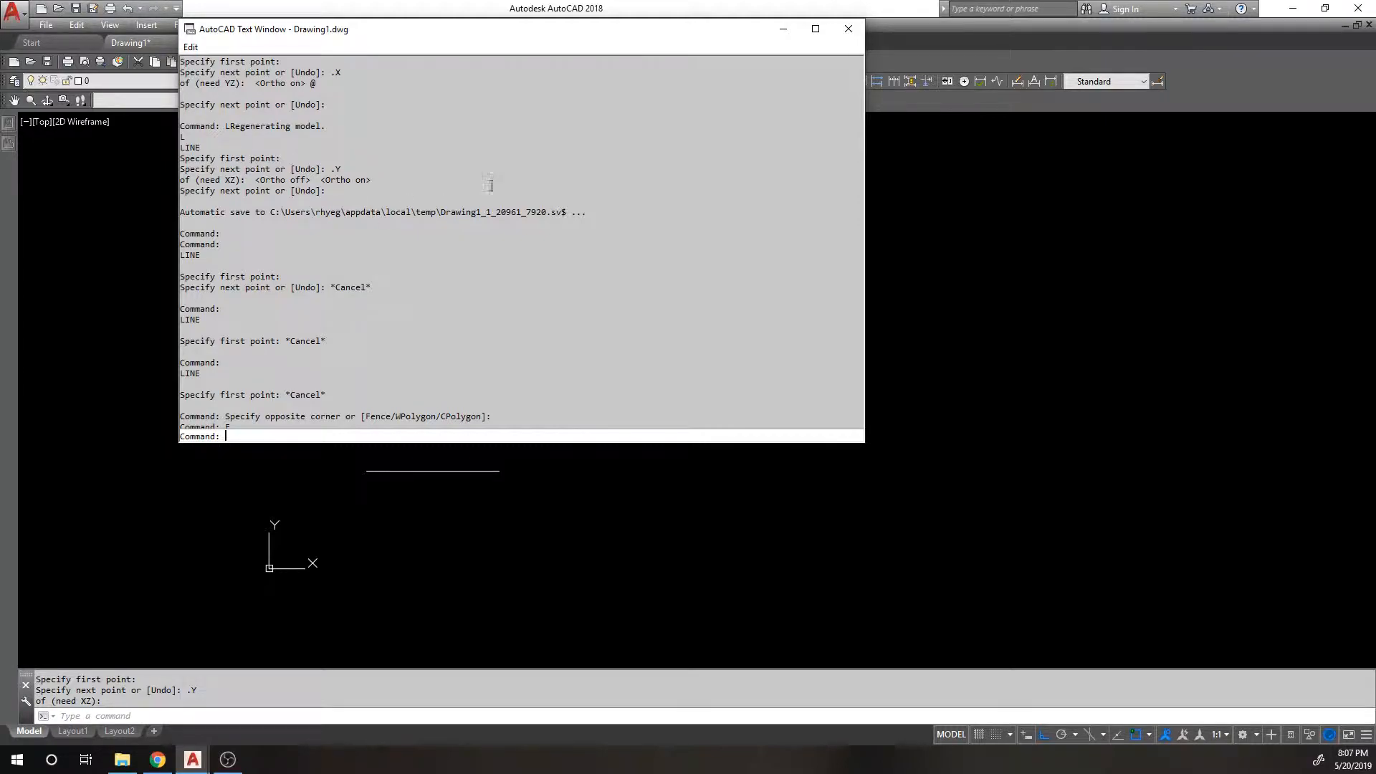
{"action": "left_click", "coordinate": [848, 28]}
Try the .Y-filtered vertical line again from a new start point, taking the Y value from the lower line's right endpoint
{"action": "type", "text": "L"}
{"action": "key", "text": "Return"}
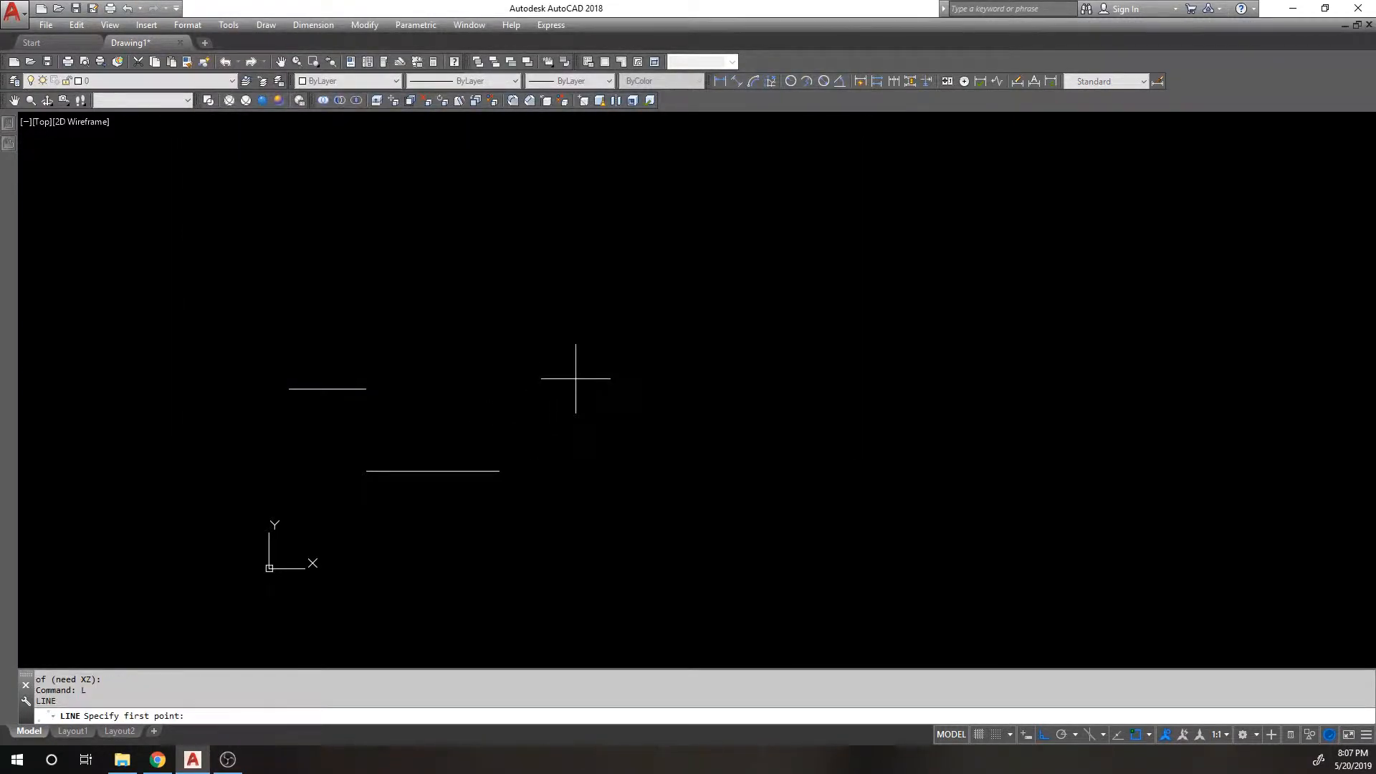
{"action": "left_click", "coordinate": [549, 318]}
{"action": "type", "text": "."}
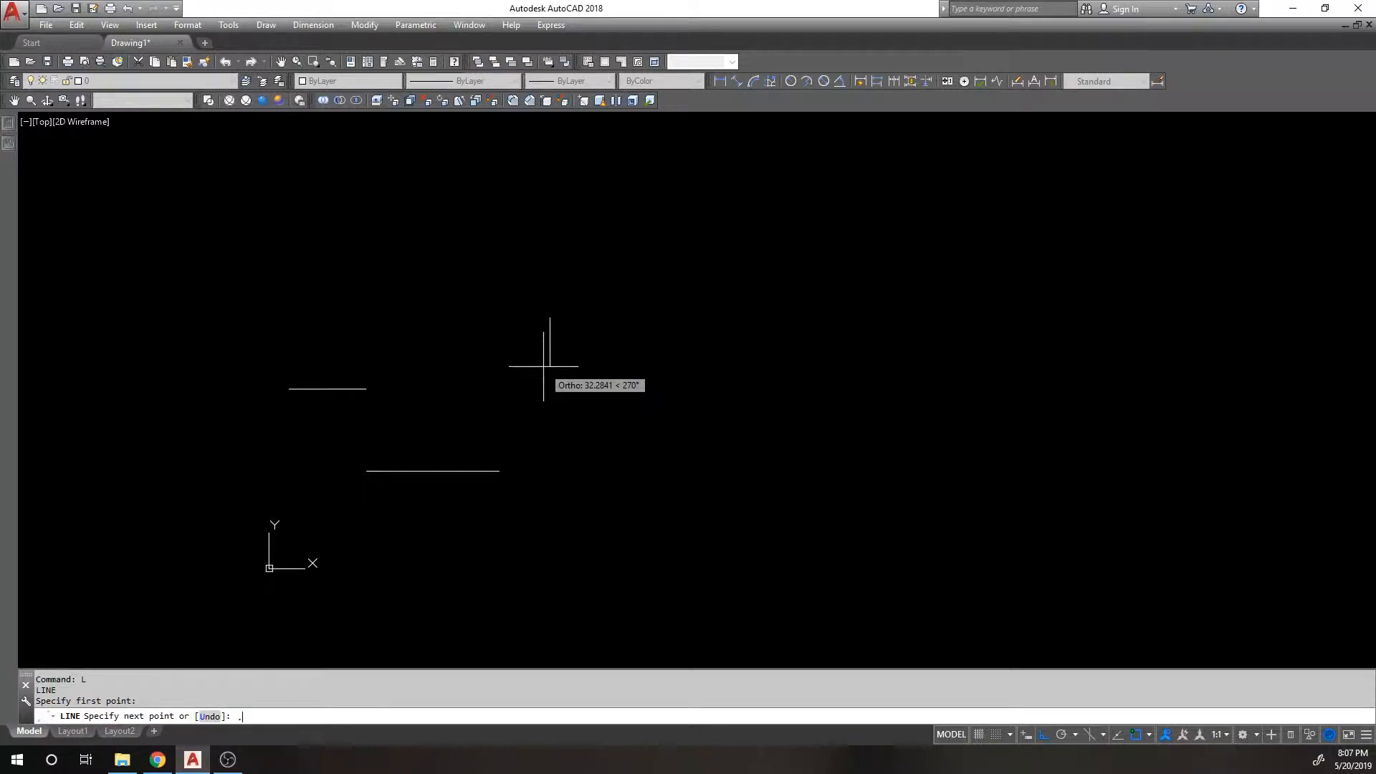
{"action": "type", "text": "Y"}
{"action": "key", "text": "Return"}
{"action": "left_click", "coordinate": [489, 467]}
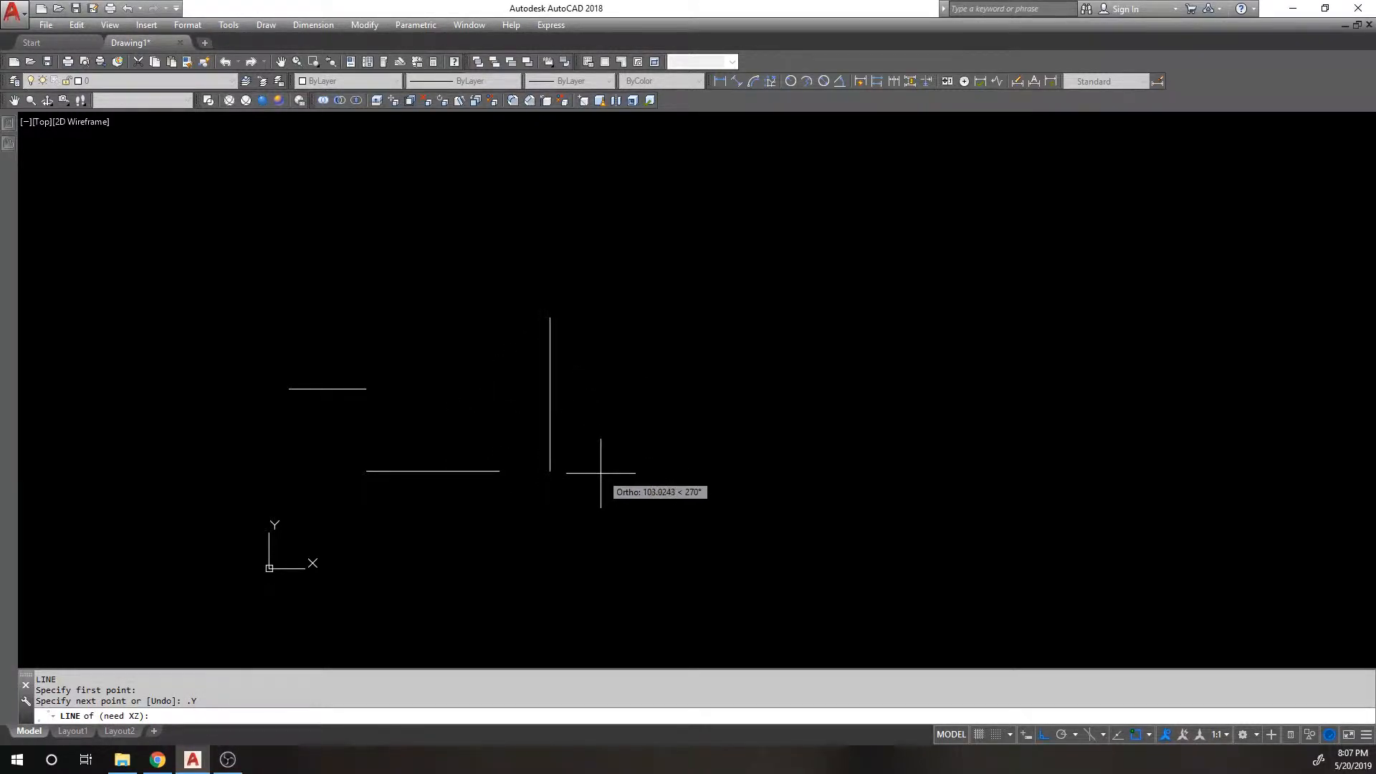
{"action": "key", "text": "Escape"}
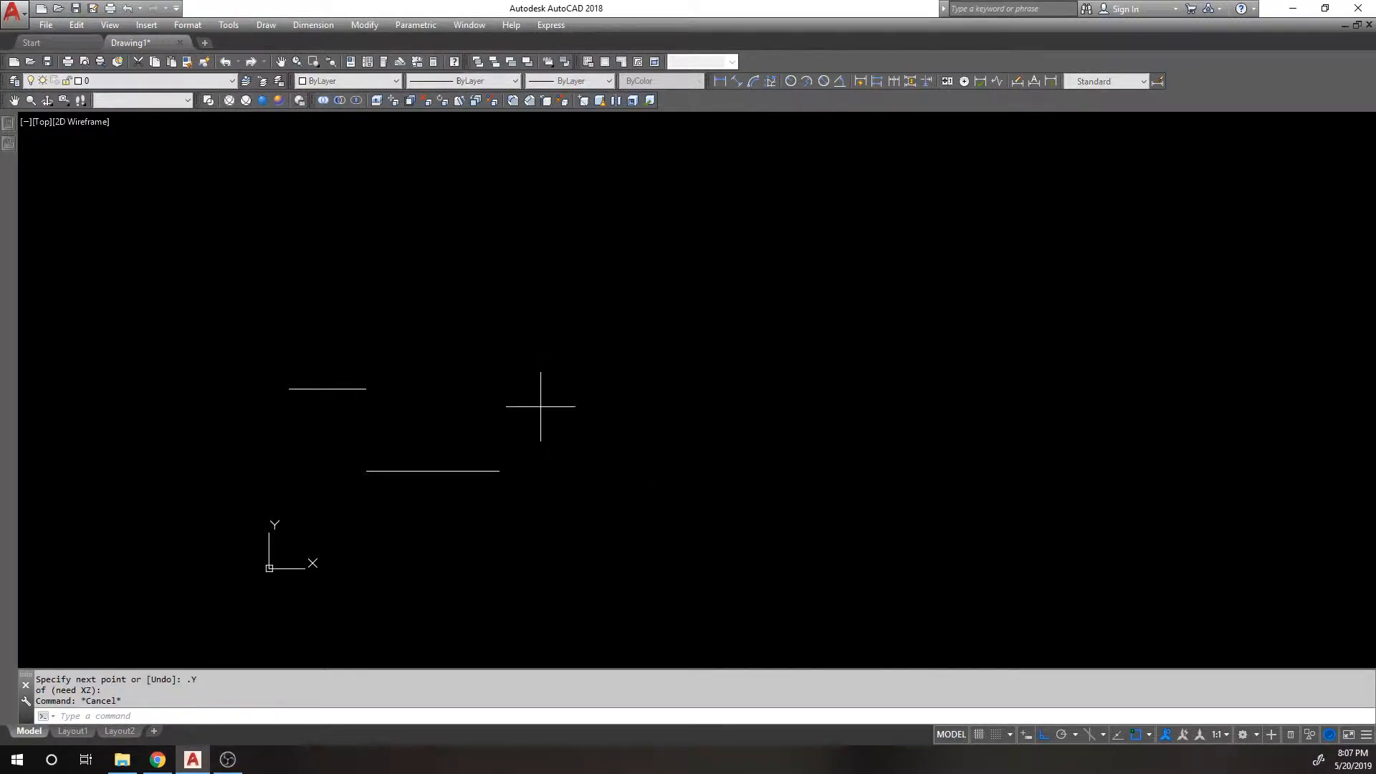
Draw a vertical line with the .Y filter on the lower line's right endpoint, picking the XZ point directly below its start
{"action": "key", "text": "Return"}
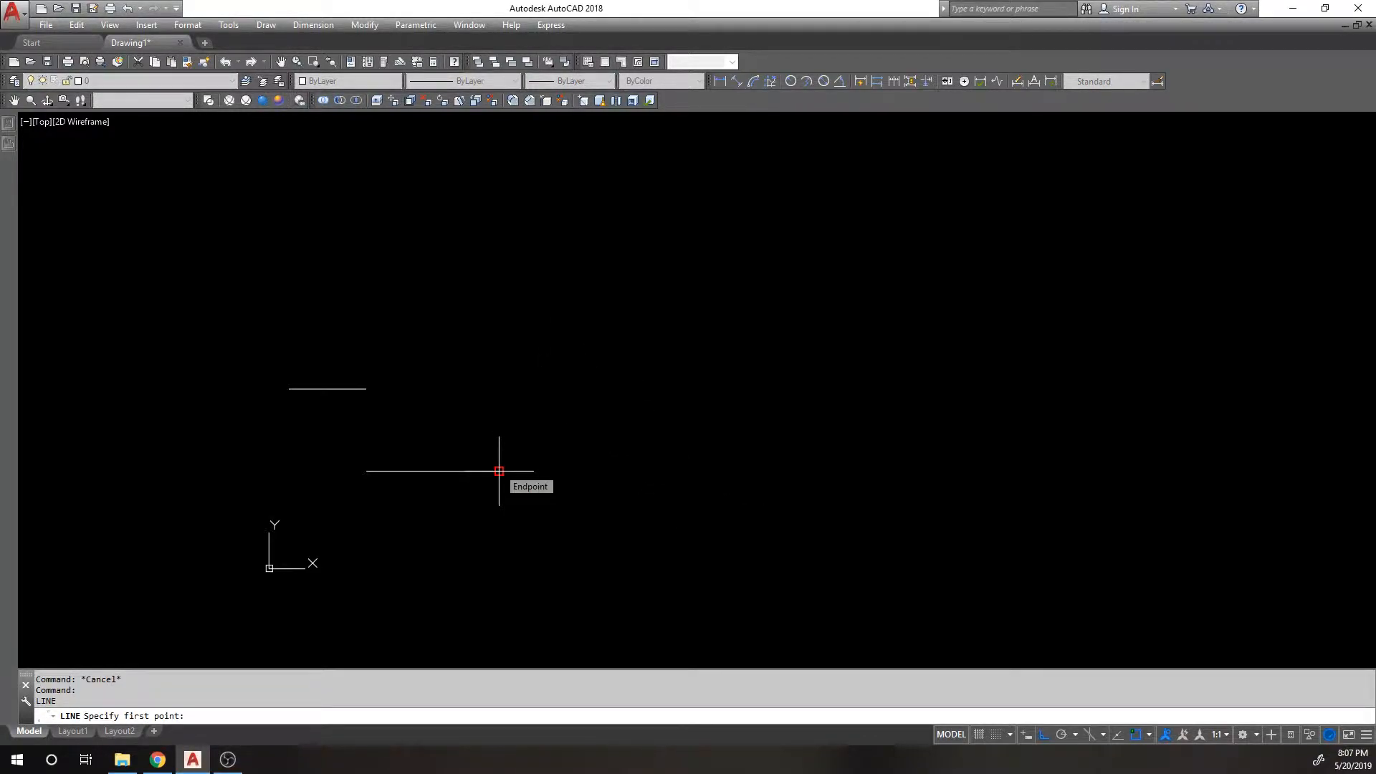
{"action": "left_click", "coordinate": [563, 306]}
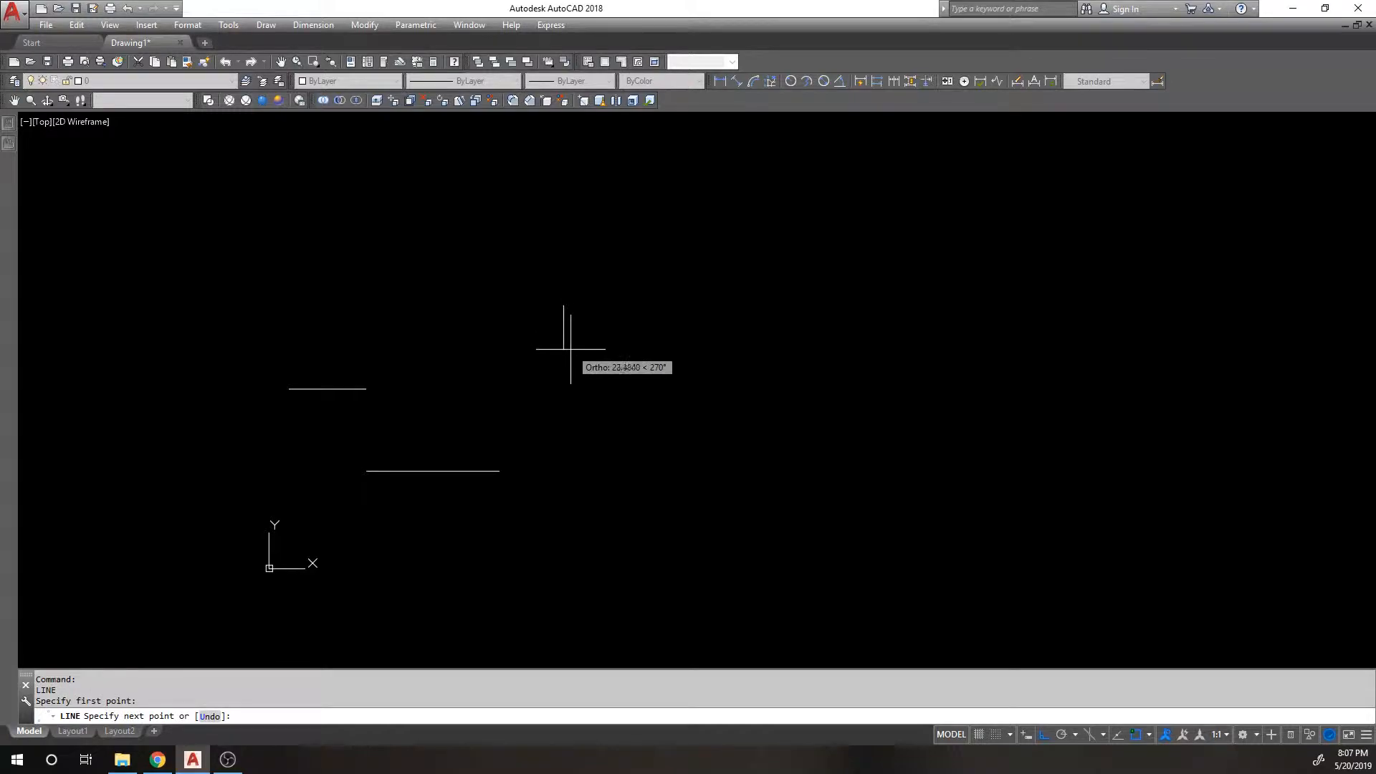
{"action": "type", "text": ".Y"}
{"action": "key", "text": "Return"}
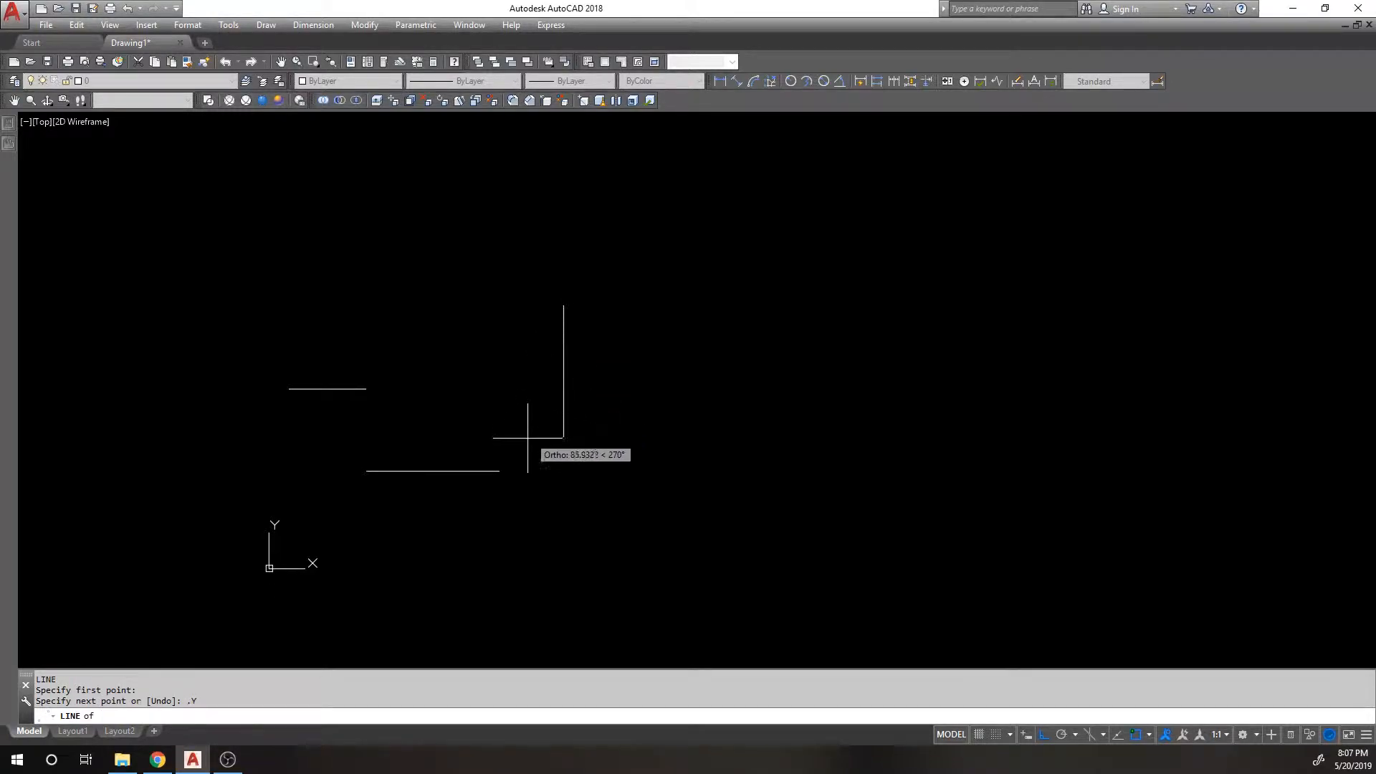
{"action": "left_click", "coordinate": [500, 470]}
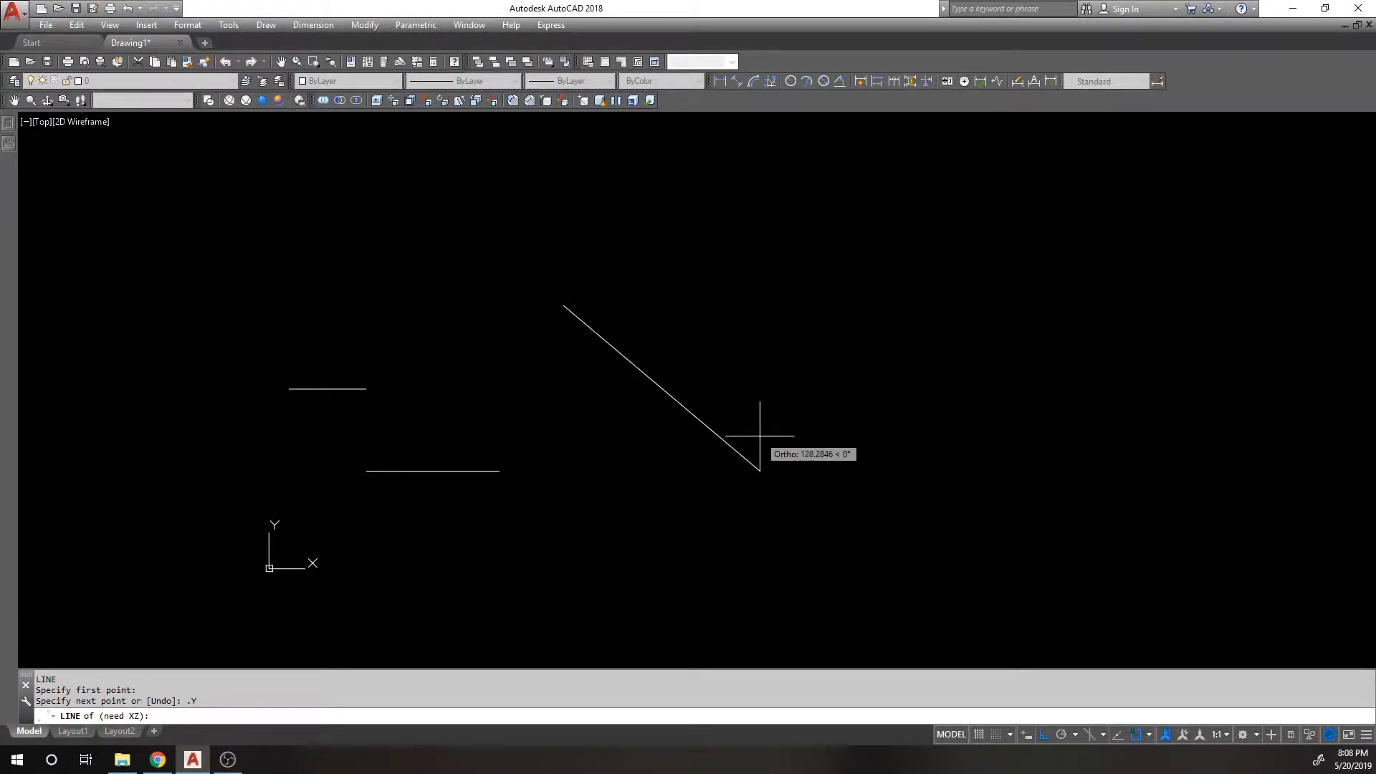
{"action": "left_click", "coordinate": [563, 468]}
{"action": "key", "text": "Return"}
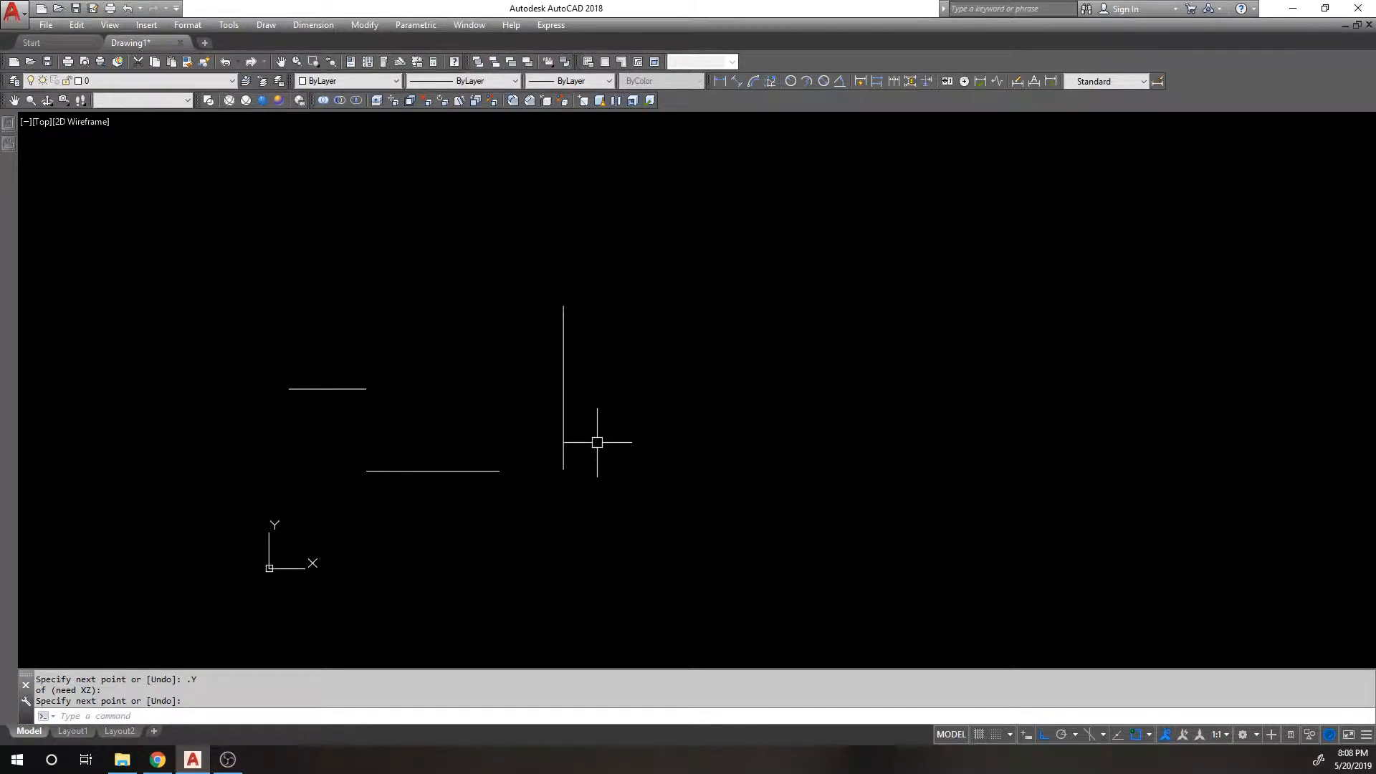
Erase the newly drawn vertical line to the right of the two horizontal lines
{"action": "left_click", "coordinate": [575, 418]}
{"action": "left_click", "coordinate": [454, 415]}
{"action": "key", "text": "Delete"}
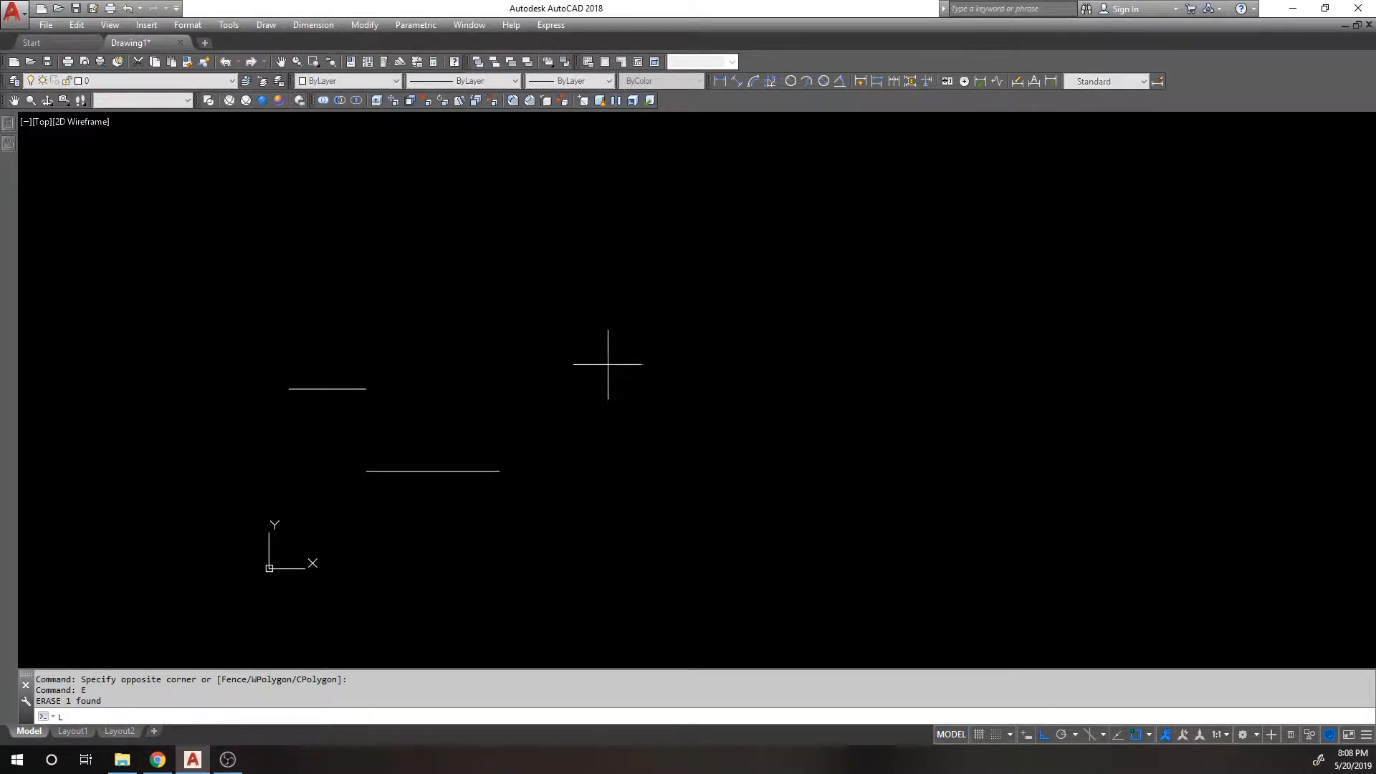
Draw a line with the .Y filter on the lower line's right endpoint, picking the XZ point far to the right to slope it
{"action": "type", "text": "L"}
{"action": "key", "text": "Return"}
{"action": "left_click", "coordinate": [567, 323]}
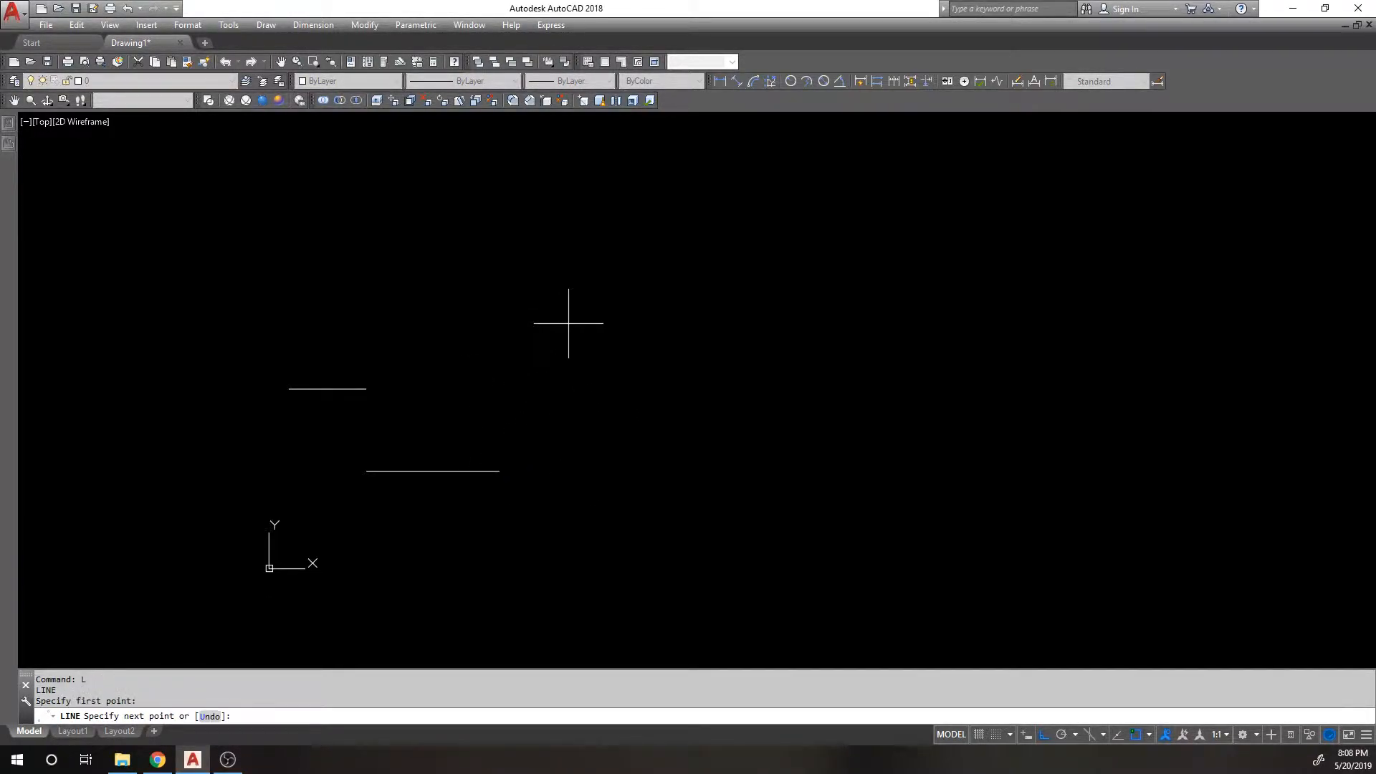
{"action": "type", "text": ".Y"}
{"action": "key", "text": "Return"}
{"action": "left_click", "coordinate": [498, 471]}
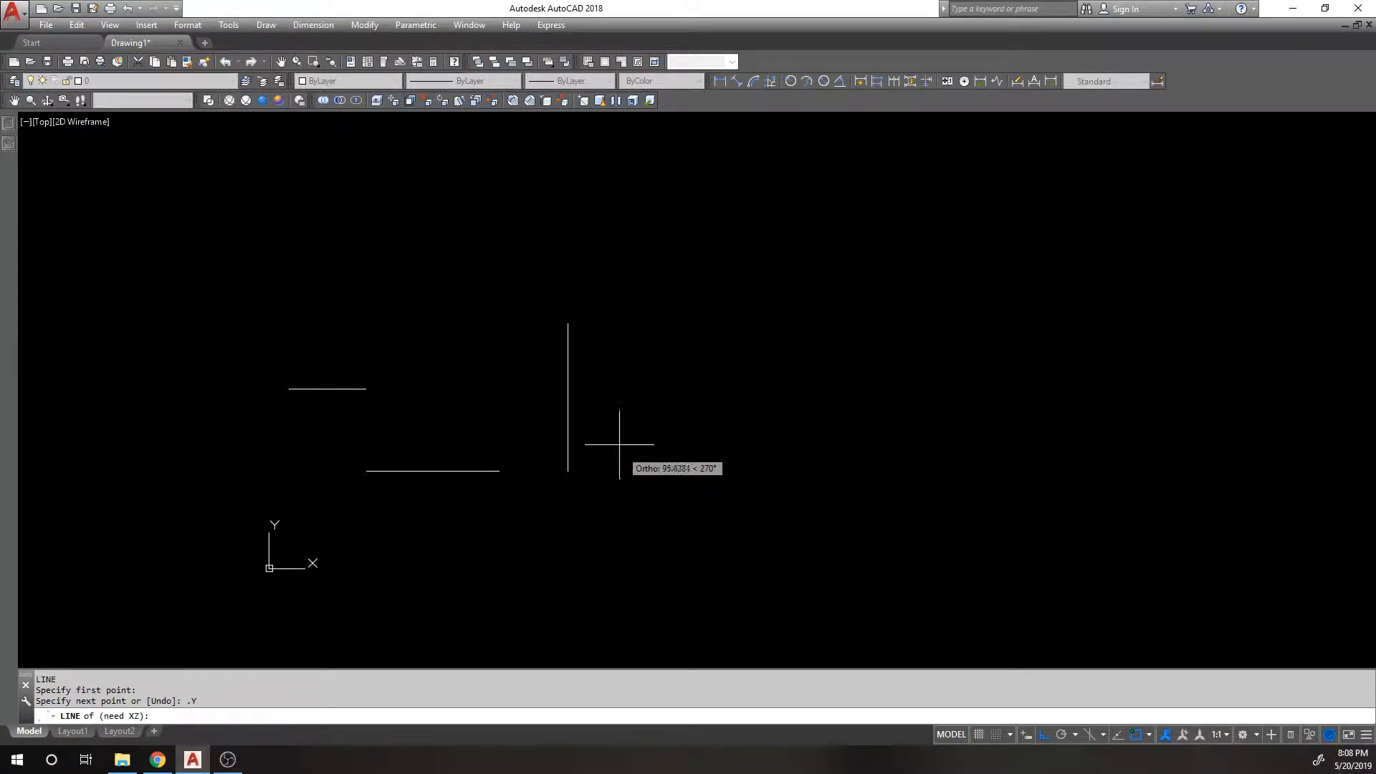
{"action": "left_click", "coordinate": [774, 454]}
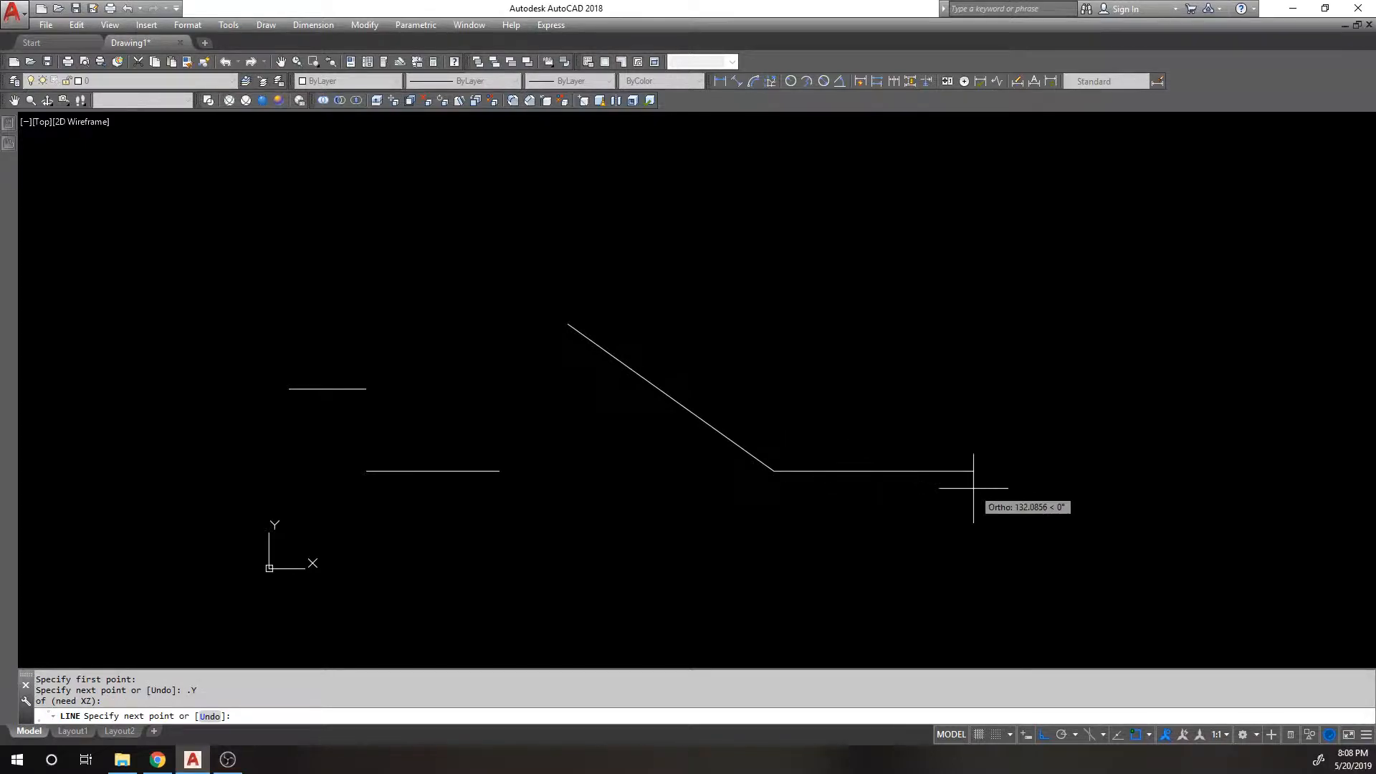
{"action": "key", "text": "Return"}
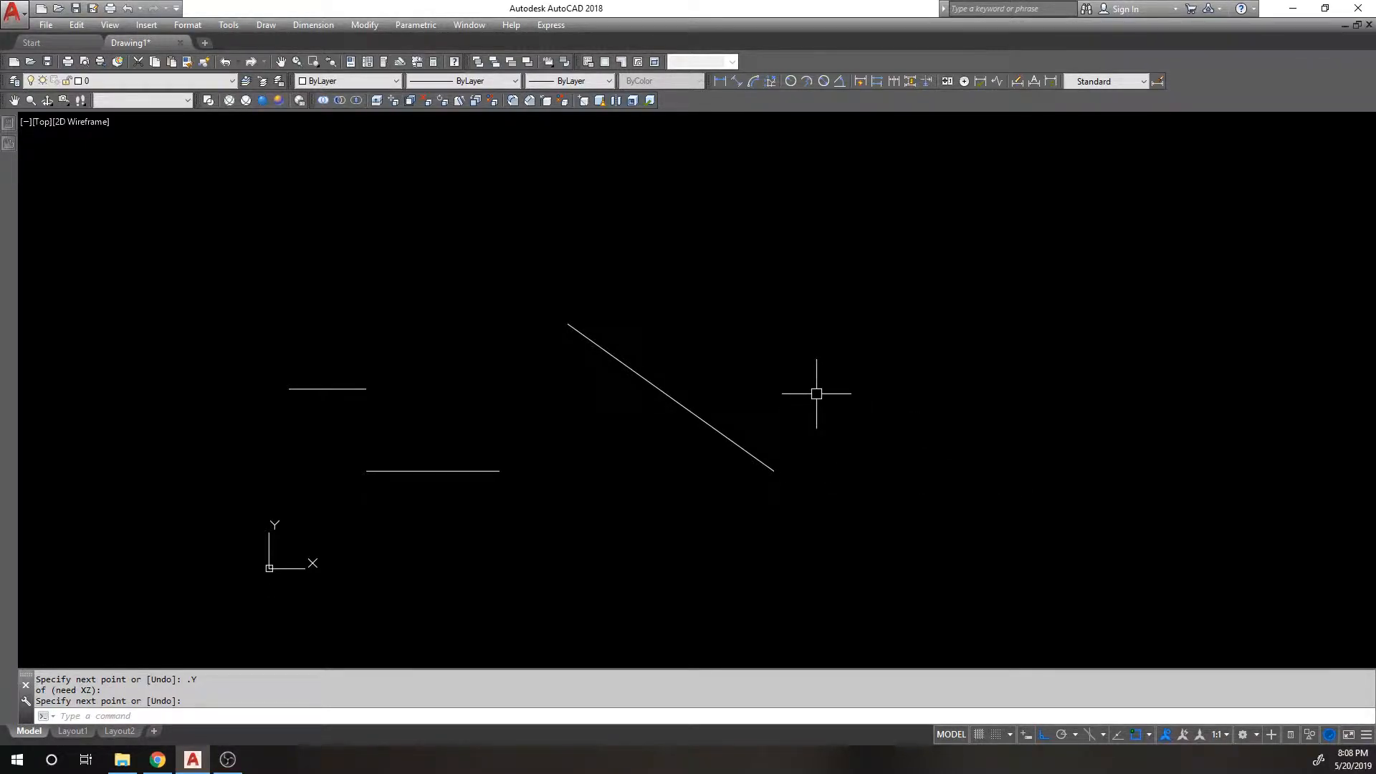
Draw a line at a 315-degree angle override from the sloped line's upper endpoint and erase the original sloped line
{"action": "left_click", "coordinate": [645, 379]}
{"action": "type", "text": "E"}
{"action": "key", "text": "Escape"}
{"action": "type", "text": "L"}
{"action": "key", "text": "Return"}
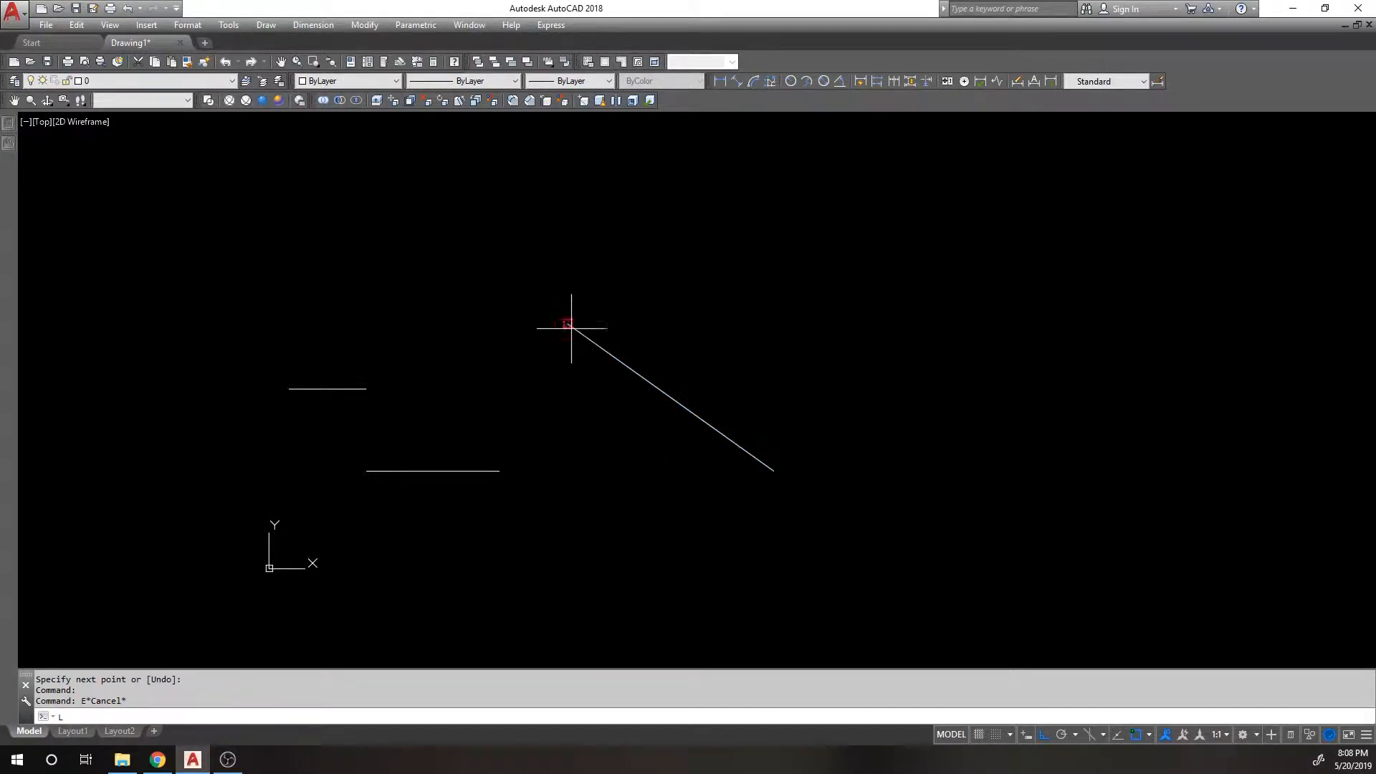
{"action": "left_click", "coordinate": [570, 326]}
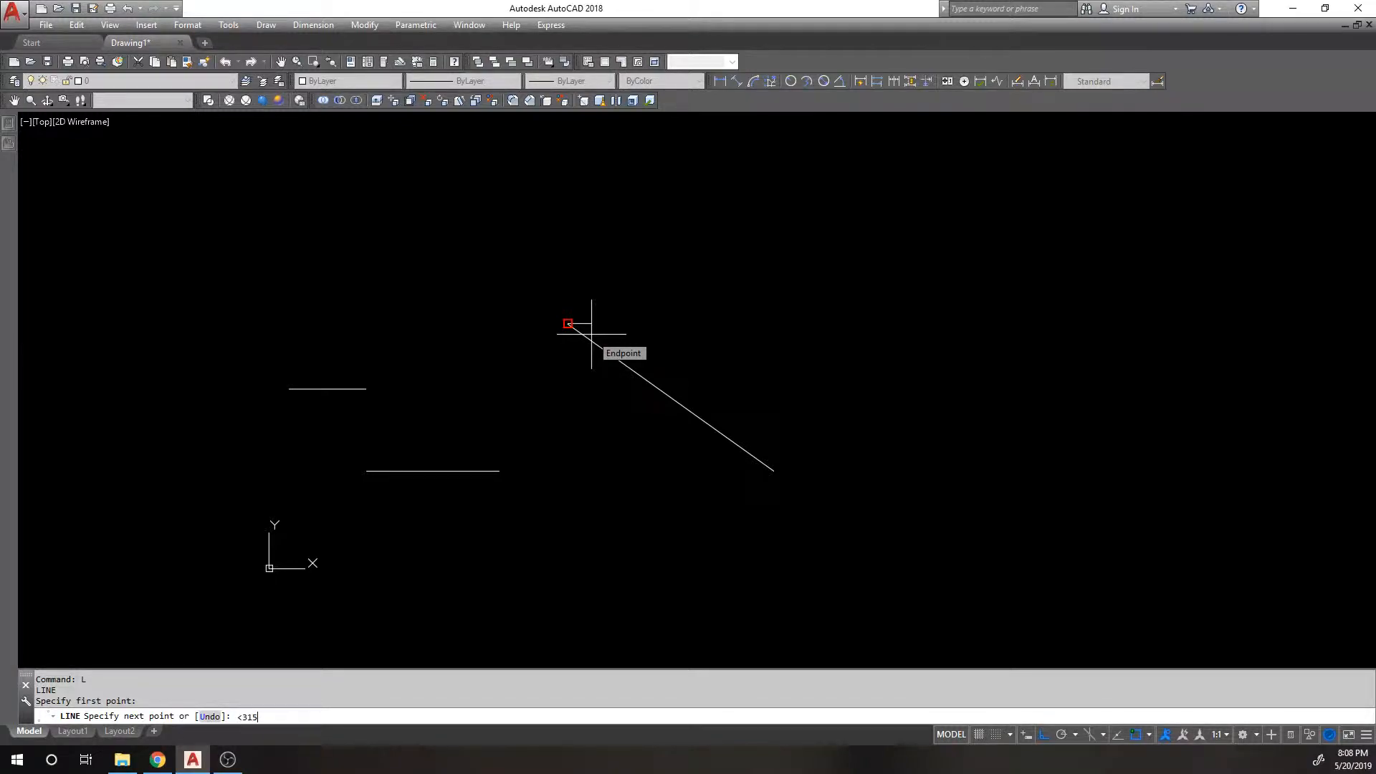
{"action": "type", "text": "<315"}
{"action": "key", "text": "Return"}
{"action": "left_click", "coordinate": [824, 552]}
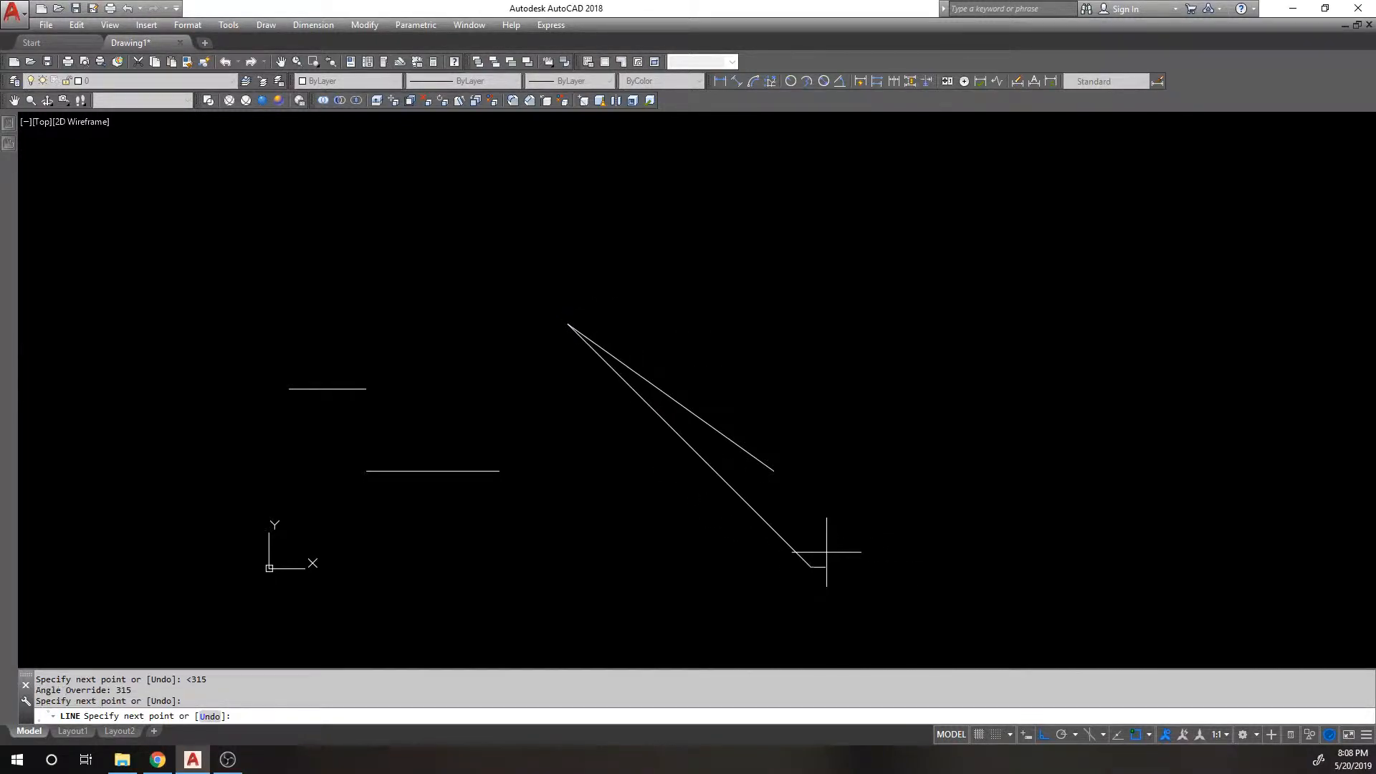
{"action": "key", "text": "Return"}
{"action": "left_click", "coordinate": [732, 441]}
{"action": "key", "text": "Delete"}
Try a .Y-filtered line from the 315-degree line's upper endpoint, taking Y from the lower line's right endpoint and switching object snap off
{"action": "type", "text": "L"}
{"action": "key", "text": "Return"}
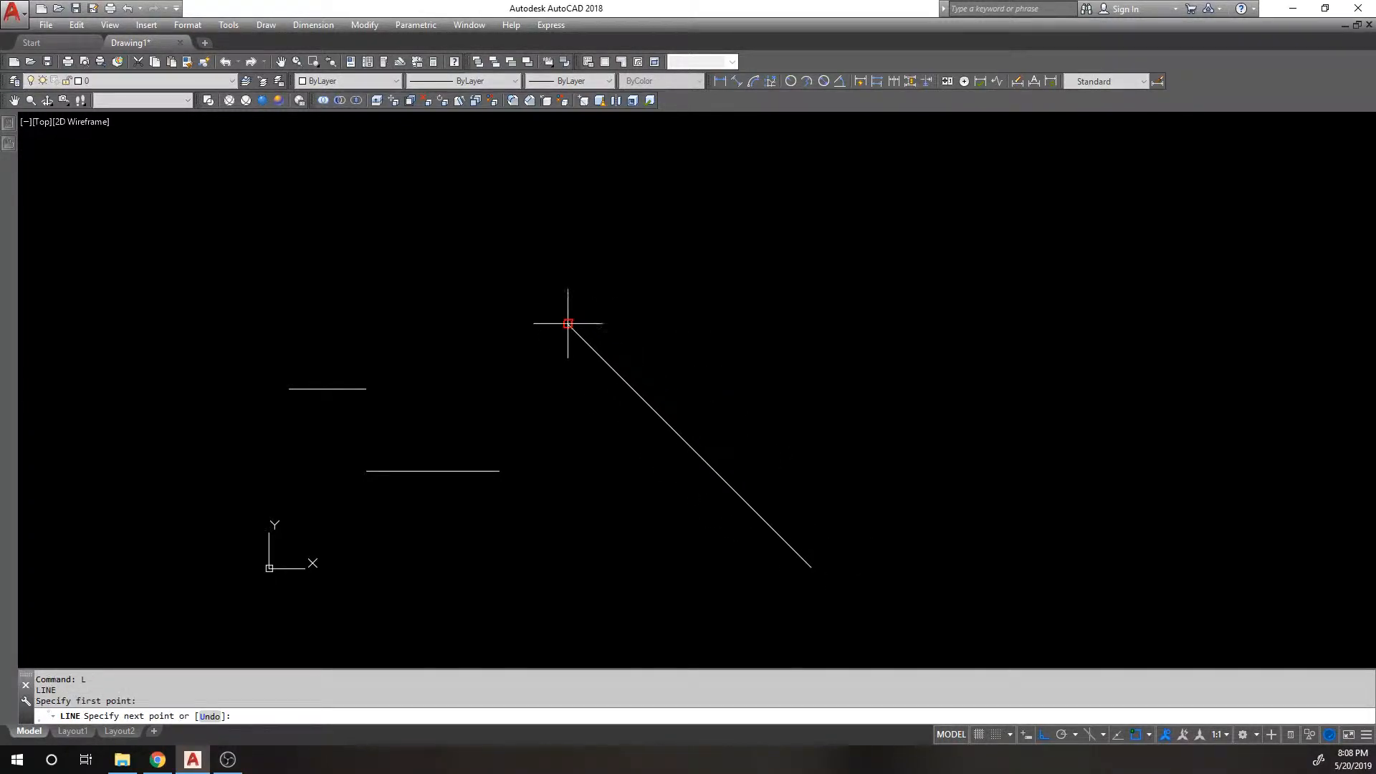
{"action": "left_click", "coordinate": [568, 323]}
{"action": "type", "text": ".Y"}
{"action": "key", "text": "Return"}
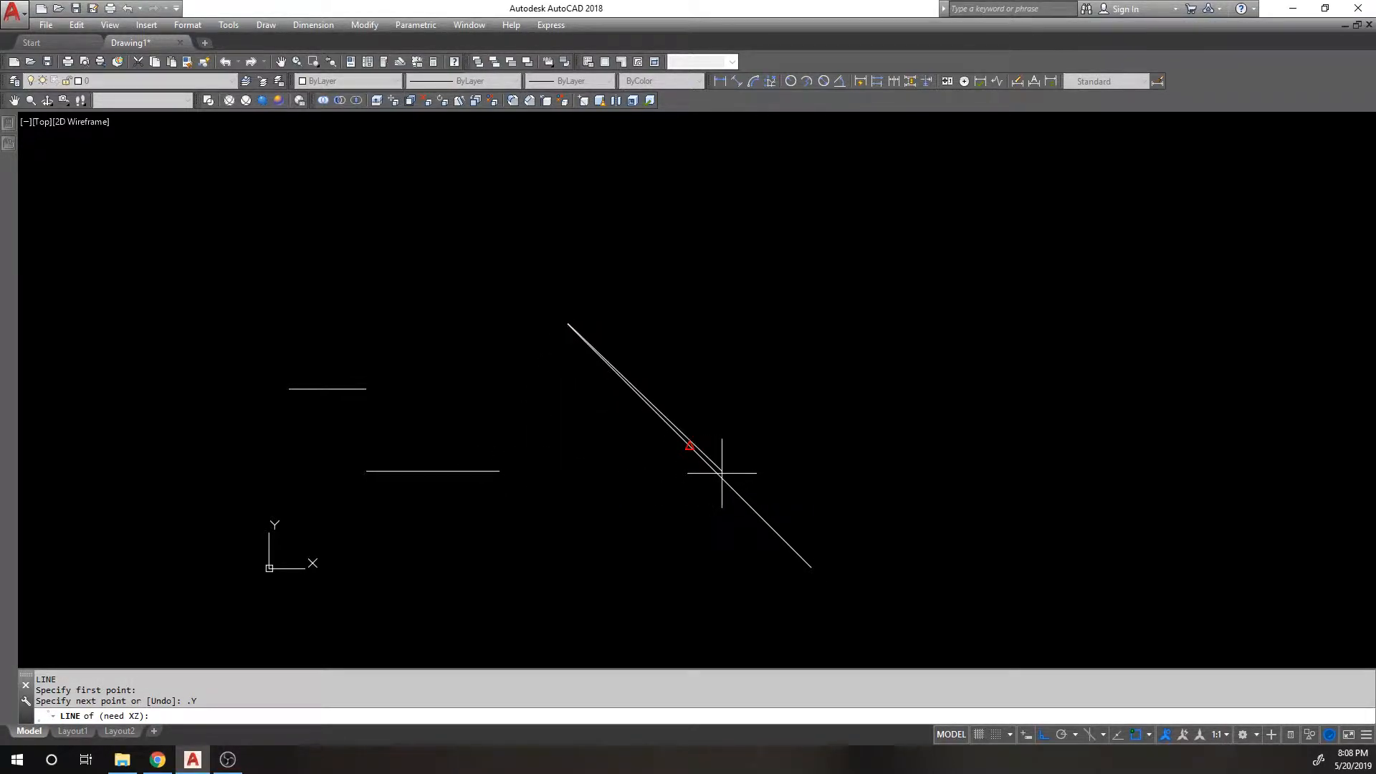
{"action": "key", "text": "F8"}
{"action": "key", "text": "F8"}
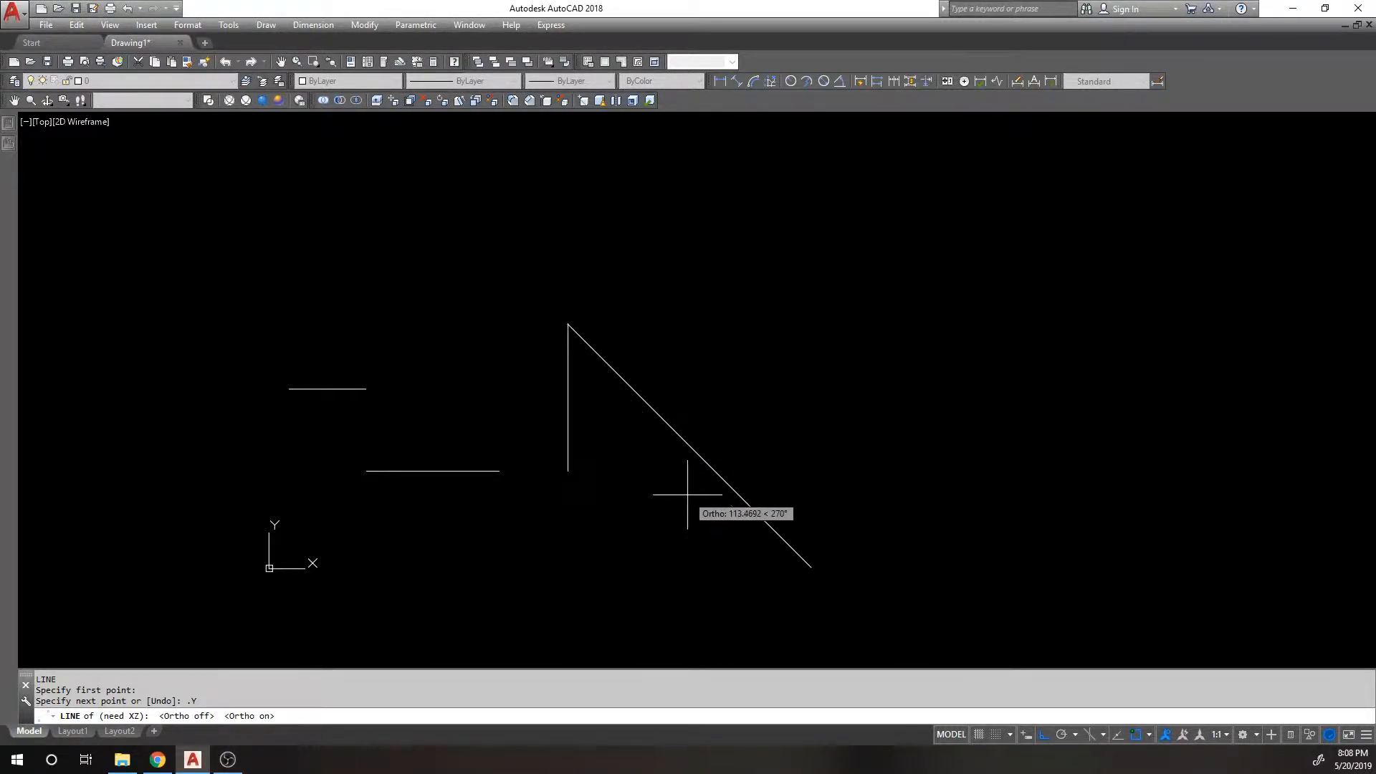
{"action": "key", "text": "F3"}
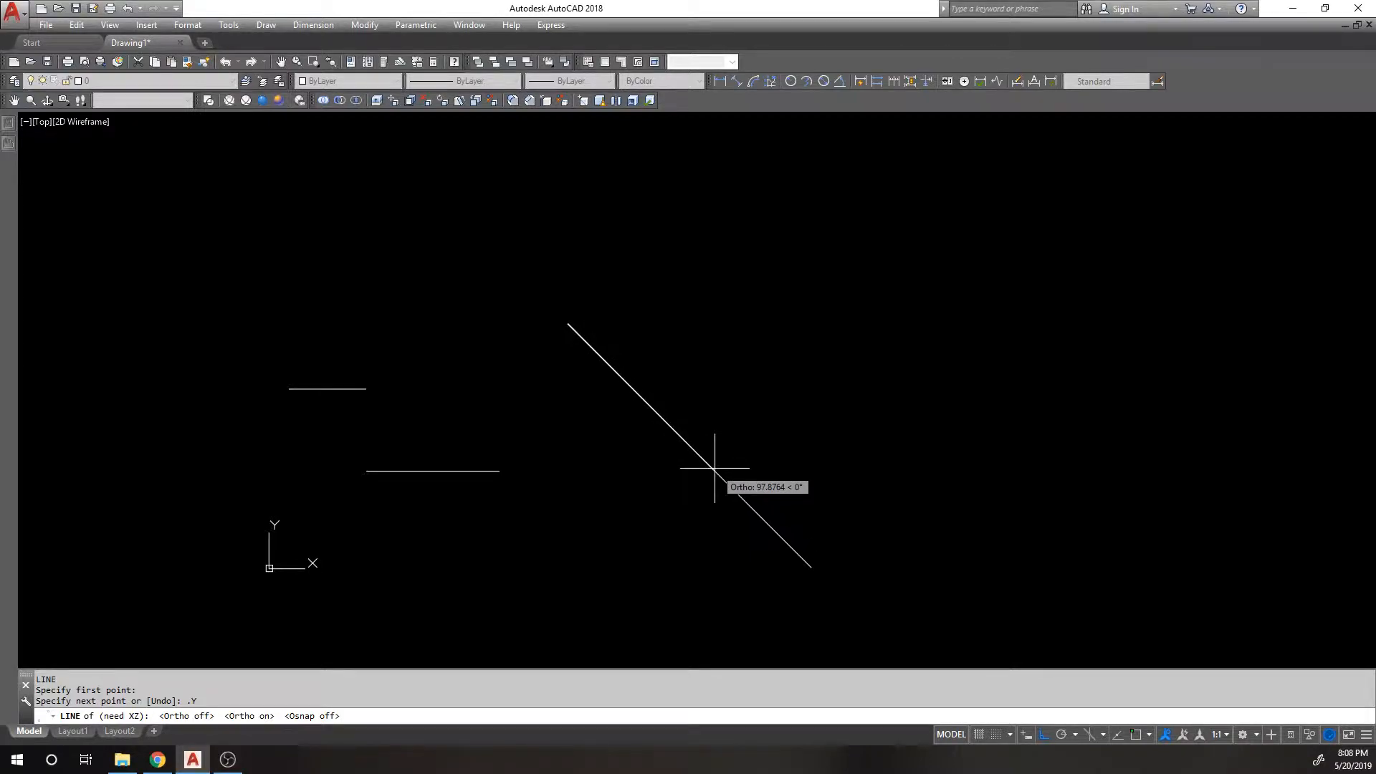
{"action": "key", "text": "Escape"}
Draw a horizontal reference line from the lower line's right endpoint to just past the 315-degree line
{"action": "type", "text": "l"}
{"action": "key", "text": "Return"}
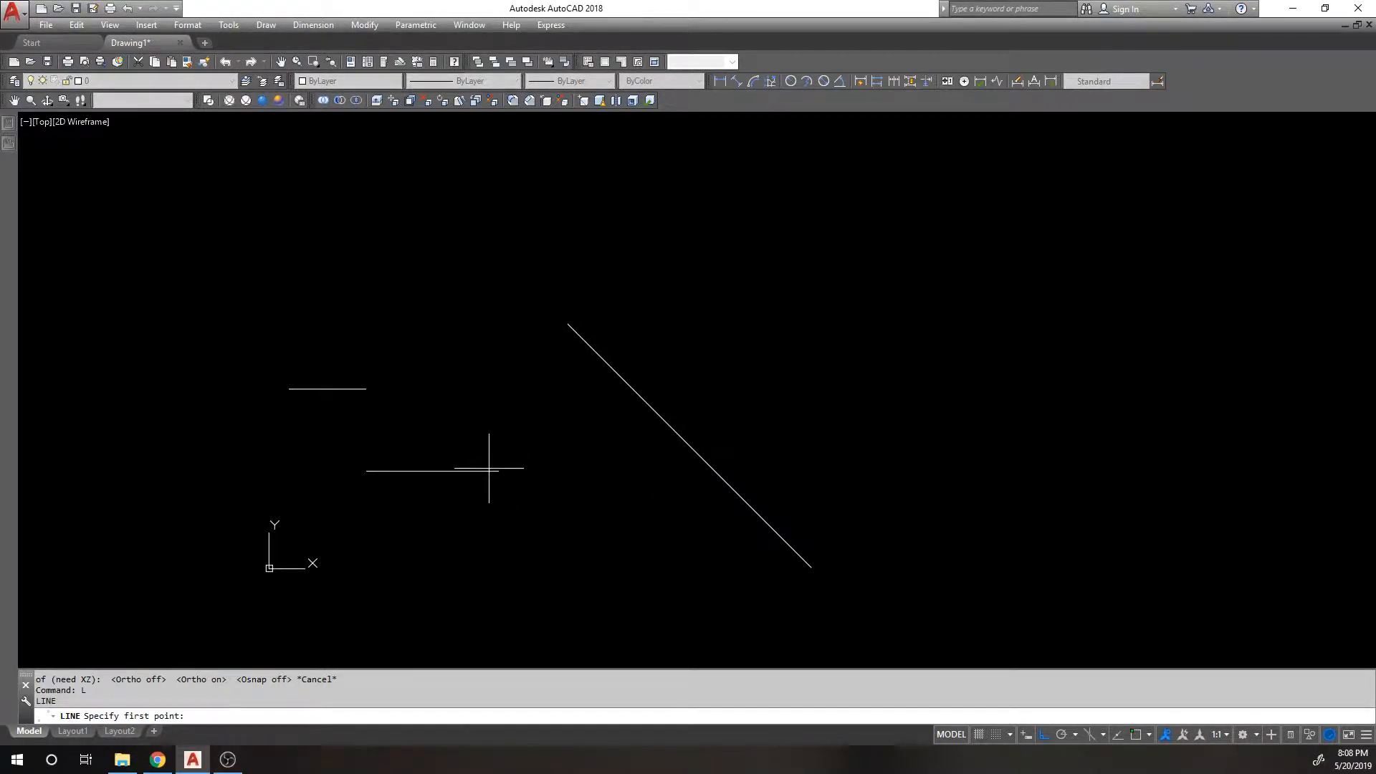
{"action": "left_click", "coordinate": [494, 471]}
{"action": "left_click", "coordinate": [839, 471]}
{"action": "key", "text": "Return"}
Set the horizontal reference line's colour to yellow
{"action": "left_click", "coordinate": [637, 469]}
{"action": "left_click", "coordinate": [344, 81]}
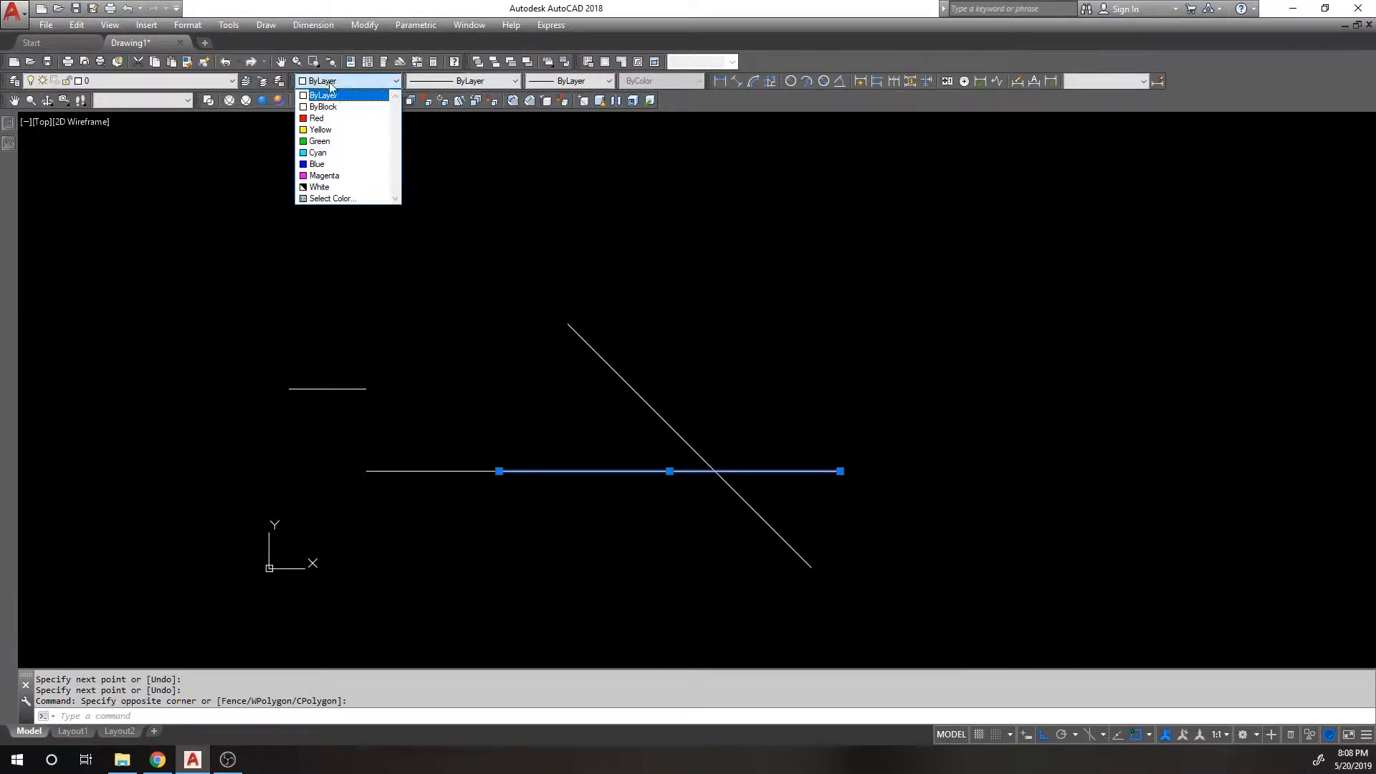
{"action": "left_click", "coordinate": [349, 130]}
{"action": "key", "text": "Escape"}
Set the horizontal reference line's colour to green
{"action": "left_click", "coordinate": [587, 430]}
{"action": "left_click", "coordinate": [556, 506]}
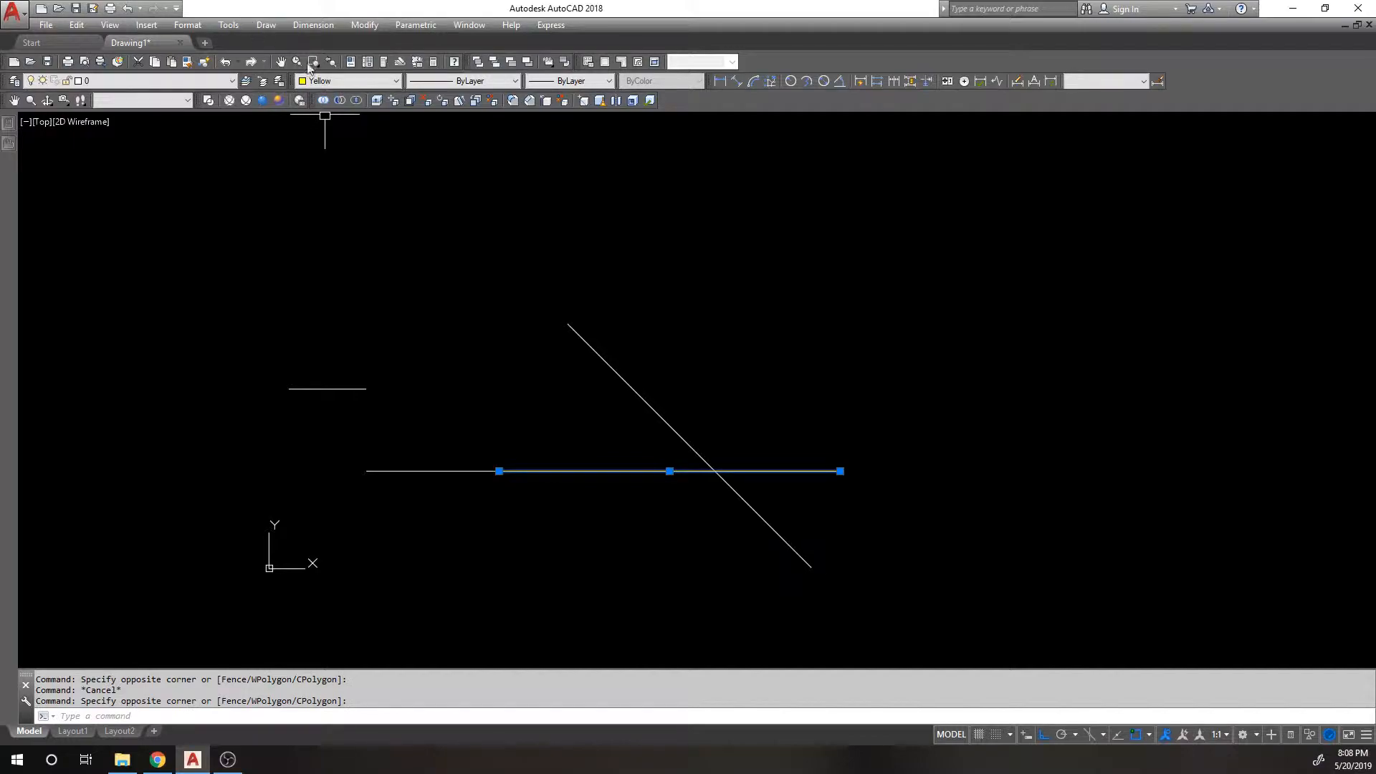
{"action": "left_click", "coordinate": [344, 81]}
{"action": "left_click", "coordinate": [337, 141]}
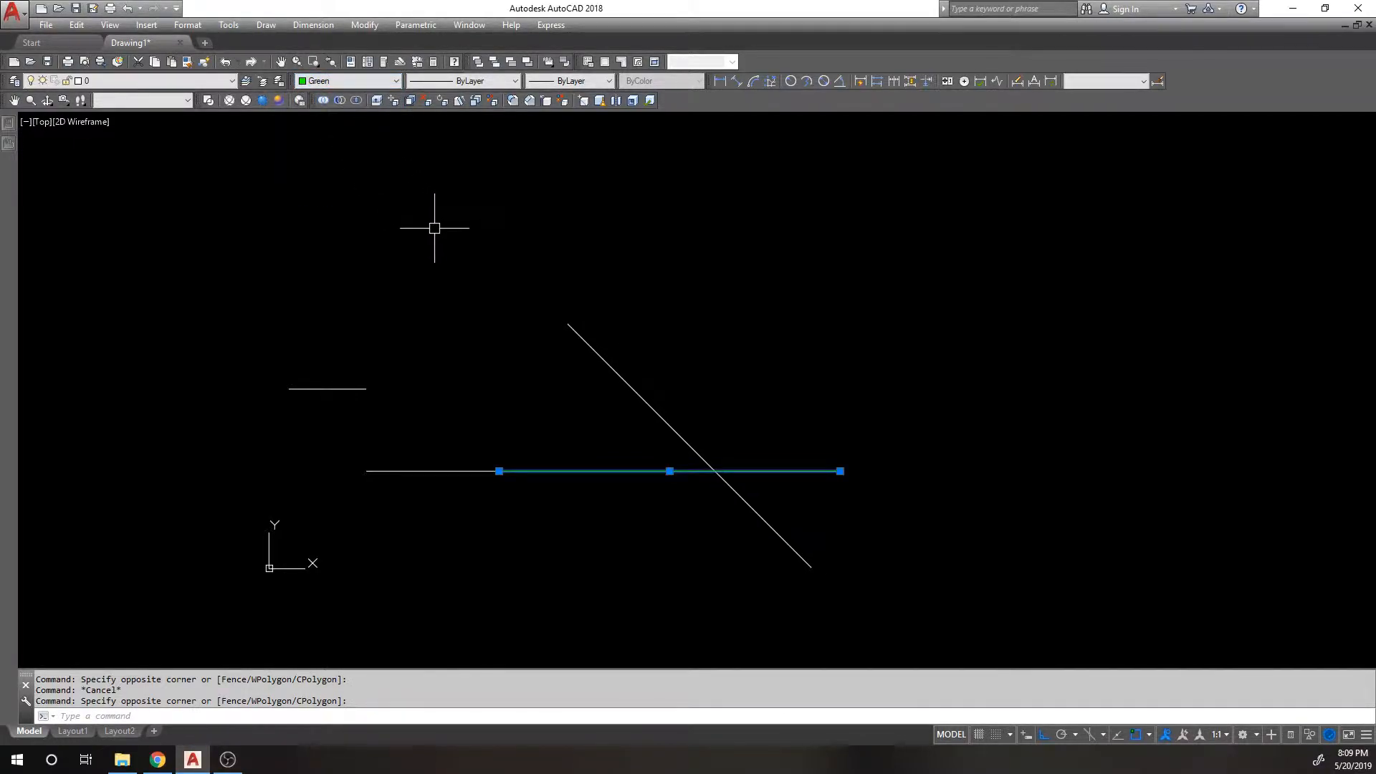
{"action": "key", "text": "Escape"}
{"action": "type", "text": "l"}
{"action": "key", "text": "Return"}
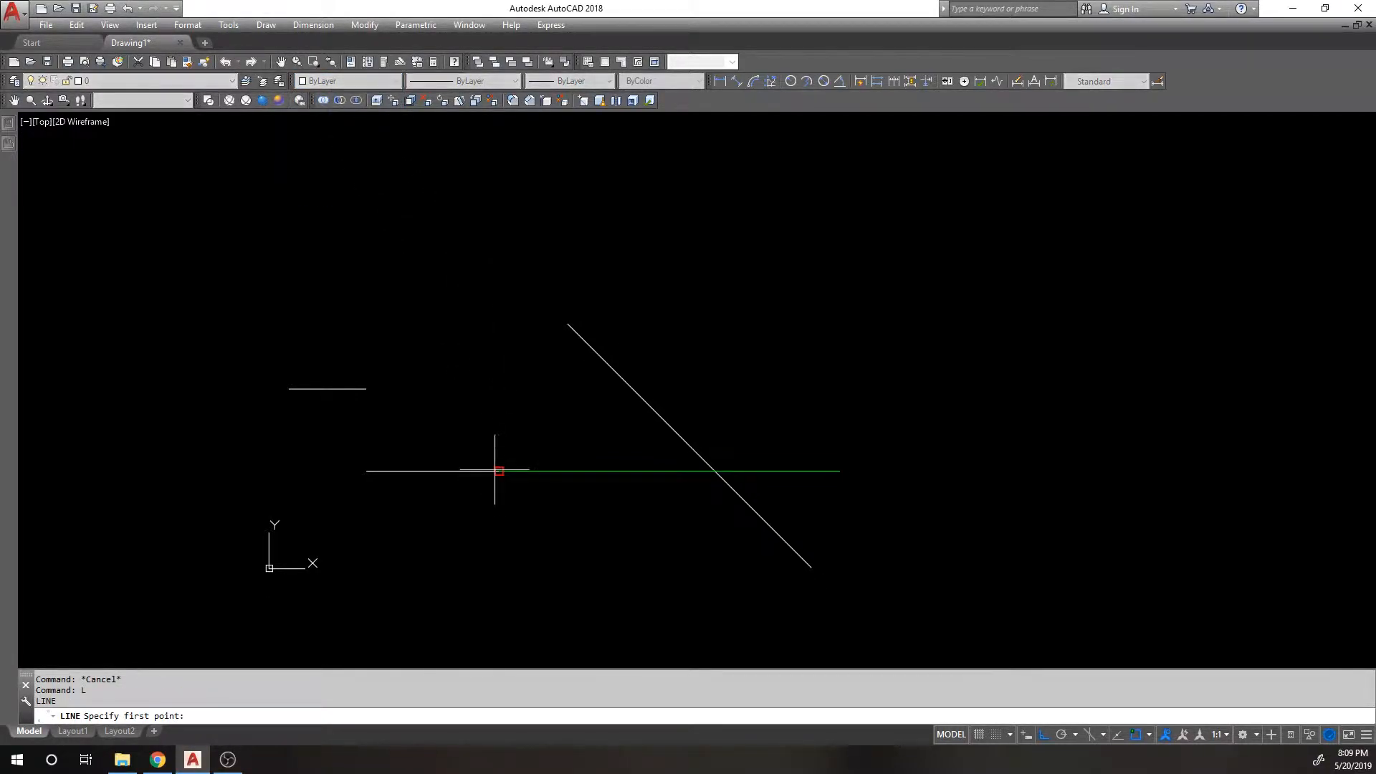
{"action": "left_click", "coordinate": [500, 471]}
{"action": "key", "text": "Escape"}
Try a .Y-filtered line from the 315-degree line's upper endpoint toward its crossing with the green line, with object snap off
{"action": "key", "text": "Return"}
{"action": "left_click", "coordinate": [566, 322]}
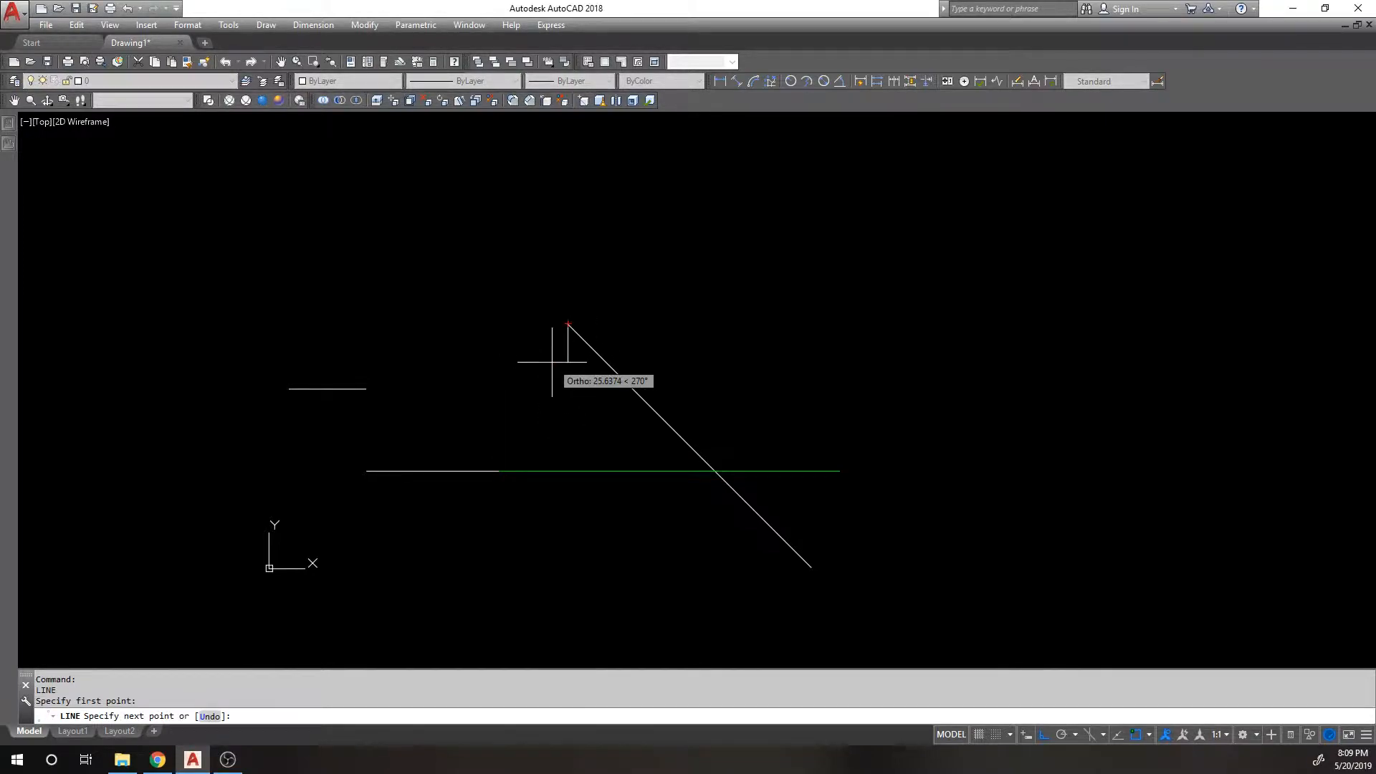
{"action": "type", "text": ".U"}
{"action": "key", "text": "BackSpace"}
{"action": "type", "text": "Y"}
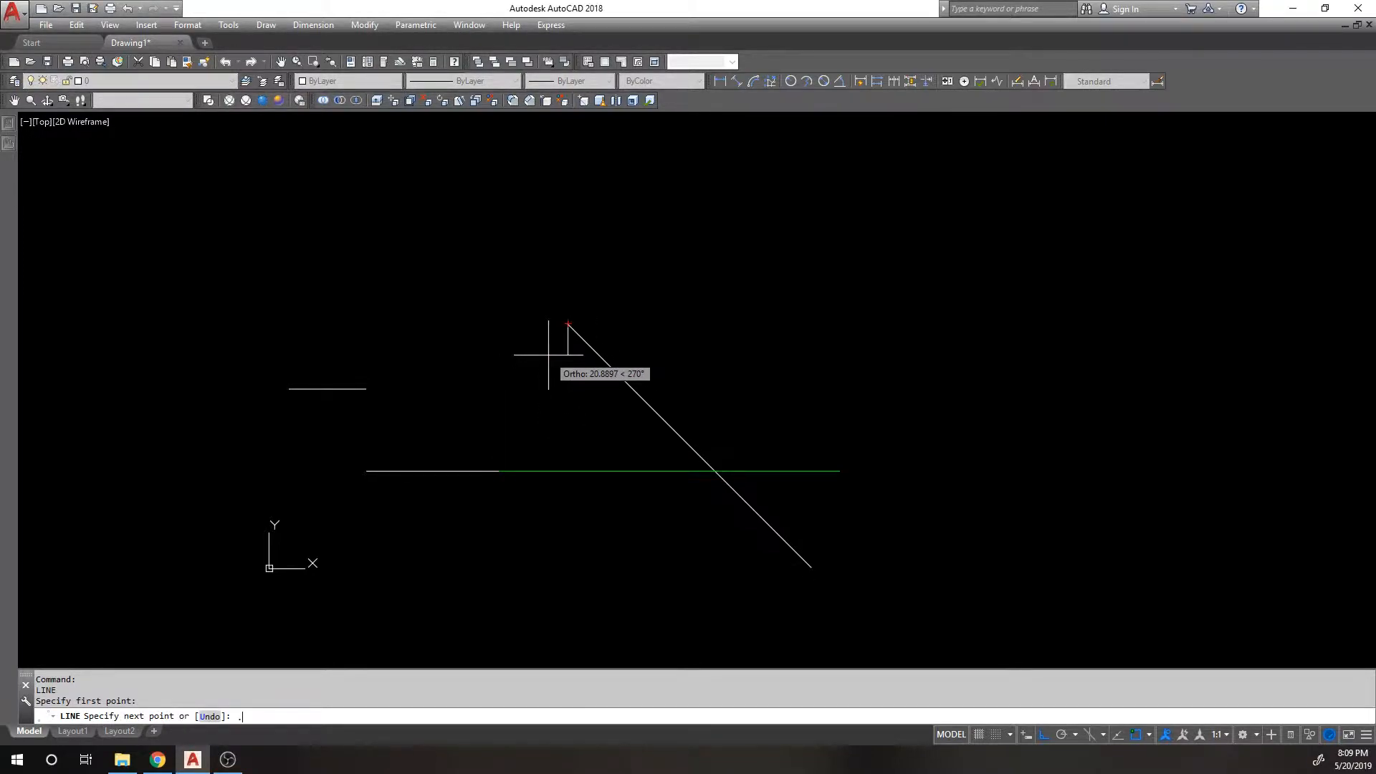
{"action": "type", "text": "Y"}
{"action": "key", "text": "Return"}
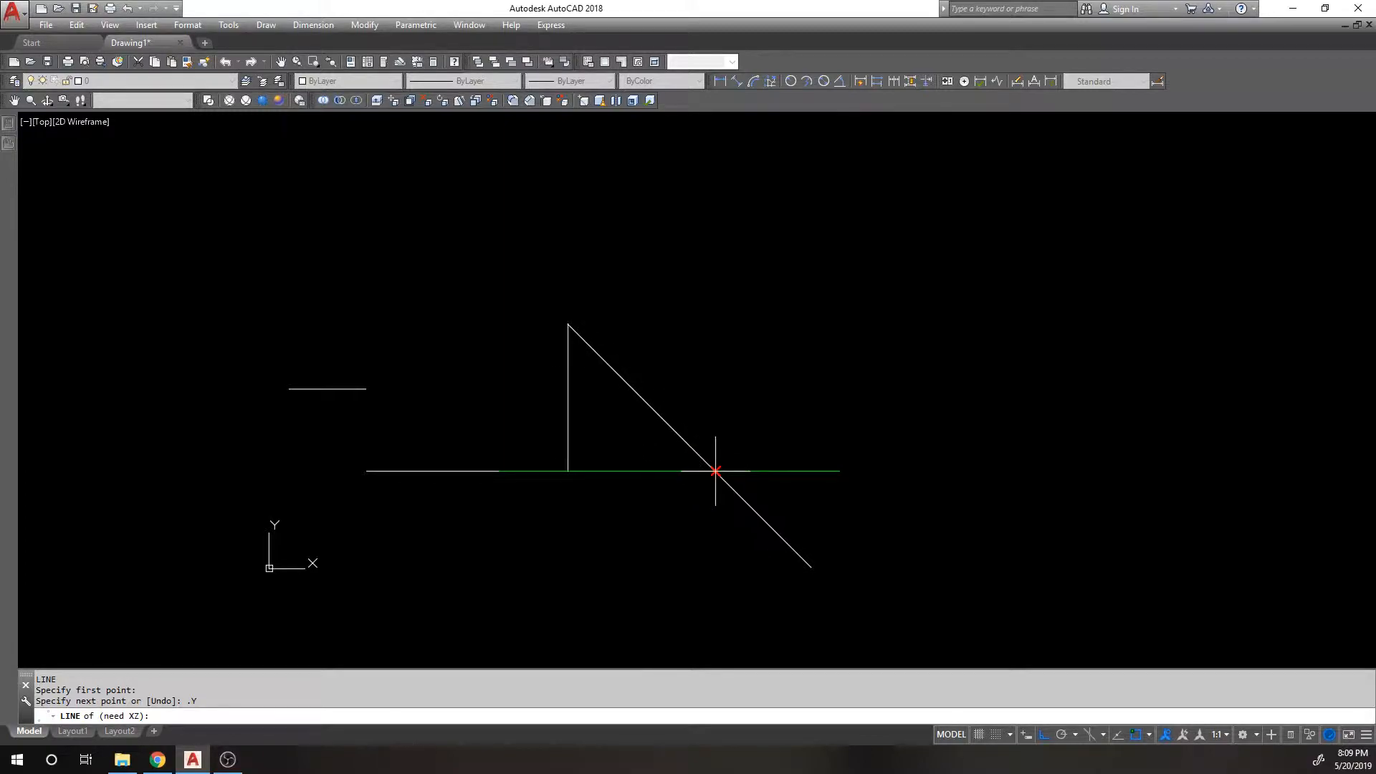
{"action": "key", "text": "F3"}
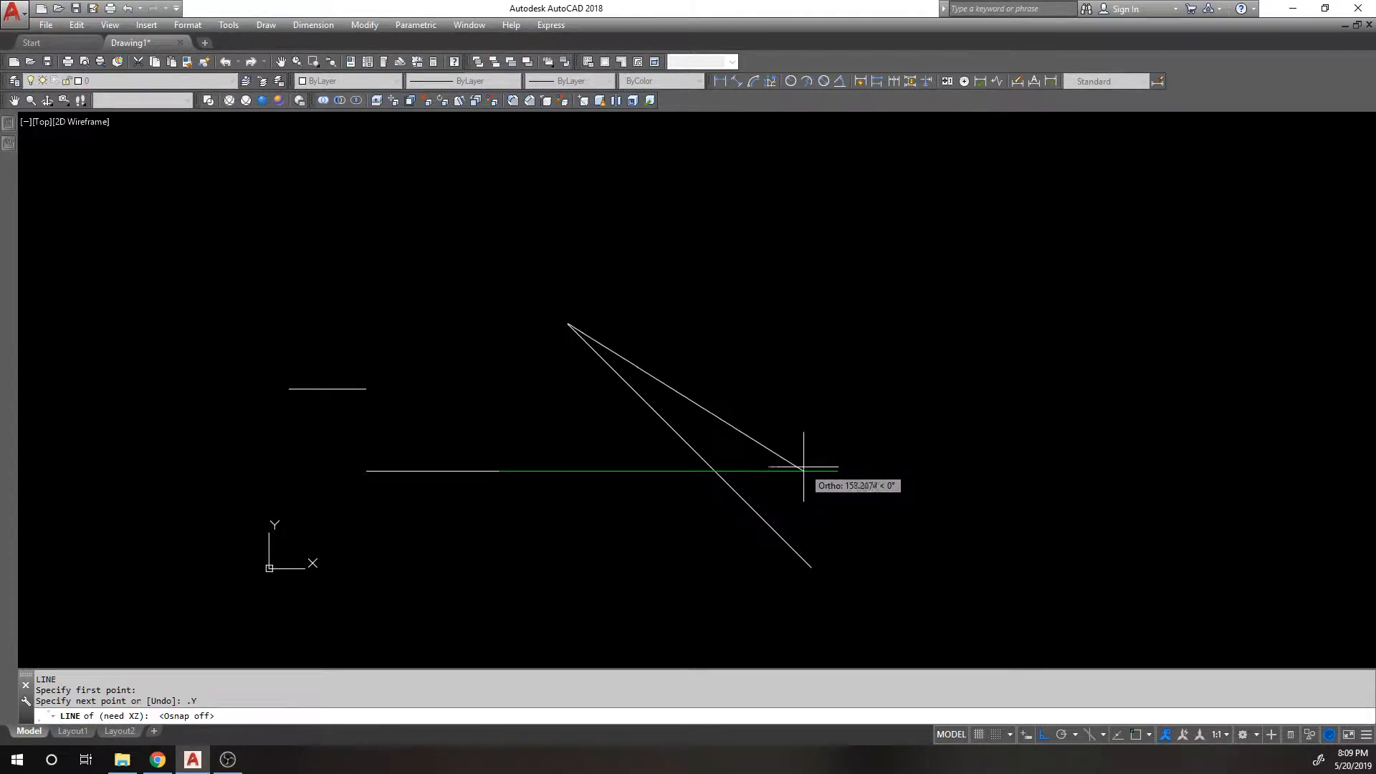
{"action": "key", "text": "Escape"}
Erase the green horizontal line and the 315-degree line
{"action": "left_click", "coordinate": [765, 471]}
{"action": "left_click", "coordinate": [572, 372]}
{"action": "key", "text": "Escape"}
{"action": "left_click", "coordinate": [738, 408]}
{"action": "left_click", "coordinate": [651, 476]}
{"action": "type", "text": "e"}
{"action": "key", "text": "Return"}
Draw a vertical line with the .Y filter on the lower line's right endpoint, entering @ for the XZ point
{"action": "type", "text": "l"}
{"action": "key", "text": "Return"}
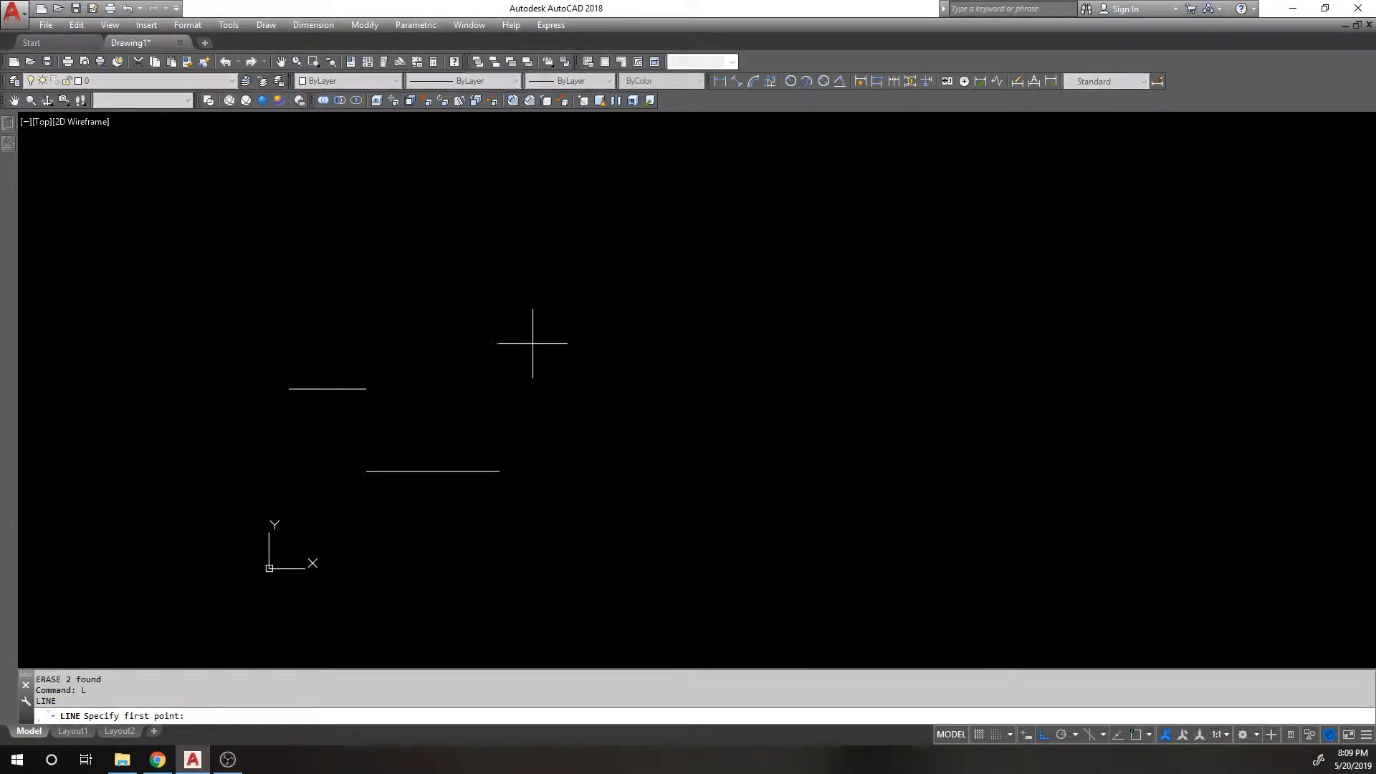
{"action": "left_click", "coordinate": [540, 337]}
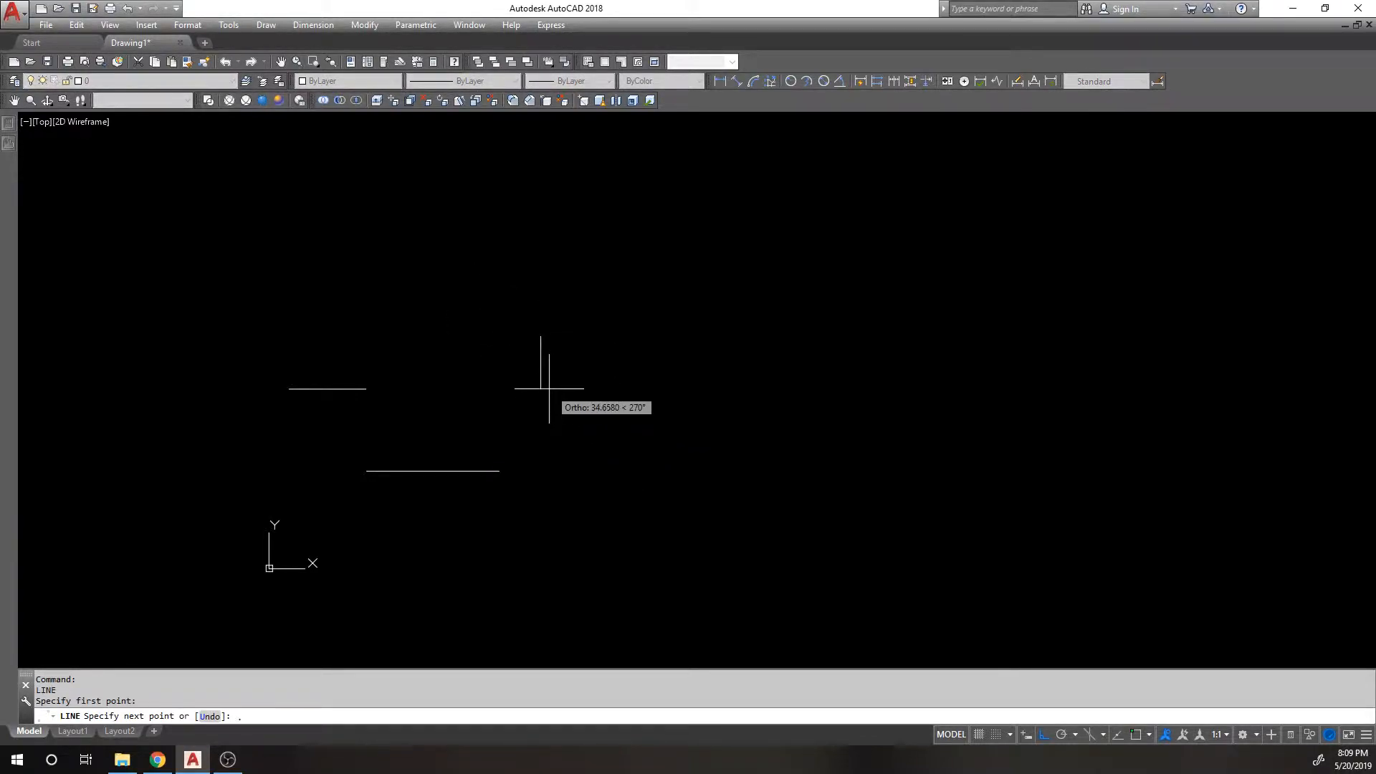
{"action": "type", "text": ".y"}
{"action": "key", "text": "Return"}
{"action": "key", "text": "F3"}
{"action": "left_click", "coordinate": [498, 470]}
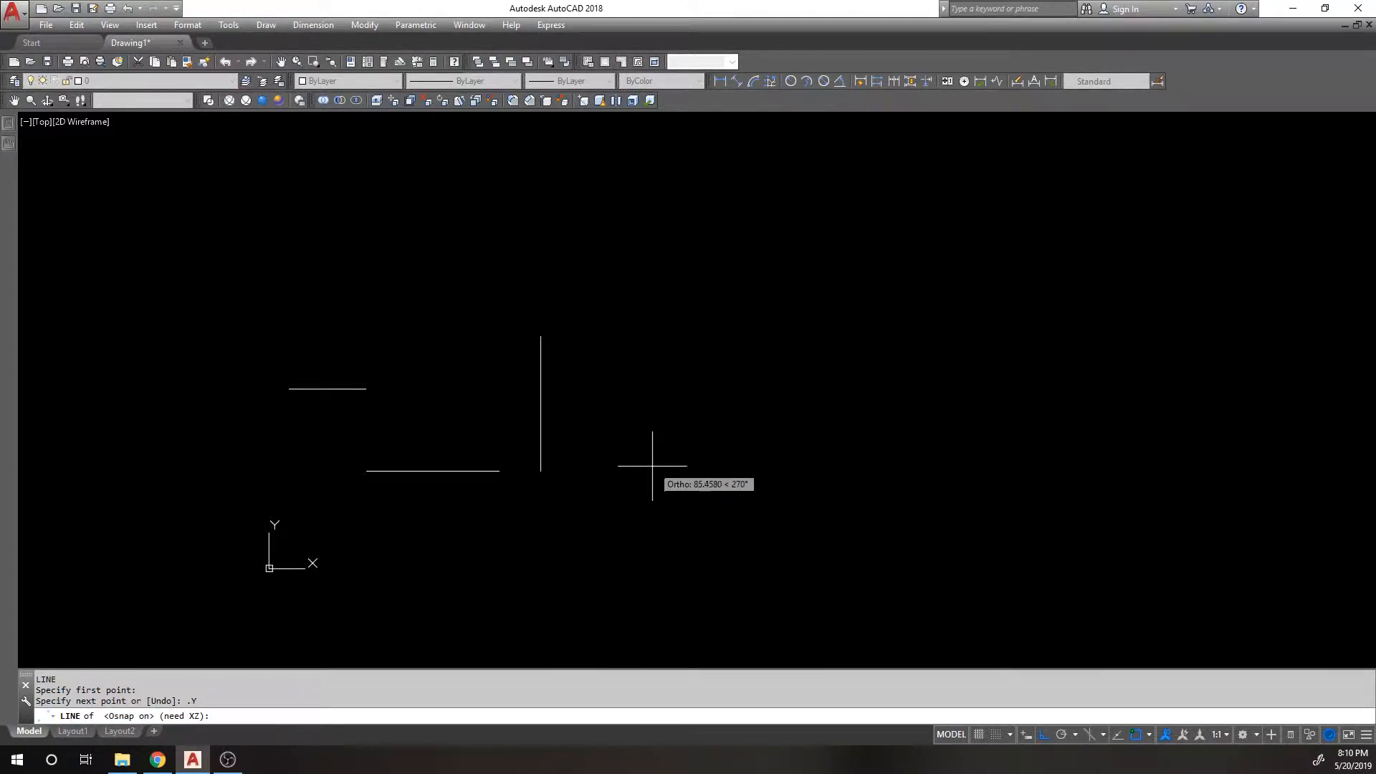
{"action": "type", "text": "@"}
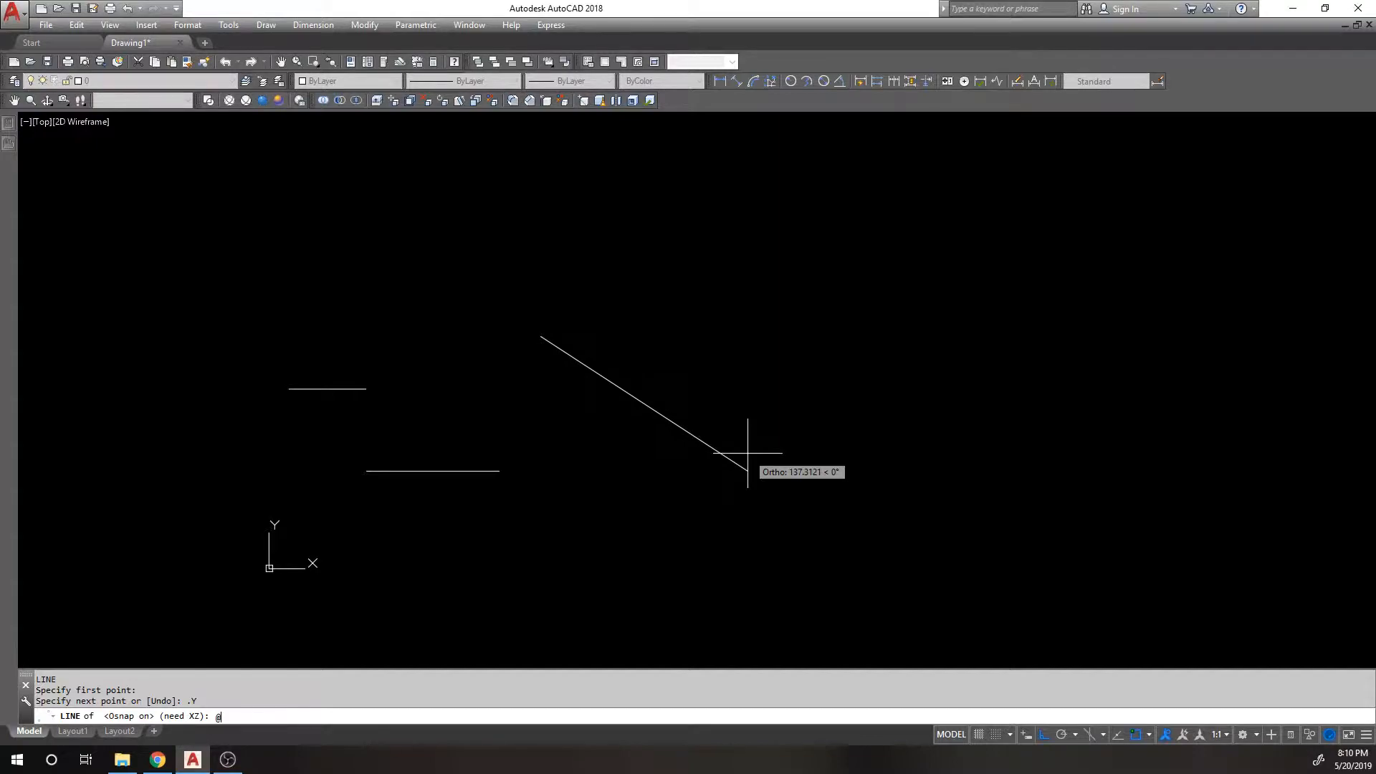
{"action": "key", "text": "Return"}
{"action": "key", "text": "Return"}
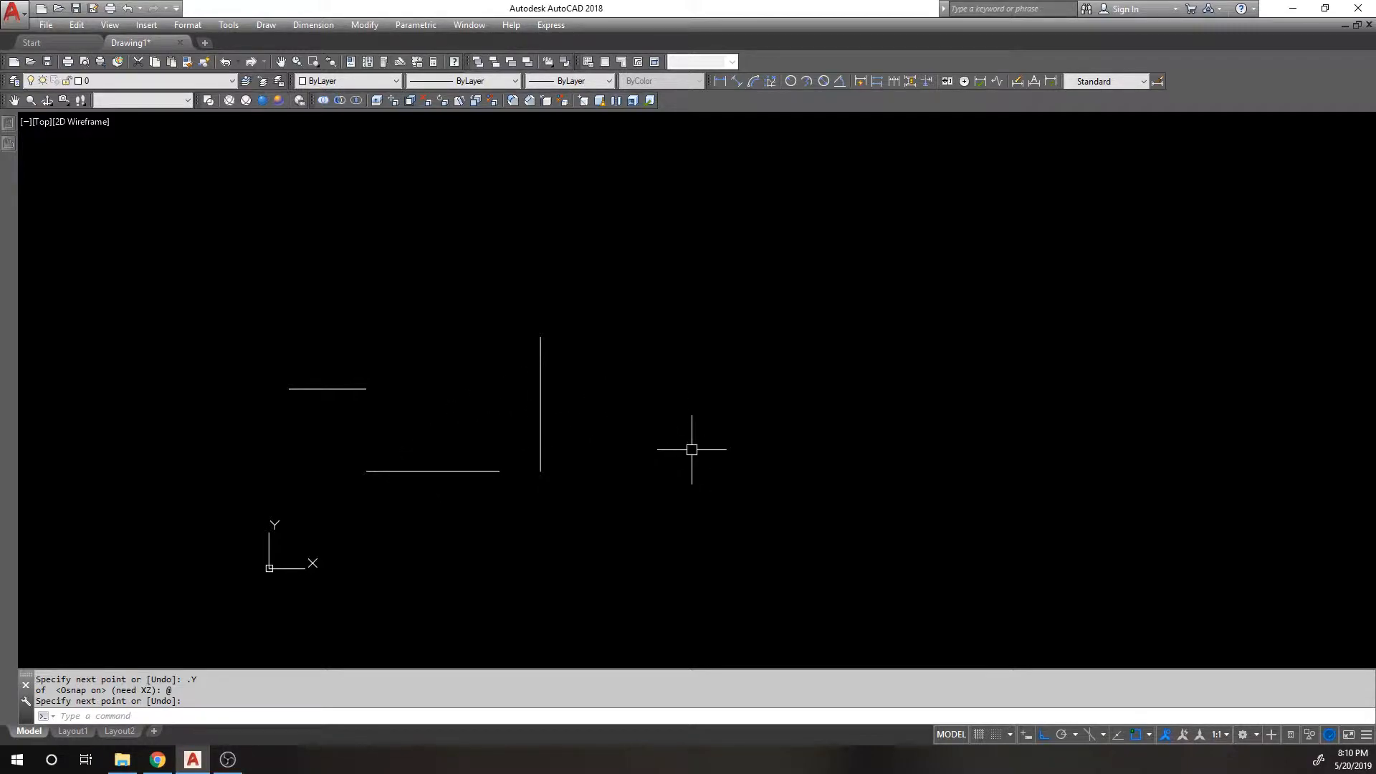
Draw a diagonal line with ortho off and the .Y filter on the vertical line's upper endpoint, starting at its lower right
{"action": "key", "text": "Return"}
{"action": "type", "text": "l"}
{"action": "key", "text": "Return"}
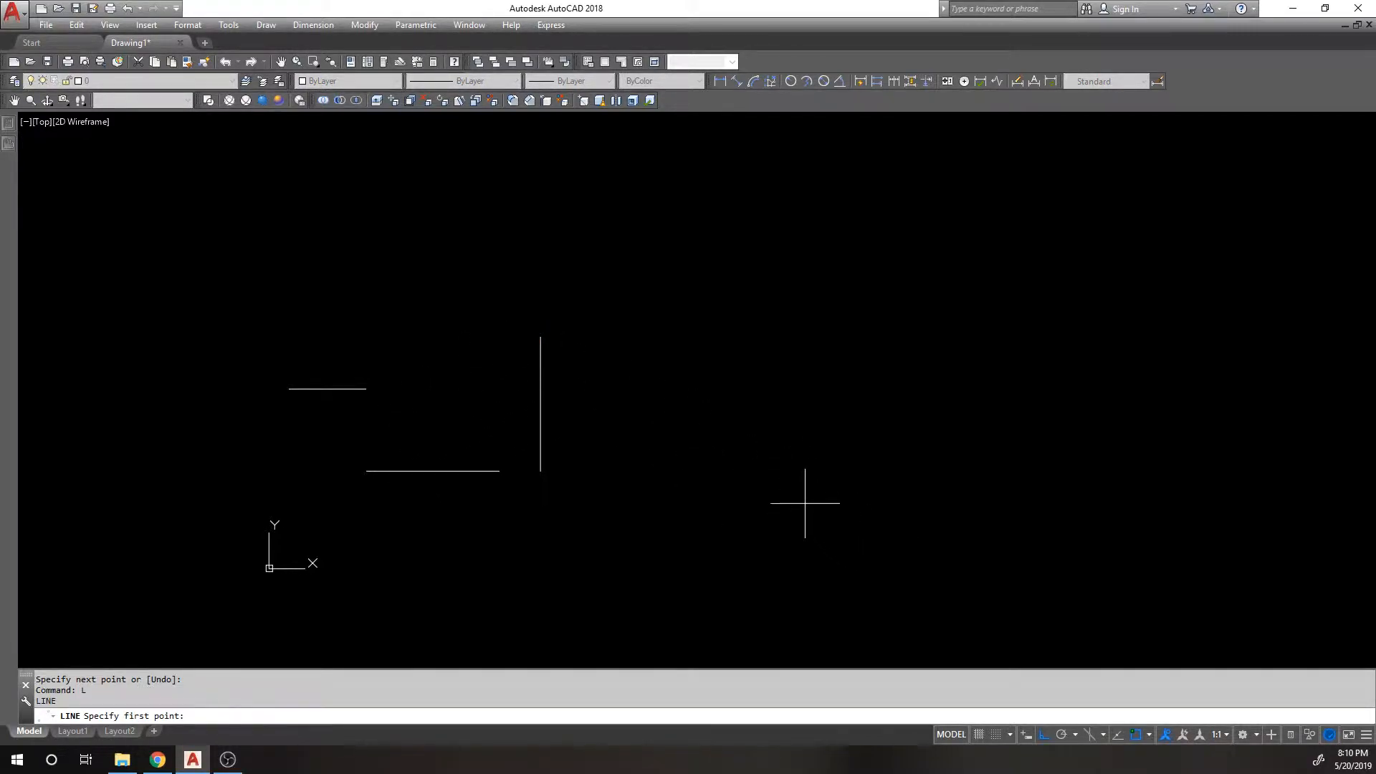
{"action": "left_click", "coordinate": [804, 503]}
{"action": "type", "text": "."}
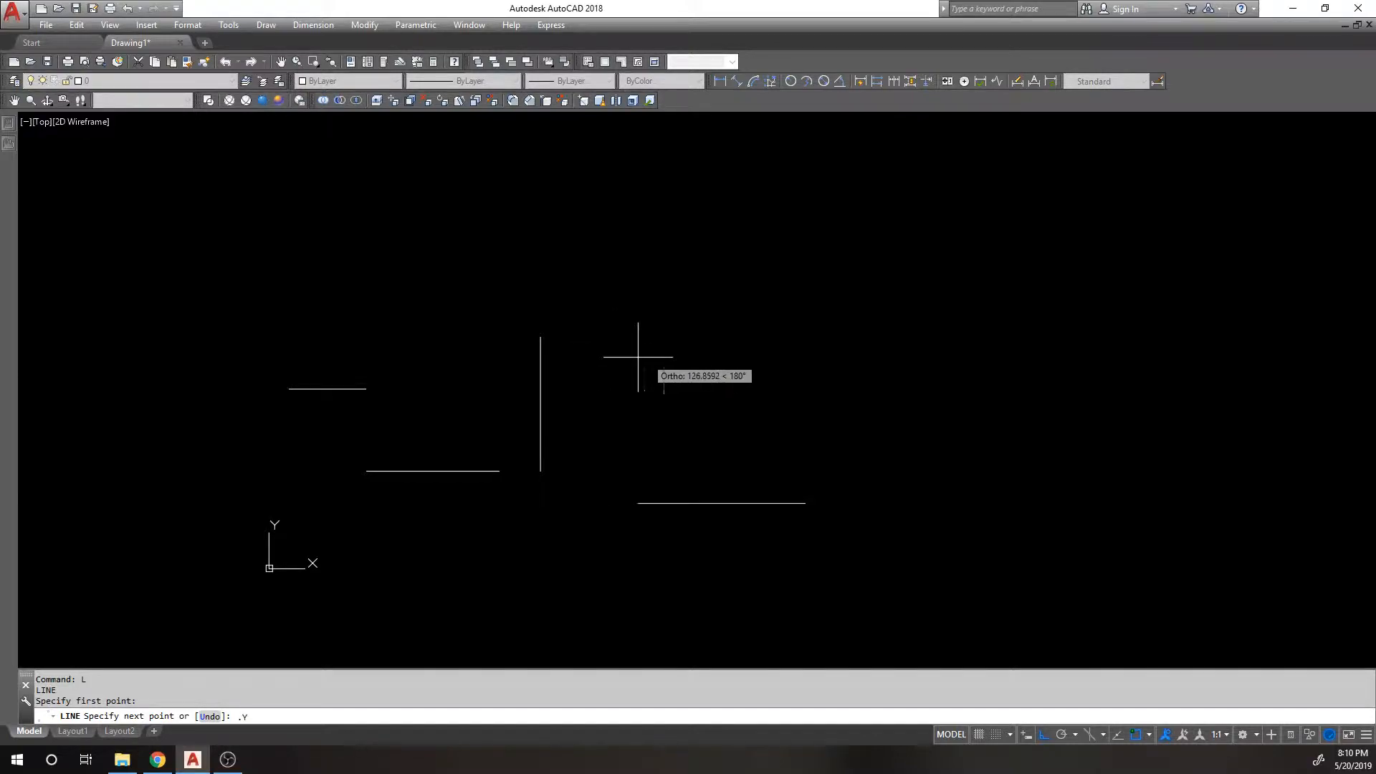
{"action": "type", "text": "y"}
{"action": "key", "text": "Return"}
{"action": "key", "text": "F8"}
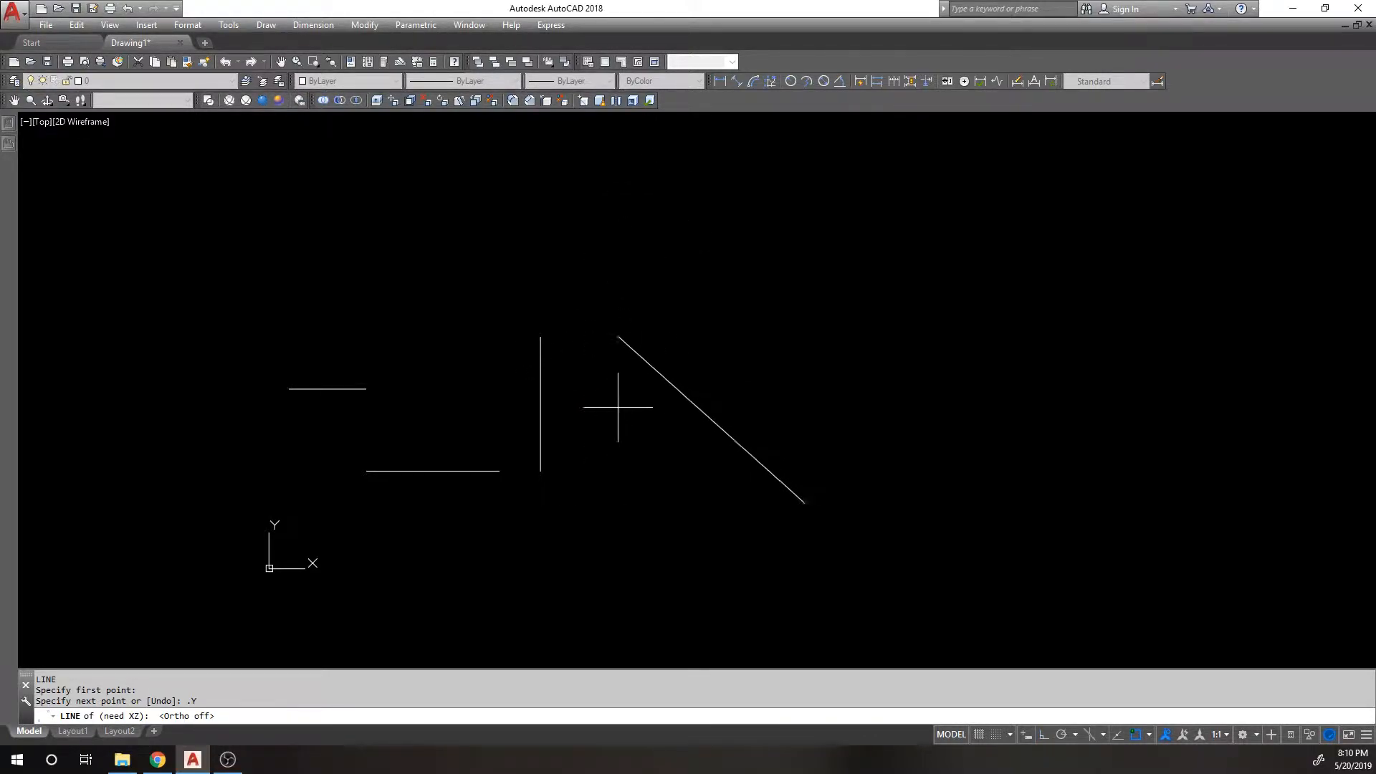
{"action": "left_click", "coordinate": [643, 370]}
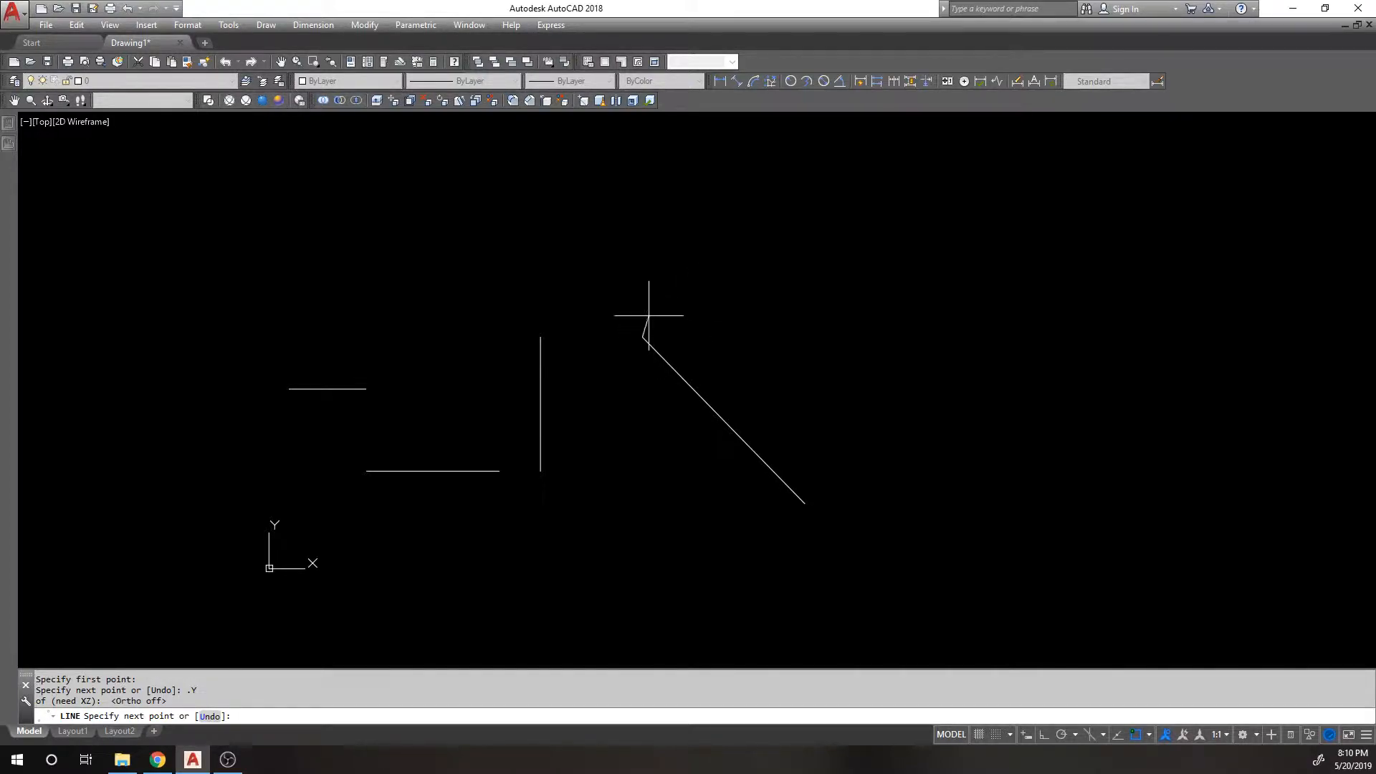
{"action": "key", "text": "Escape"}
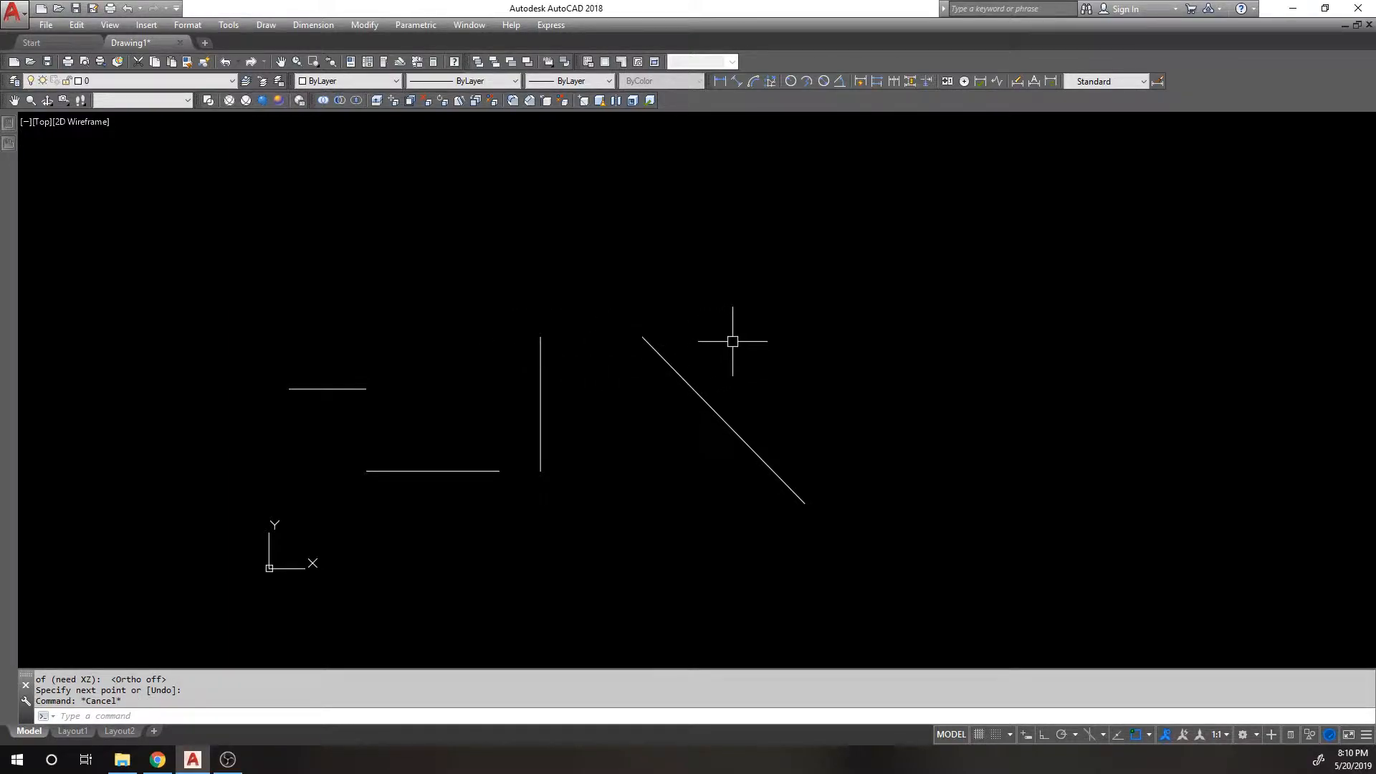
Erase all four lines from the drawing
{"action": "left_click", "coordinate": [753, 310]}
{"action": "left_click", "coordinate": [289, 570]}
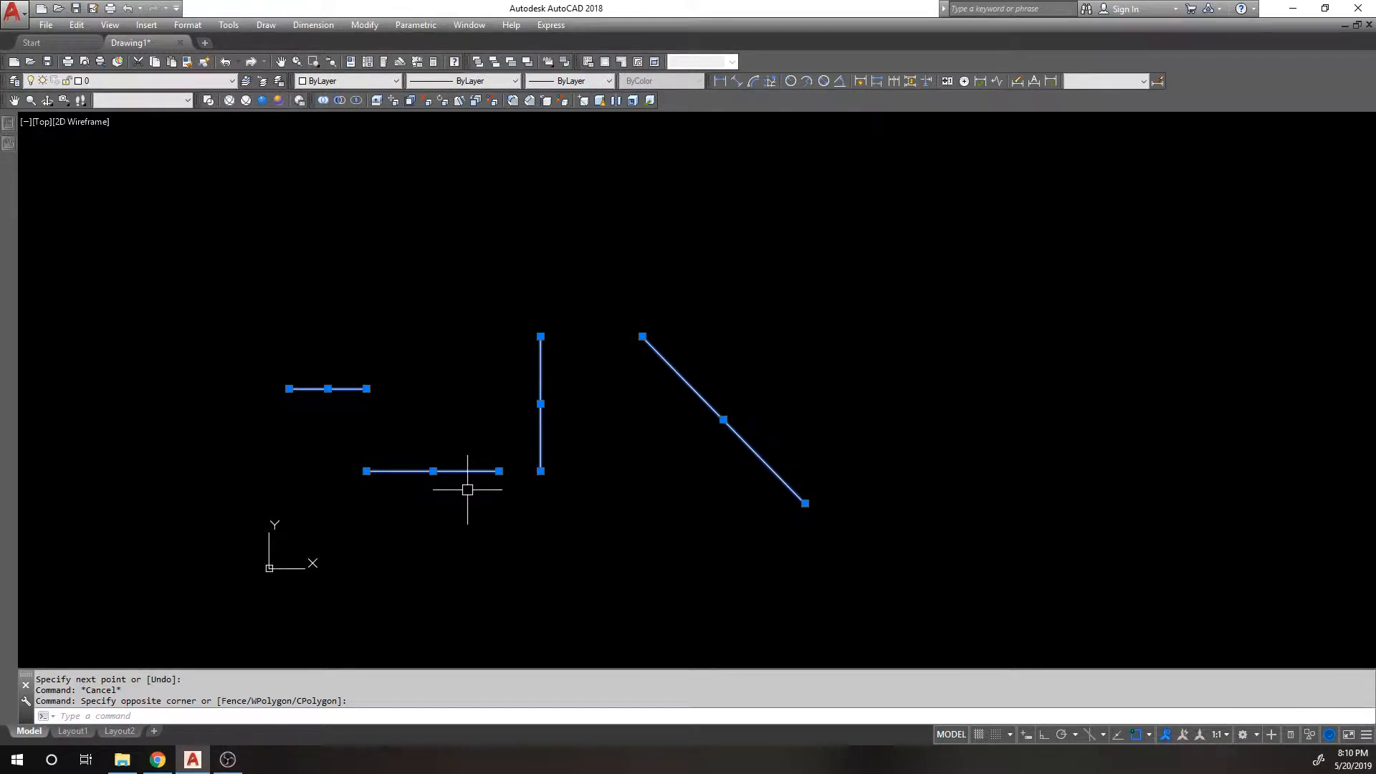
{"action": "mouse_move", "coordinate": [502, 511]}
{"action": "middle_mouse_down", "text": "shift"}
{"action": "mouse_move", "coordinate": [516, 513]}
{"action": "mouse_move", "coordinate": [540, 439]}
{"action": "mouse_move", "coordinate": [507, 409]}
{"action": "mouse_move", "coordinate": [510, 437]}
{"action": "mouse_move", "coordinate": [497, 399]}
{"action": "mouse_move", "coordinate": [510, 373]}
{"action": "middle_mouse_up", "text": "shift"}
{"action": "key", "text": "Escape"}
{"action": "type", "text": "E"}
{"action": "key", "text": "Return"}
{"action": "left_click", "coordinate": [742, 539]}
{"action": "left_click", "coordinate": [252, 307]}
{"action": "key", "text": "Return"}
Draw a rectangle on the XY plane near the origin as the base of a box
{"action": "type", "text": "REC"}
{"action": "key", "text": "Return"}
{"action": "left_click", "coordinate": [476, 465]}
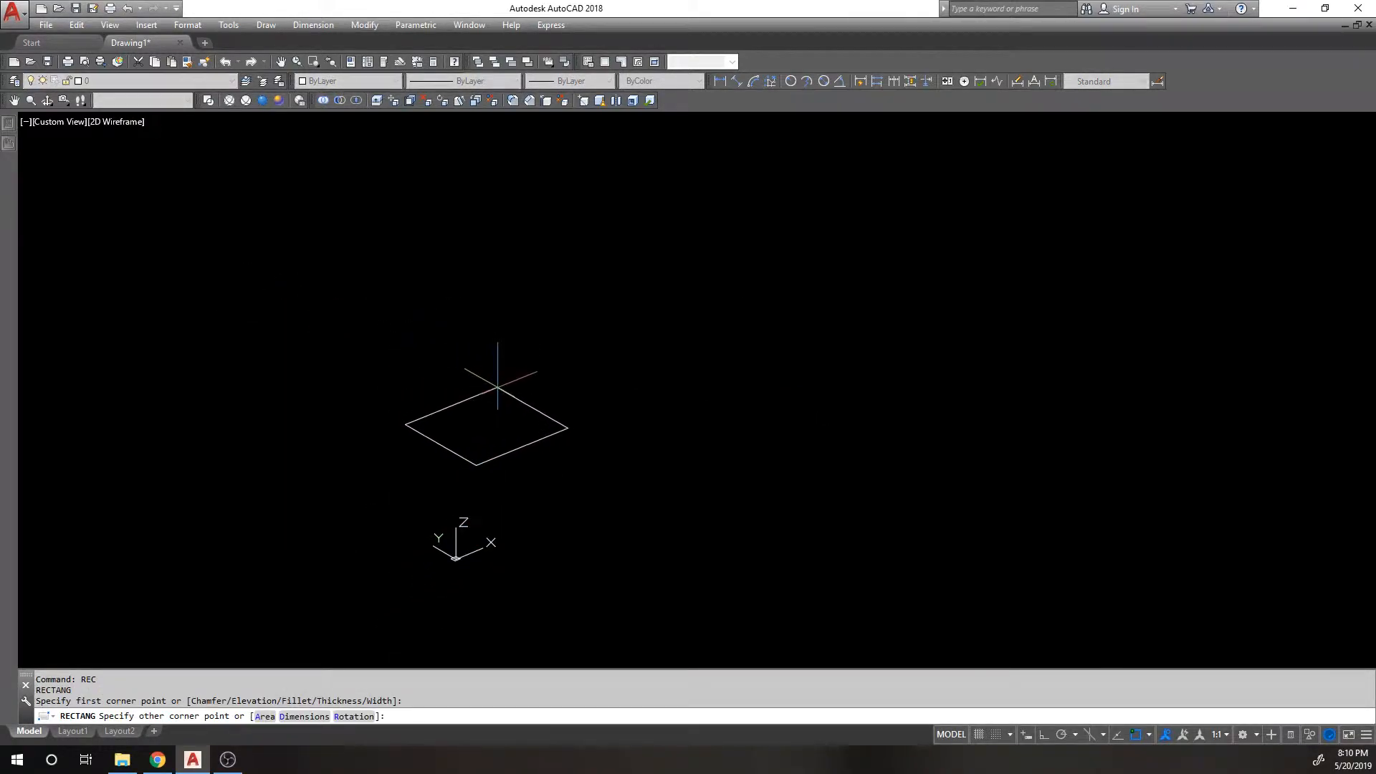
{"action": "left_click", "coordinate": [498, 392]}
Extrude the rectangle upward into a roughly cubic solid box
{"action": "type", "text": "EXT"}
{"action": "key", "text": "Return"}
{"action": "left_click", "coordinate": [496, 392]}
{"action": "key", "text": "Return"}
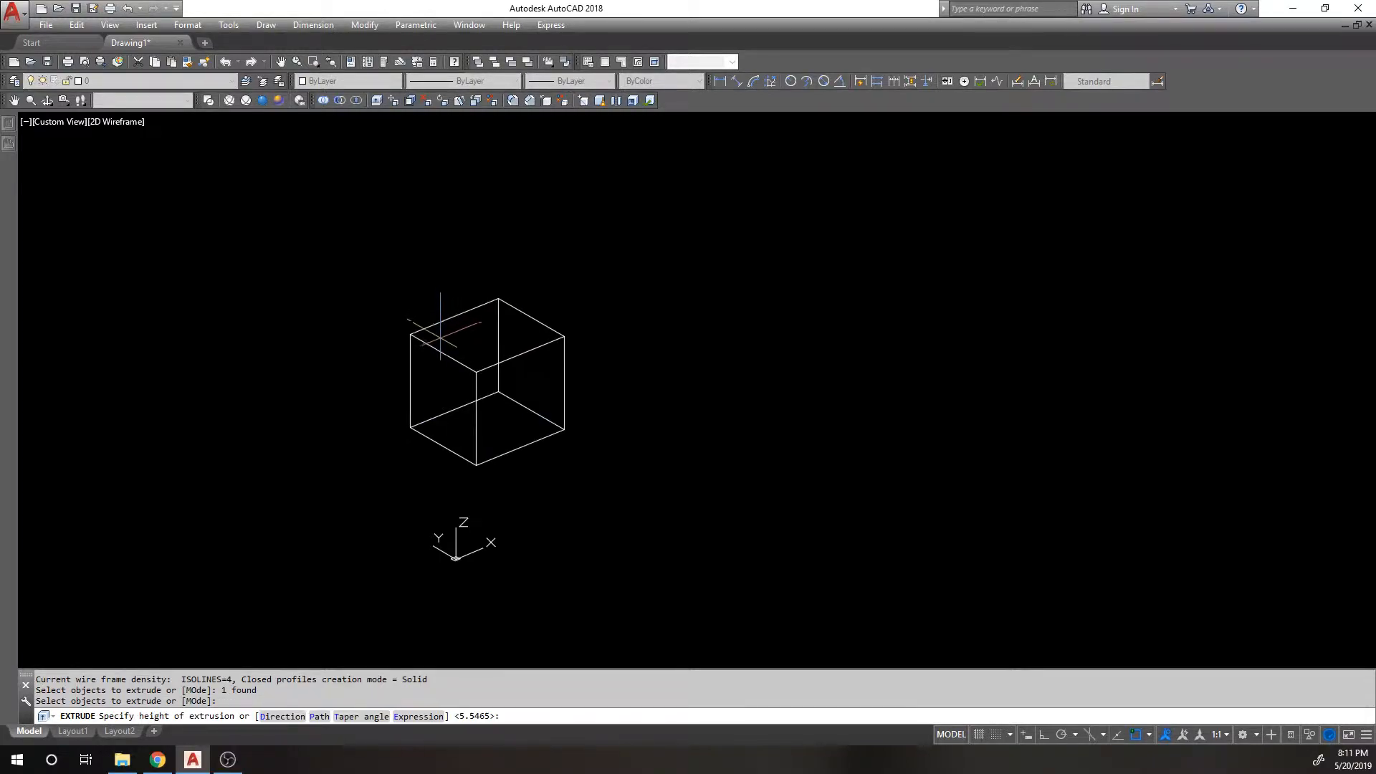
{"action": "left_click", "coordinate": [430, 330]}
{"action": "middle_click_drag", "start_coordinate": [262, 344], "coordinate": [357, 371]}
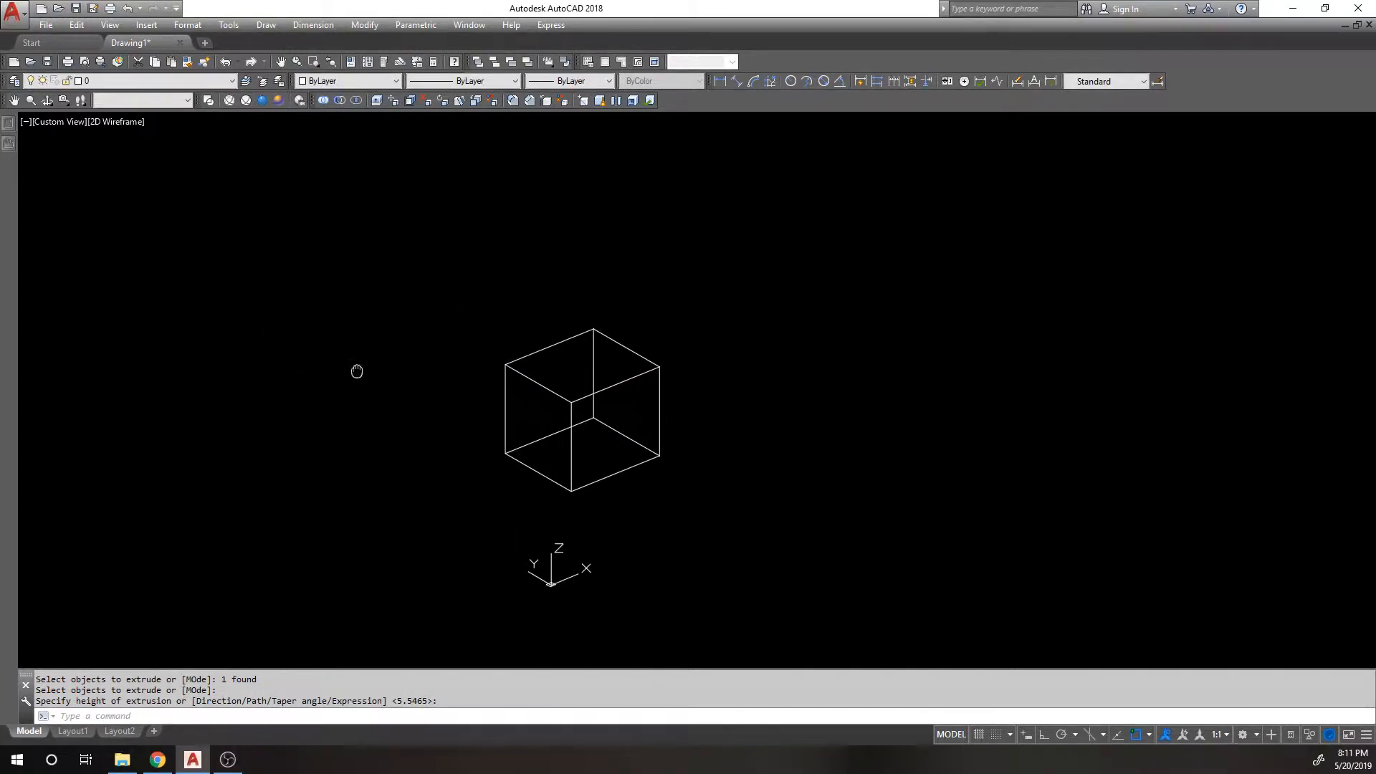
{"action": "type", "text": "L"}
{"action": "key", "text": "Return"}
{"action": "left_click", "coordinate": [506, 453]}
{"action": "key", "text": "Escape"}
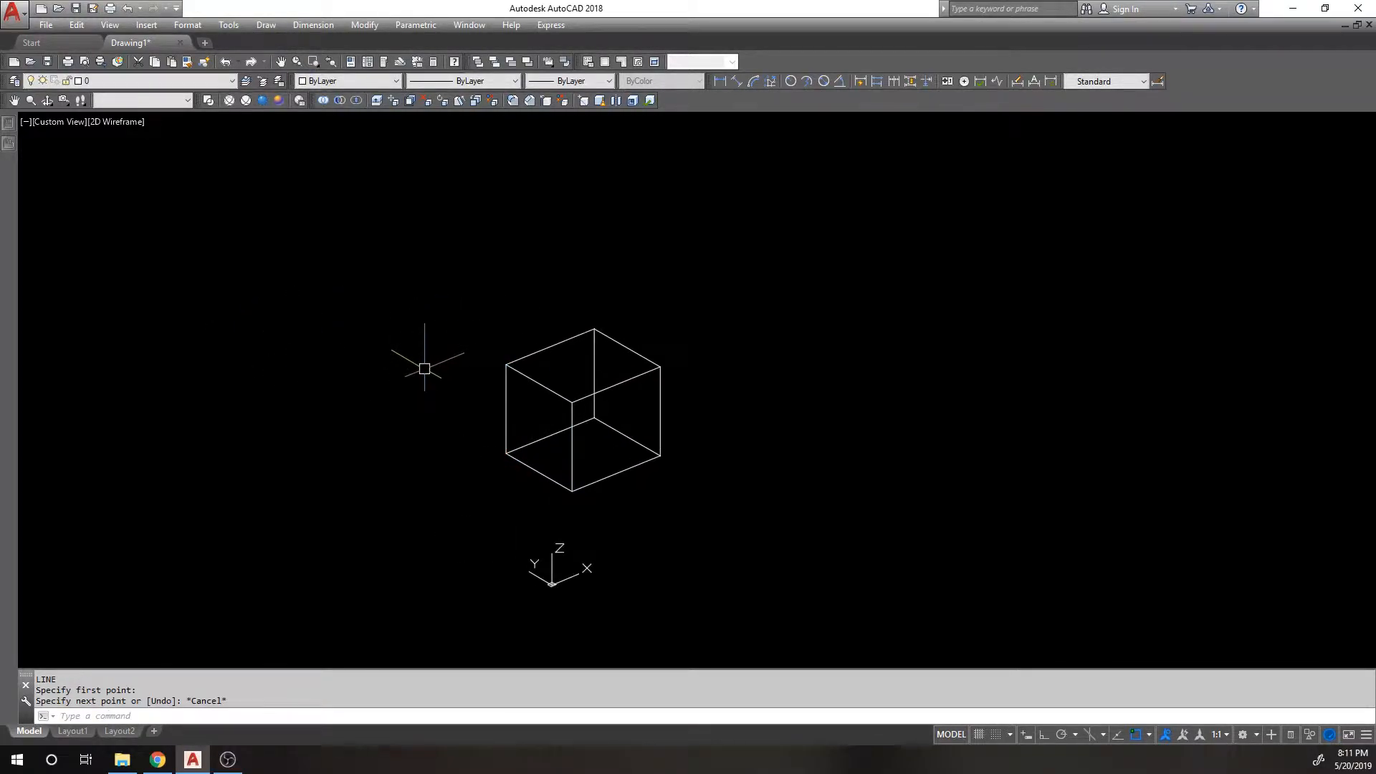
{"action": "type", "text": "L"}
{"action": "key", "text": "Return"}
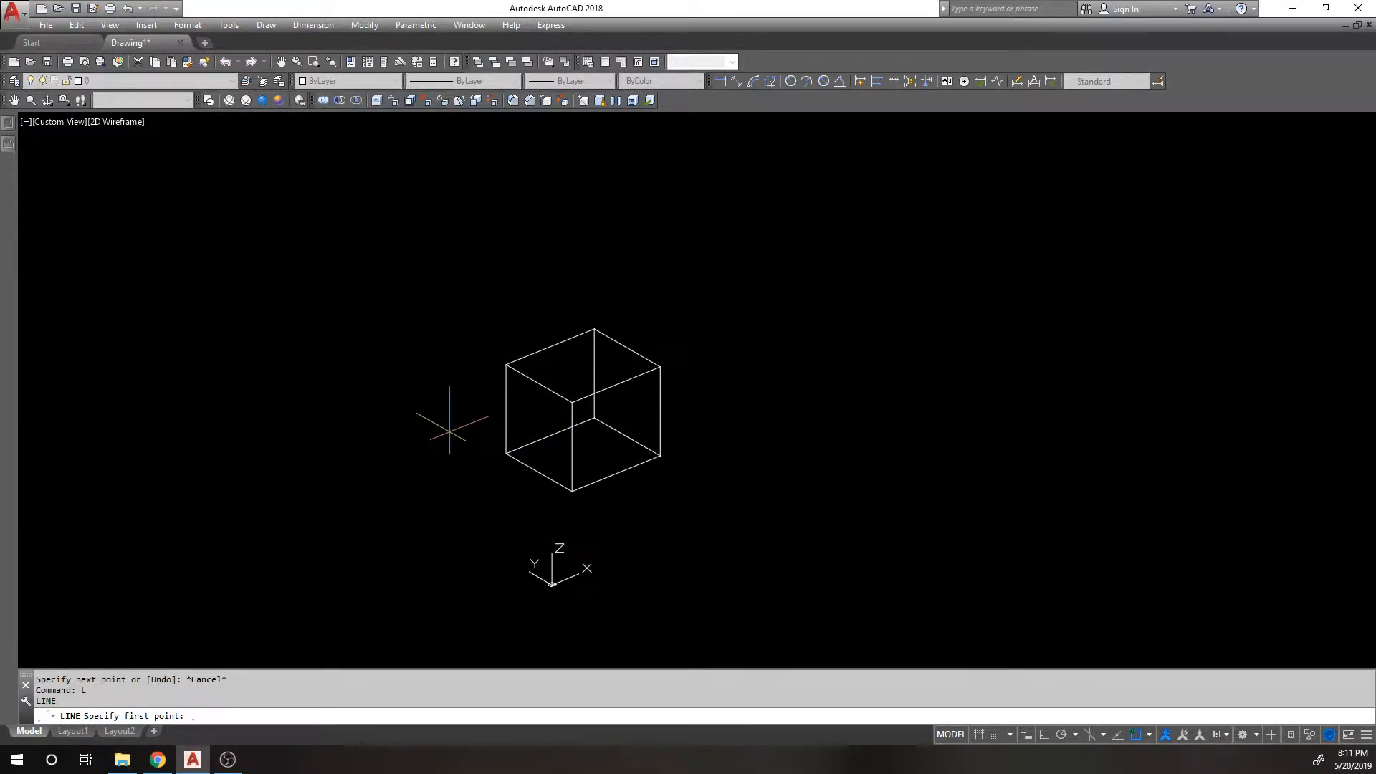
{"action": "key", "text": "Return"}
{"action": "left_click", "coordinate": [506, 453]}
{"action": "key", "text": "Escape"}
Start a line in the empty space beside the box, placing its first point with the .Z and .X filters
{"action": "key", "text": "Return"}
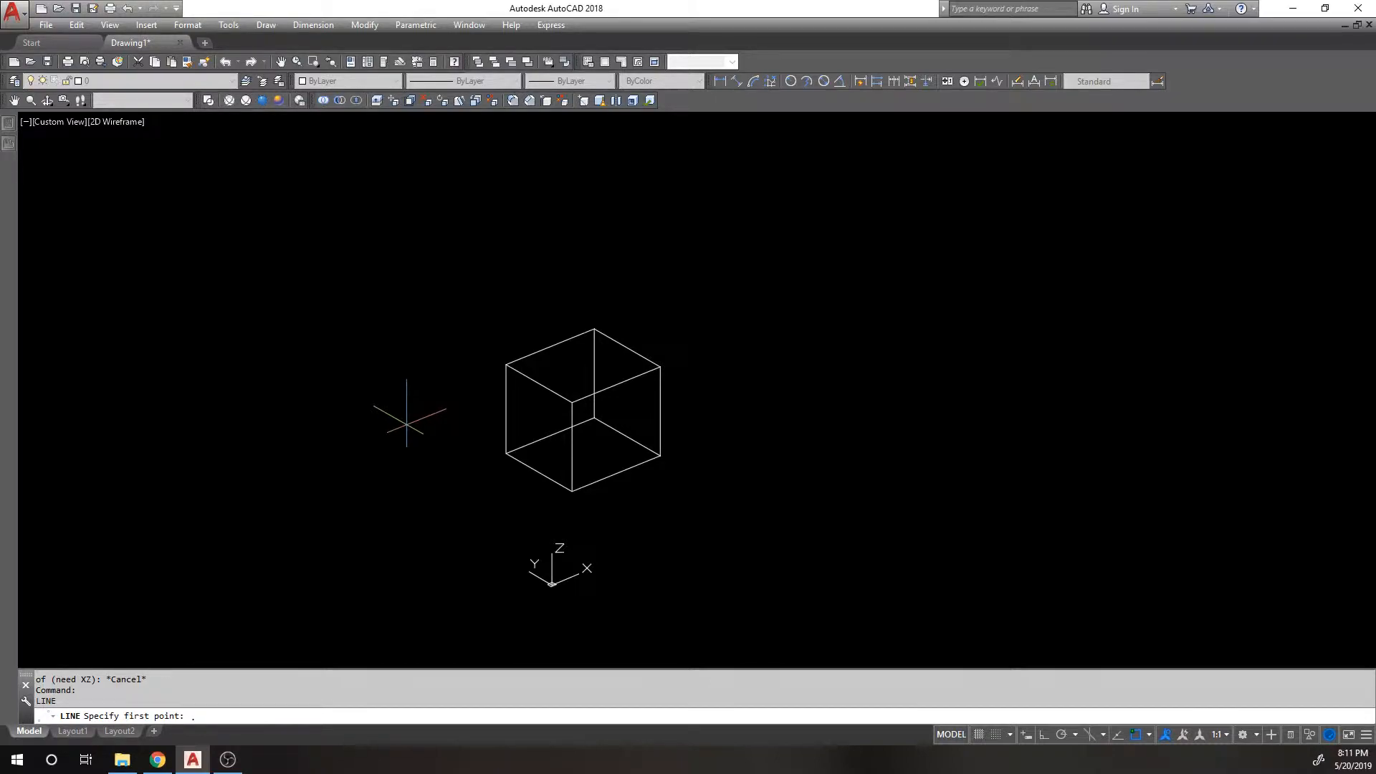
{"action": "key", "text": "Return"}
{"action": "left_click", "coordinate": [433, 445]}
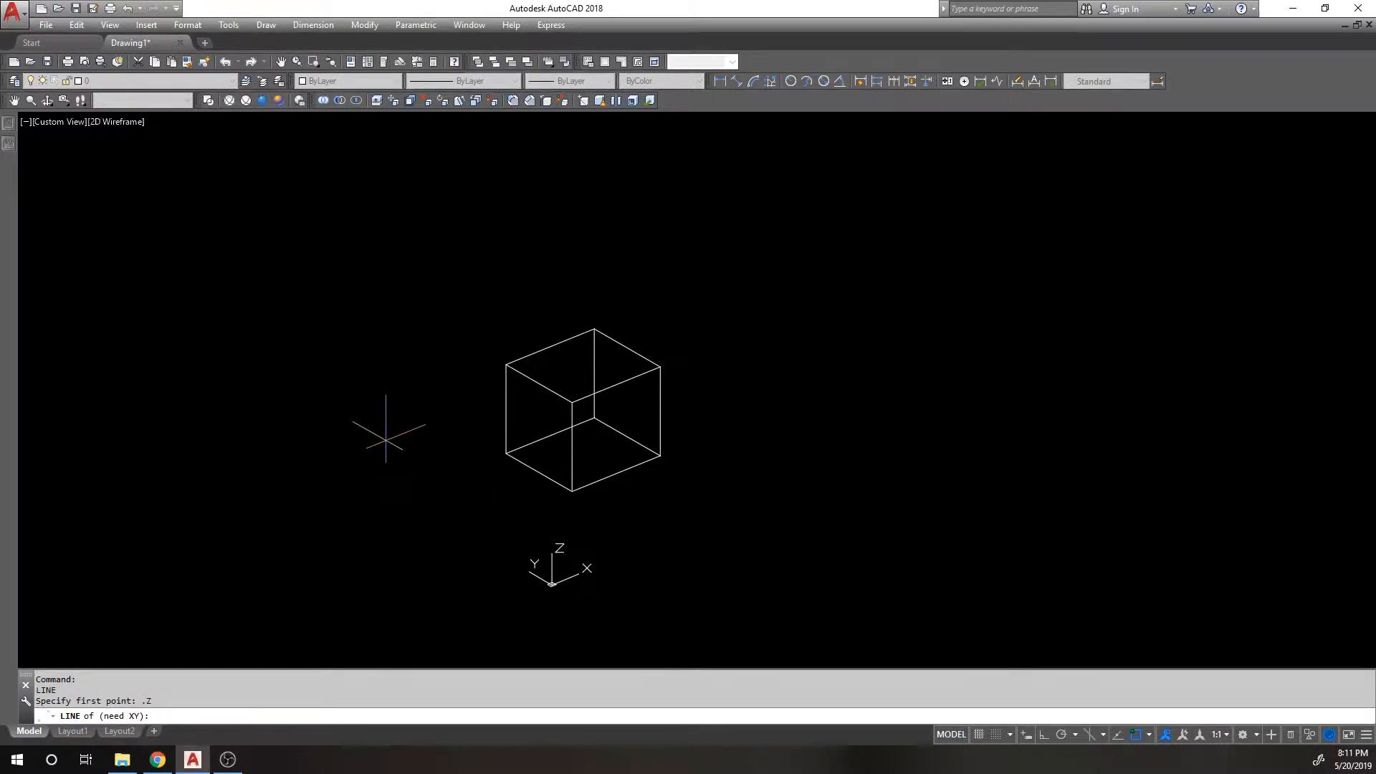
{"action": "type", "text": ".x"}
{"action": "key", "text": "Return"}
{"action": "left_click", "coordinate": [360, 377]}
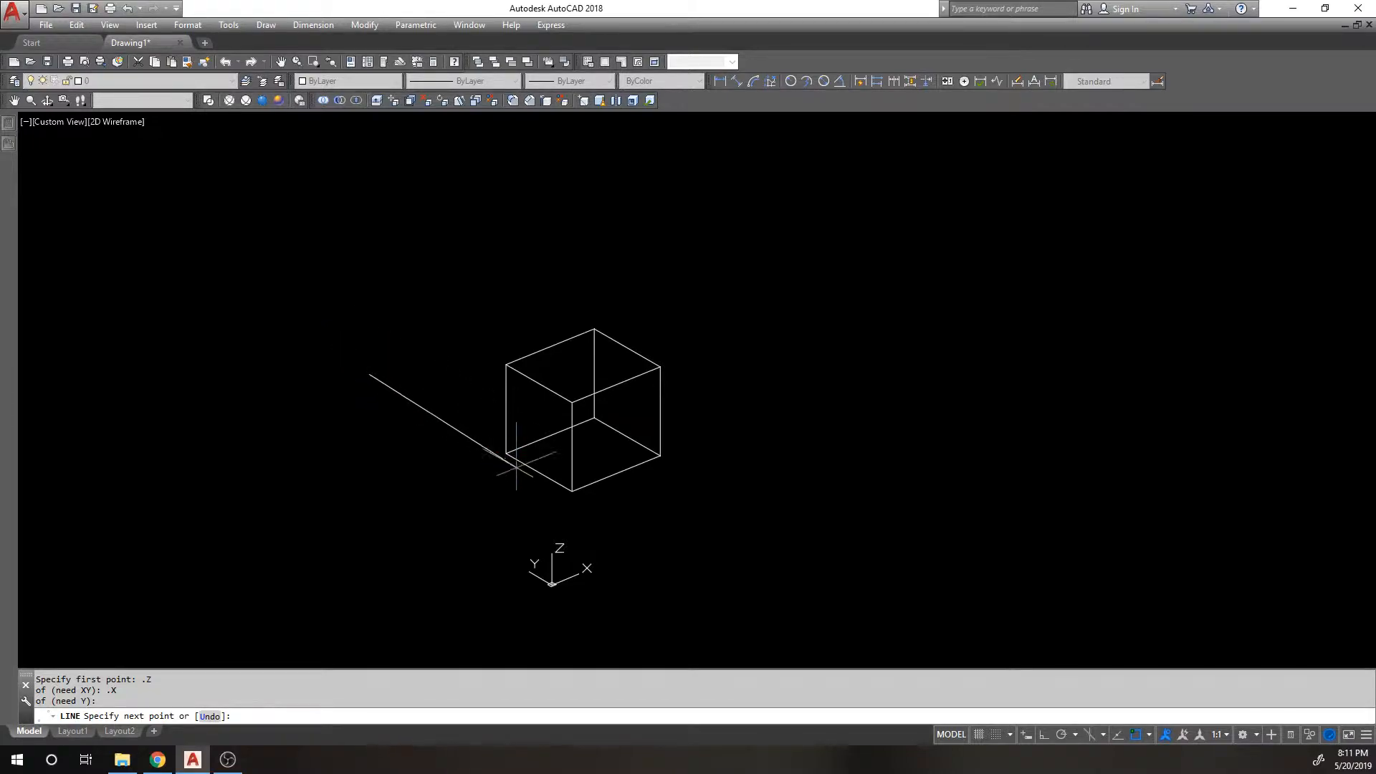
Draw the line vertically to the height of the box's top corner using the .Z filter and @ for XY
{"action": "middle_click_drag", "start_coordinate": [505, 451], "coordinate": [384, 445], "text": "shift"}
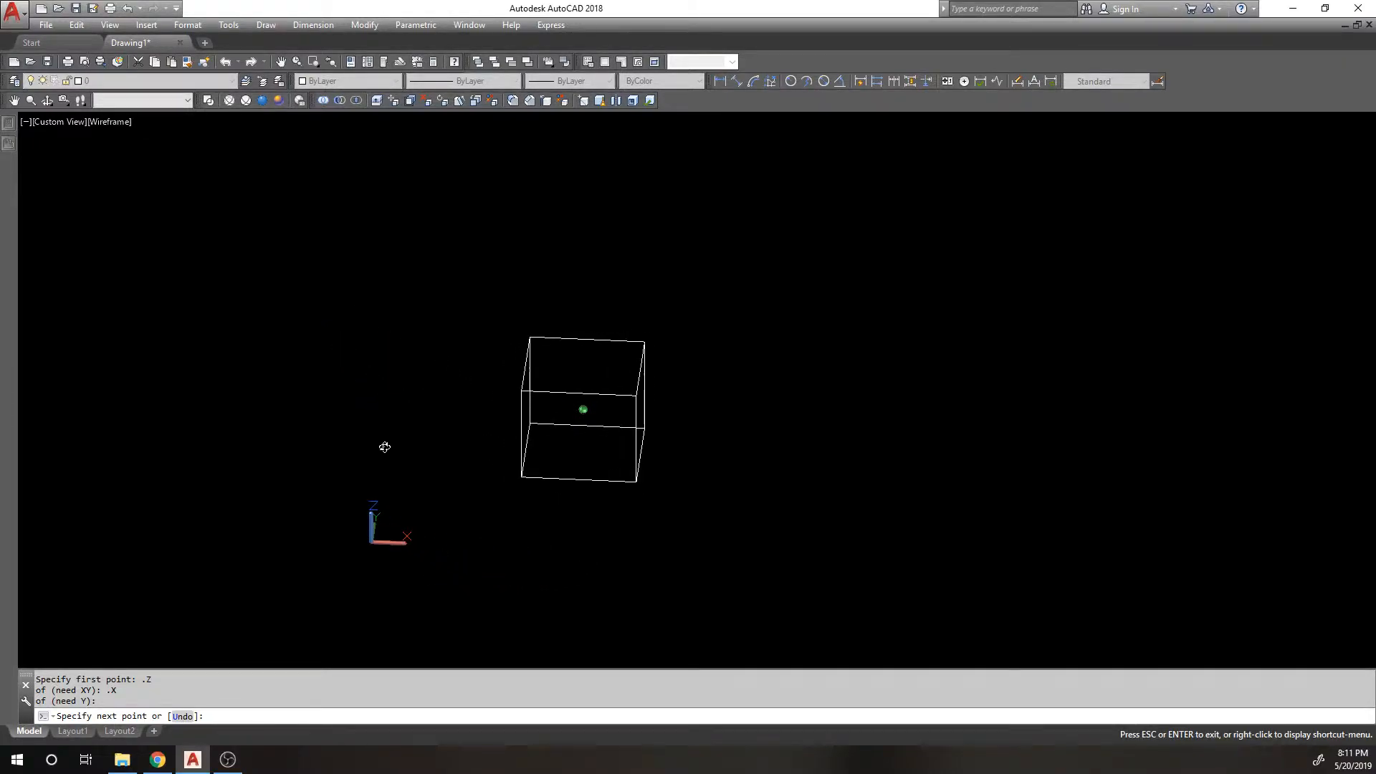
{"action": "middle_click_drag", "start_coordinate": [497, 344], "coordinate": [467, 378], "text": "shift"}
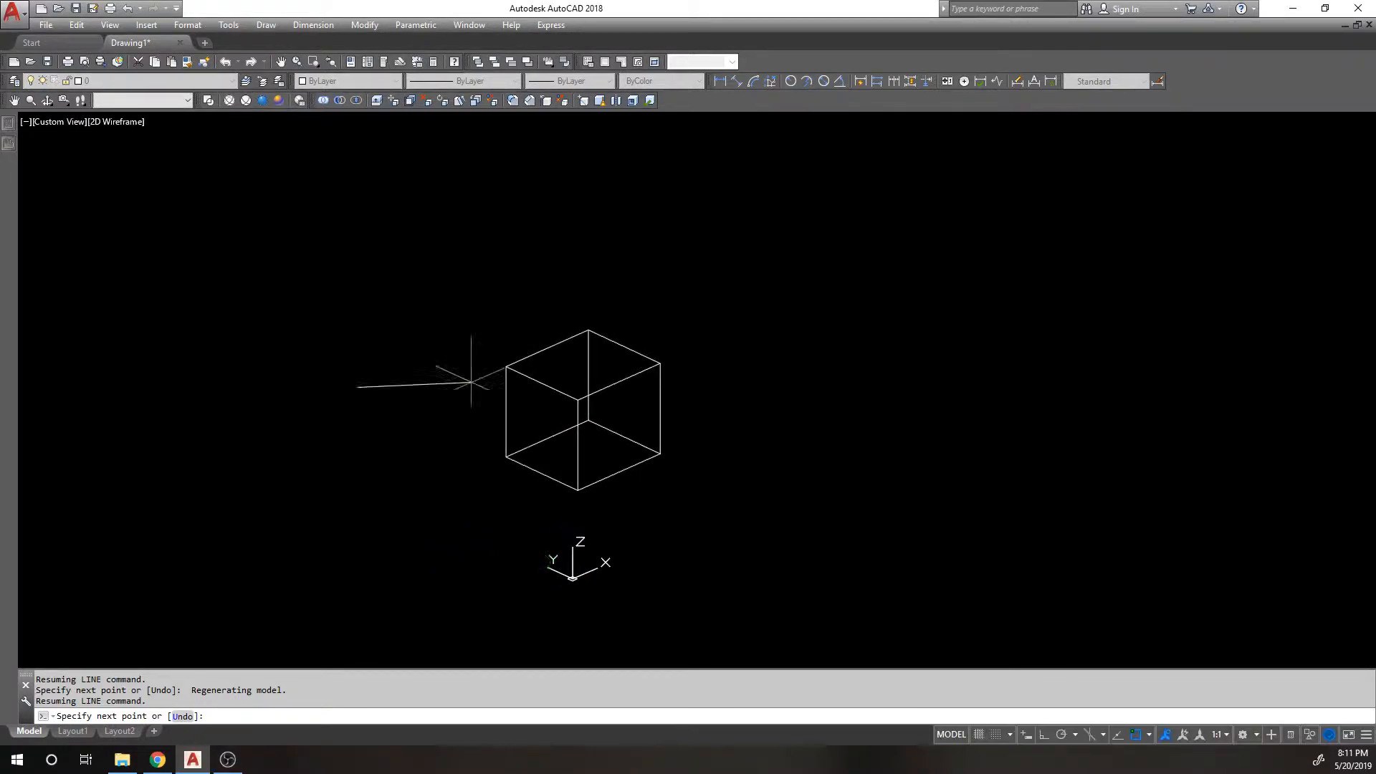
{"action": "type", "text": ".z"}
{"action": "key", "text": "Return"}
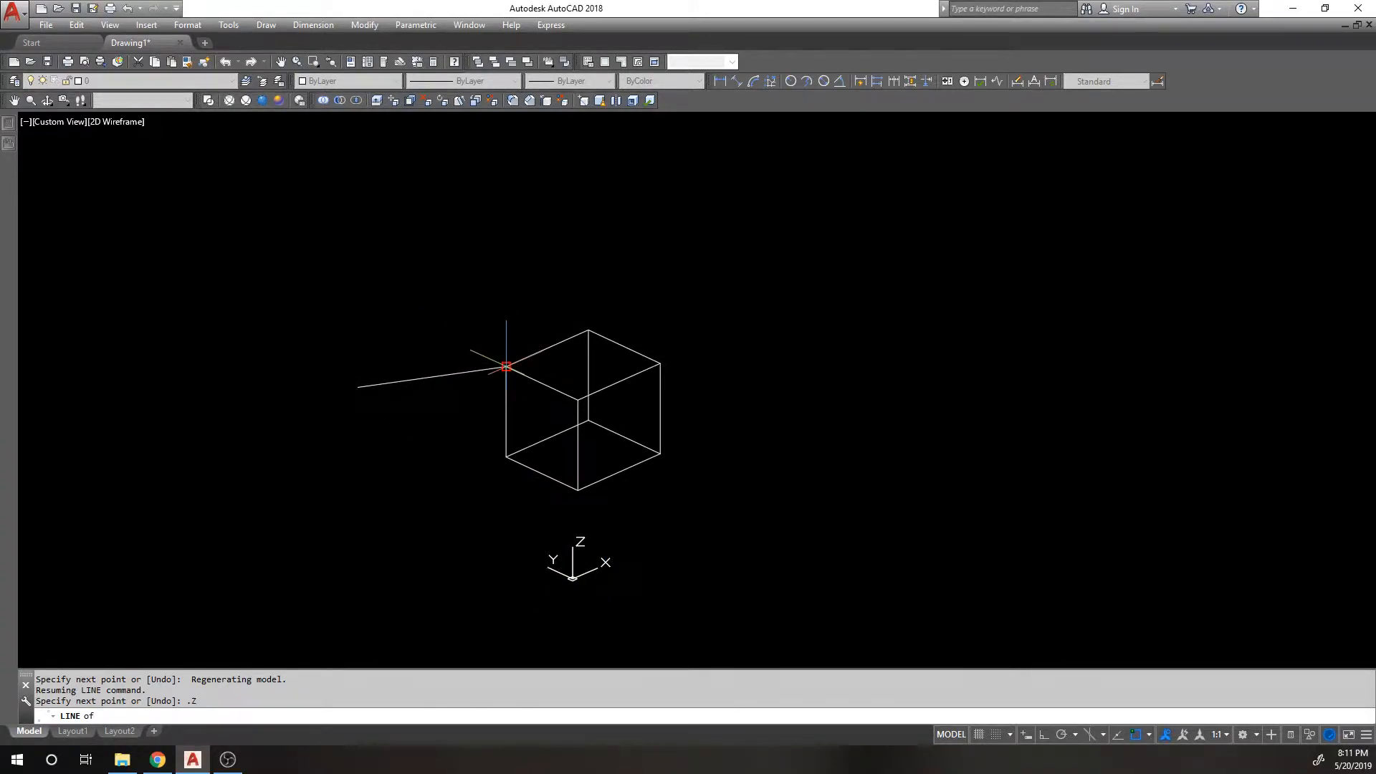
{"action": "left_click", "coordinate": [506, 366]}
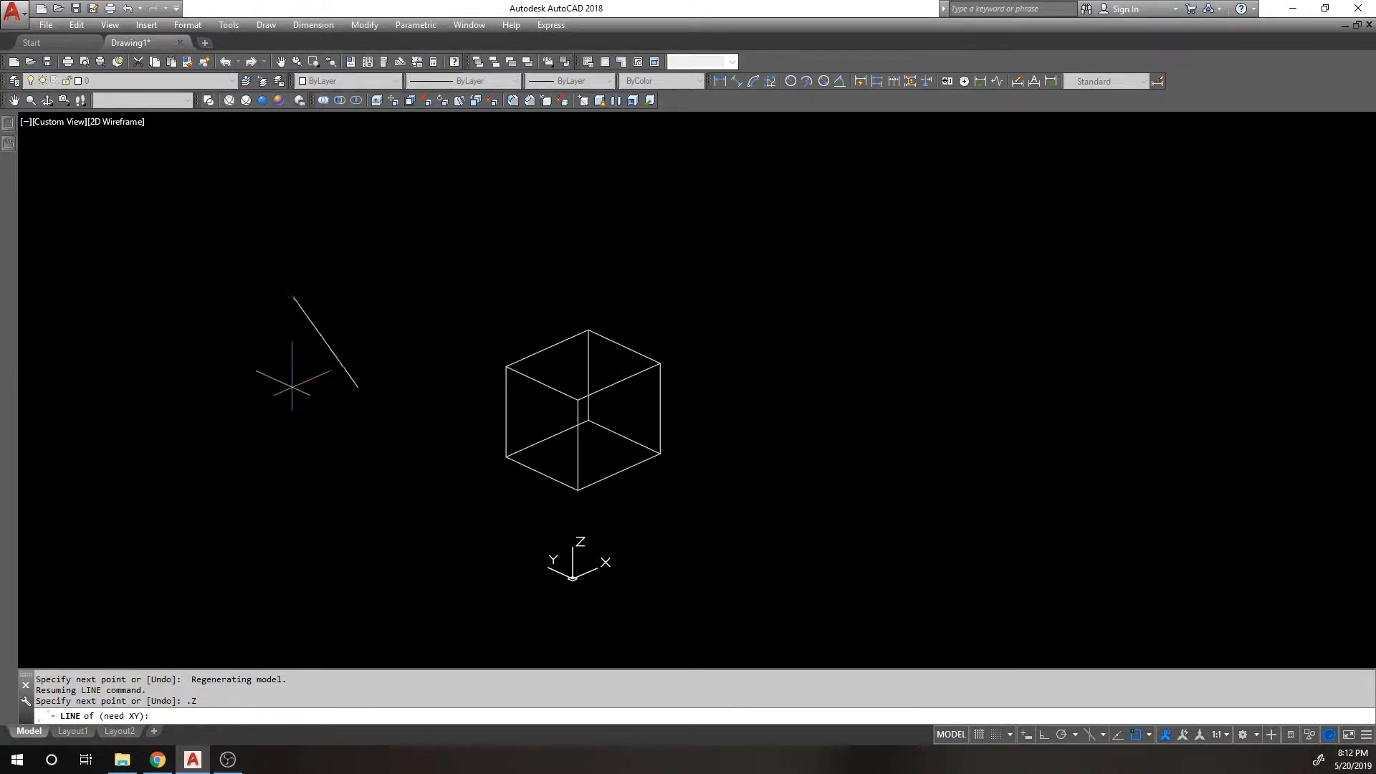
{"action": "type", "text": "@"}
{"action": "key", "text": "Return"}
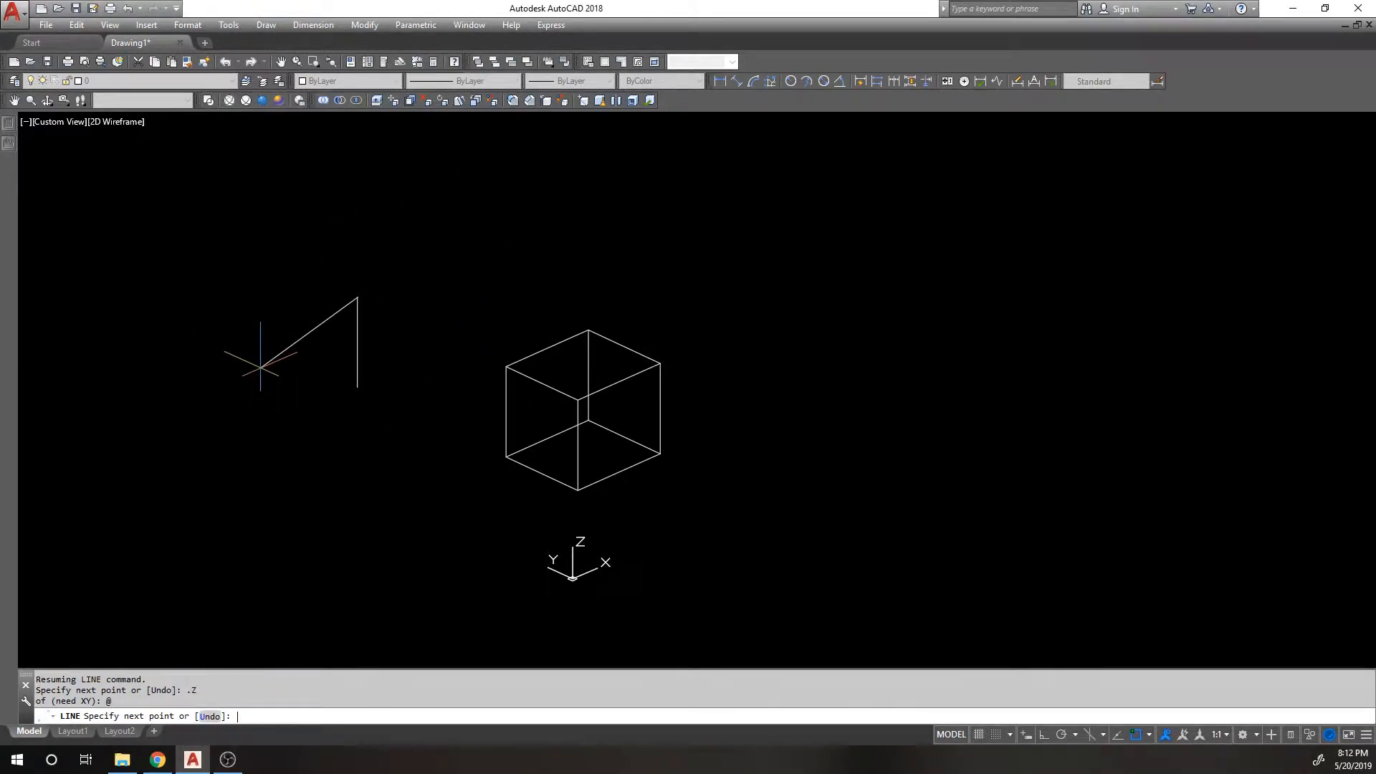
Erase the vertical line beside the box
{"action": "left_click", "coordinate": [47, 101]}
{"action": "mouse_move", "coordinate": [679, 482]}
{"action": "left_mouse_down"}
{"action": "mouse_move", "coordinate": [572, 420]}
{"action": "mouse_move", "coordinate": [803, 423]}
{"action": "mouse_move", "coordinate": [677, 492]}
{"action": "left_mouse_up"}
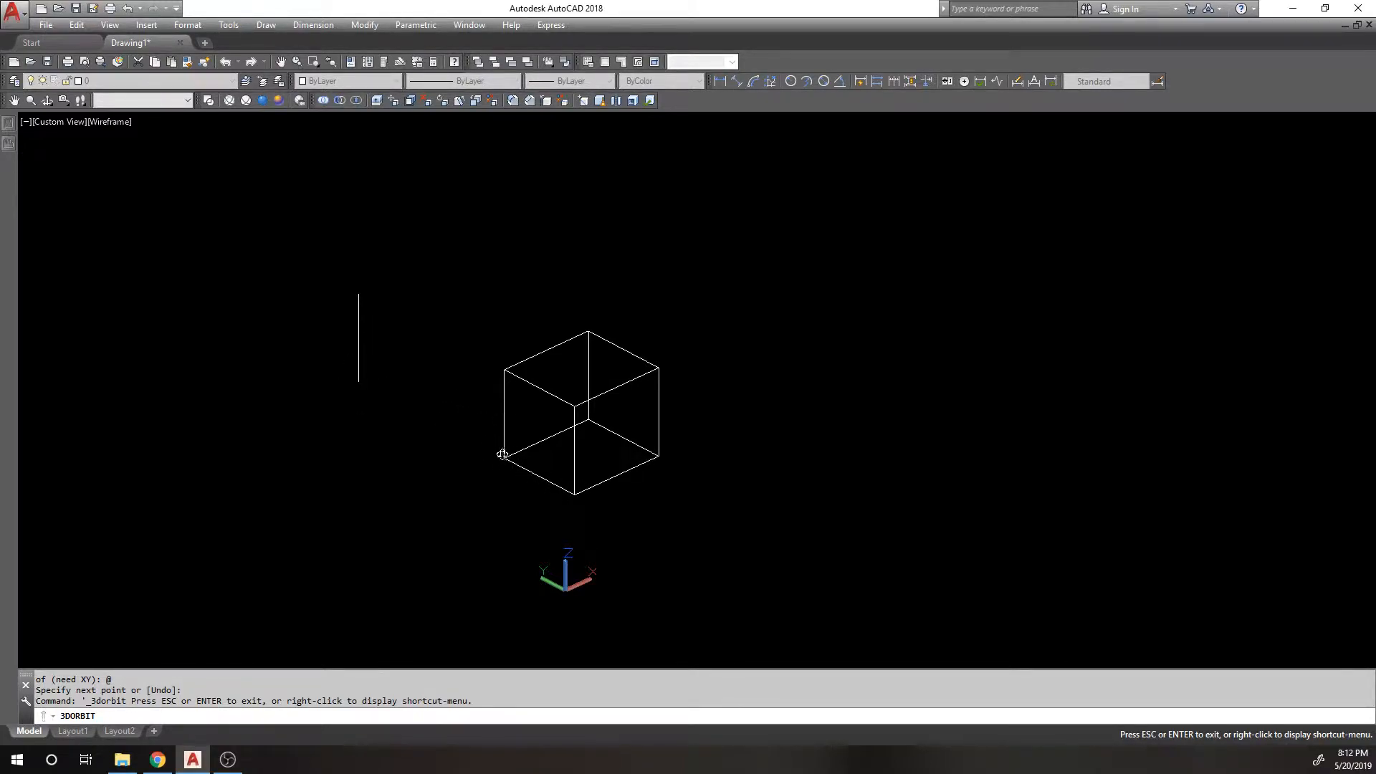
{"action": "left_click_drag", "start_coordinate": [505, 369], "coordinate": [547, 390]}
{"action": "key", "text": "Escape"}
{"action": "left_click", "coordinate": [423, 398]}
{"action": "left_click", "coordinate": [299, 306]}
{"action": "type", "text": "E"}
{"action": "key", "text": "Return"}
{"action": "type", "text": "CC"}
{"action": "key", "text": "Return"}
{"action": "key", "text": "Escape"}
{"action": "type", "text": "co"}
{"action": "key", "text": "Return"}
{"action": "left_click", "coordinate": [823, 486]}
{"action": "left_click", "coordinate": [451, 310]}
{"action": "key", "text": "Return"}
{"action": "left_click", "coordinate": [290, 463]}
{"action": "key", "text": "Escape"}
Copy the box diagonally toward positive X and Y in the Top view
{"action": "left_click", "coordinate": [187, 100]}
{"action": "left_click", "coordinate": [143, 115]}
{"action": "type", "text": "c"}
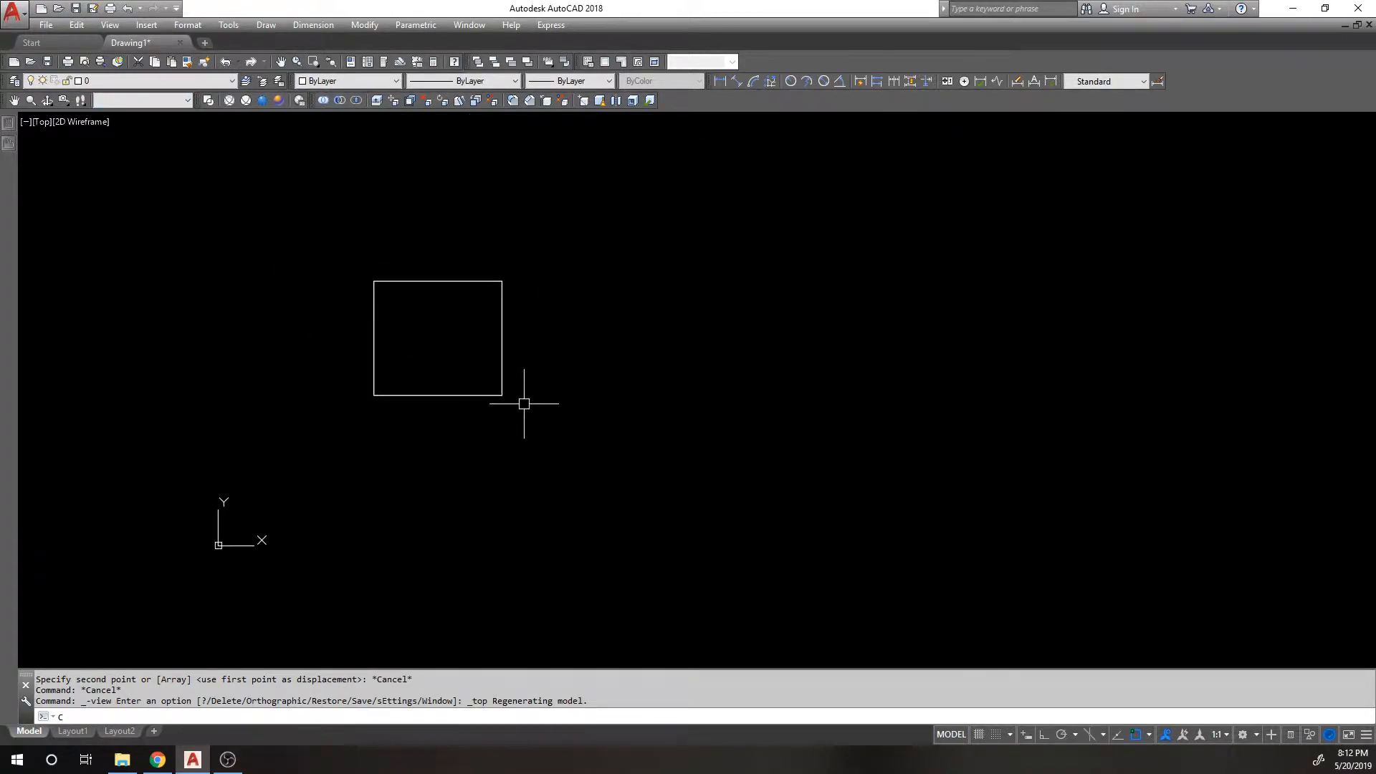
{"action": "type", "text": "o"}
{"action": "key", "text": "Return"}
{"action": "scroll", "coordinate": [519, 456], "scroll_direction": "down", "scroll_amount": 2}
{"action": "left_click", "coordinate": [529, 462]}
{"action": "left_click", "coordinate": [307, 239]}
{"action": "key", "text": "Return"}
{"action": "left_click", "coordinate": [265, 323]}
{"action": "left_click", "coordinate": [388, 196]}
{"action": "key", "text": "Escape"}
Move the copied box straight up along Z with ortho on, viewing the model in 3D
{"action": "left_click", "coordinate": [46, 100]}
{"action": "left_click_drag", "start_coordinate": [387, 465], "coordinate": [418, 280]}
{"action": "key", "text": "Escape"}
{"action": "type", "text": "m"}
{"action": "key", "text": "Return"}
{"action": "left_click", "coordinate": [530, 254]}
{"action": "left_click", "coordinate": [375, 323]}
{"action": "key", "text": "Return"}
{"action": "left_click", "coordinate": [353, 424]}
{"action": "key", "text": "F8"}
{"action": "left_click", "coordinate": [326, 306]}
Try to move the lower box along Z with ortho on, using a top corner of the upper box as the target
{"action": "middle_click_drag", "start_coordinate": [523, 362], "coordinate": [526, 442]}
{"action": "left_click", "coordinate": [572, 478]}
{"action": "left_click", "coordinate": [445, 483]}
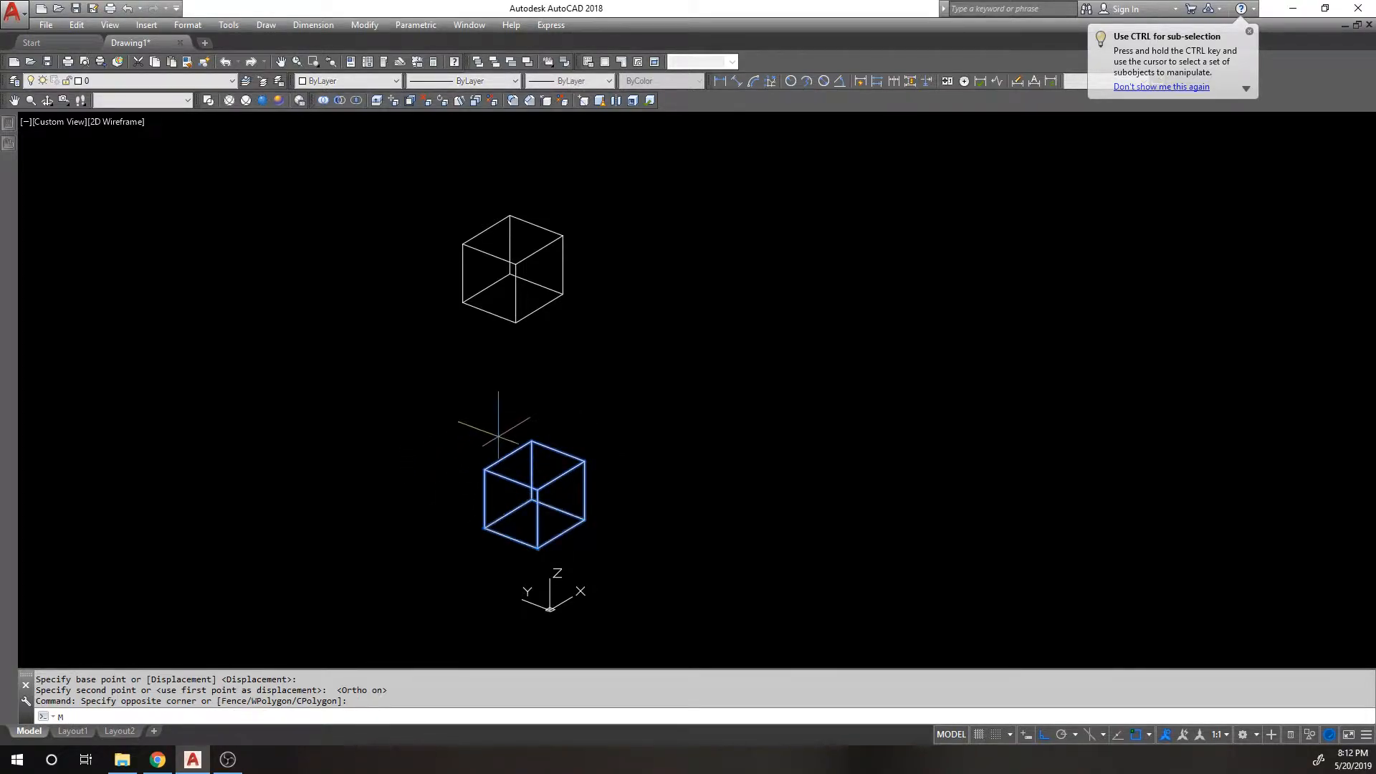
{"action": "type", "text": "m"}
{"action": "key", "text": "Return"}
{"action": "left_click", "coordinate": [531, 440]}
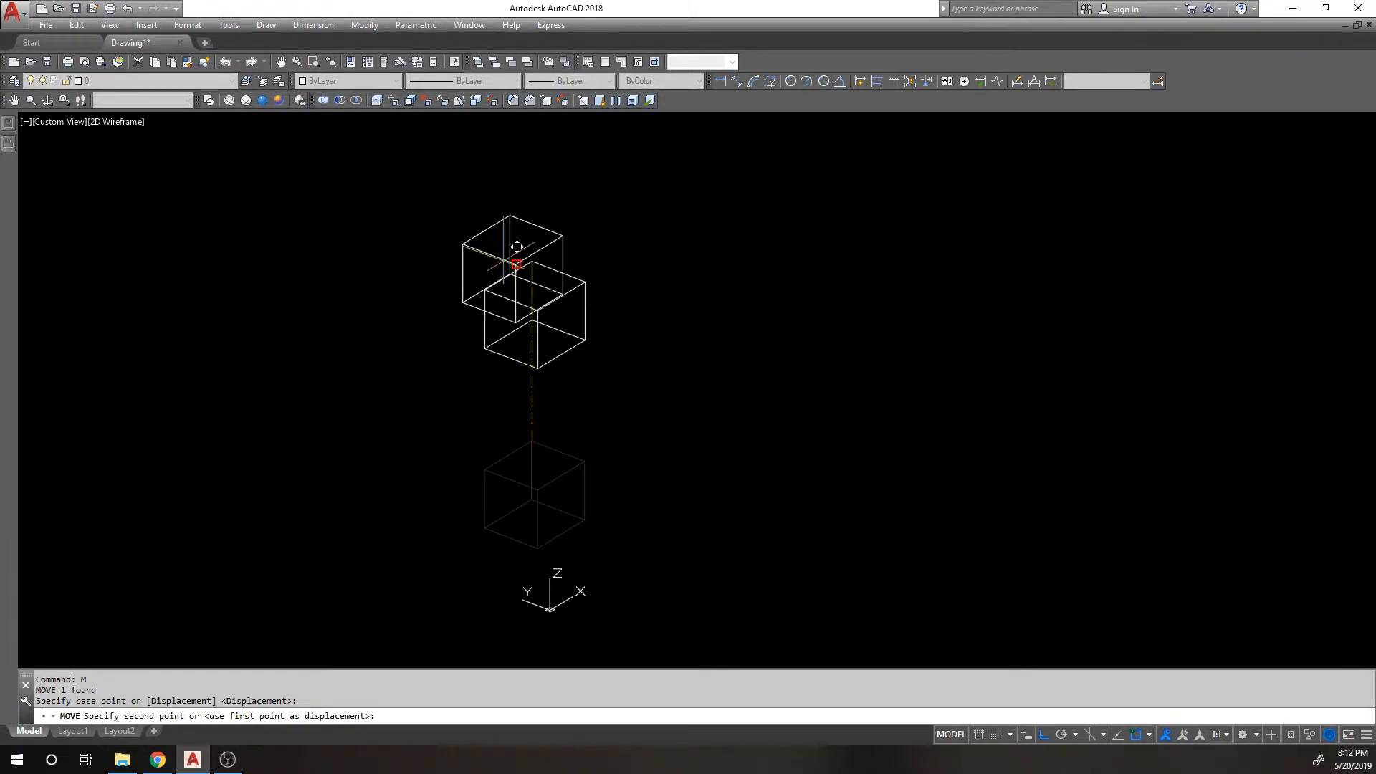
{"action": "left_click", "coordinate": [516, 264]}
{"action": "middle_click_drag", "start_coordinate": [516, 264], "coordinate": [348, 301], "text": "shift"}
Undo the ortho move of the lower box
{"action": "key", "text": "ctrl+z"}
{"action": "key", "text": "ctrl+z"}
{"action": "mouse_move", "coordinate": [445, 340]}
{"action": "middle_mouse_down", "text": "shift"}
{"action": "mouse_move", "coordinate": [332, 522]}
{"action": "mouse_move", "coordinate": [356, 525]}
{"action": "mouse_move", "coordinate": [402, 467]}
{"action": "mouse_move", "coordinate": [435, 353]}
{"action": "middle_mouse_up", "text": "shift"}
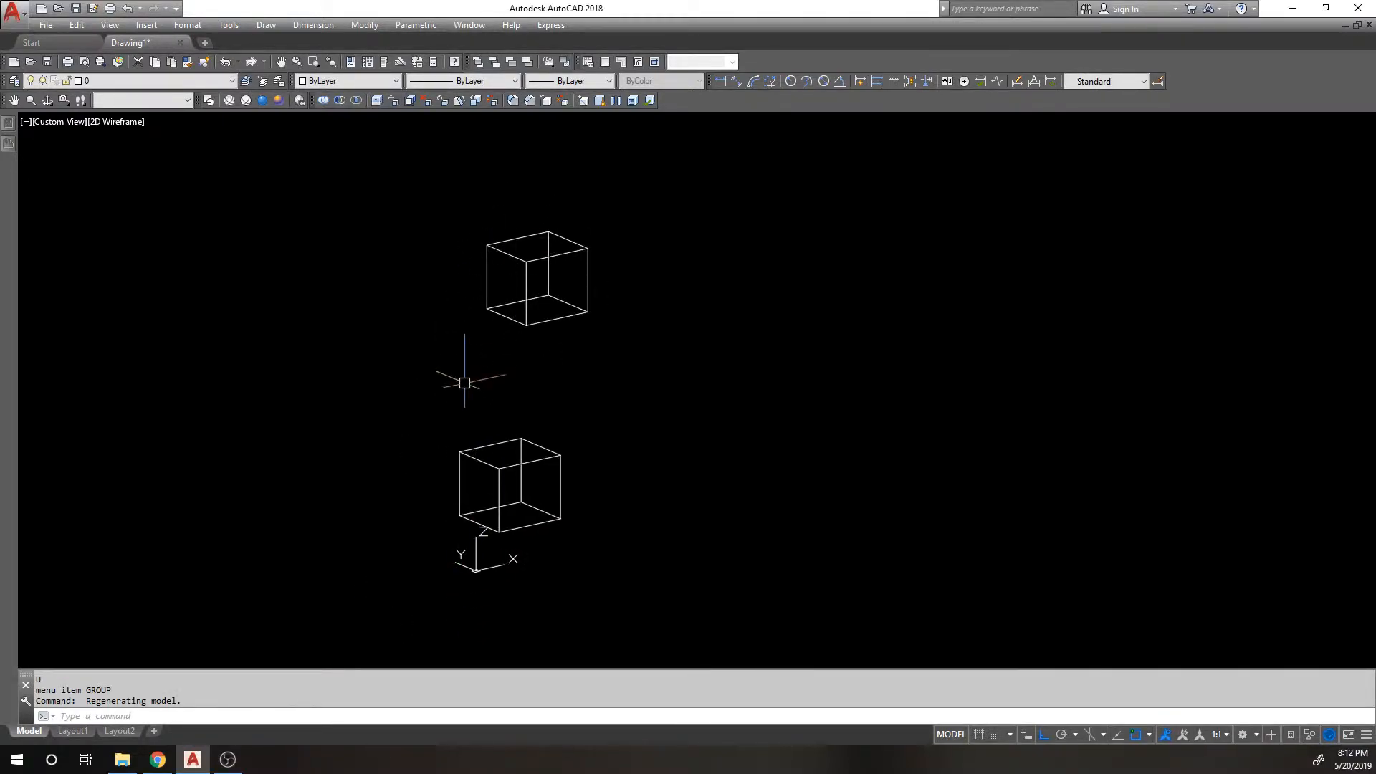
Move the lower box to the upper box's height using the .Z filter on the matching top corner and @ for XY
{"action": "type", "text": "m"}
{"action": "key", "text": "Return"}
{"action": "left_click", "coordinate": [599, 454]}
{"action": "left_click", "coordinate": [437, 402]}
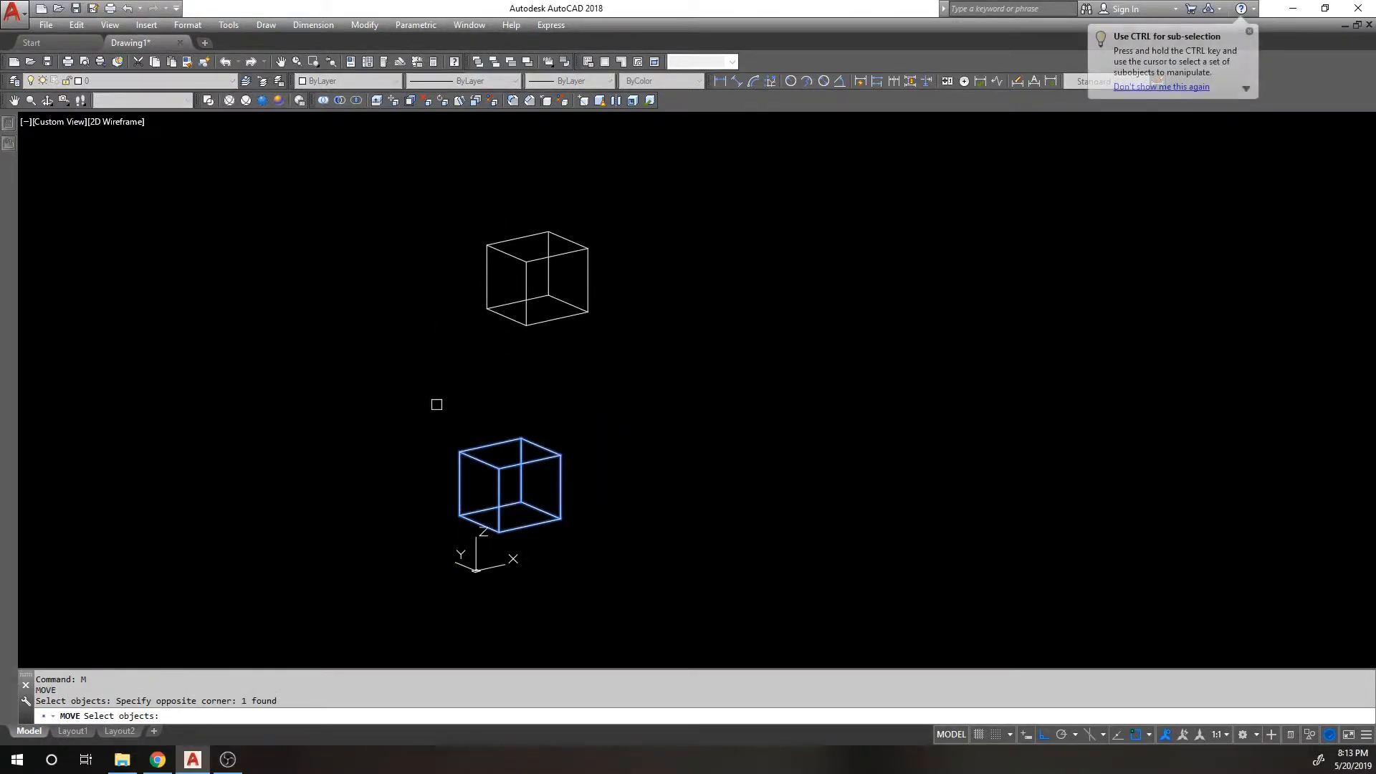
{"action": "key", "text": "Return"}
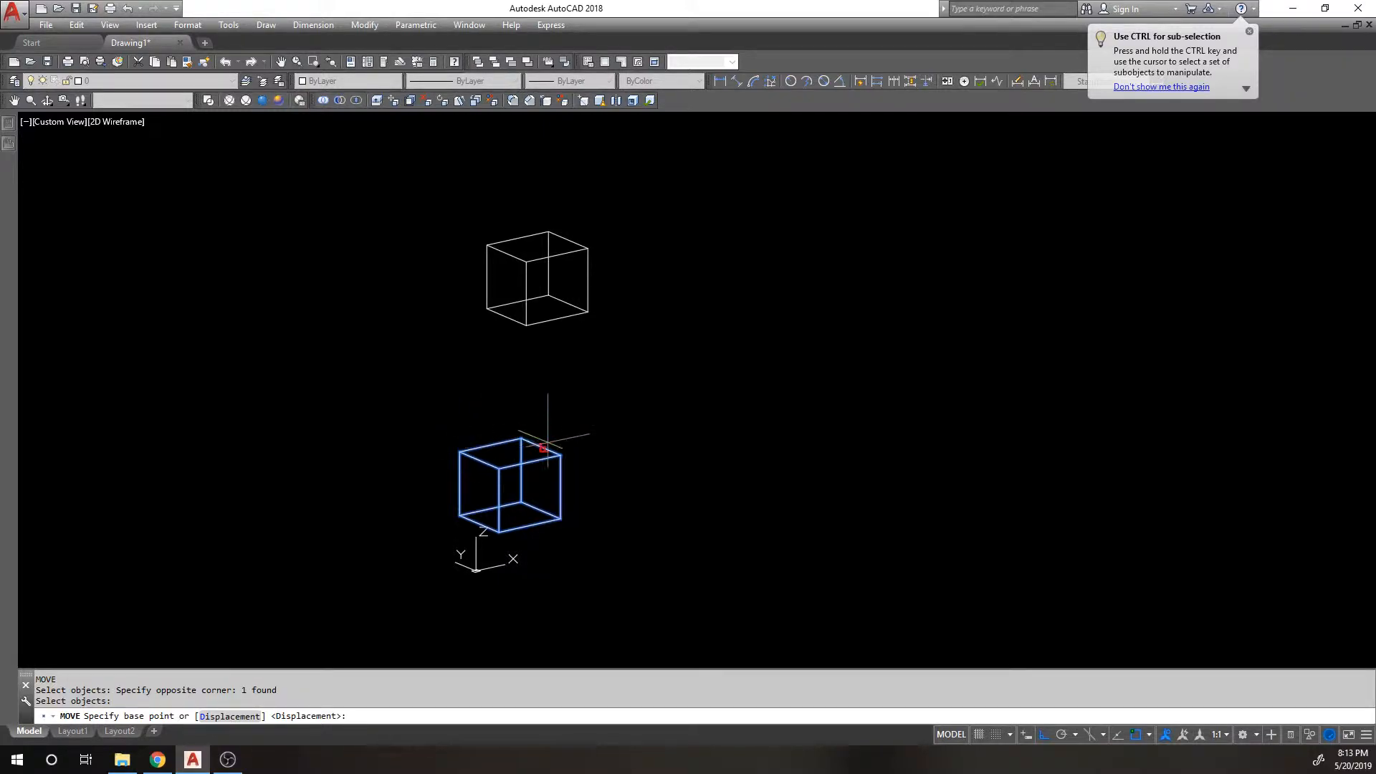
{"action": "left_click", "coordinate": [459, 451]}
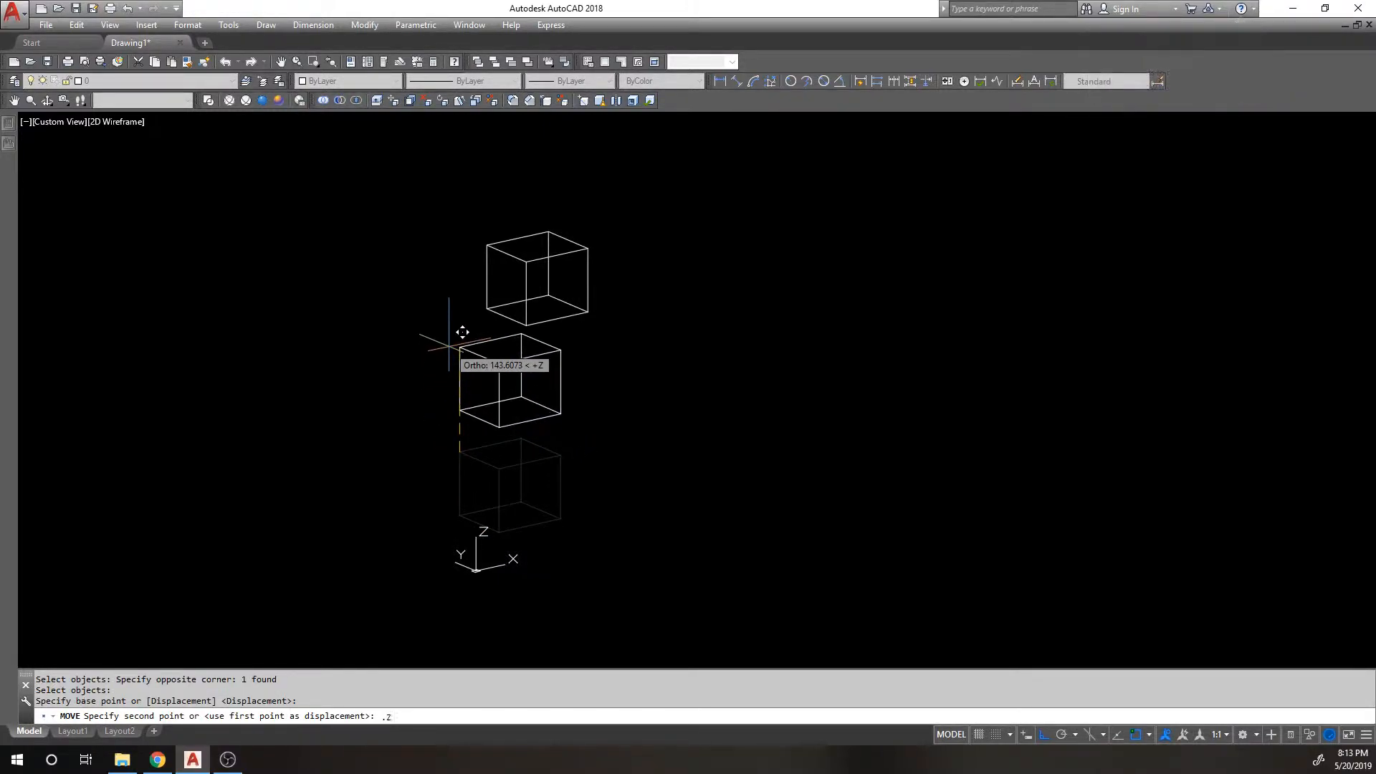
{"action": "key", "text": "Return"}
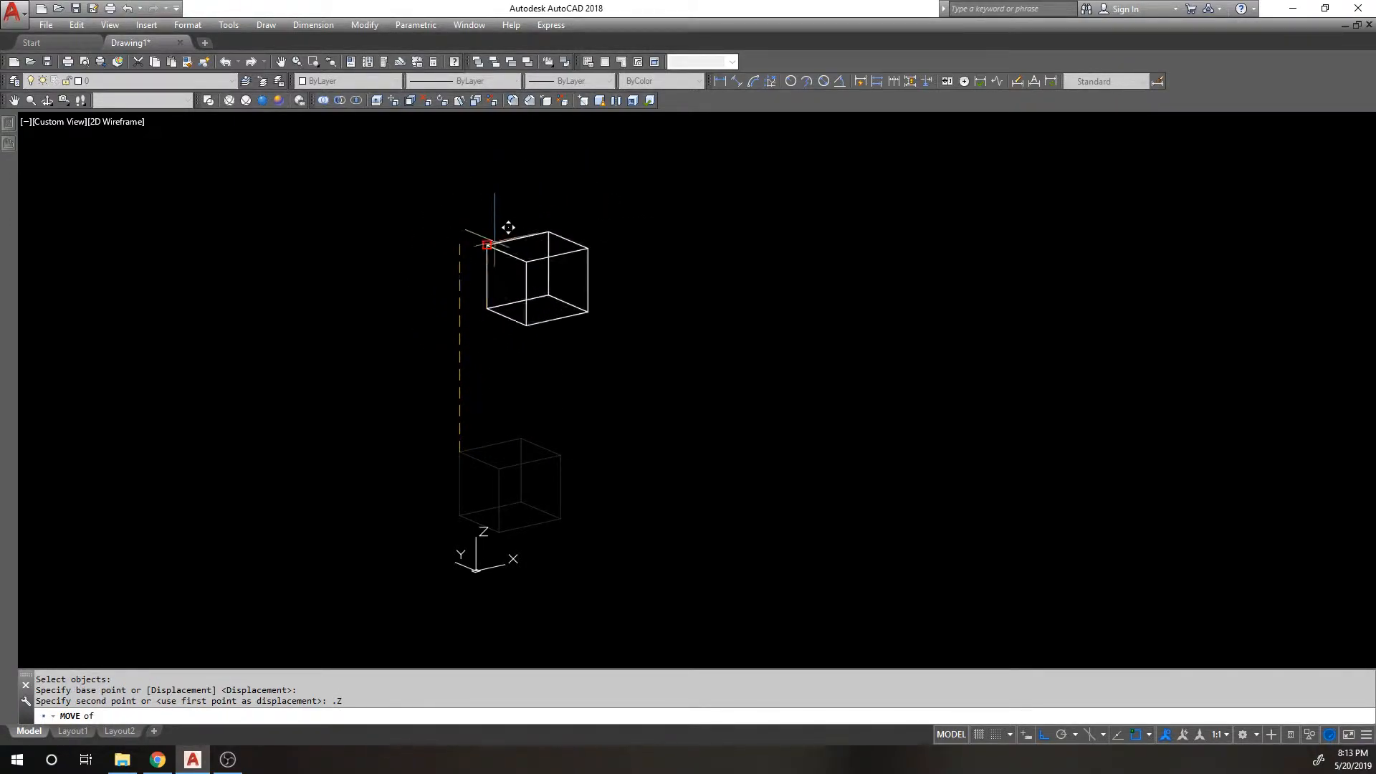
{"action": "left_click", "coordinate": [497, 235]}
{"action": "type", "text": "@"}
{"action": "key", "text": "Return"}
{"action": "middle_click_drag", "start_coordinate": [430, 353], "coordinate": [391, 488], "text": "shift"}
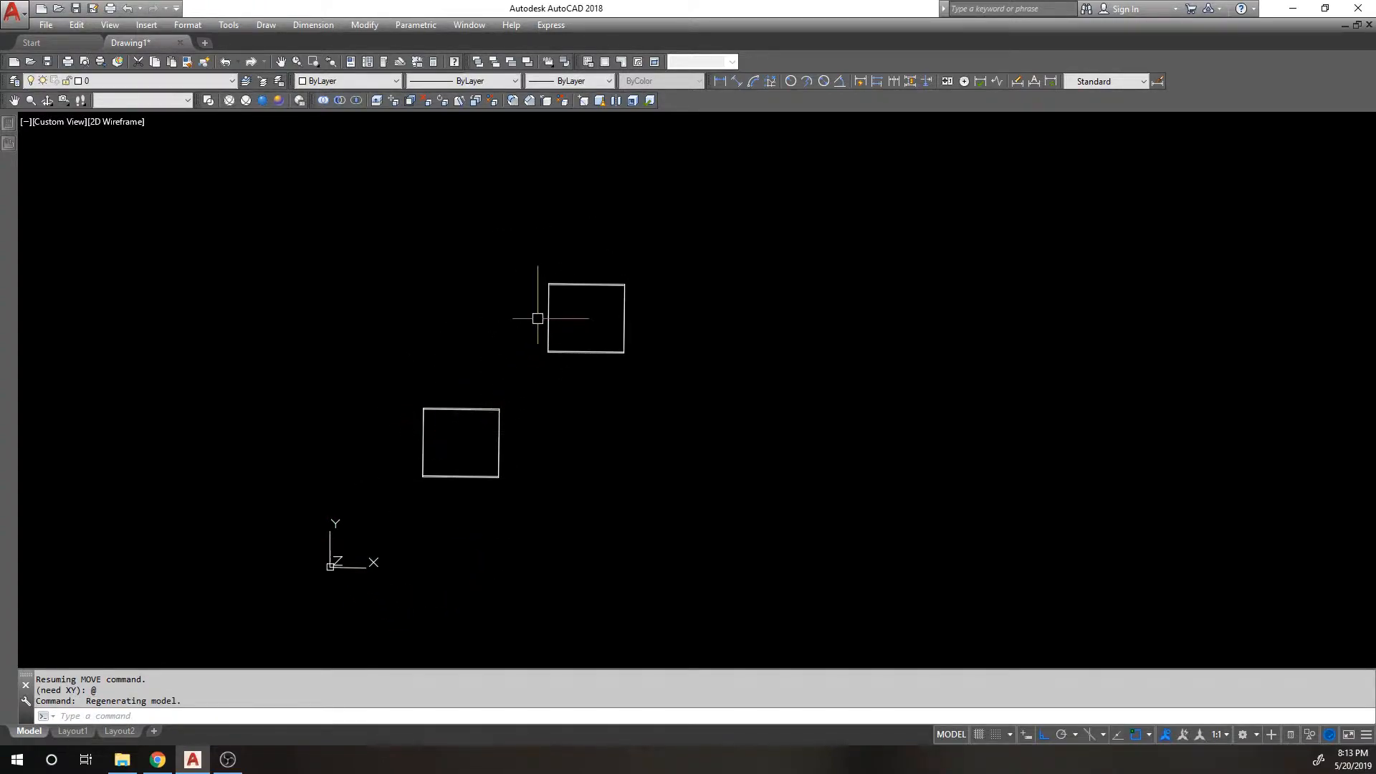
Undo the .Z filter move of the lower box and set up an isometric-like view of both boxes
{"action": "middle_click_drag", "start_coordinate": [258, 588], "coordinate": [438, 439], "text": "shift"}
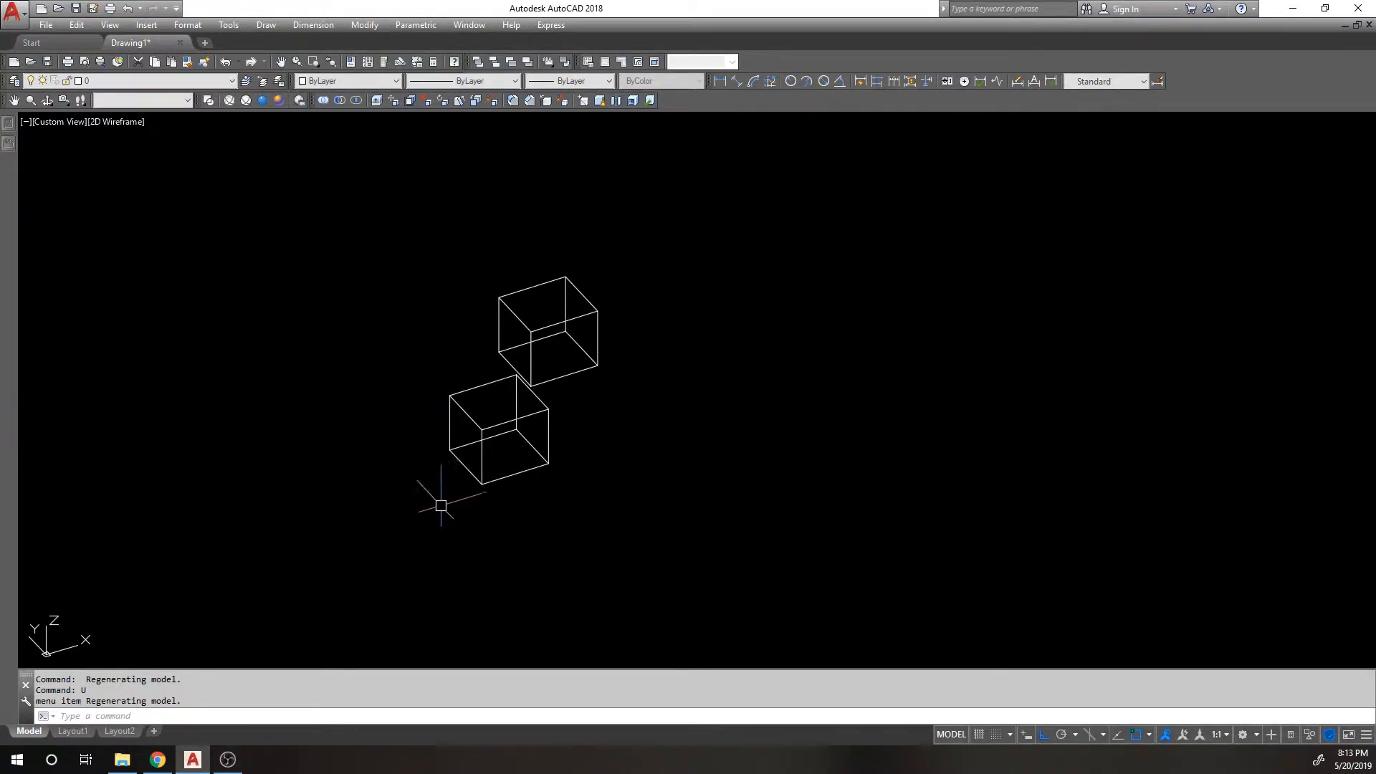
{"action": "key", "text": "ctrl+z"}
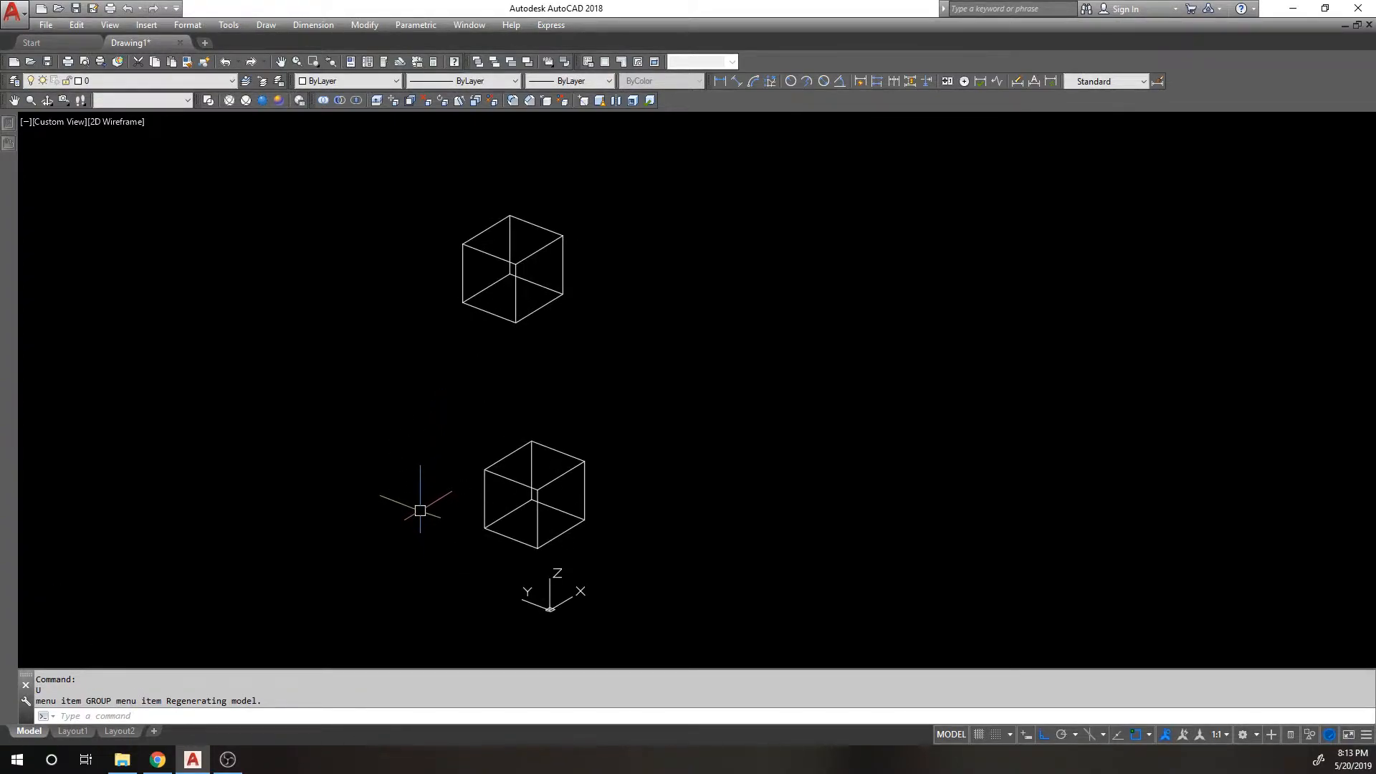
{"action": "middle_click_drag", "start_coordinate": [799, 347], "coordinate": [771, 365], "text": "shift"}
{"action": "middle_click_drag", "start_coordinate": [547, 424], "coordinate": [684, 401], "text": "shift"}
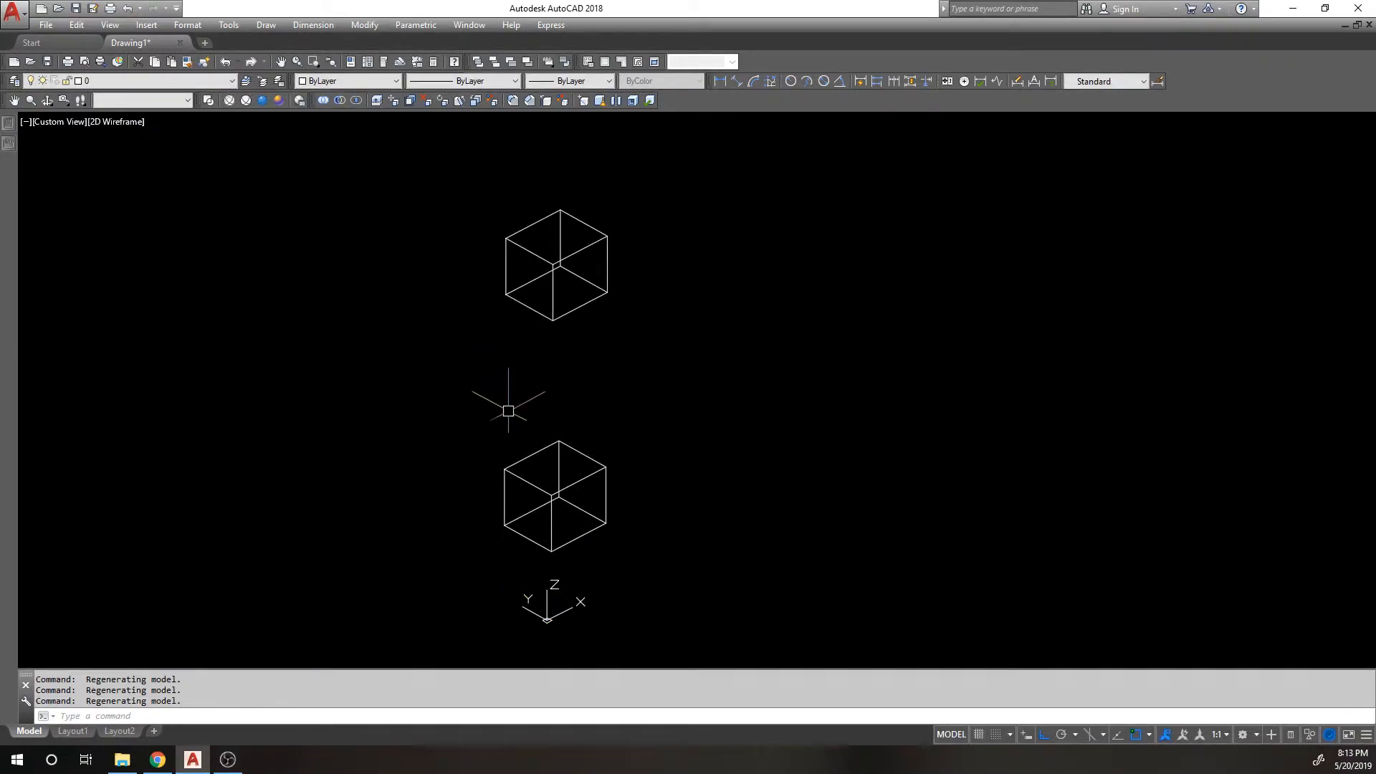
{"action": "middle_click_drag", "start_coordinate": [575, 495], "coordinate": [571, 479], "text": "shift"}
Move the lower box into X and Z alignment using the .XZ filter on the upper box's matching corner and @ for Y
{"action": "type", "text": "m"}
{"action": "key", "text": "Return"}
{"action": "left_click", "coordinate": [663, 505]}
{"action": "left_click", "coordinate": [472, 422]}
{"action": "key", "text": "Return"}
{"action": "left_click", "coordinate": [504, 460]}
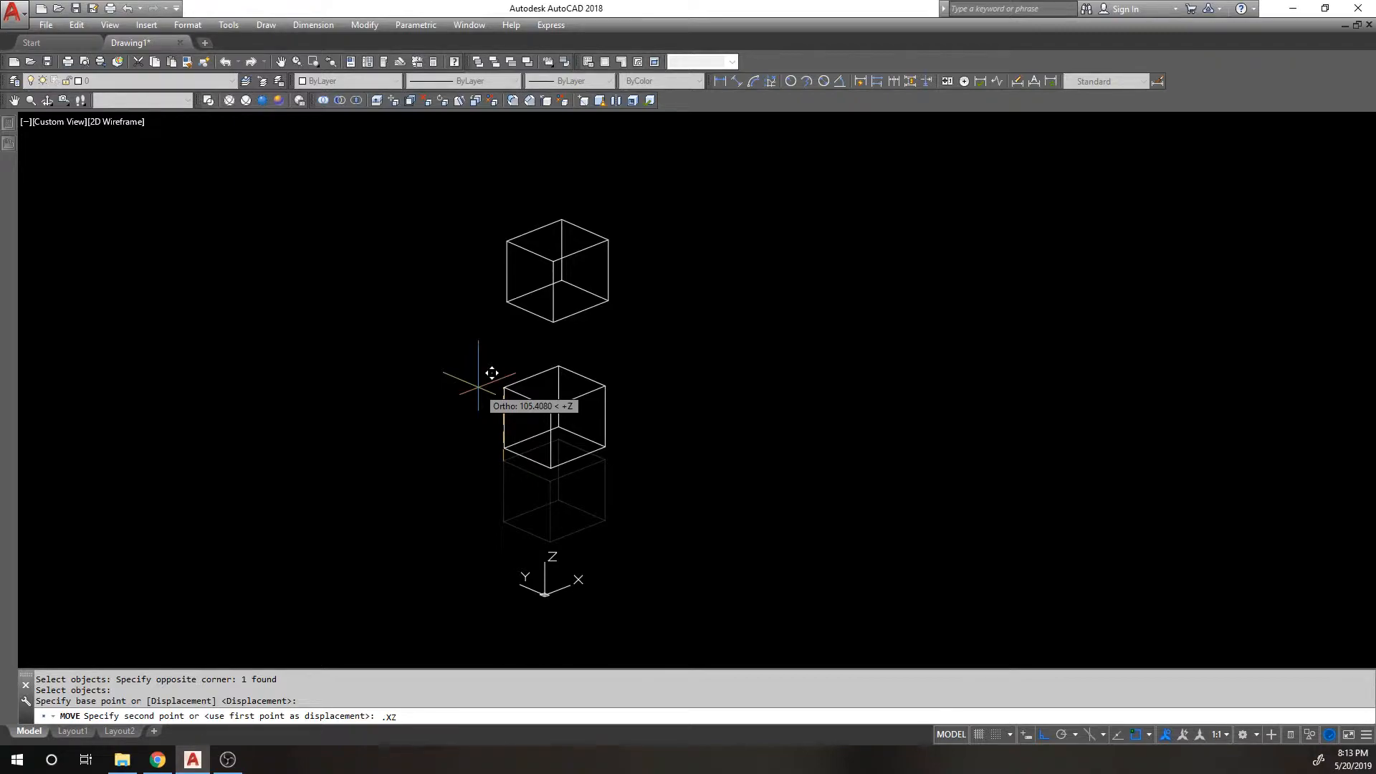
{"action": "key", "text": "Return"}
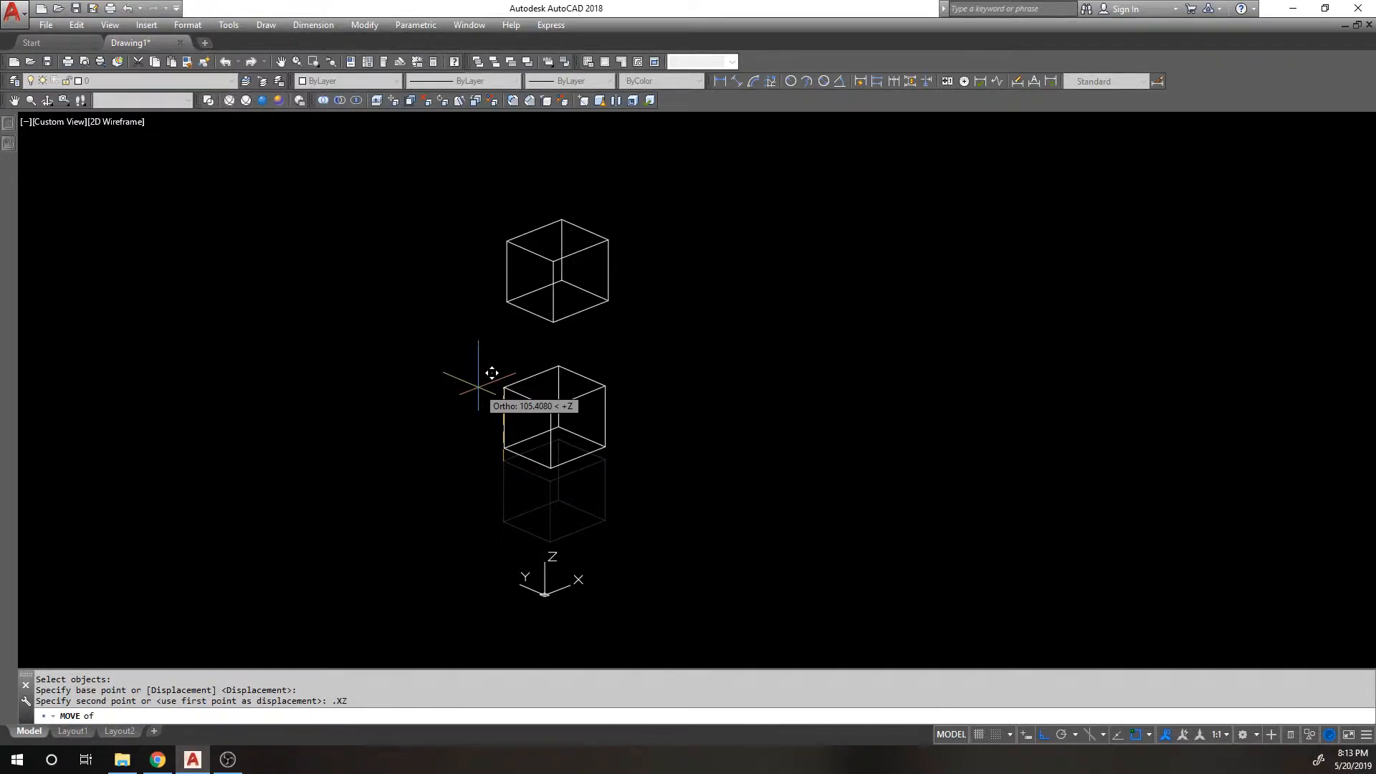
{"action": "left_click", "coordinate": [520, 226]}
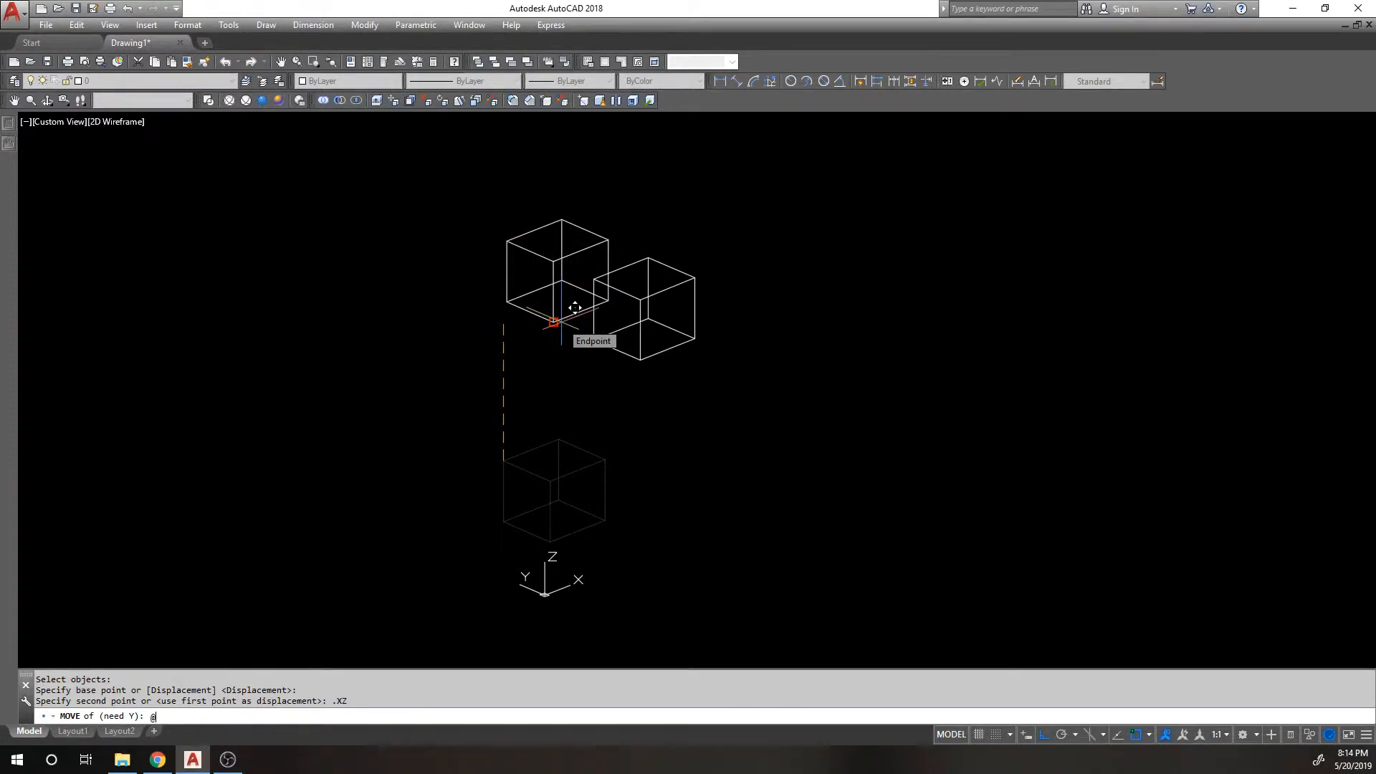
{"action": "key", "text": "Return"}
{"action": "middle_click_drag", "start_coordinate": [538, 209], "coordinate": [516, 548], "text": "shift"}
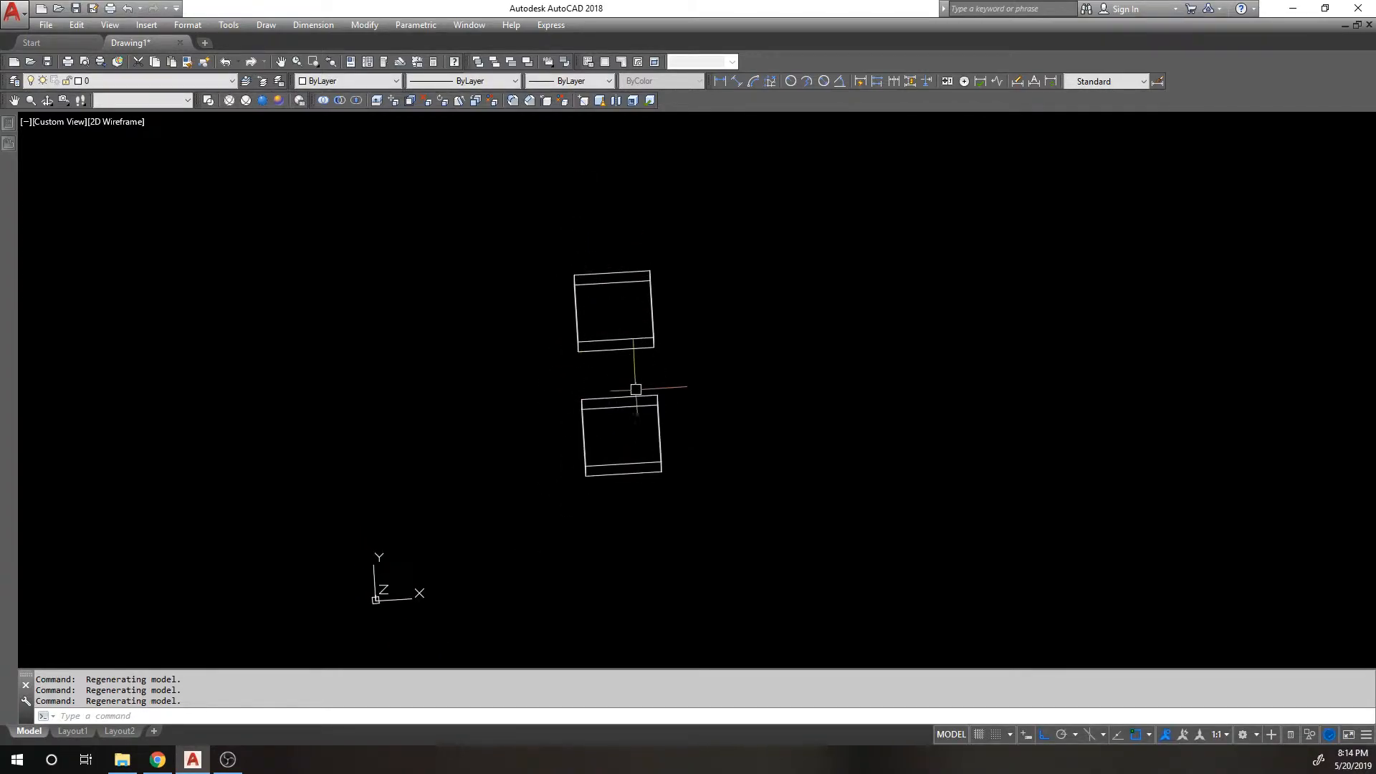
Move the front box along the negative X direction with ortho on, away from the other box
{"action": "scroll", "coordinate": [577, 402], "scroll_direction": "down", "scroll_amount": 3}
{"action": "middle_click_drag", "start_coordinate": [577, 403], "coordinate": [654, 332], "text": "shift"}
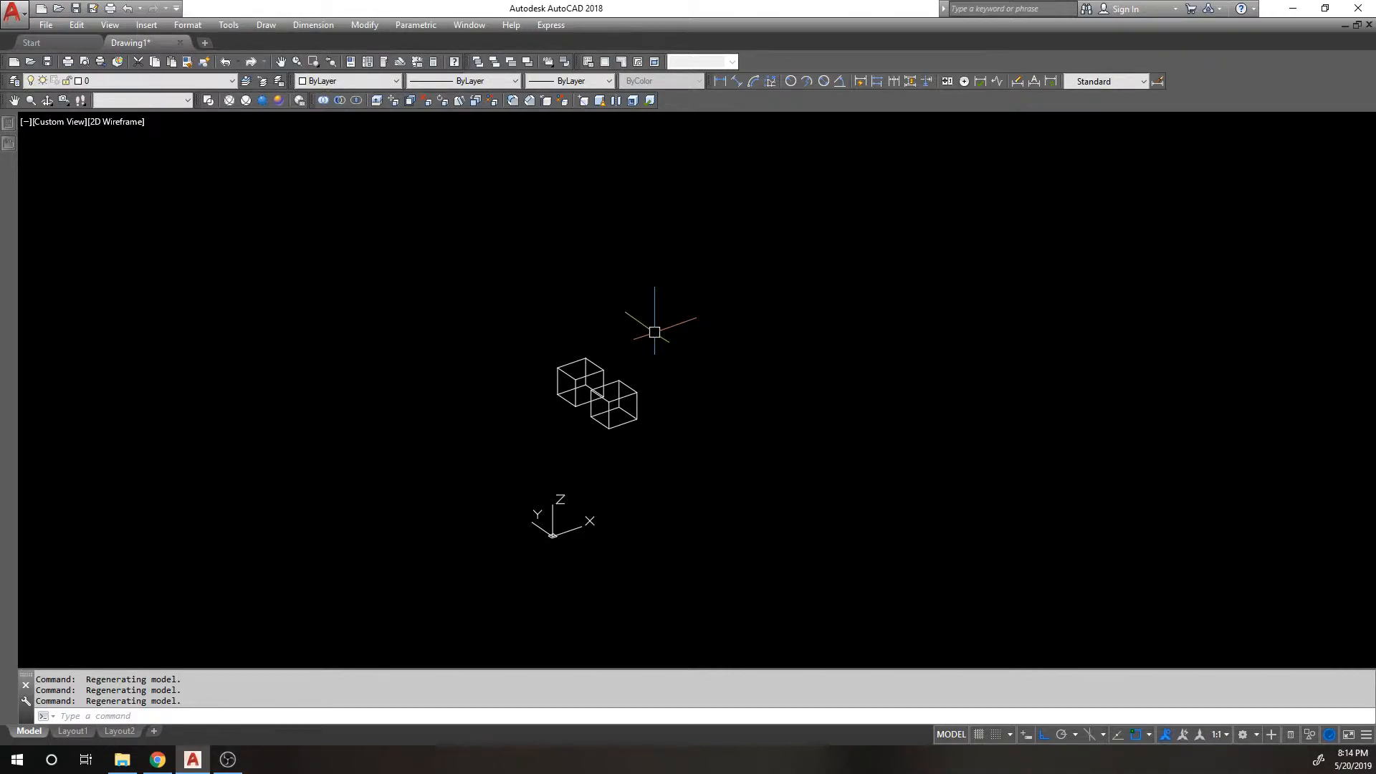
{"action": "type", "text": "m"}
{"action": "key", "text": "Return"}
{"action": "scroll", "coordinate": [655, 377], "scroll_direction": "up", "scroll_amount": 4}
{"action": "left_click", "coordinate": [552, 410]}
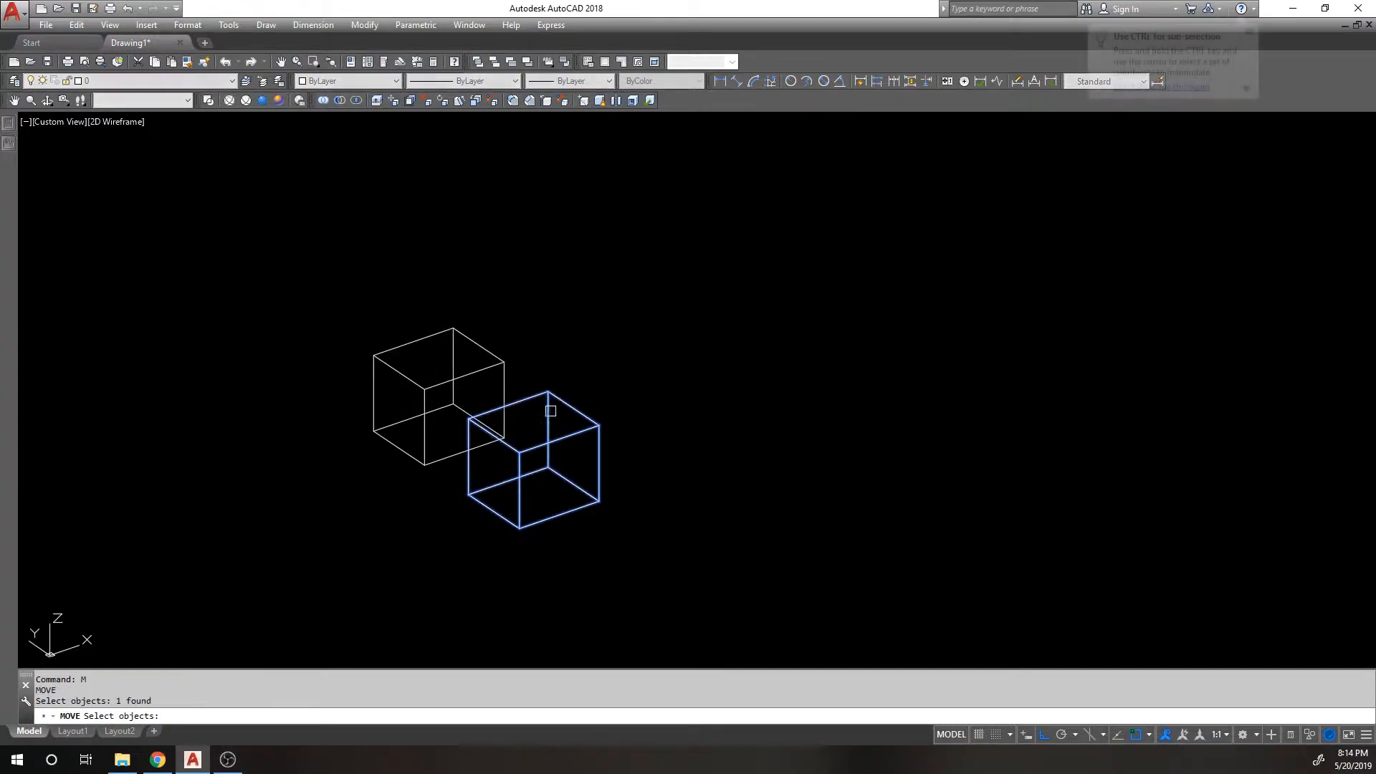
{"action": "key", "text": "Return"}
{"action": "scroll", "coordinate": [560, 383], "scroll_direction": "down", "scroll_amount": 2}
{"action": "middle_click_drag", "start_coordinate": [592, 374], "coordinate": [763, 343]}
{"action": "left_click", "coordinate": [628, 221]}
{"action": "left_click", "coordinate": [445, 283]}
{"action": "key", "text": "Return"}
{"action": "left_click", "coordinate": [530, 450]}
{"action": "key", "text": "Return"}
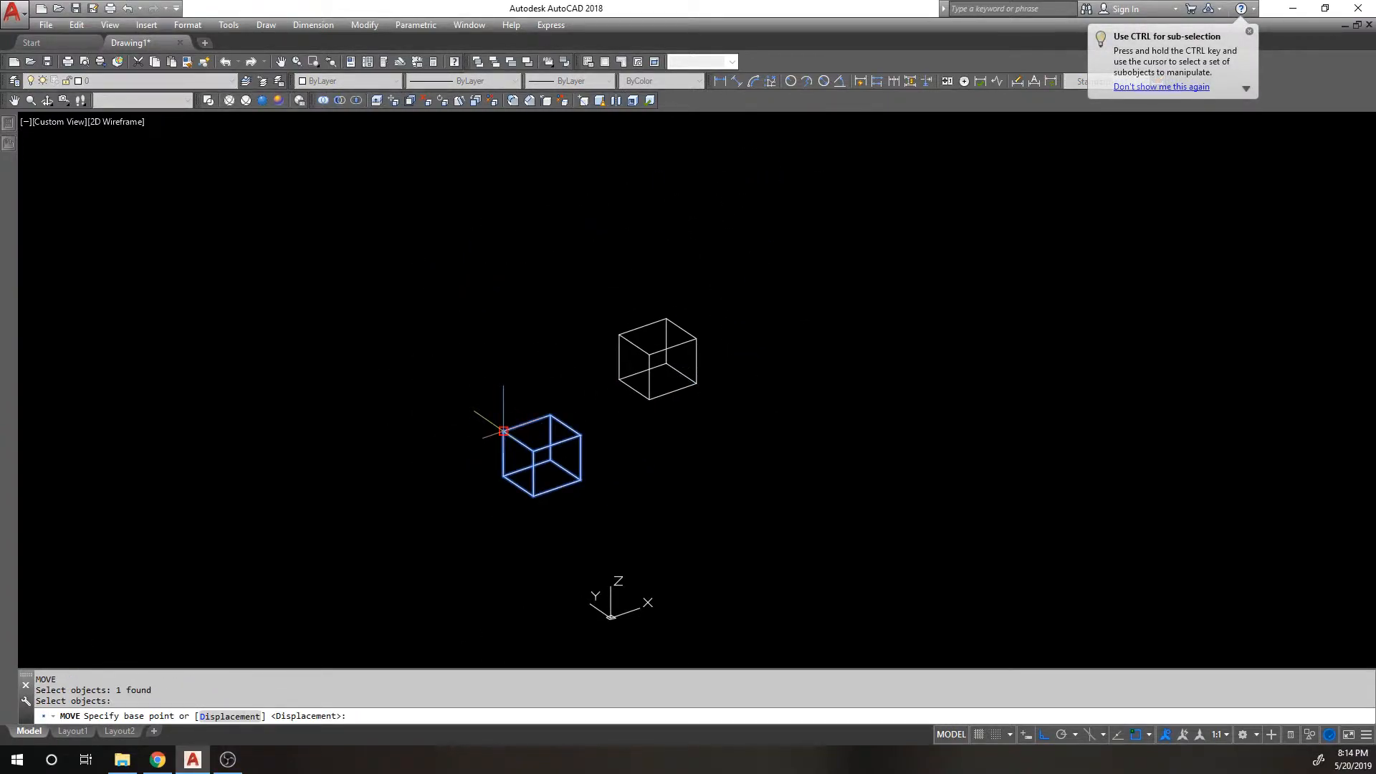
{"action": "left_click", "coordinate": [503, 431]}
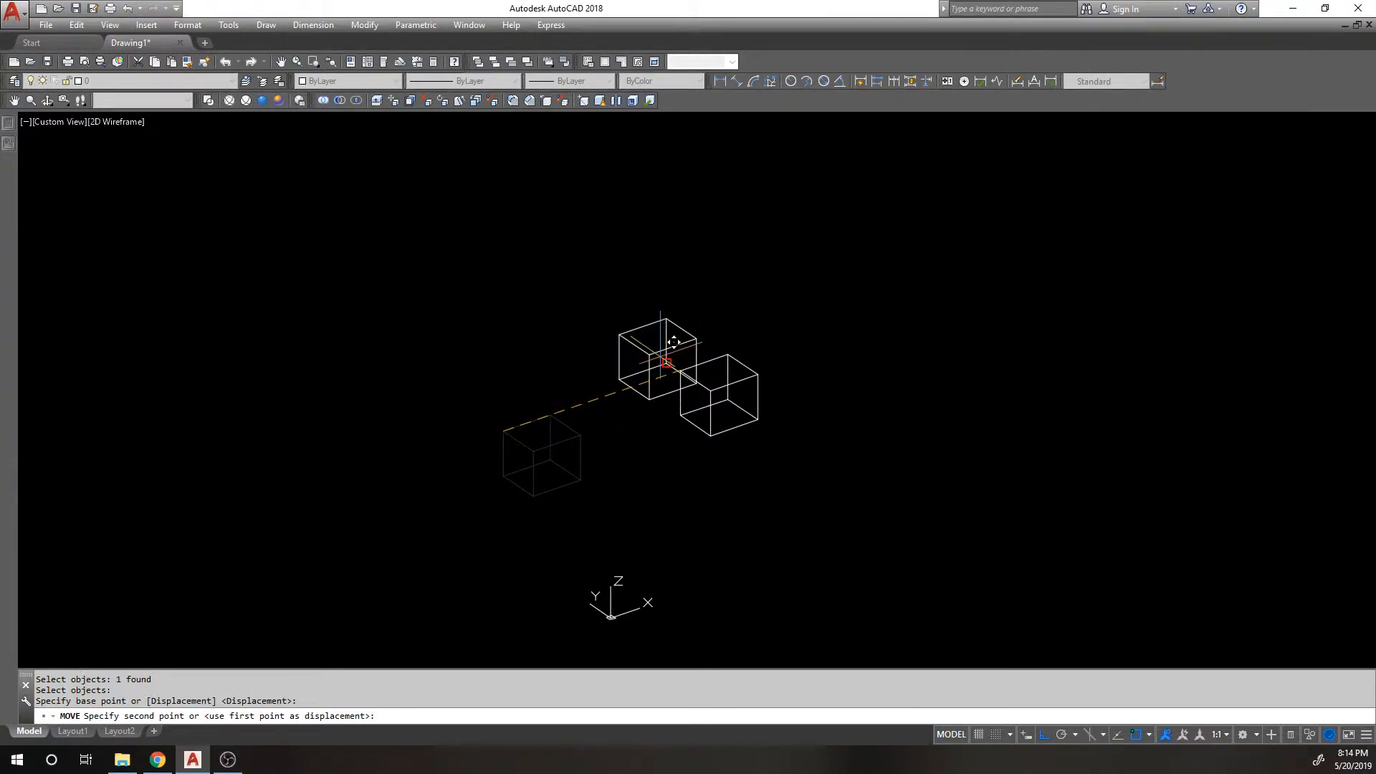
{"action": "key", "text": "Escape"}
Draw a long line in the negative Y direction from the rear box's top corner, extending past the box
{"action": "type", "text": "L"}
{"action": "key", "text": "Return"}
{"action": "left_click", "coordinate": [648, 353]}
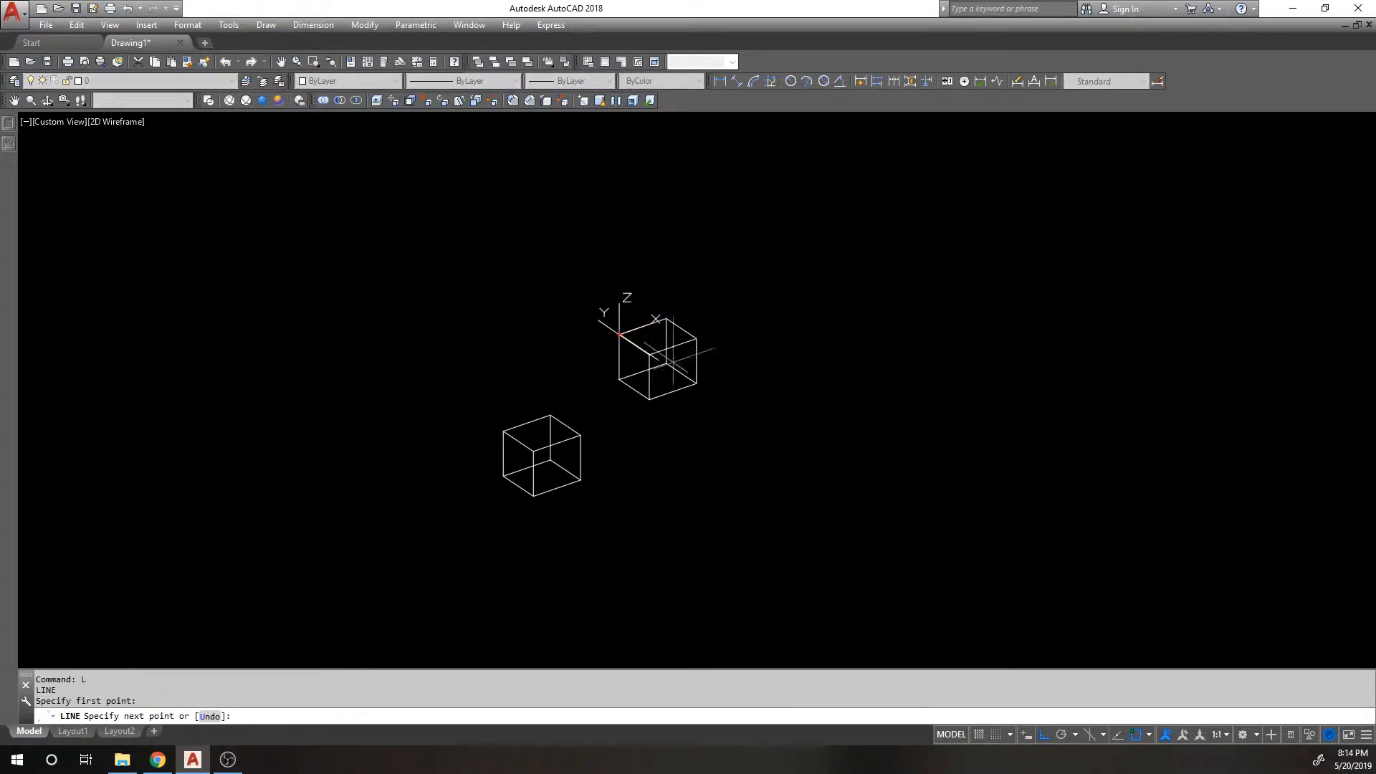
{"action": "left_click", "coordinate": [837, 479]}
{"action": "key", "text": "Return"}
Use ID to read the coordinates of the long line's midpoint and the other box's front top corner
{"action": "left_click", "coordinate": [717, 398]}
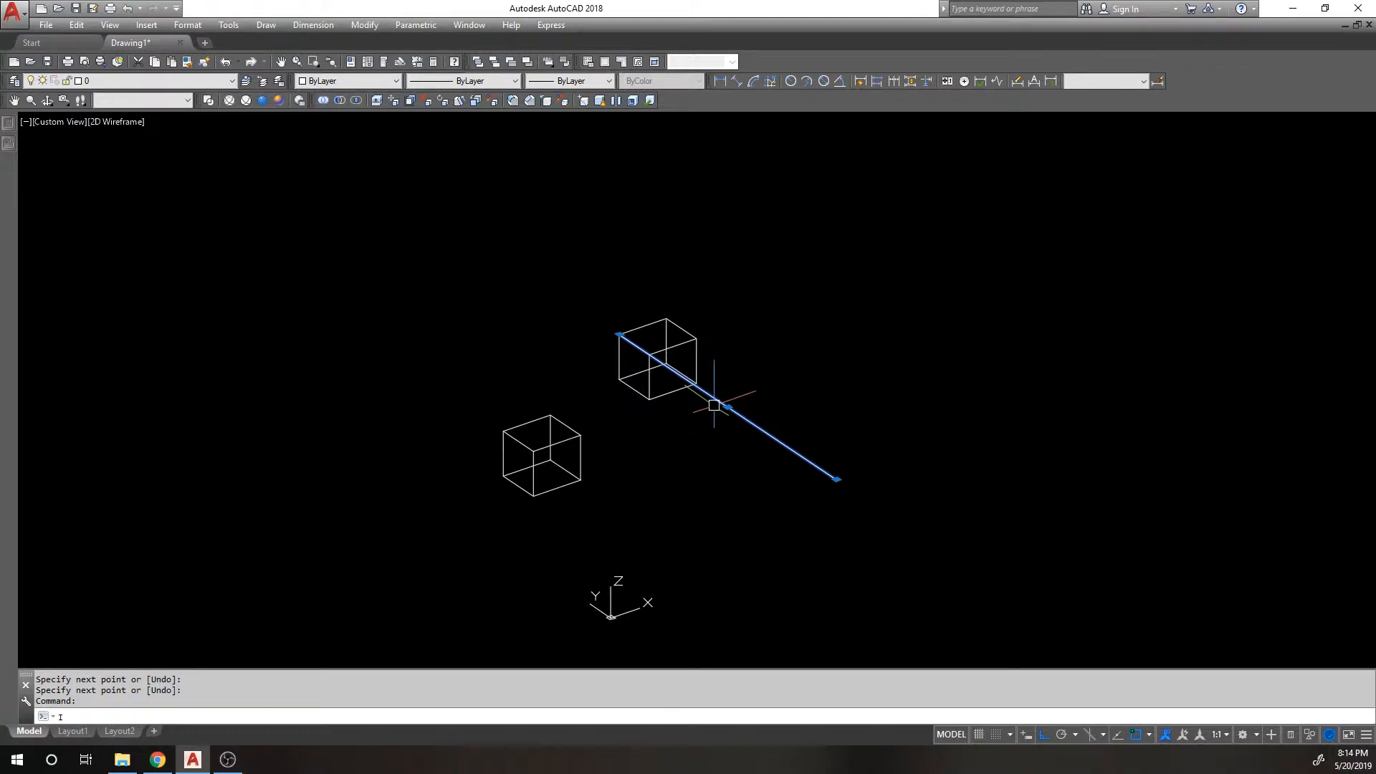
{"action": "type", "text": "ID"}
{"action": "key", "text": "Return"}
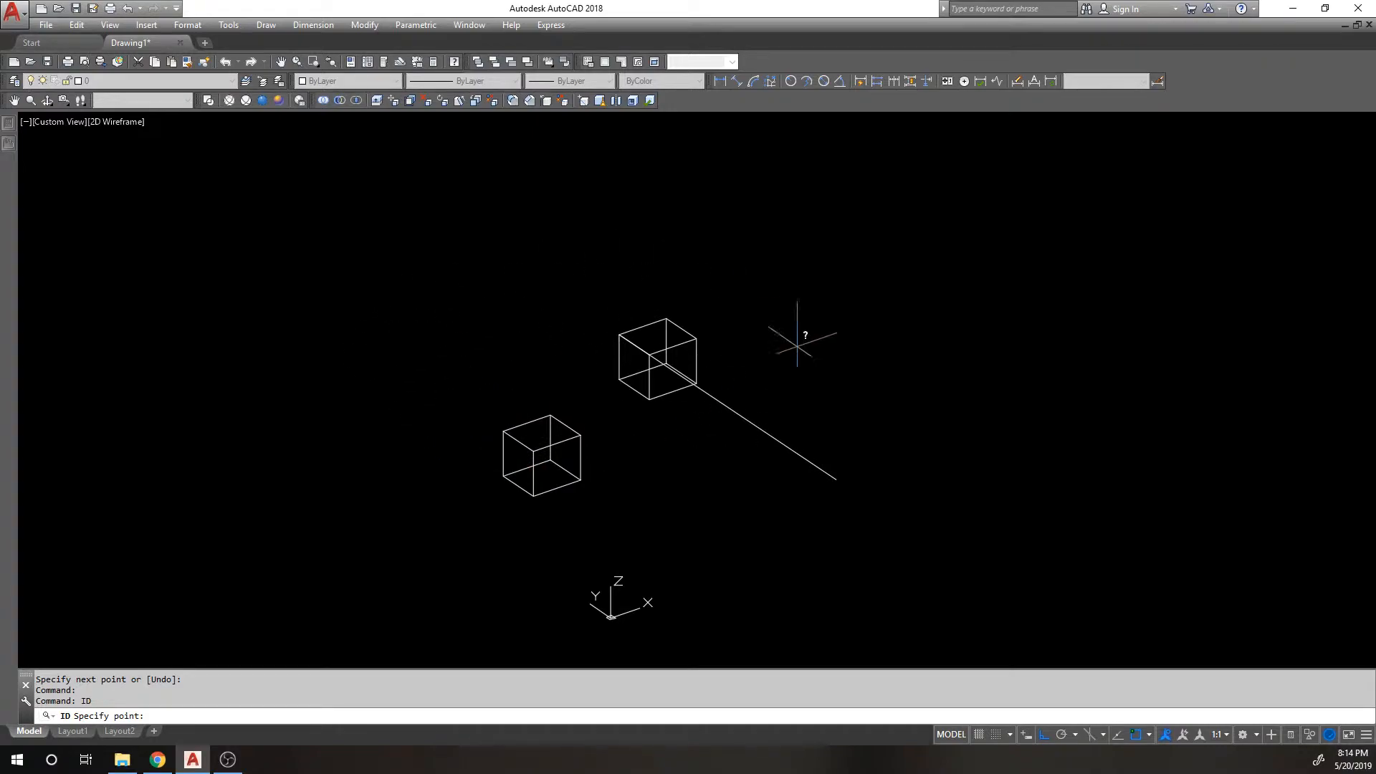
{"action": "left_click", "coordinate": [727, 407]}
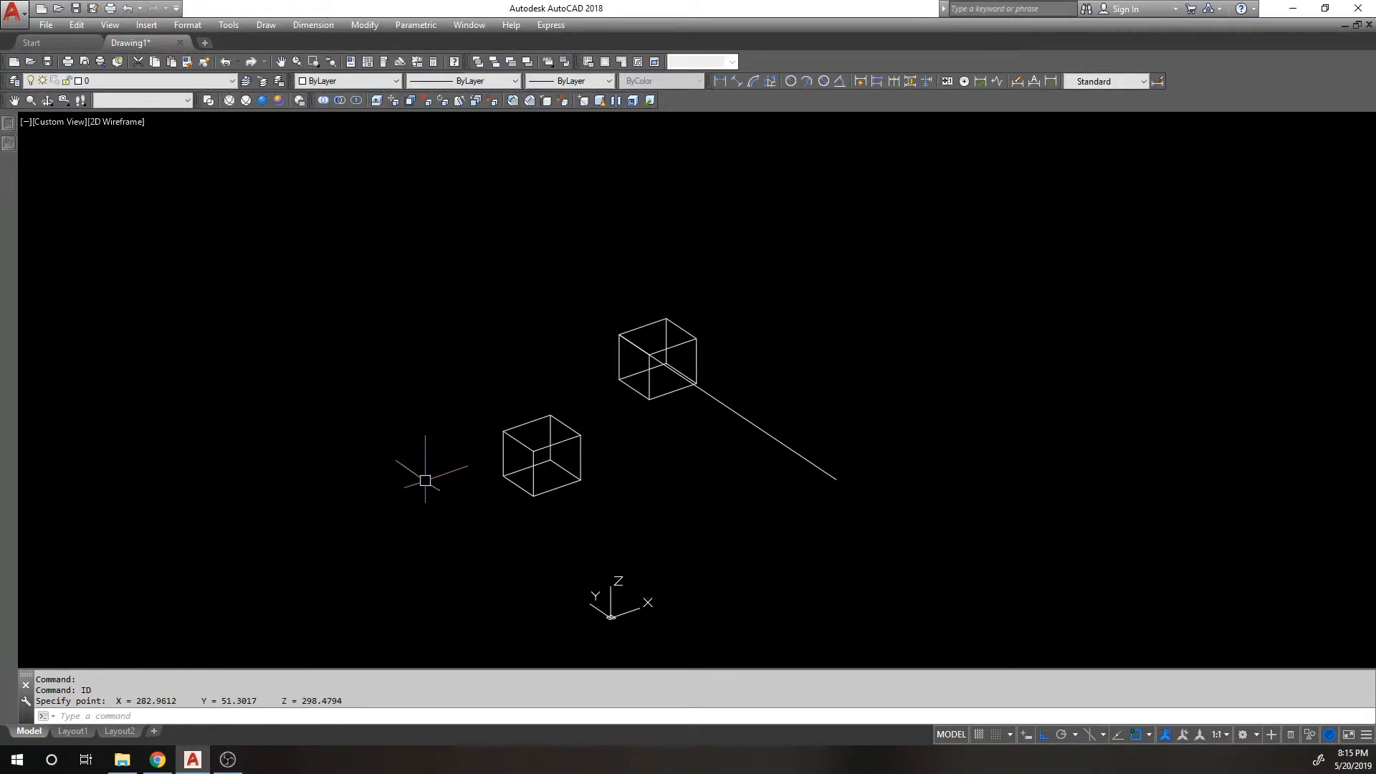
{"action": "key", "text": "Return"}
{"action": "left_click", "coordinate": [533, 451]}
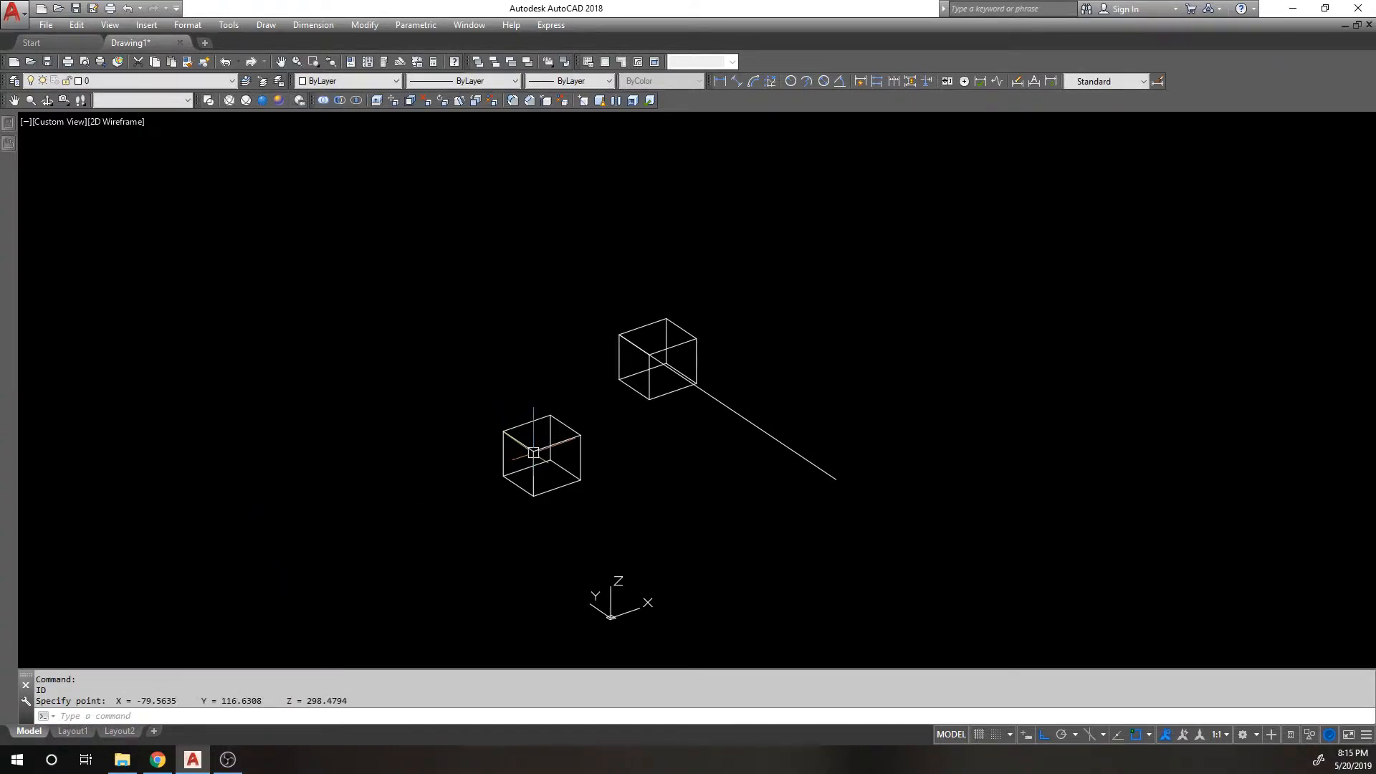
Use ID to read the coordinates of a point on the long line and the front box's rear top corner
{"action": "key", "text": "Return"}
{"action": "left_click", "coordinate": [752, 419]}
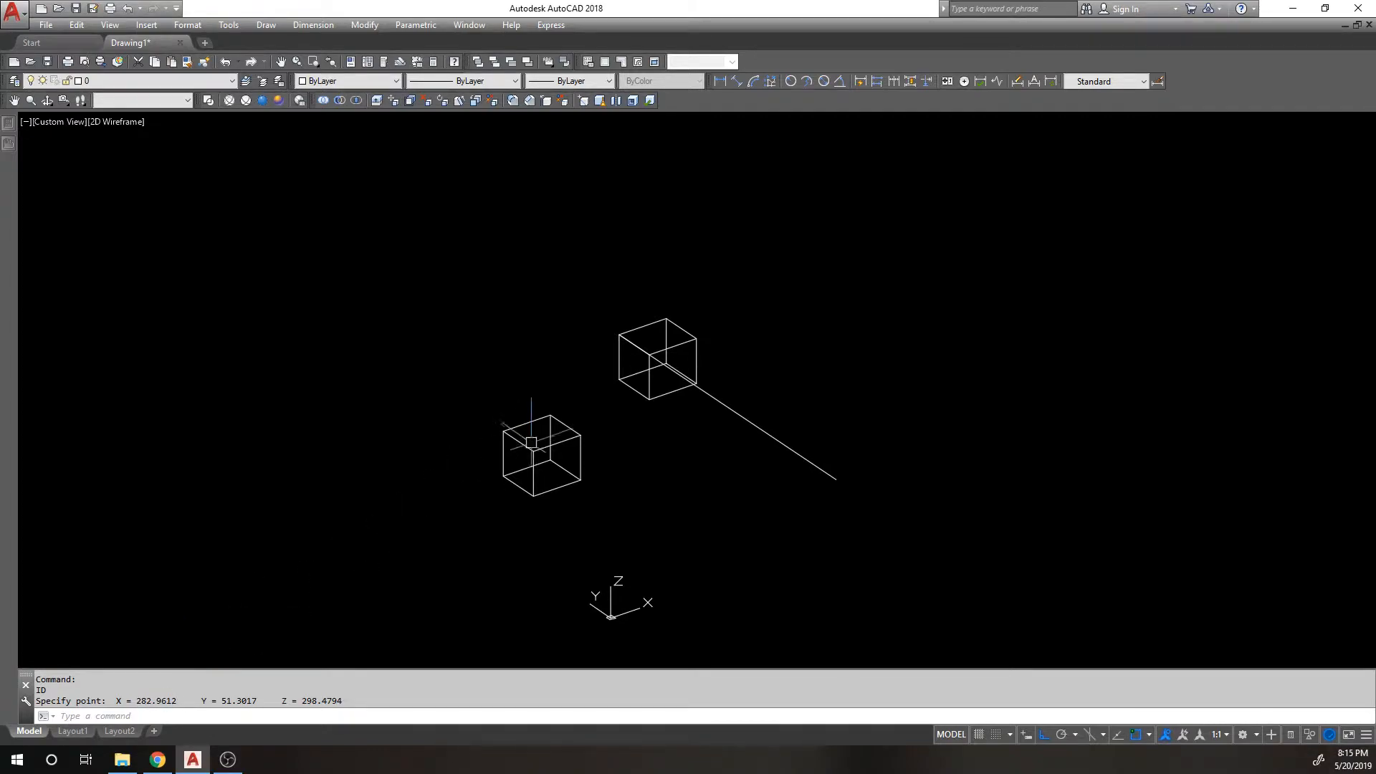
{"action": "key", "text": "Return"}
{"action": "left_click", "coordinate": [493, 432]}
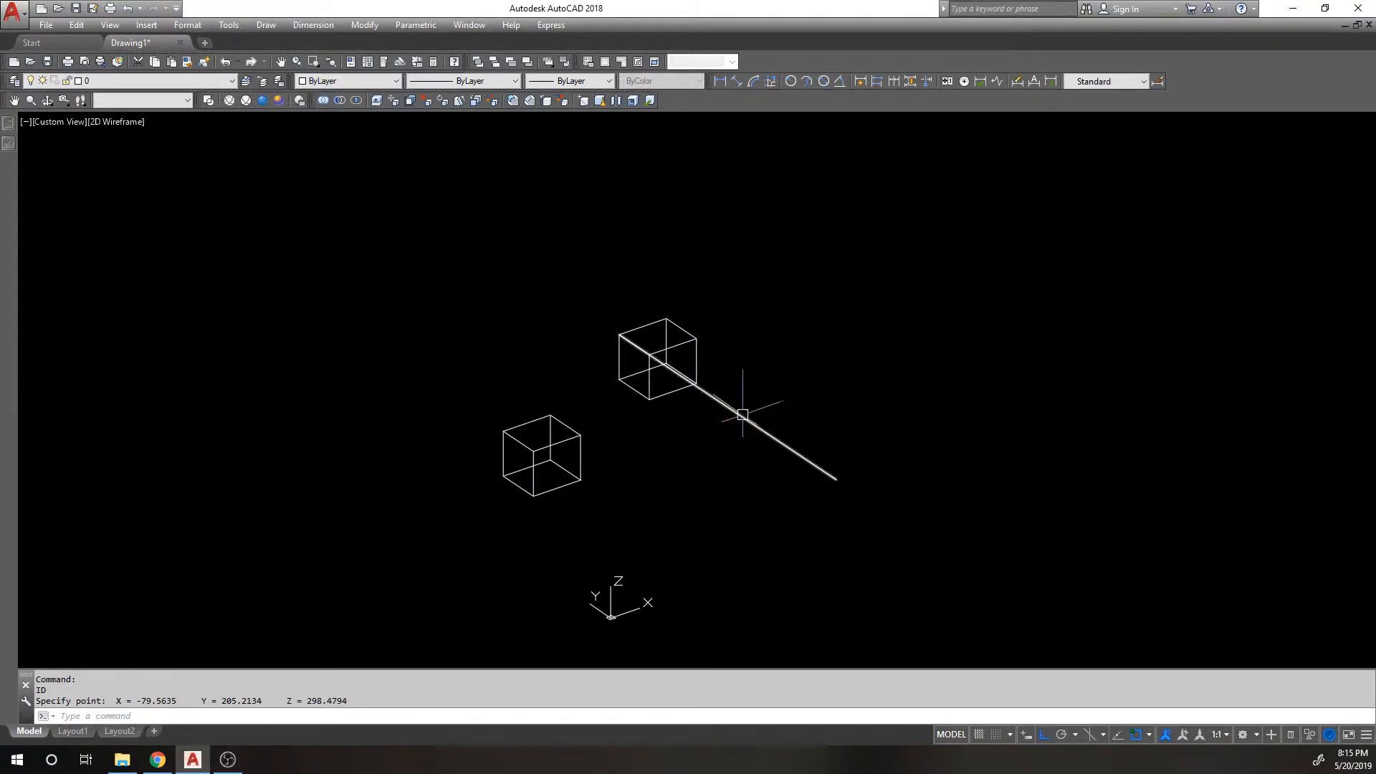
Stretch the long line's free end to the opposite side, extending from the rear box in the positive Y direction
{"action": "left_click", "coordinate": [829, 476]}
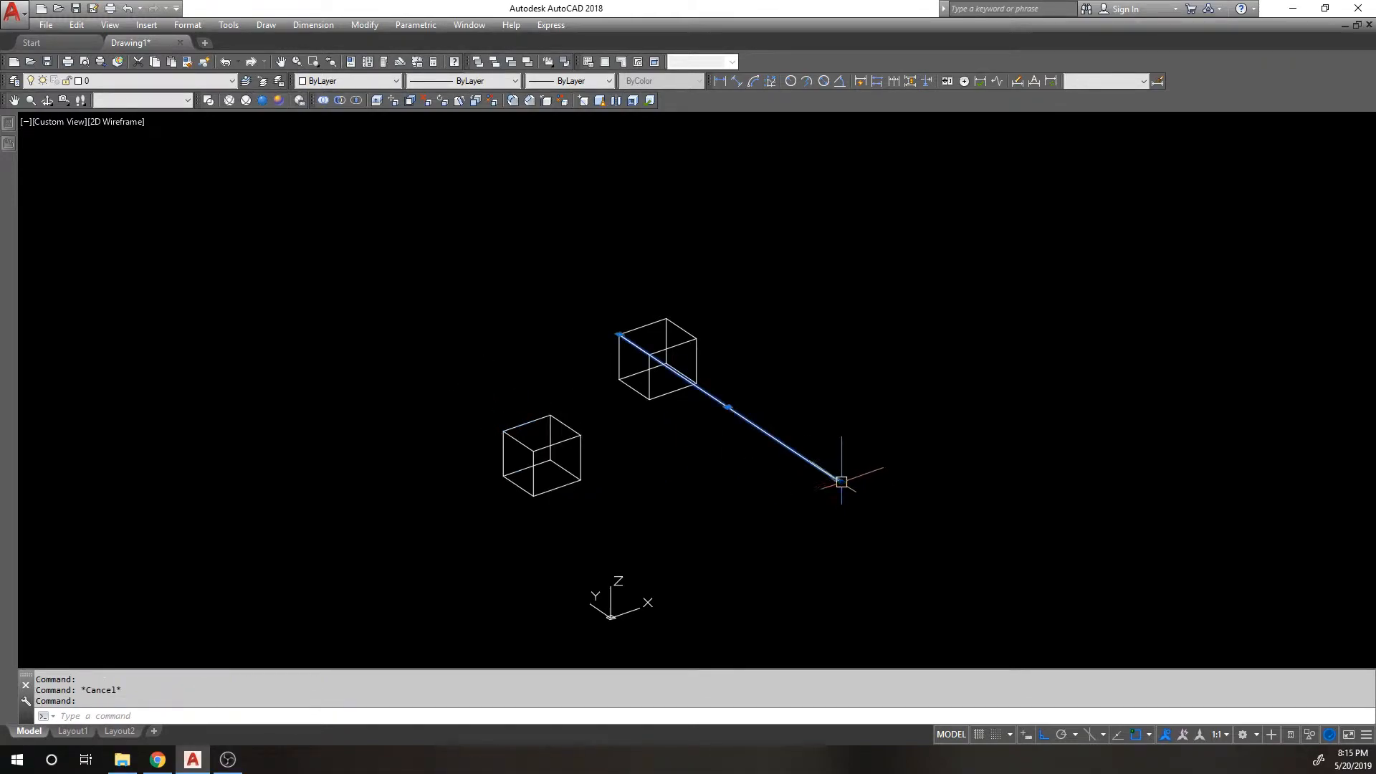
{"action": "left_click", "coordinate": [837, 479]}
{"action": "left_click", "coordinate": [453, 224]}
{"action": "key", "text": "Escape"}
Move the front box into X alignment using the .X filter on the rear box's front top corner and @ for YZ
{"action": "type", "text": "M"}
{"action": "key", "text": "Return"}
{"action": "left_click", "coordinate": [538, 474]}
{"action": "key", "text": "Return"}
{"action": "left_click", "coordinate": [503, 431]}
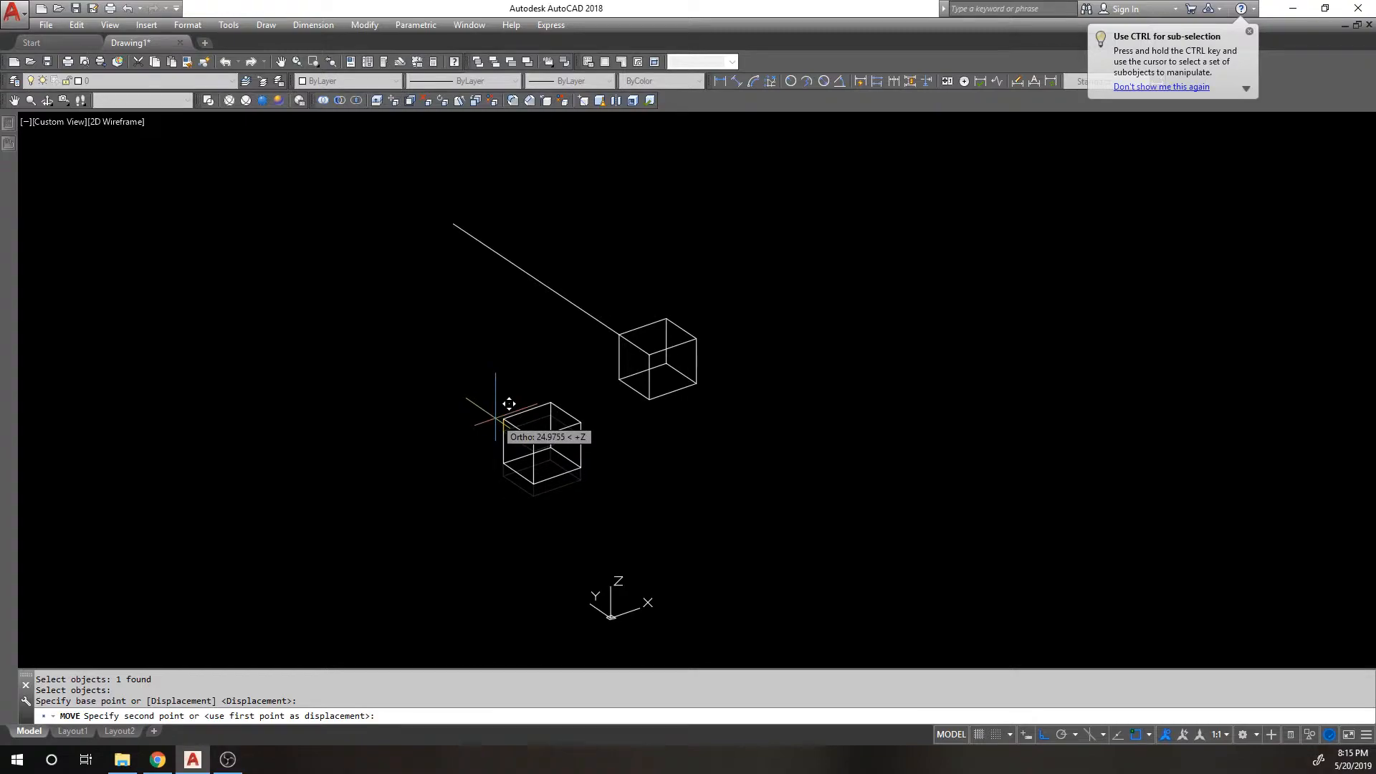
{"action": "type", "text": ".x"}
{"action": "key", "text": "Return"}
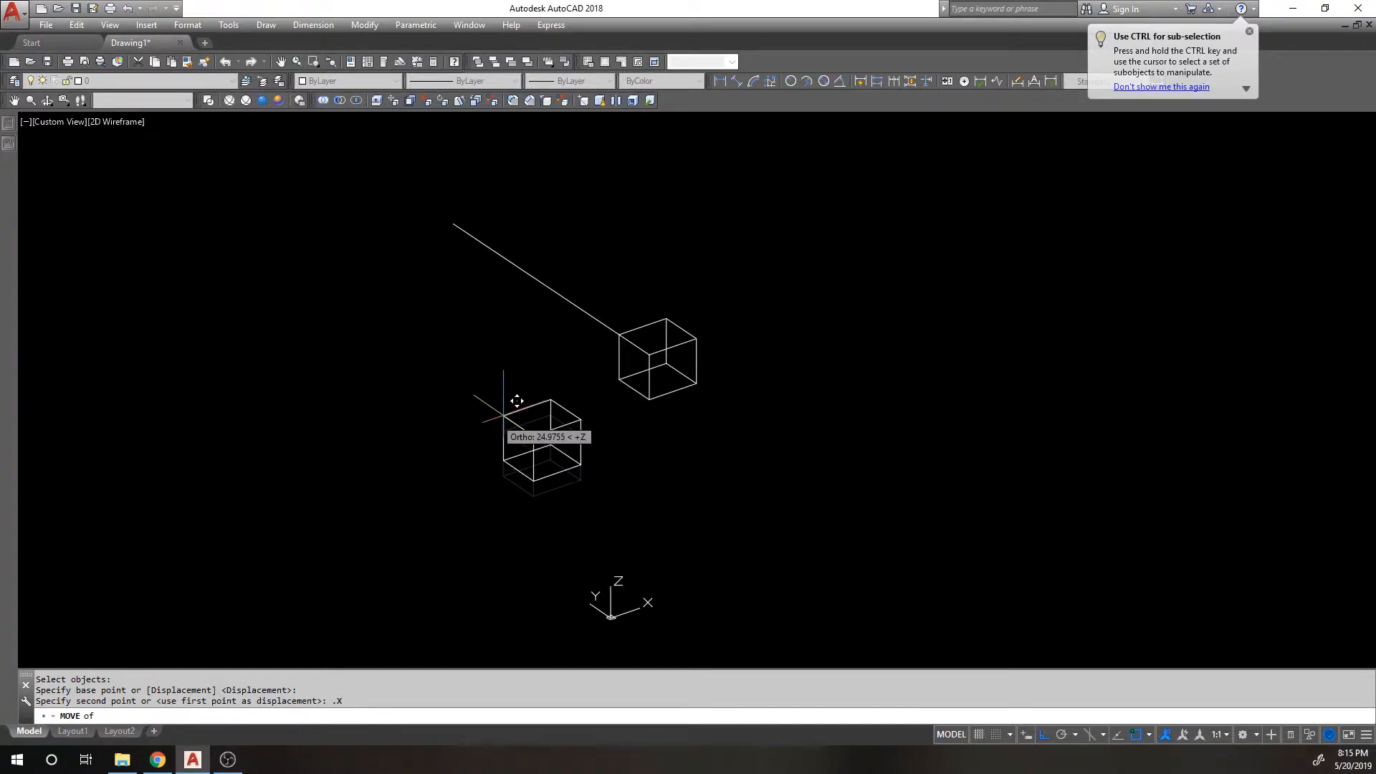
{"action": "left_click", "coordinate": [664, 335]}
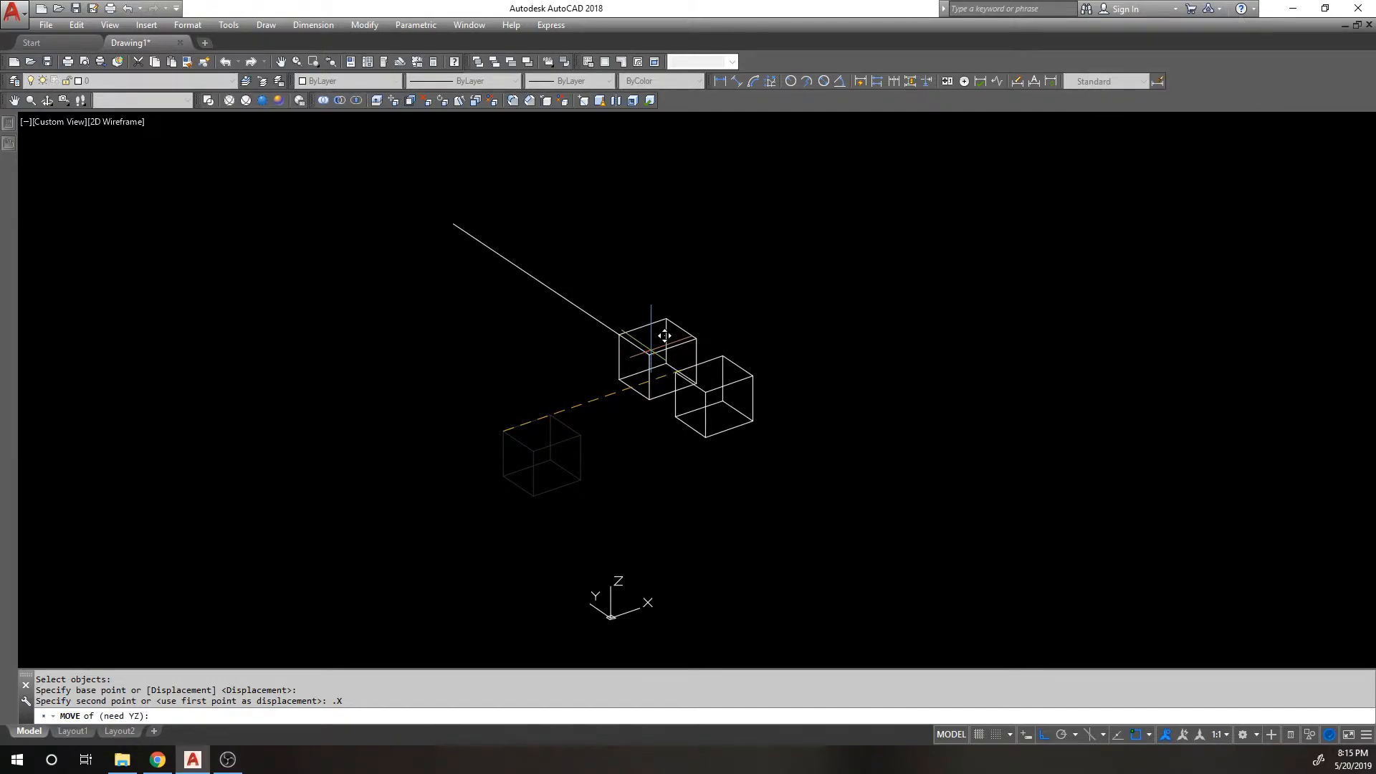
{"action": "type", "text": "@"}
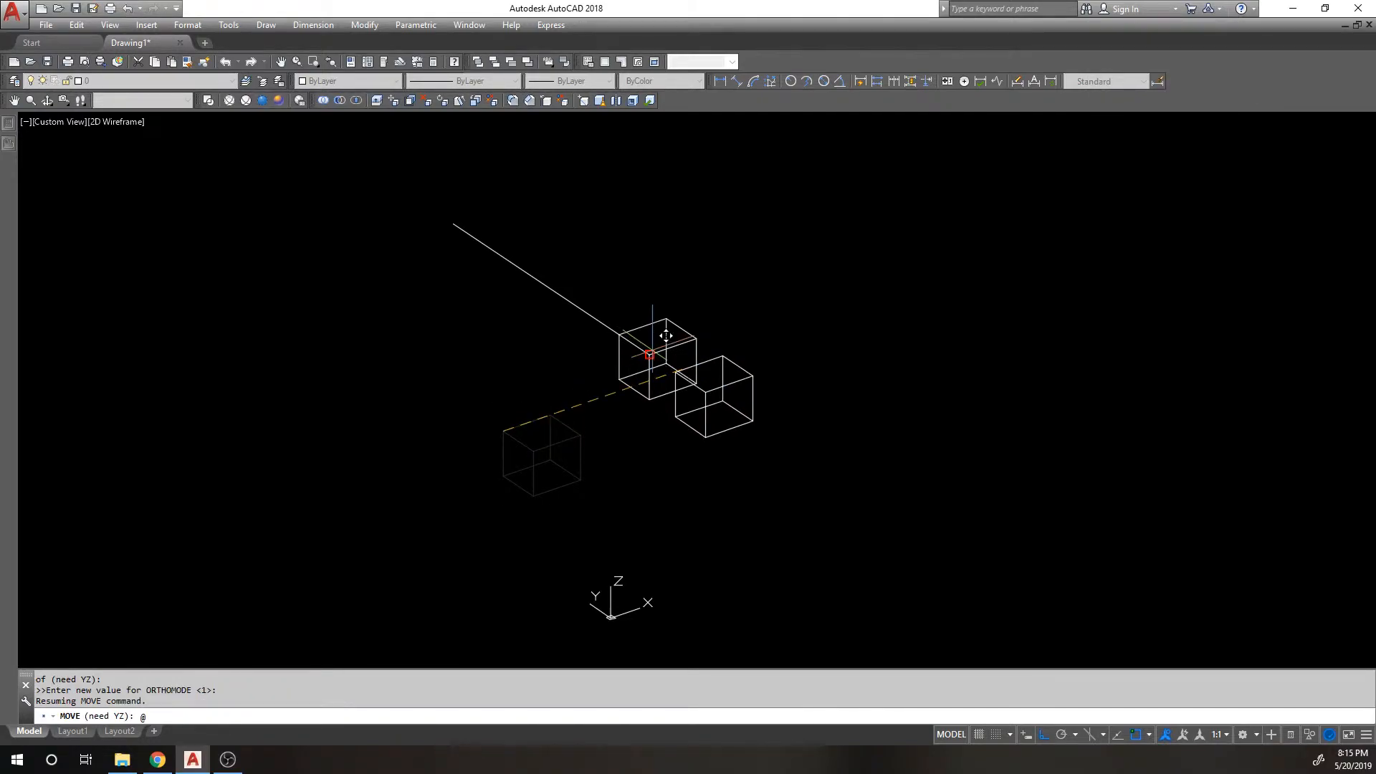
{"action": "key", "text": "Return"}
Stretch the line's free end back in the negative Y direction past the moved box and inspect the corner alignment
{"action": "left_click", "coordinate": [554, 307]}
{"action": "left_click", "coordinate": [426, 198]}
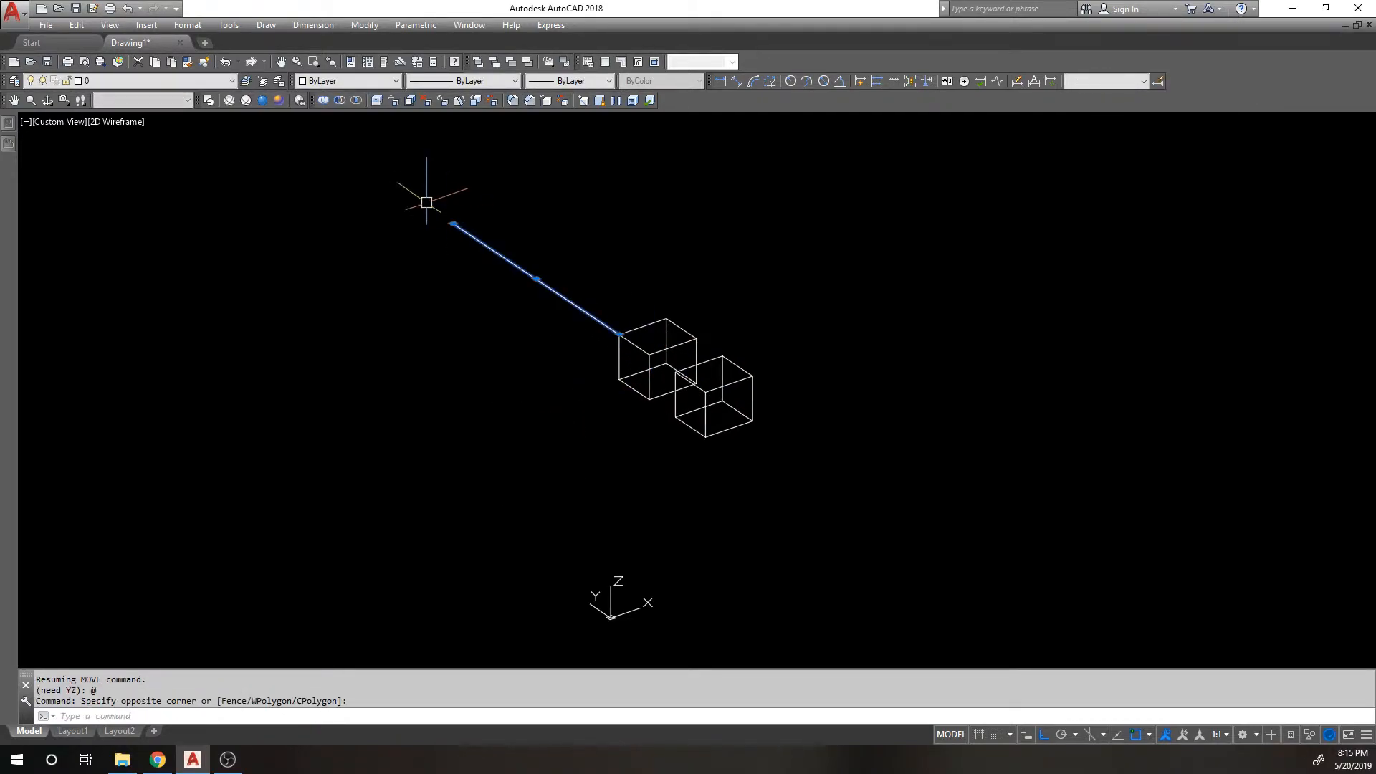
{"action": "left_click", "coordinate": [779, 426]}
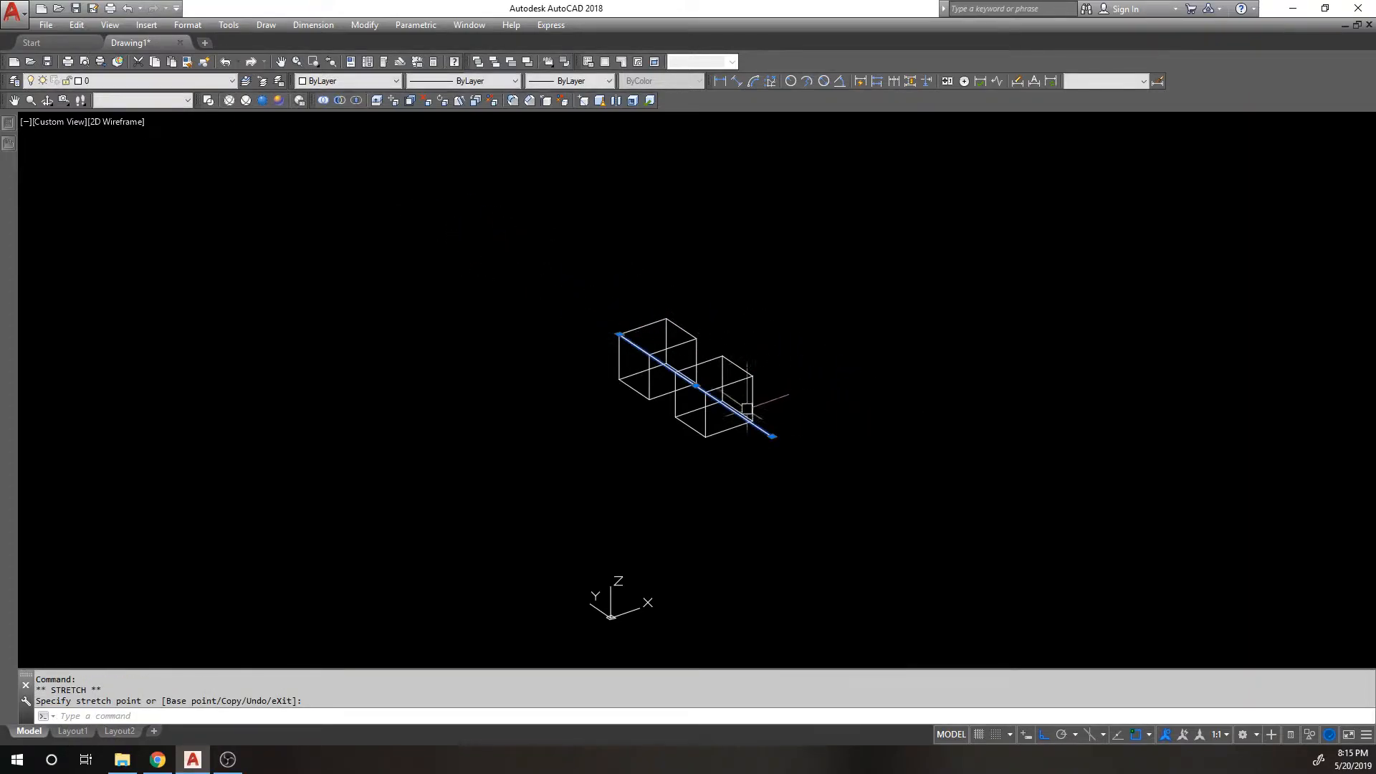
{"action": "key", "text": "Escape"}
{"action": "scroll", "coordinate": [726, 403], "scroll_direction": "up", "scroll_amount": 3}
{"action": "scroll", "coordinate": [726, 402], "scroll_direction": "up", "scroll_amount": 5}
{"action": "left_click", "coordinate": [724, 384]}
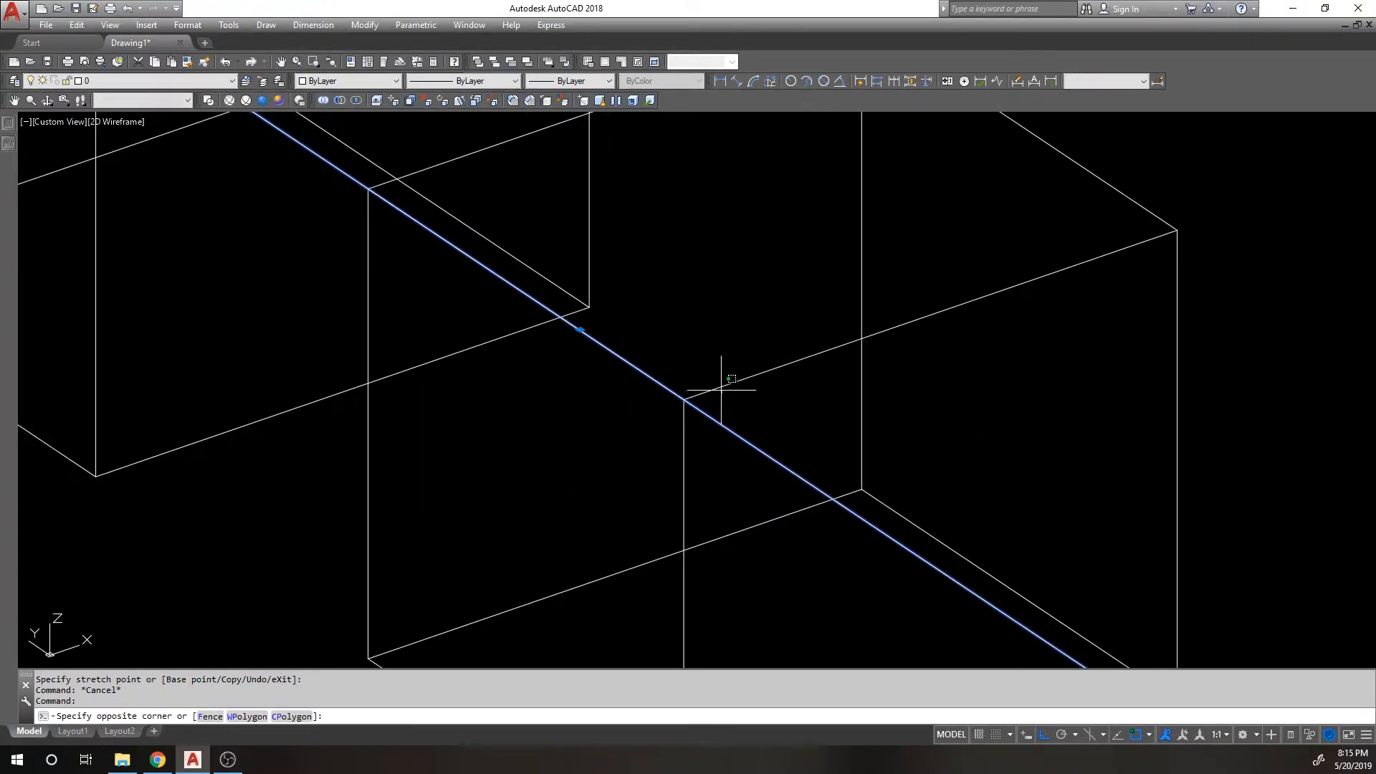
{"action": "key", "text": "Escape"}
{"action": "scroll", "coordinate": [701, 372], "scroll_direction": "down", "scroll_amount": 5}
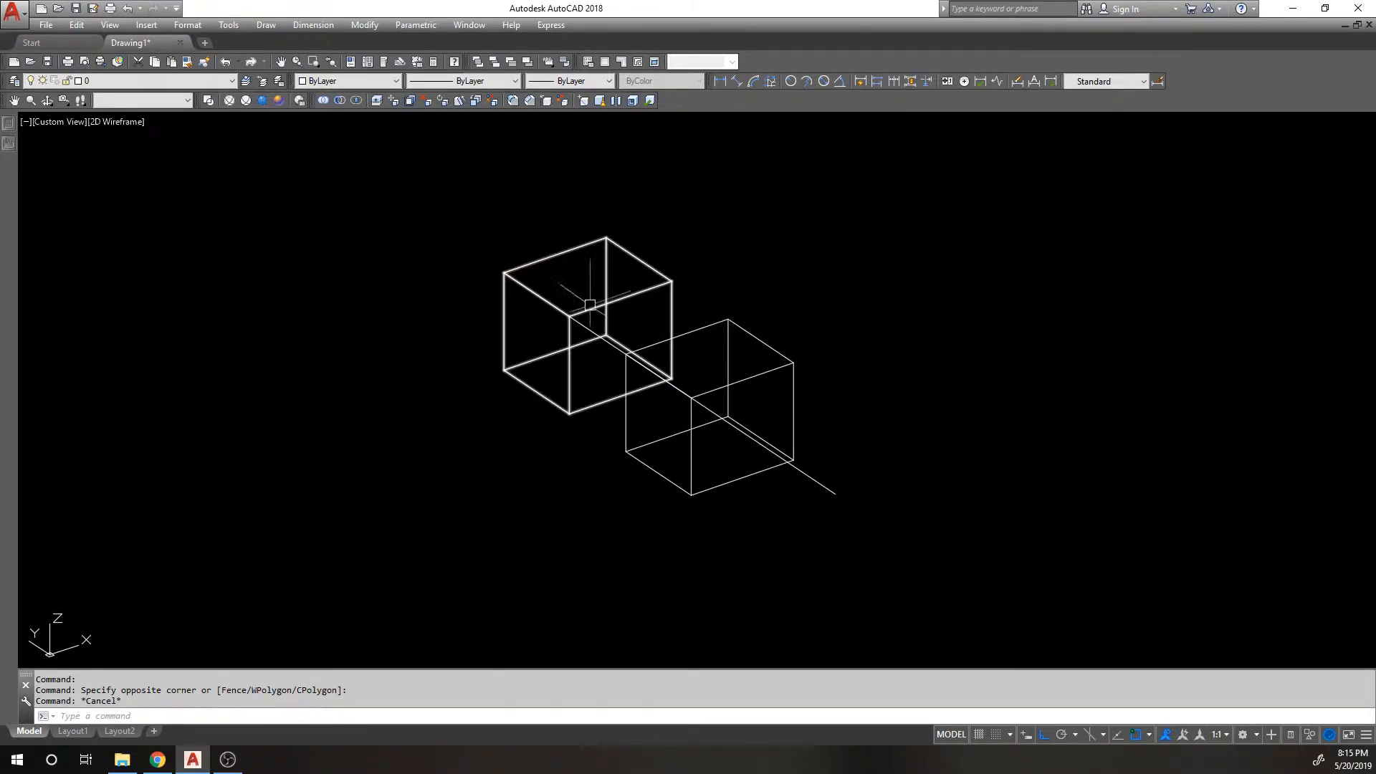
Erase the long alignment line running through both boxes
{"action": "left_click", "coordinate": [817, 483]}
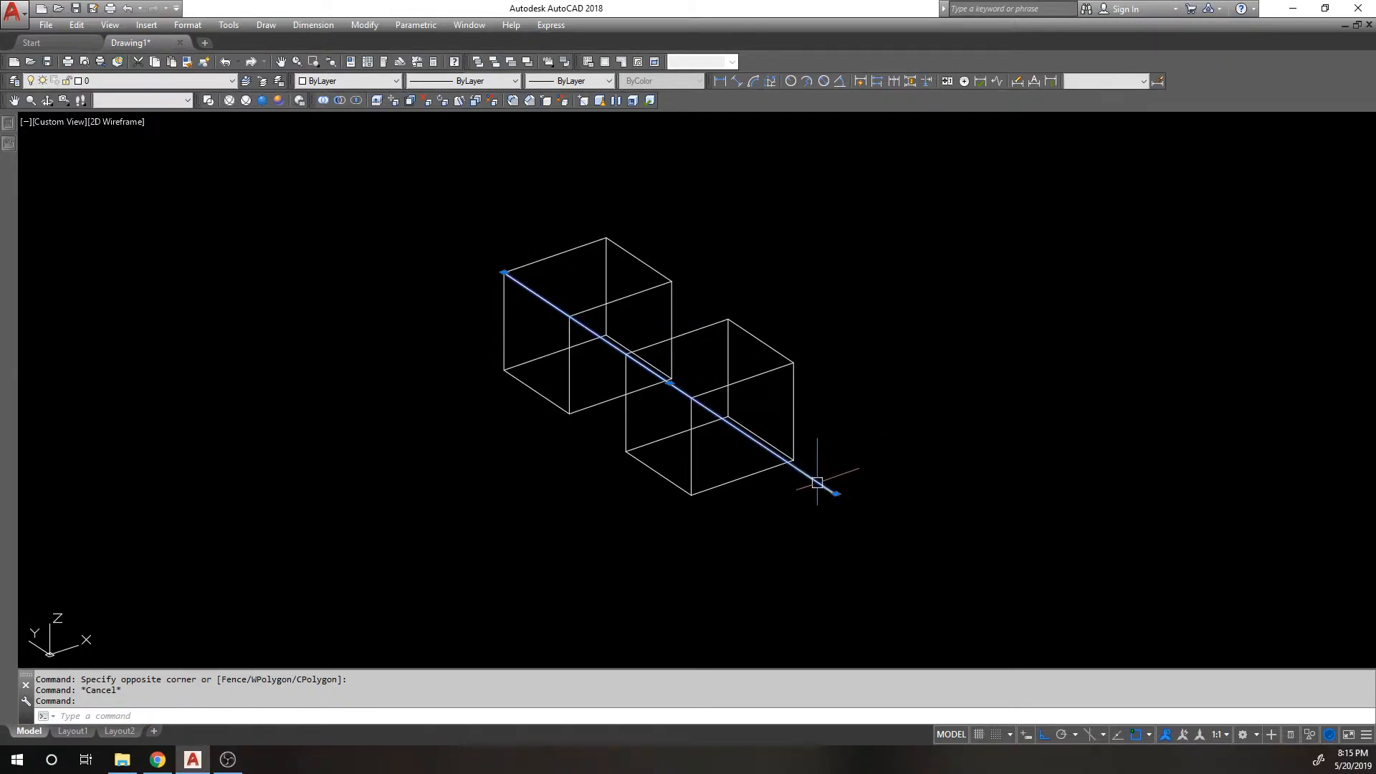
{"action": "key", "text": "Return"}
{"action": "scroll", "coordinate": [816, 483], "scroll_direction": "down", "scroll_amount": 3}
{"action": "mouse_move", "coordinate": [743, 463]}
{"action": "middle_mouse_down"}
{"action": "mouse_move", "coordinate": [560, 405]}
{"action": "mouse_move", "coordinate": [642, 398]}
{"action": "middle_mouse_up"}
{"action": "scroll", "coordinate": [570, 406], "scroll_direction": "down", "scroll_amount": 1}
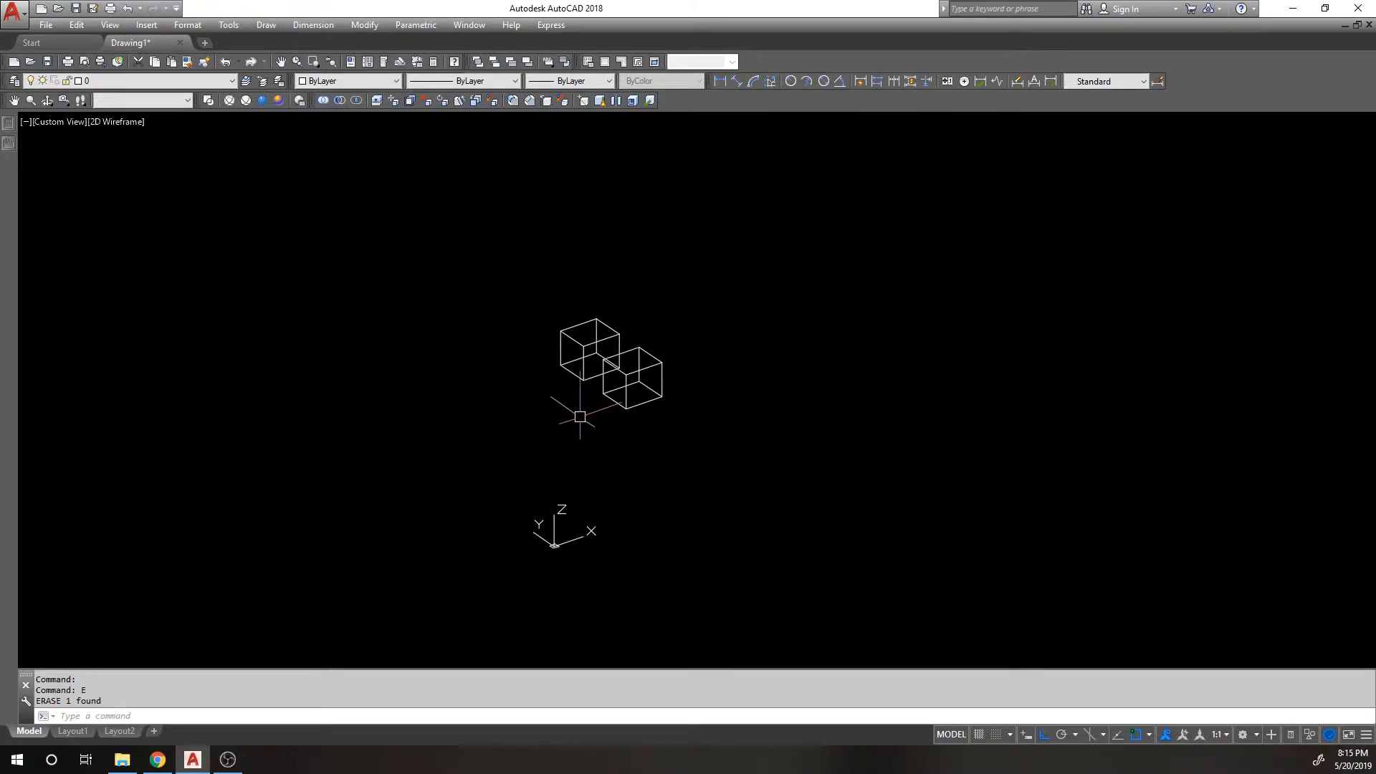
Switch to the Top view of the two boxes and toggle object snap tracking on and off
{"action": "left_click", "coordinate": [791, 437]}
{"action": "left_click", "coordinate": [426, 223]}
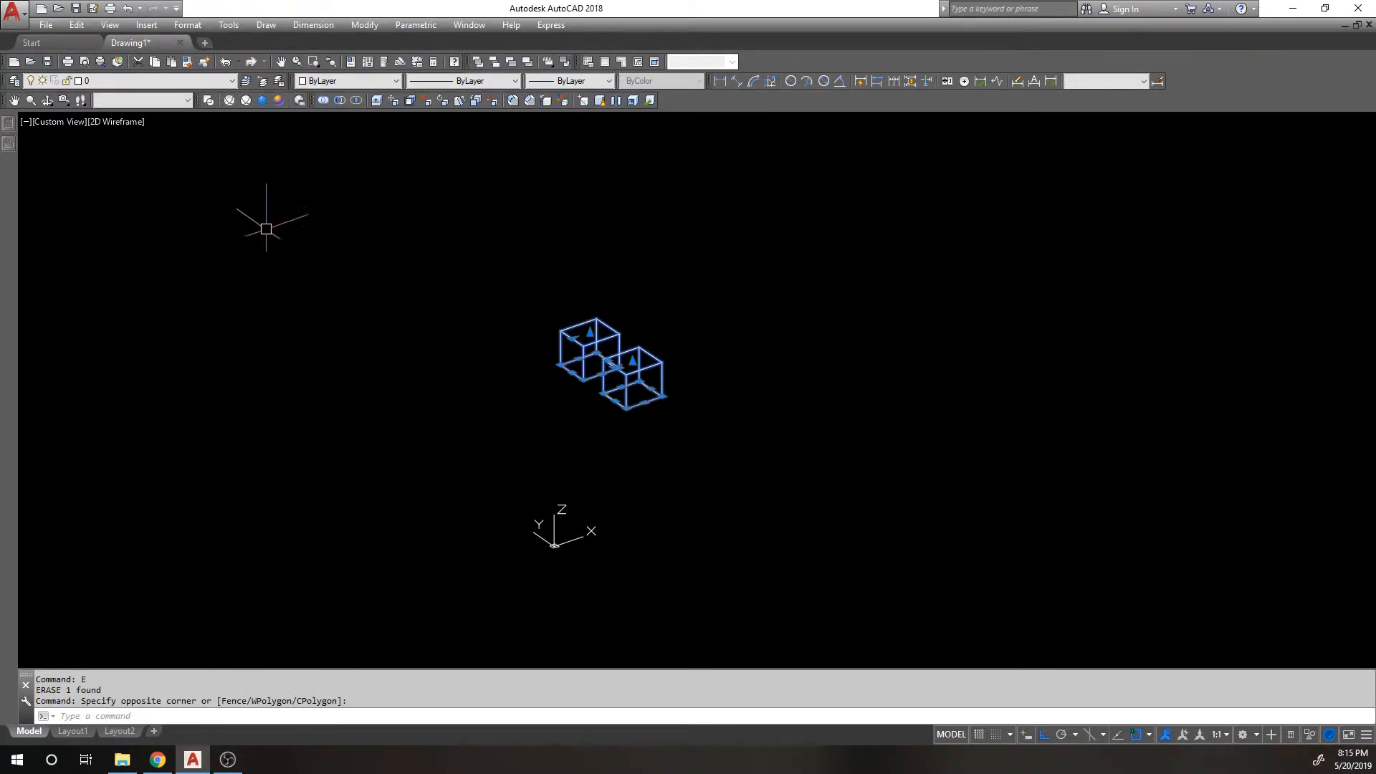
{"action": "key", "text": "Escape"}
{"action": "left_click", "coordinate": [59, 121]}
{"action": "left_click", "coordinate": [107, 115]}
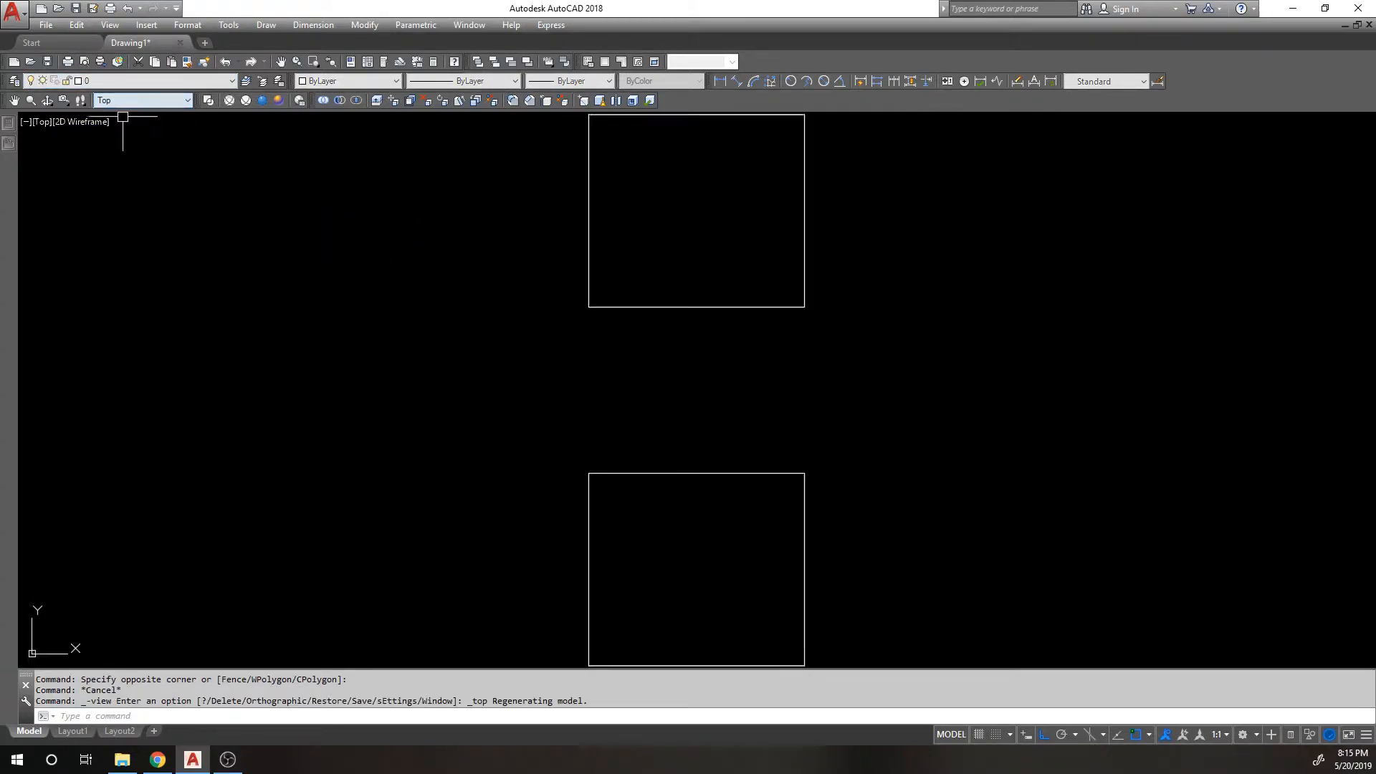
{"action": "scroll", "coordinate": [283, 309], "scroll_direction": "down", "scroll_amount": 1}
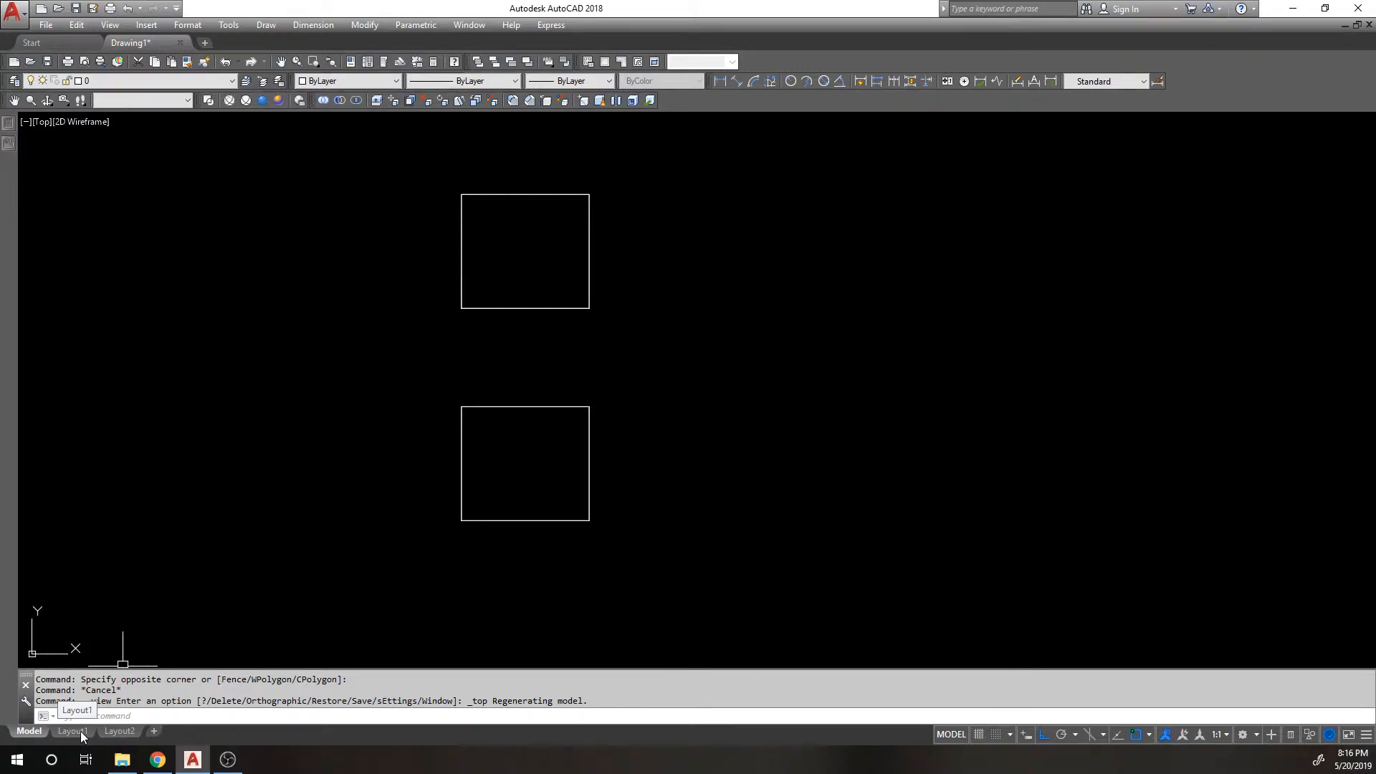
{"action": "left_click", "coordinate": [1118, 735]}
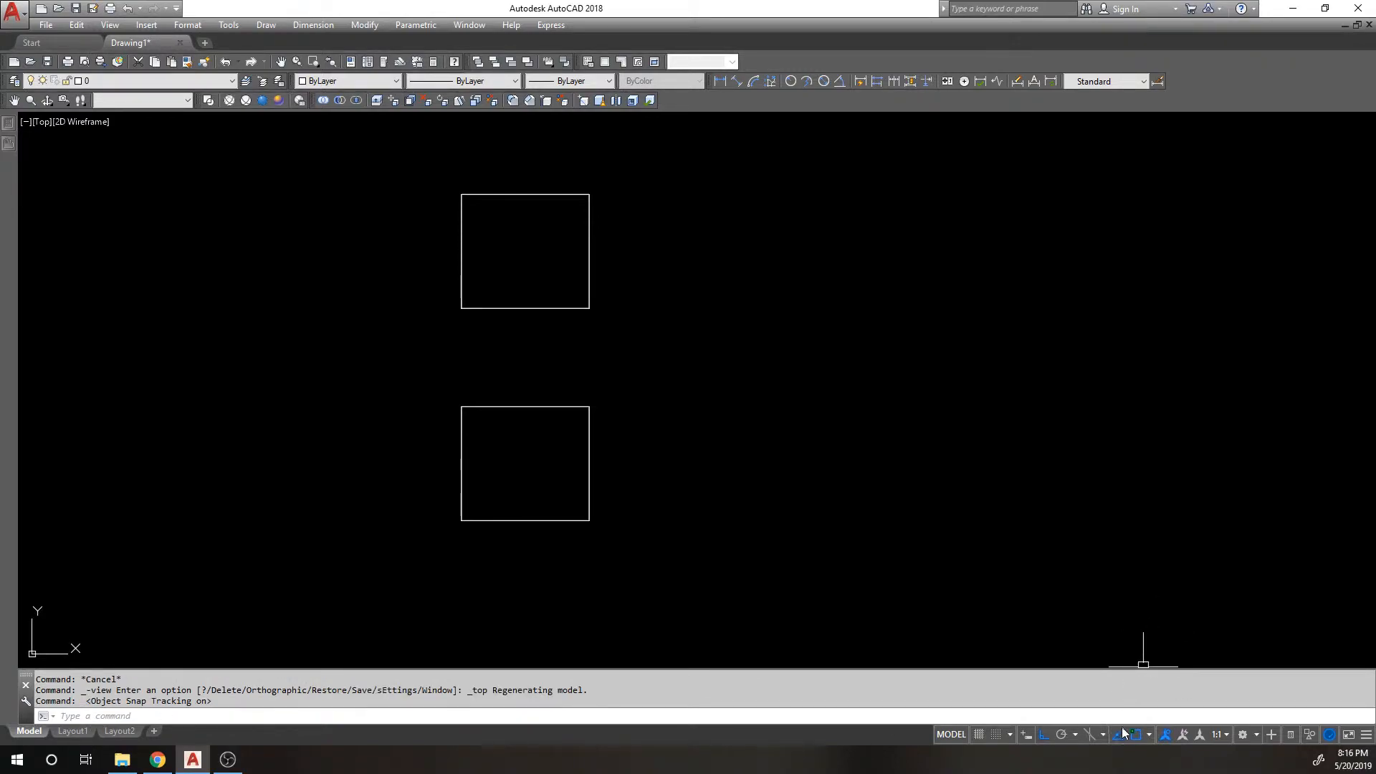
{"action": "left_click", "coordinate": [1117, 736]}
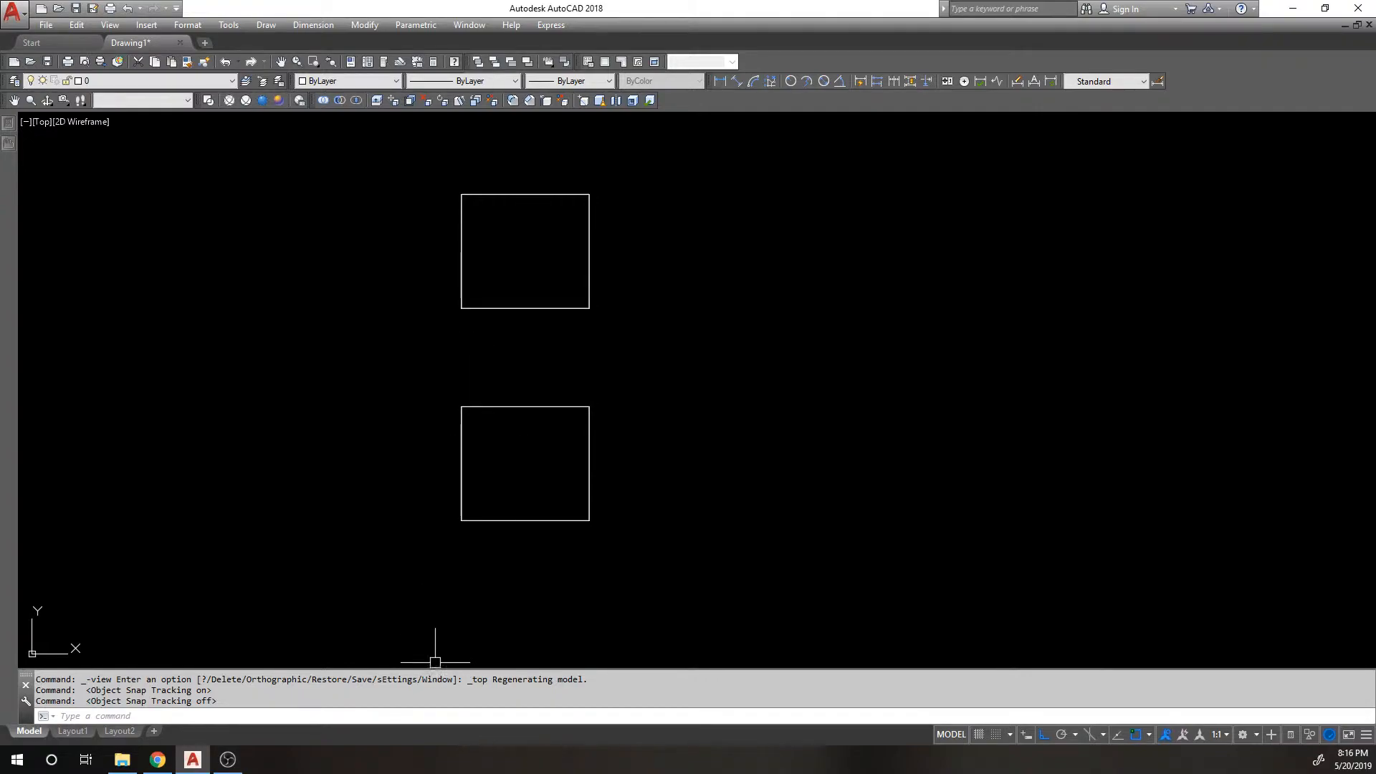
Move the front box about 82 units in the negative Z direction in an orbited 3D view
{"action": "middle_click_drag", "start_coordinate": [471, 617], "coordinate": [536, 417], "text": "shift"}
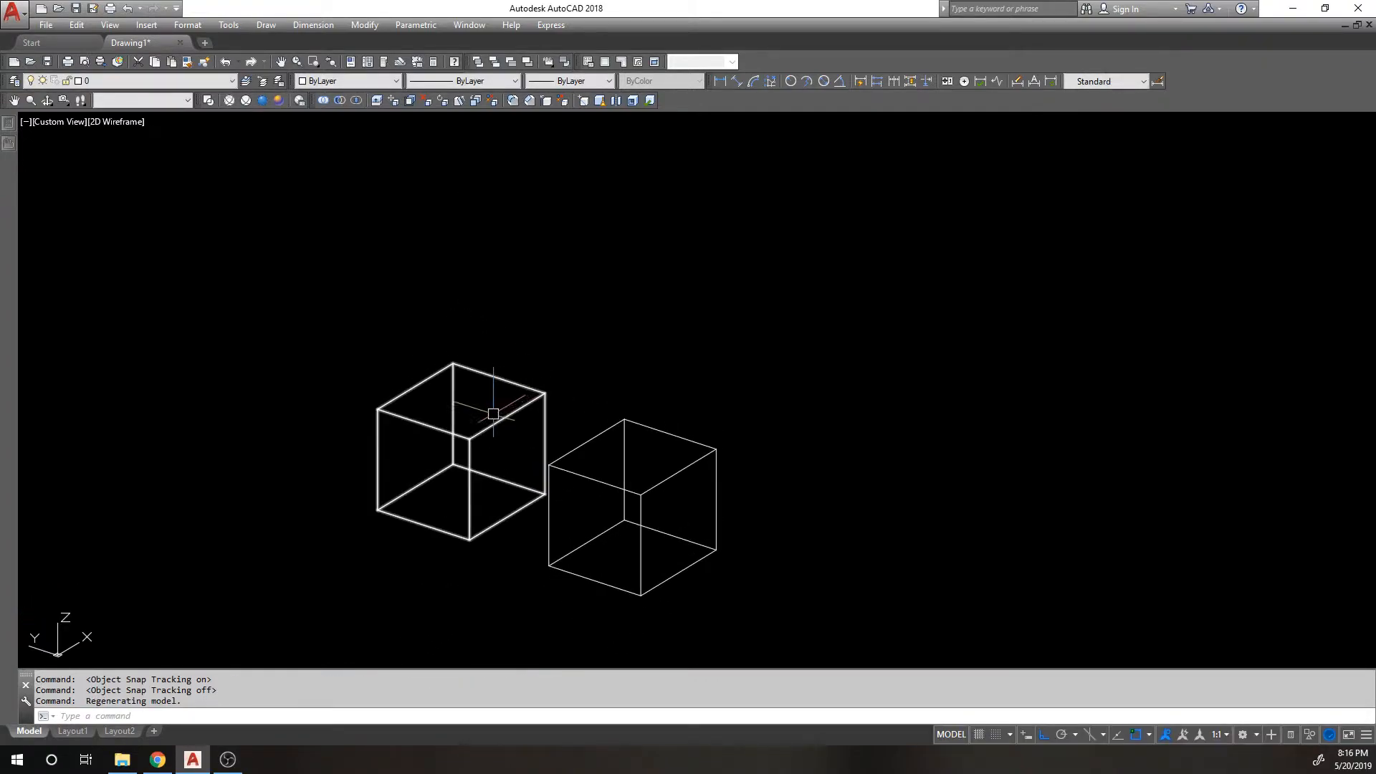
{"action": "type", "text": "m"}
{"action": "key", "text": "Return"}
{"action": "left_click", "coordinate": [725, 409]}
{"action": "left_click", "coordinate": [670, 467]}
{"action": "key", "text": "Return"}
{"action": "left_click", "coordinate": [798, 384]}
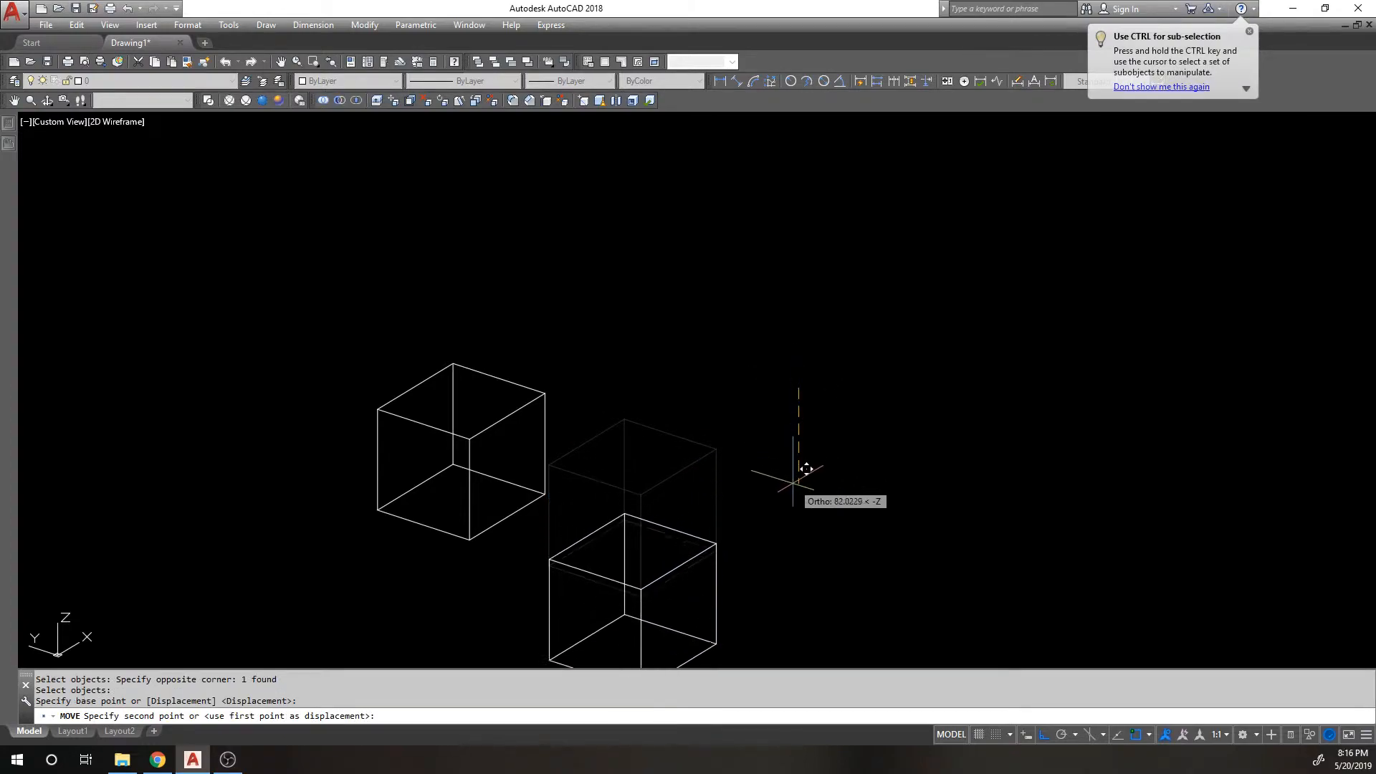
{"action": "left_click", "coordinate": [814, 517]}
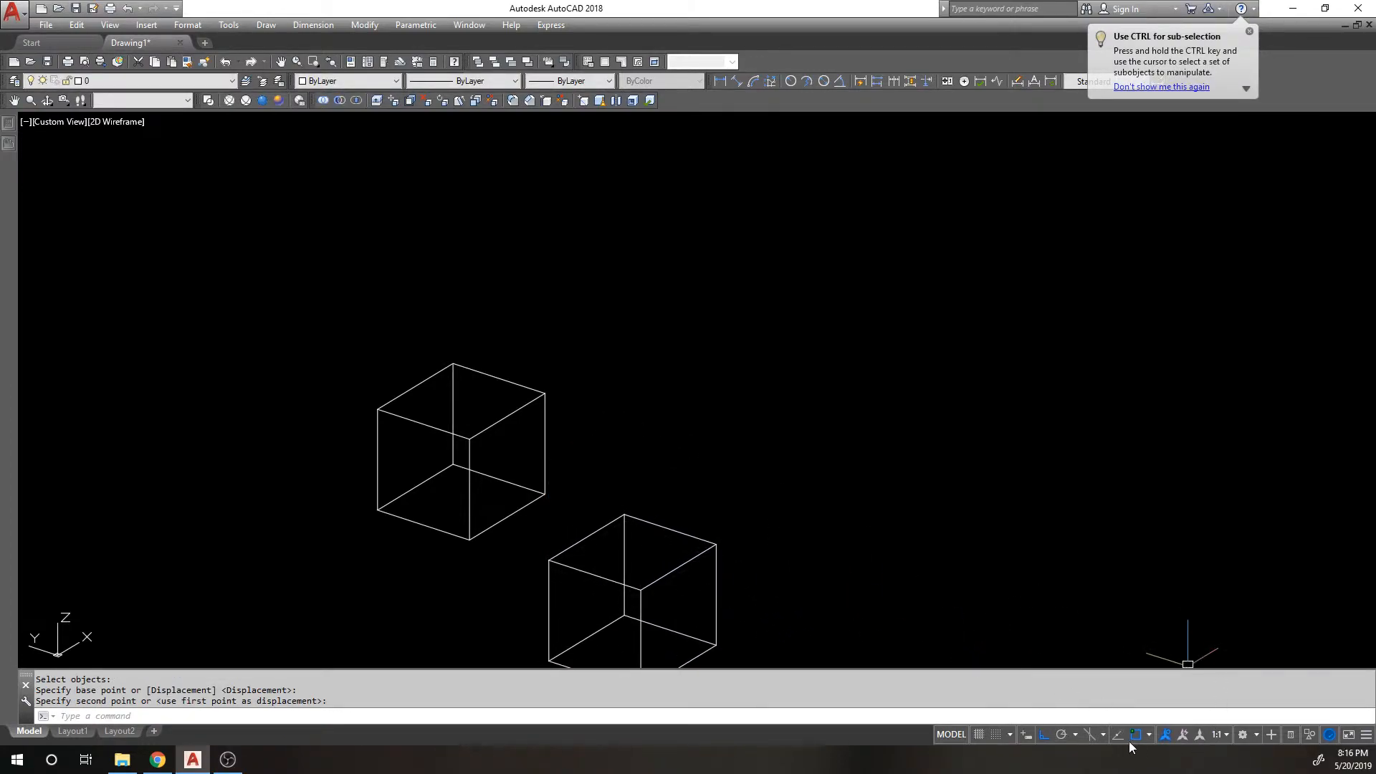
Move the lowered box with object snap tracking on and ortho off, tracking along X from the other box's corner
{"action": "left_click", "coordinate": [1117, 735]}
{"action": "type", "text": "m"}
{"action": "key", "text": "Return"}
{"action": "left_click", "coordinate": [724, 533]}
{"action": "left_click", "coordinate": [593, 484]}
{"action": "key", "text": "Return"}
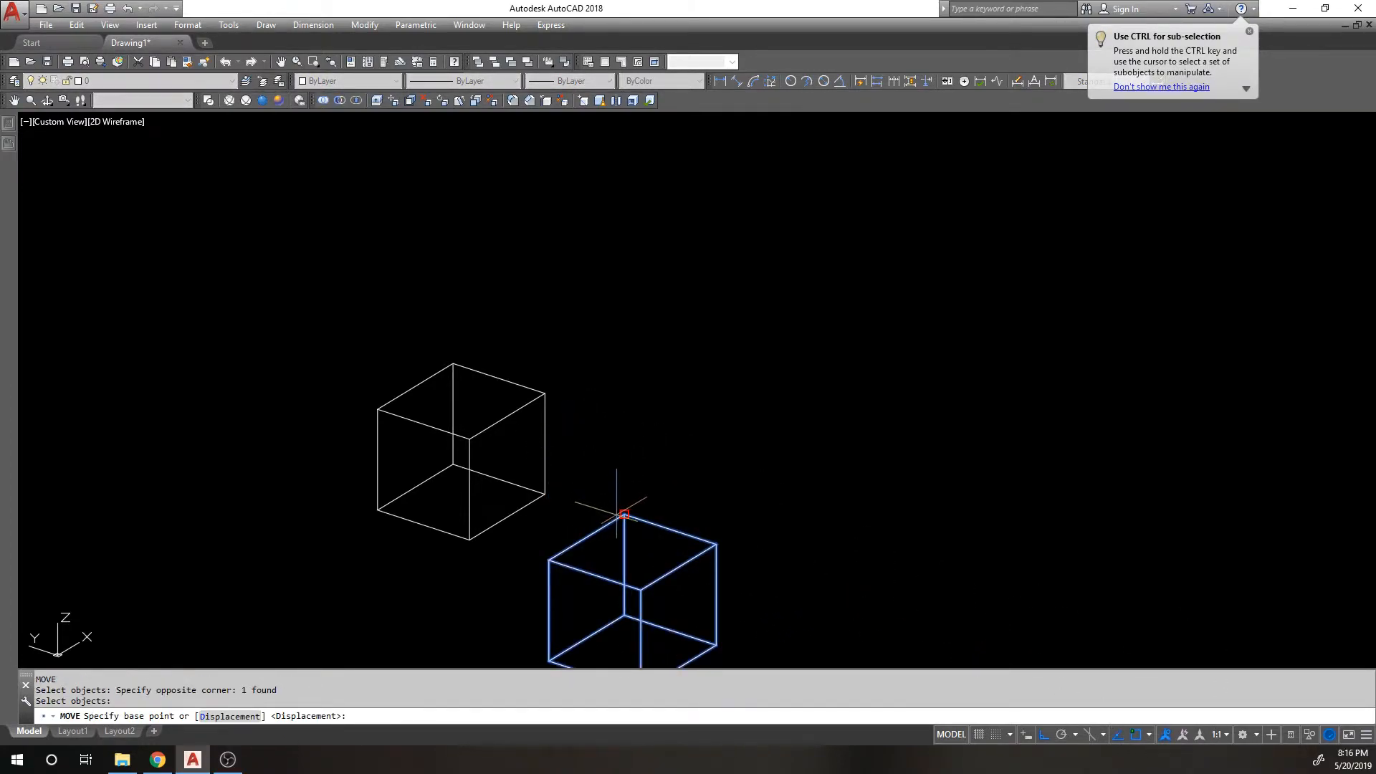
{"action": "left_click", "coordinate": [624, 514]}
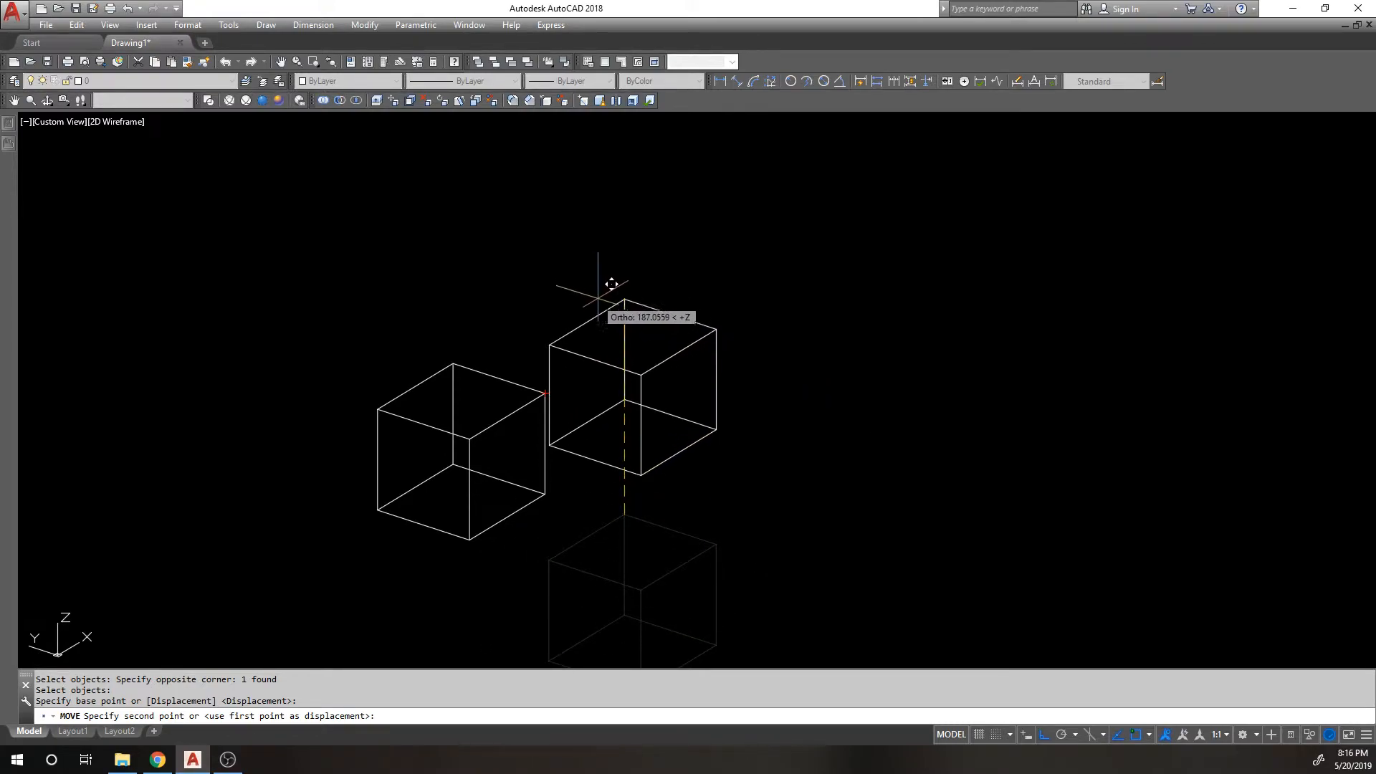
{"action": "middle_click_drag", "start_coordinate": [622, 412], "coordinate": [602, 487], "text": "shift"}
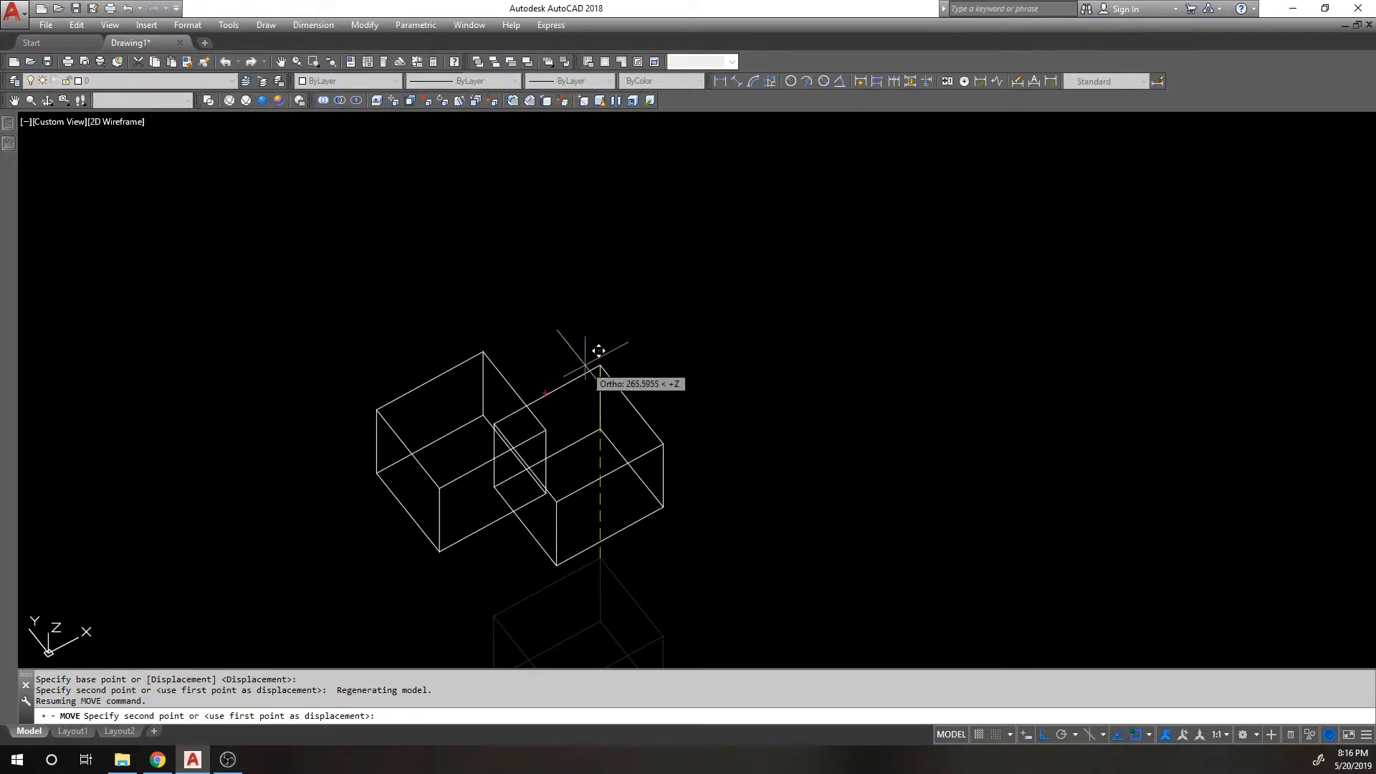
{"action": "key", "text": "F8"}
{"action": "key", "text": "F8"}
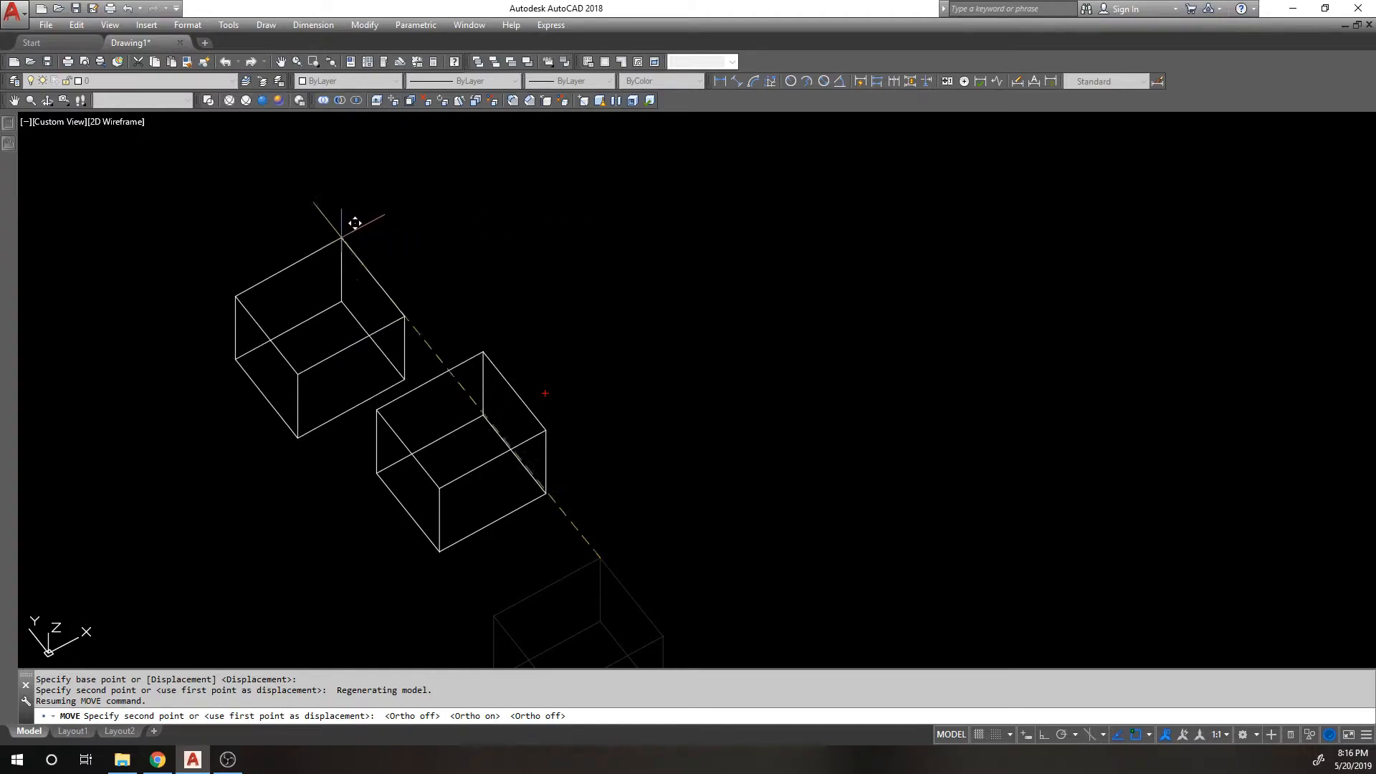
{"action": "key", "text": "F8"}
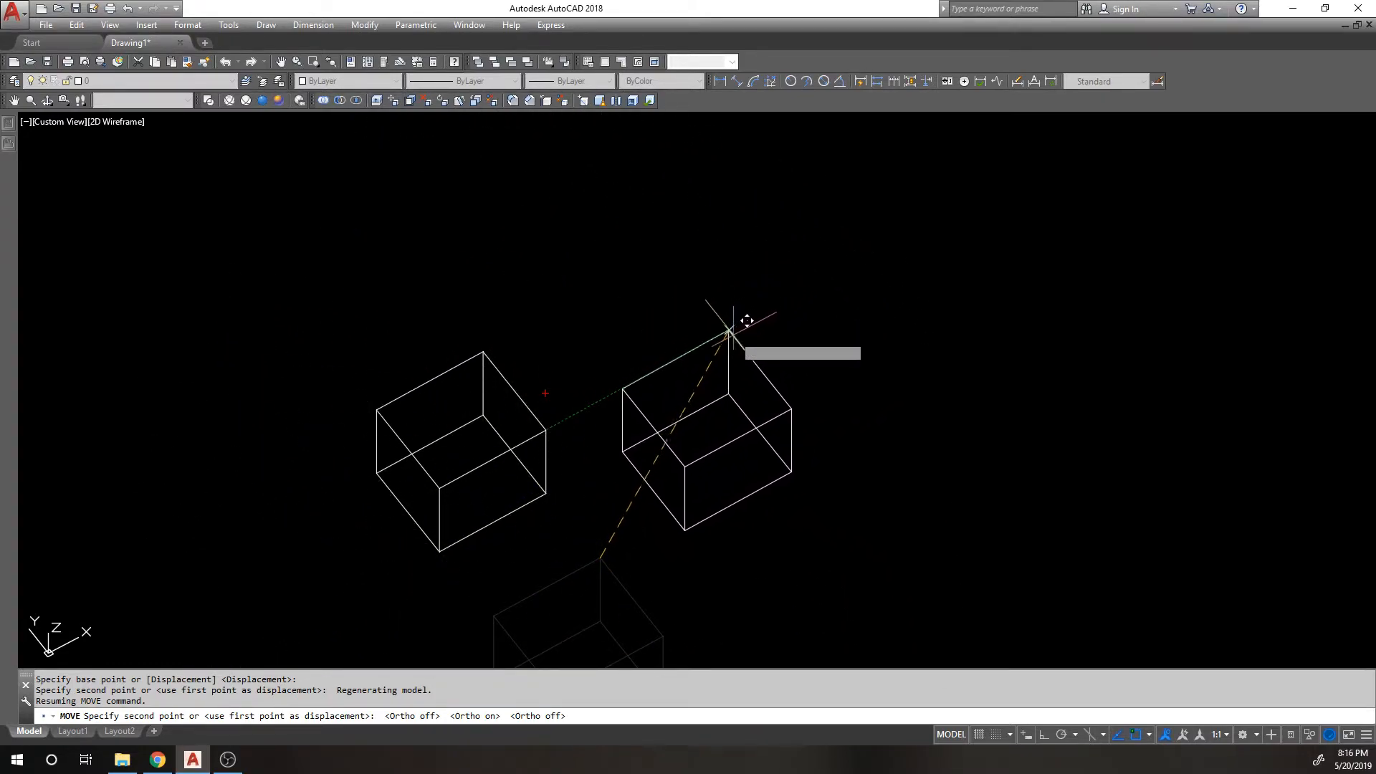
{"action": "left_click", "coordinate": [696, 351]}
Examine the alignment of the two boxes' edges and corners from an orbited view
{"action": "mouse_move", "coordinate": [695, 354]}
{"action": "middle_mouse_down", "text": "shift"}
{"action": "mouse_move", "coordinate": [710, 380]}
{"action": "mouse_move", "coordinate": [768, 282]}
{"action": "mouse_move", "coordinate": [638, 427]}
{"action": "mouse_move", "coordinate": [654, 359]}
{"action": "middle_mouse_up", "text": "shift"}
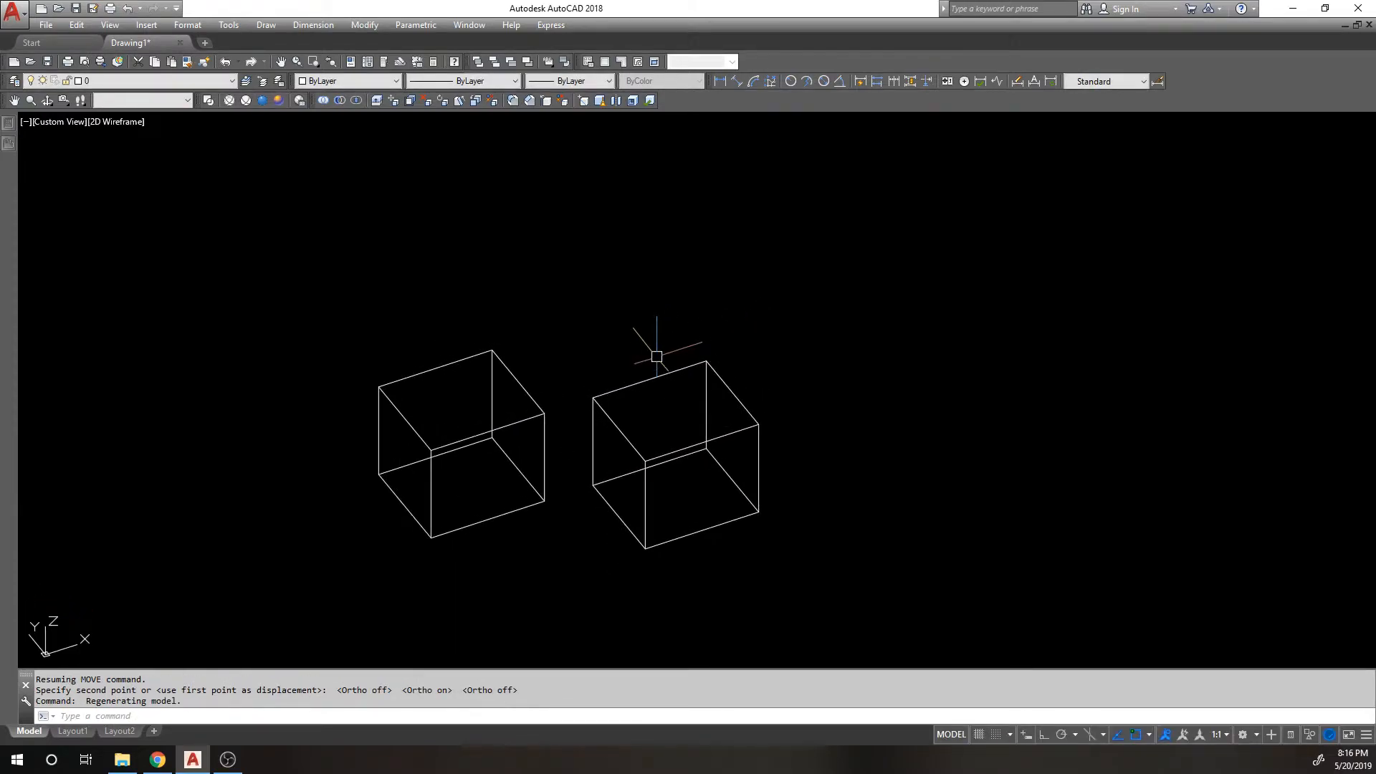
{"action": "key", "text": "Escape"}
{"action": "scroll", "coordinate": [646, 395], "scroll_direction": "down", "scroll_amount": 3}
{"action": "left_click", "coordinate": [522, 378]}
{"action": "left_click", "coordinate": [522, 374]}
{"action": "key", "text": "Escape"}
{"action": "left_click", "coordinate": [782, 465]}
{"action": "left_click", "coordinate": [474, 382]}
{"action": "scroll", "coordinate": [593, 424], "scroll_direction": "up", "scroll_amount": 6}
{"action": "key", "text": "Escape"}
{"action": "scroll", "coordinate": [591, 423], "scroll_direction": "down", "scroll_amount": 3}
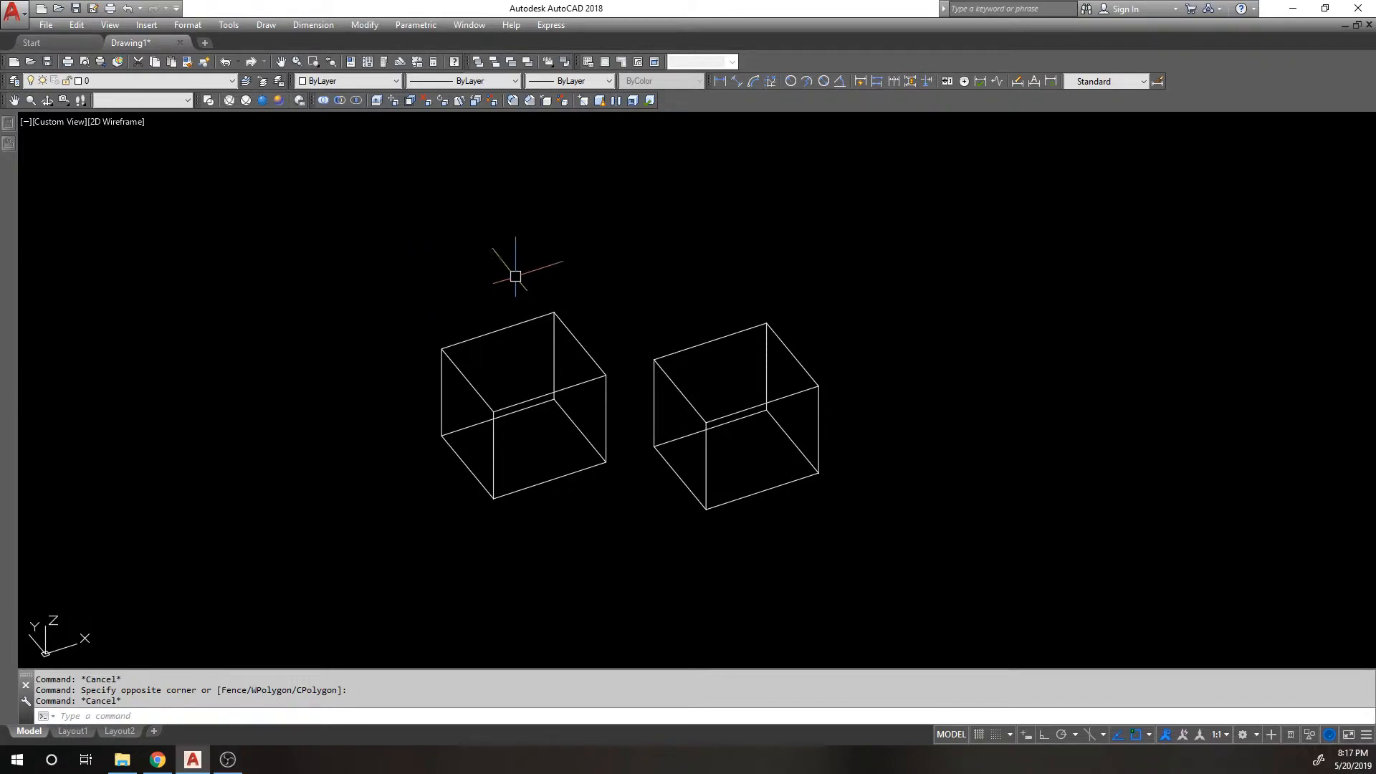
{"action": "scroll", "coordinate": [714, 398], "scroll_direction": "down", "scroll_amount": 2}
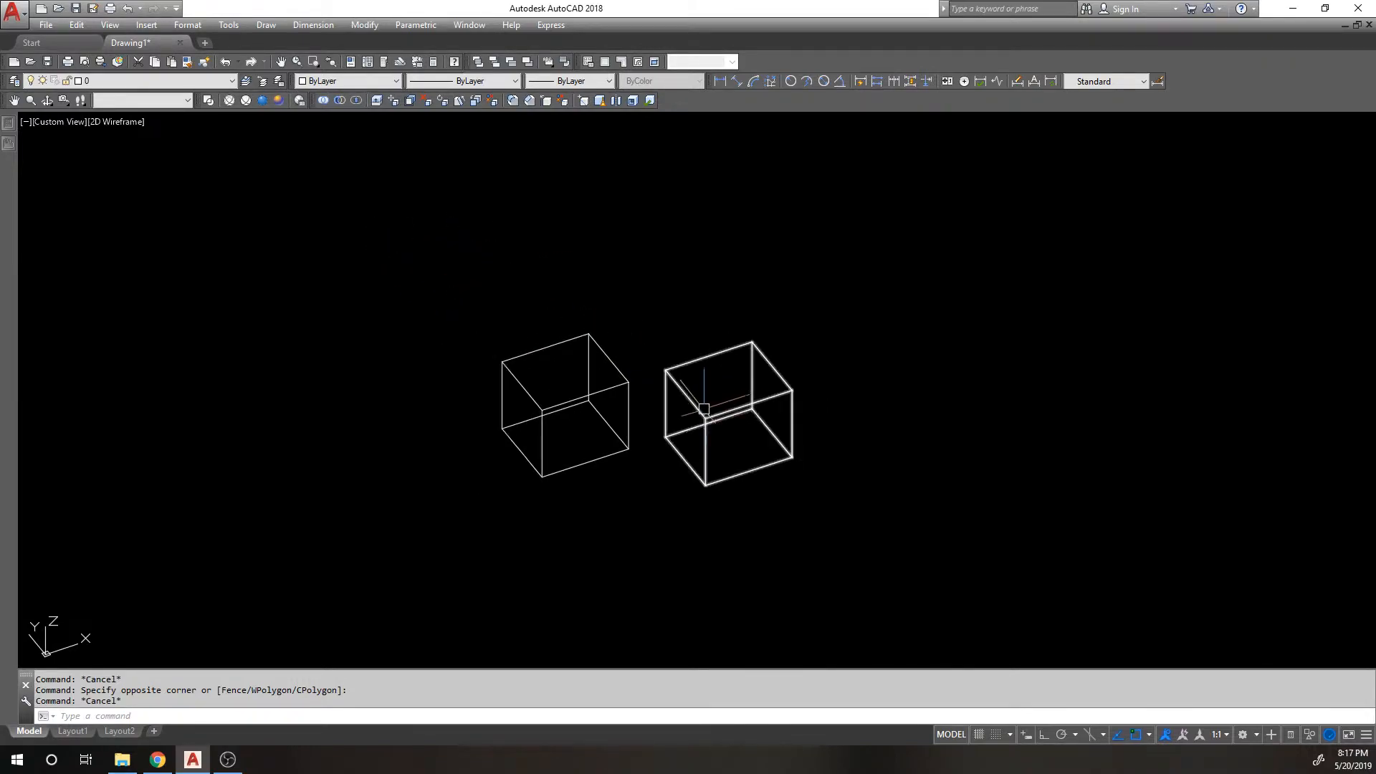
Undo the box moves, view changes and line edits back to before the .X filter move
{"action": "left_click", "coordinate": [736, 391]}
{"action": "key", "text": "Escape"}
{"action": "type", "text": "U"}
{"action": "key", "text": "Return"}
{"action": "key", "text": "ctrl+z"}
{"action": "key", "text": "ctrl+z"}
{"action": "key", "text": "ctrl+z"}
{"action": "key", "text": "ctrl+z"}
{"action": "key", "text": "ctrl+z"}
{"action": "key", "text": "ctrl+z"}
{"action": "key", "text": "ctrl+z"}
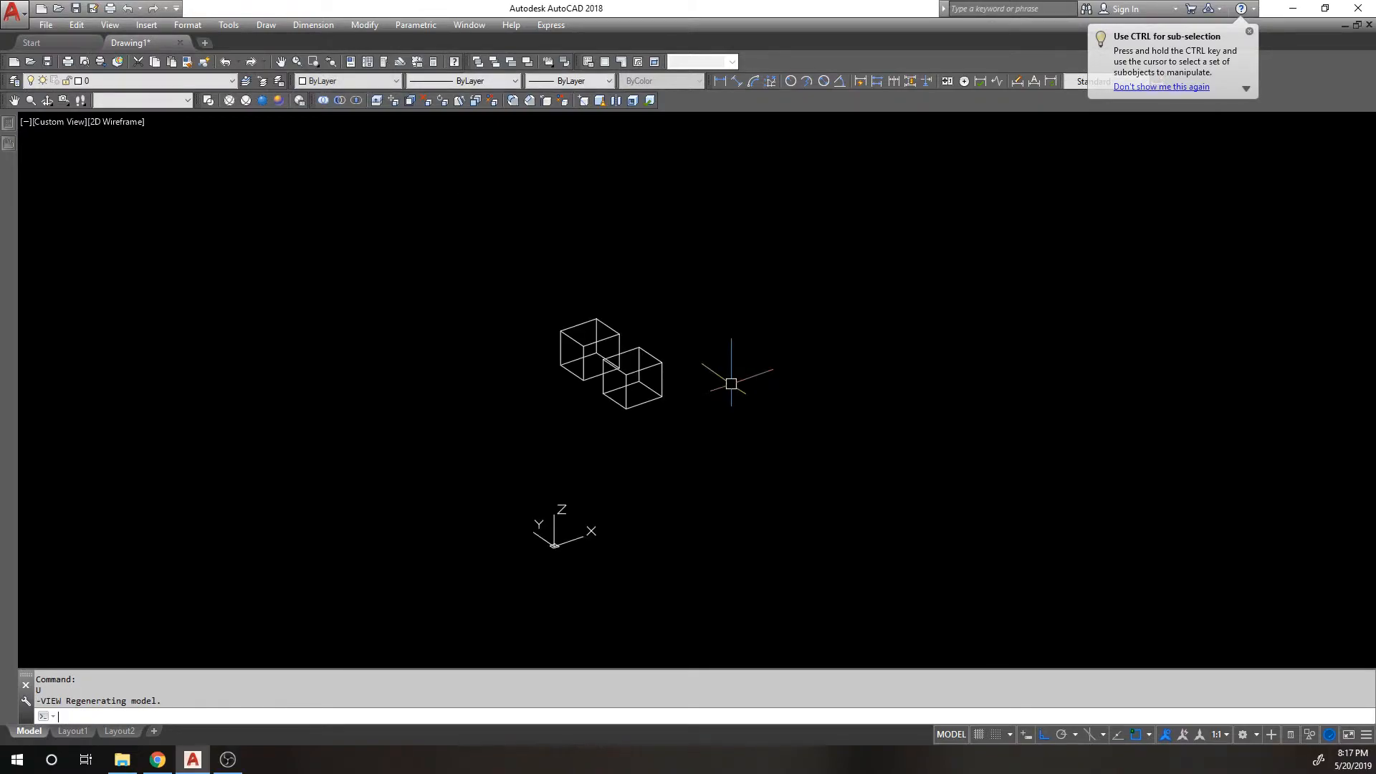
{"action": "key", "text": "ctrl+z"}
Erase the long line extending from the rear box
{"action": "left_click", "coordinate": [858, 384]}
{"action": "left_click", "coordinate": [740, 454]}
{"action": "type", "text": "e"}
{"action": "key", "text": "Return"}
{"action": "left_click", "coordinate": [549, 432]}
{"action": "type", "text": "m"}
{"action": "key", "text": "Return"}
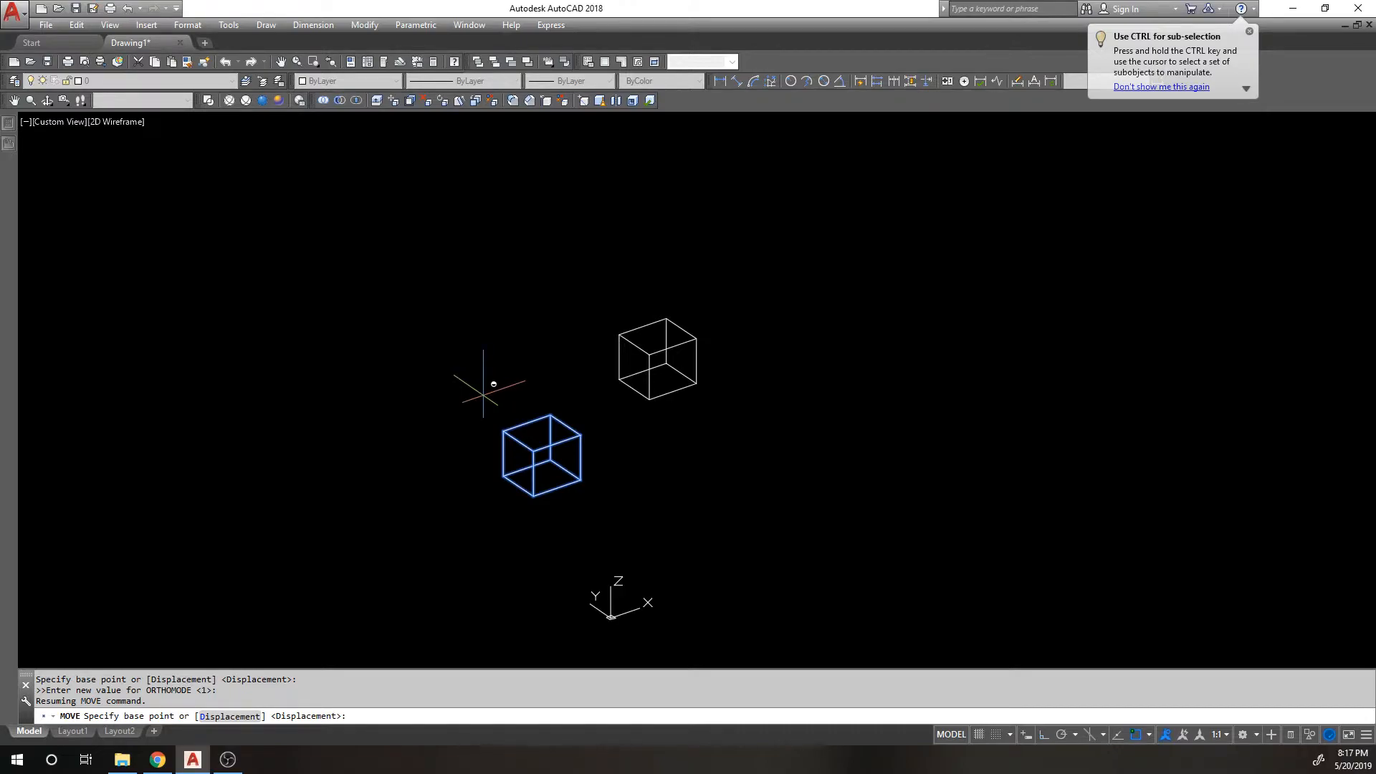
{"action": "right_click", "coordinate": [485, 396], "text": "shift"}
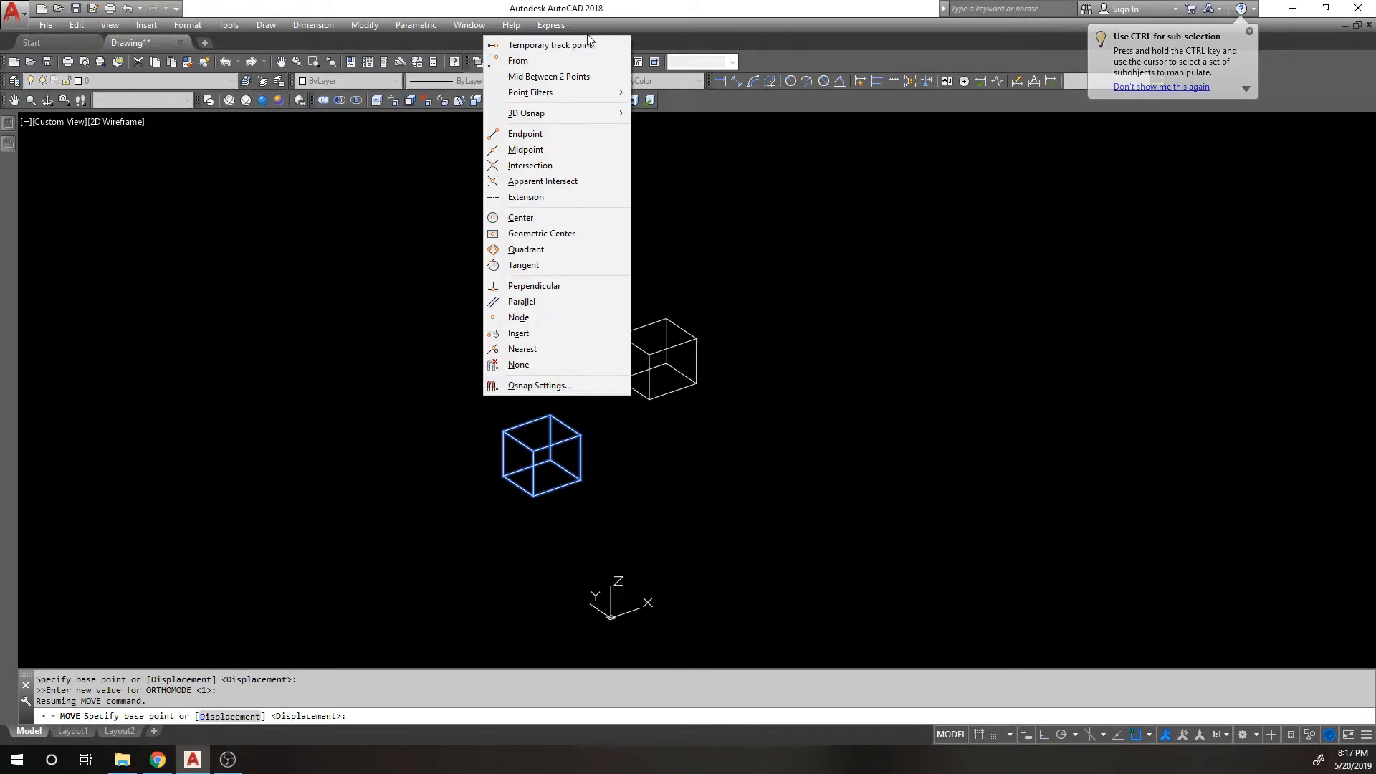
{"action": "mouse_move", "coordinate": [582, 93]}
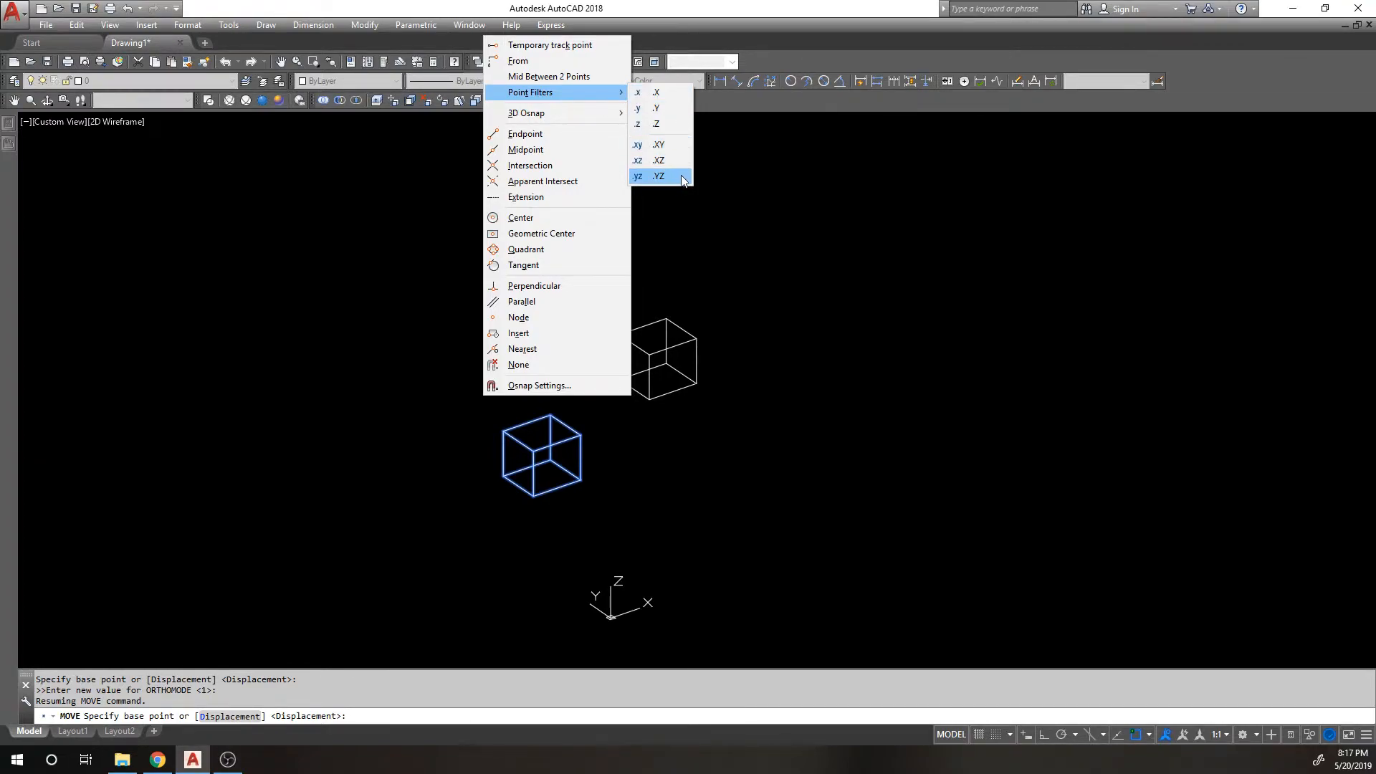
{"action": "left_click", "coordinate": [668, 92]}
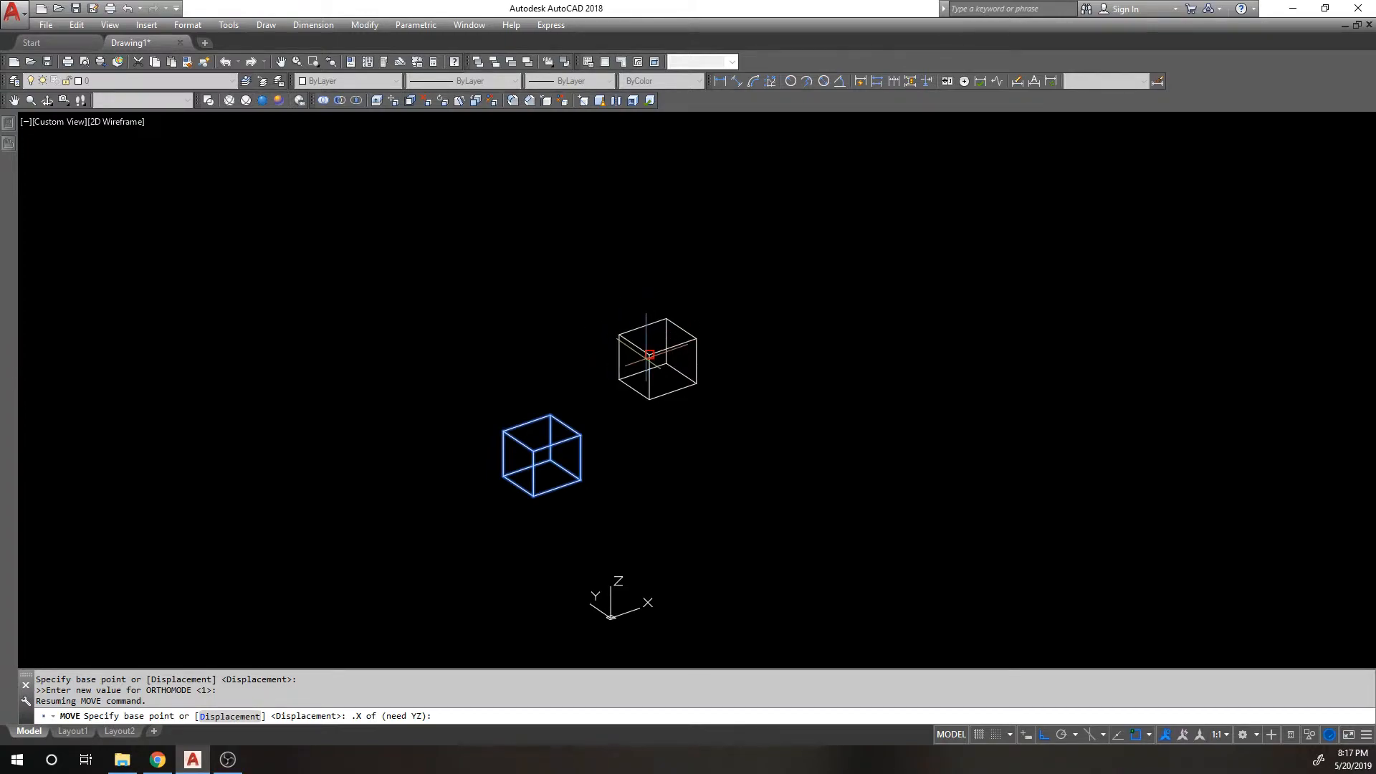
{"action": "key", "text": "Escape"}
Try to move the front box from its upper-left corner with the .X point filter and @ for YZ, and undo the move
{"action": "key", "text": "Return"}
{"action": "left_click", "coordinate": [512, 428]}
{"action": "key", "text": "Return"}
{"action": "left_click", "coordinate": [505, 428]}
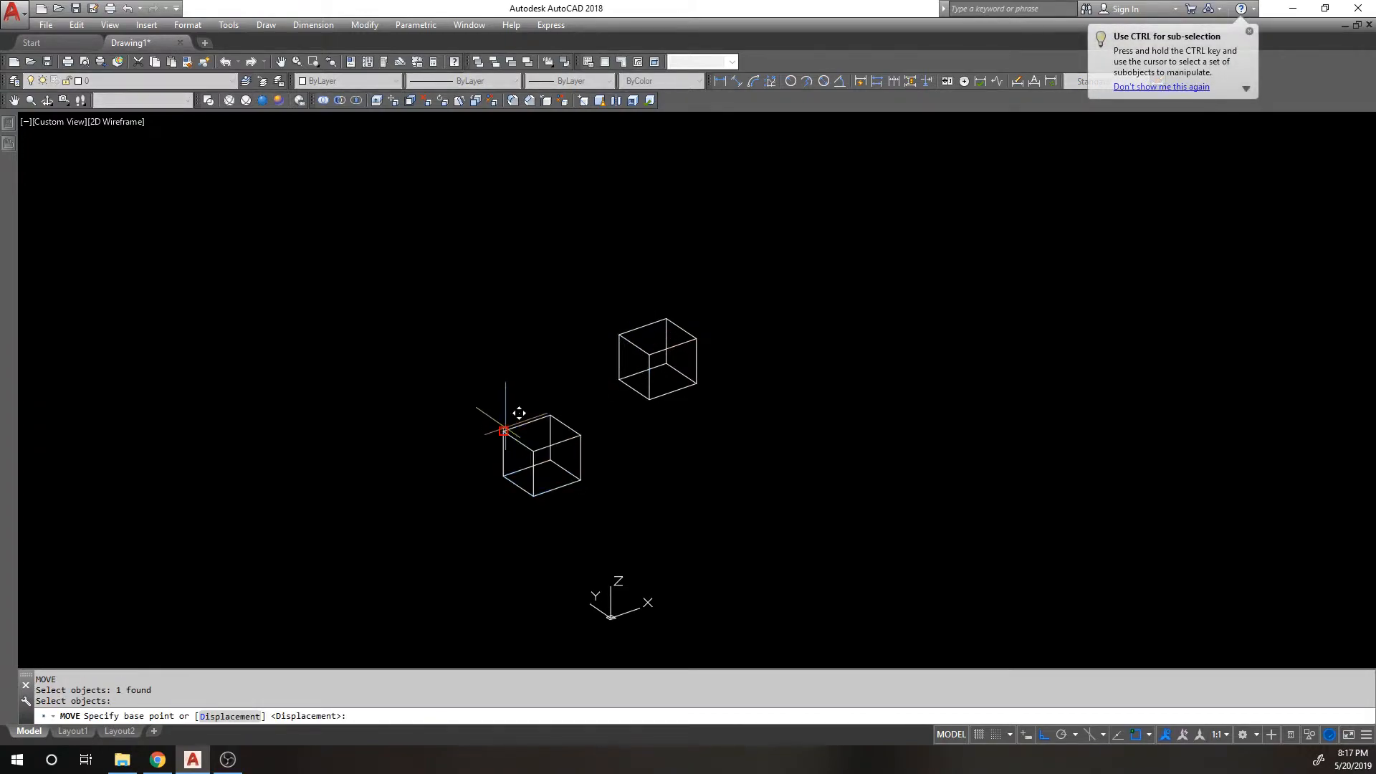
{"action": "left_click", "coordinate": [504, 430]}
{"action": "right_click", "coordinate": [534, 318], "text": "shift"}
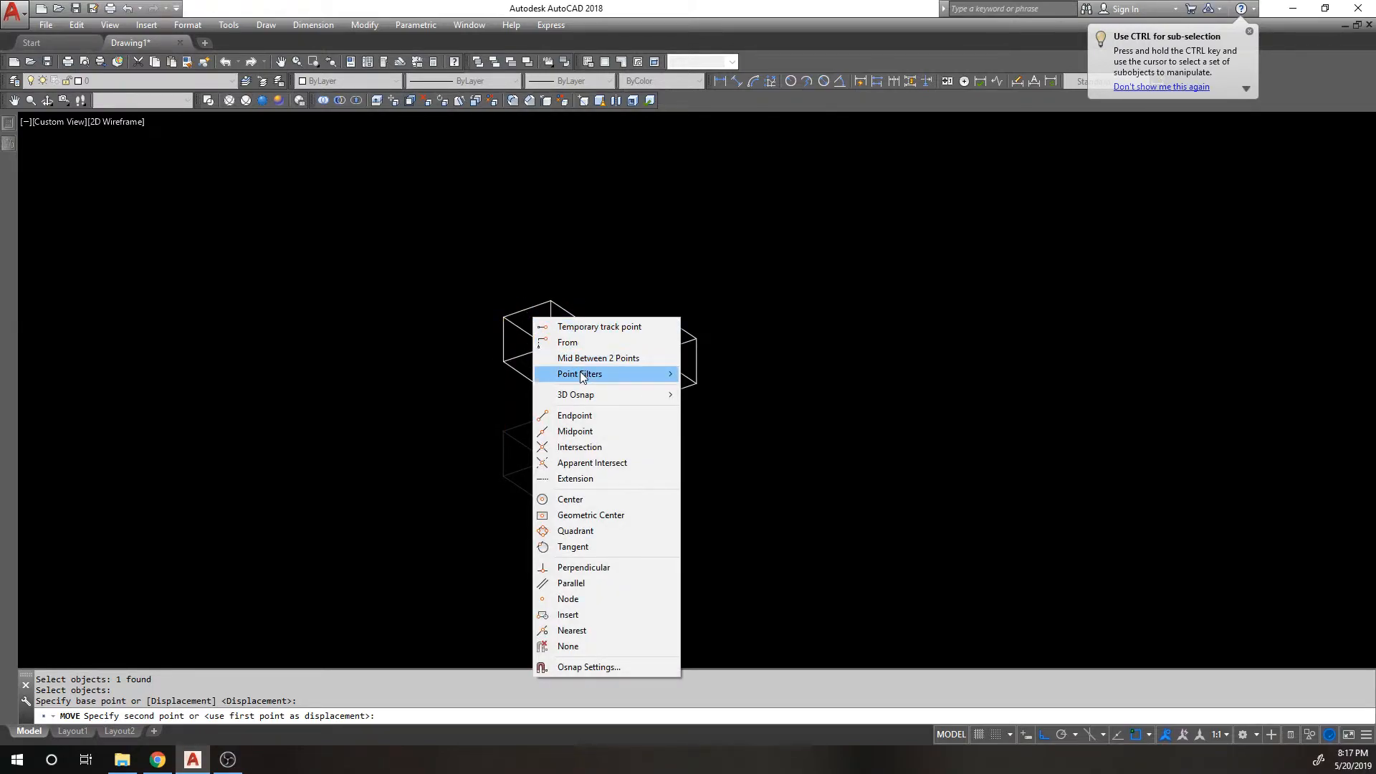
{"action": "mouse_move", "coordinate": [581, 374]}
{"action": "left_click", "coordinate": [712, 375]}
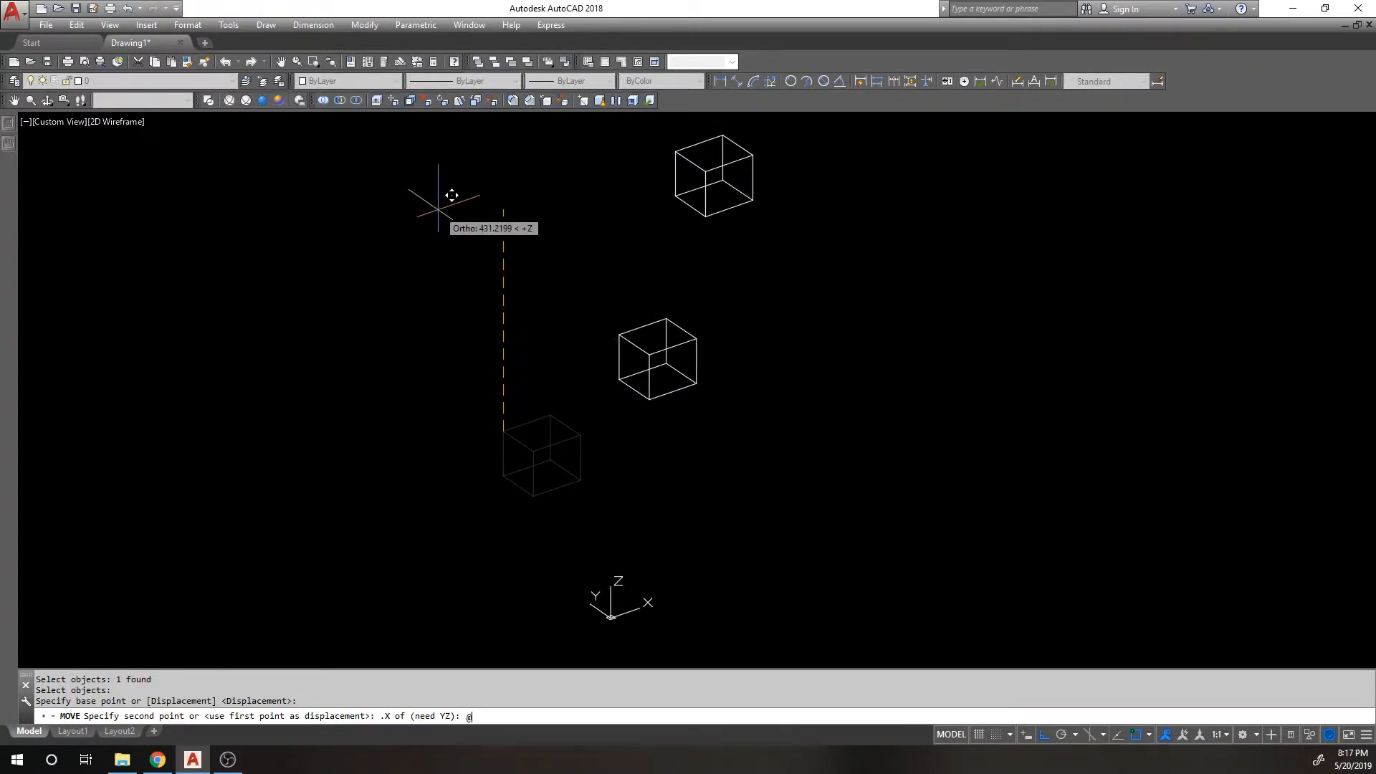
{"action": "type", "text": "@"}
{"action": "key", "text": "Return"}
{"action": "type", "text": "U"}
{"action": "key", "text": "Return"}
Try moving the front box with the .X point filter and a freely picked point for YZ, and undo it
{"action": "left_click", "coordinate": [614, 466]}
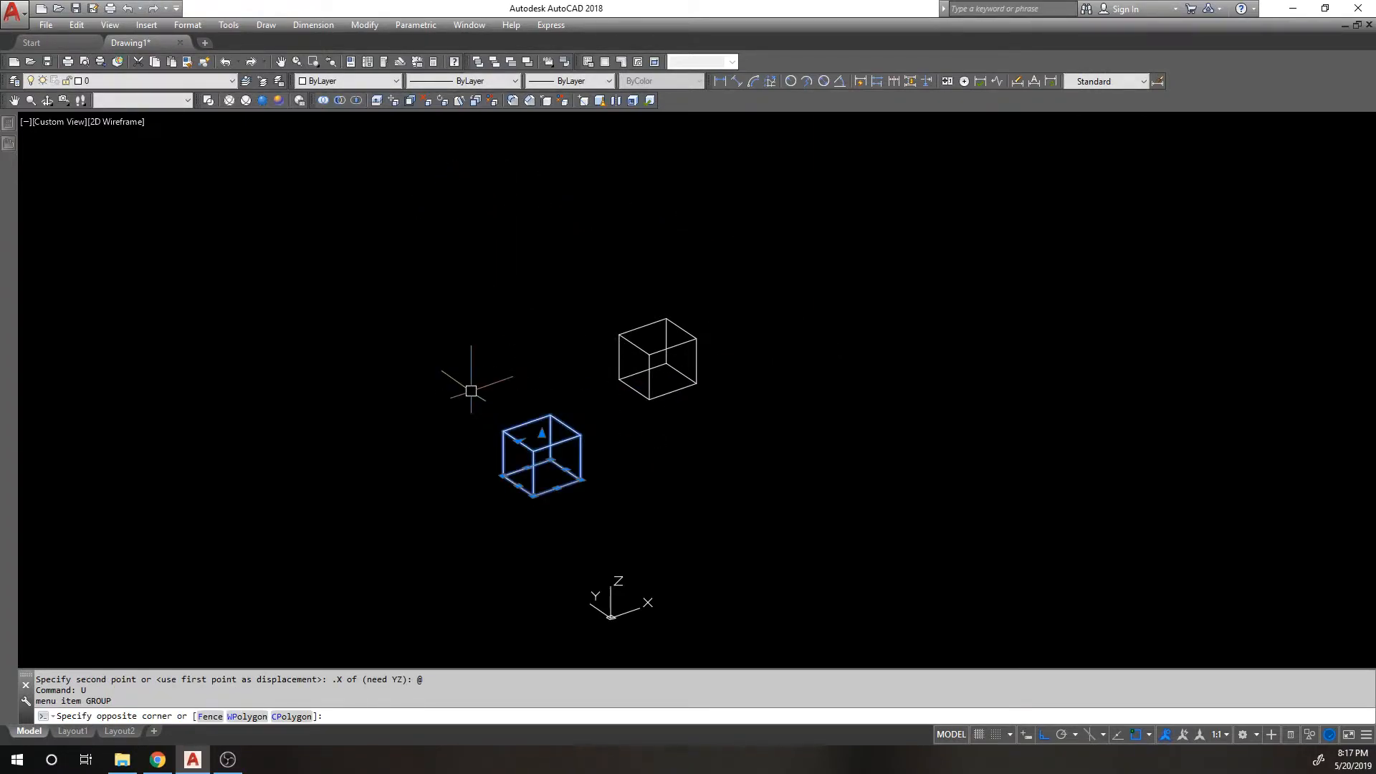
{"action": "left_click", "coordinate": [469, 390]}
{"action": "type", "text": "M"}
{"action": "key", "text": "Return"}
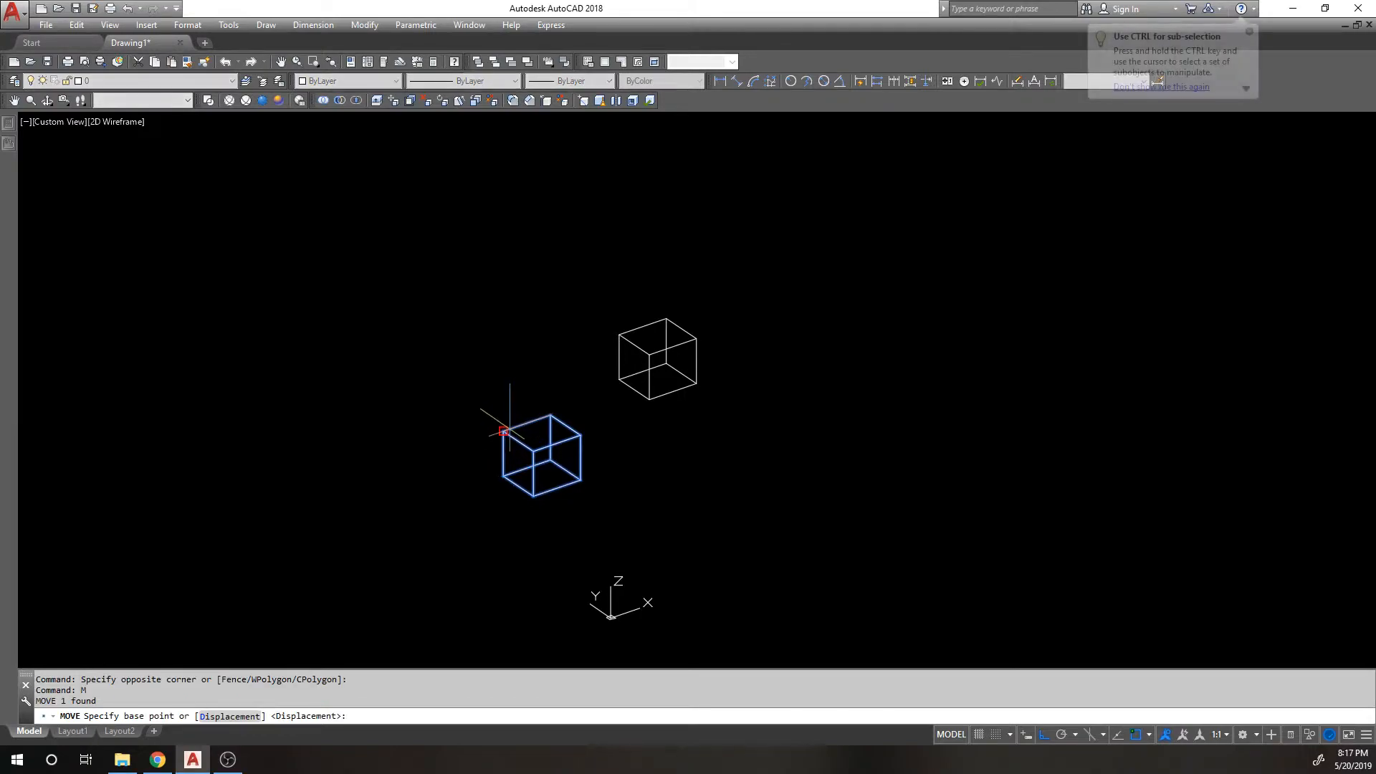
{"action": "left_click", "coordinate": [510, 430]}
{"action": "right_click", "coordinate": [527, 341], "text": "shift"}
{"action": "mouse_move", "coordinate": [654, 397]}
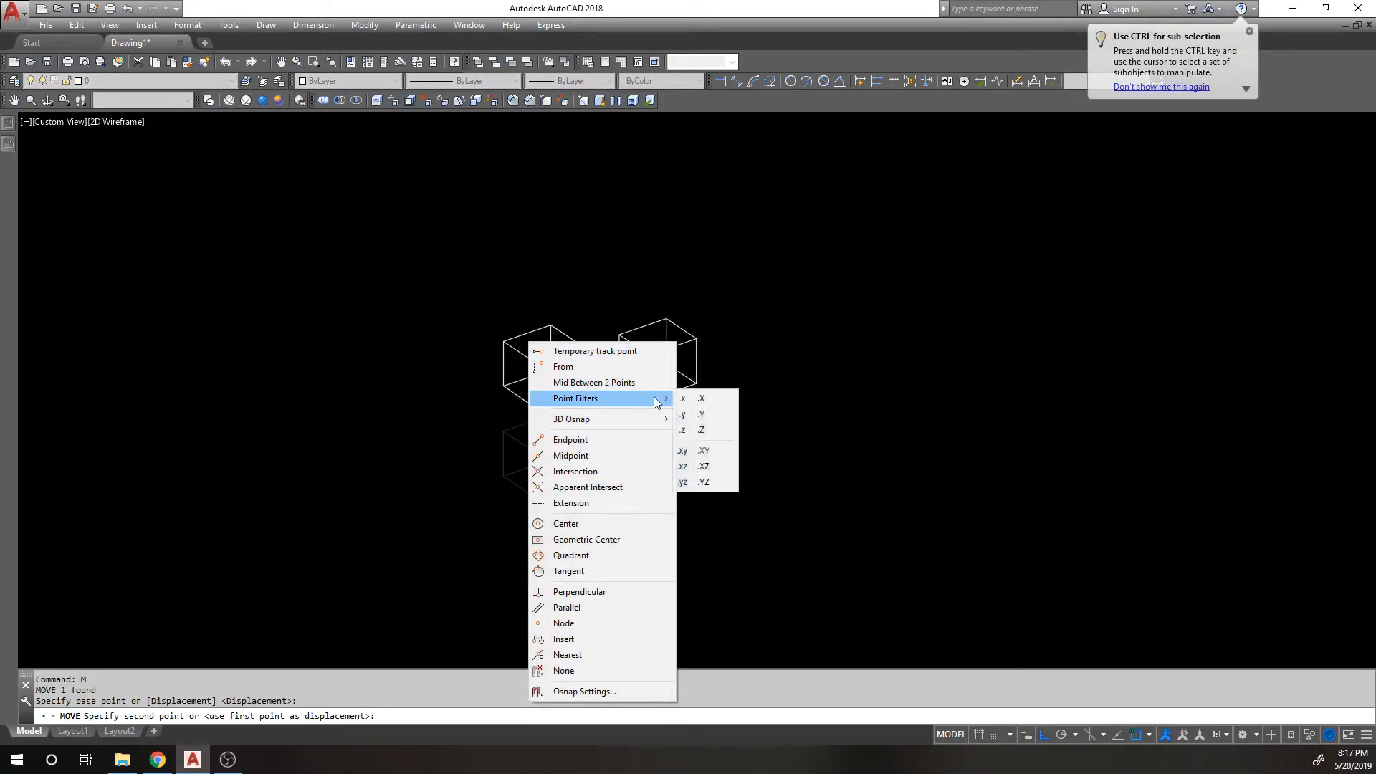
{"action": "left_click", "coordinate": [716, 402]}
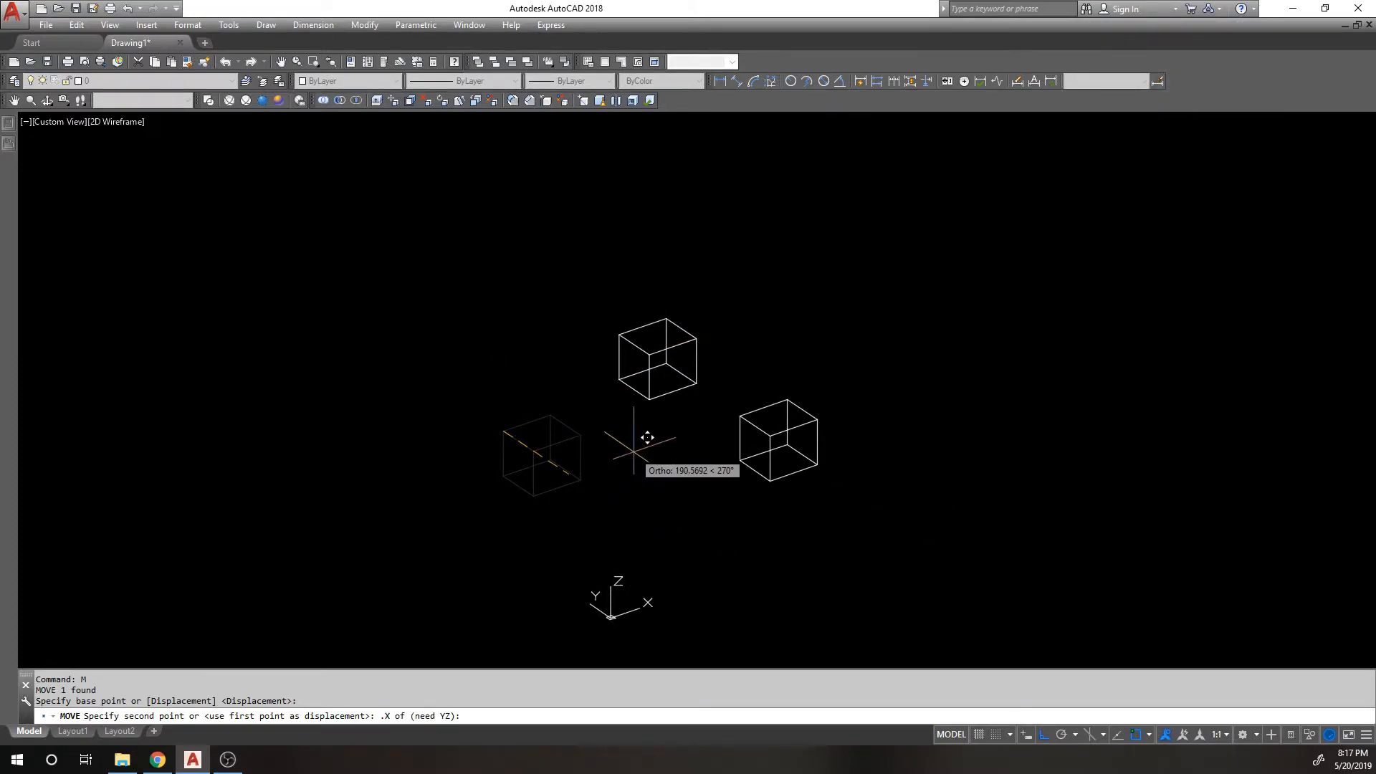
{"action": "left_click", "coordinate": [517, 364]}
{"action": "type", "text": "u"}
{"action": "key", "text": "Return"}
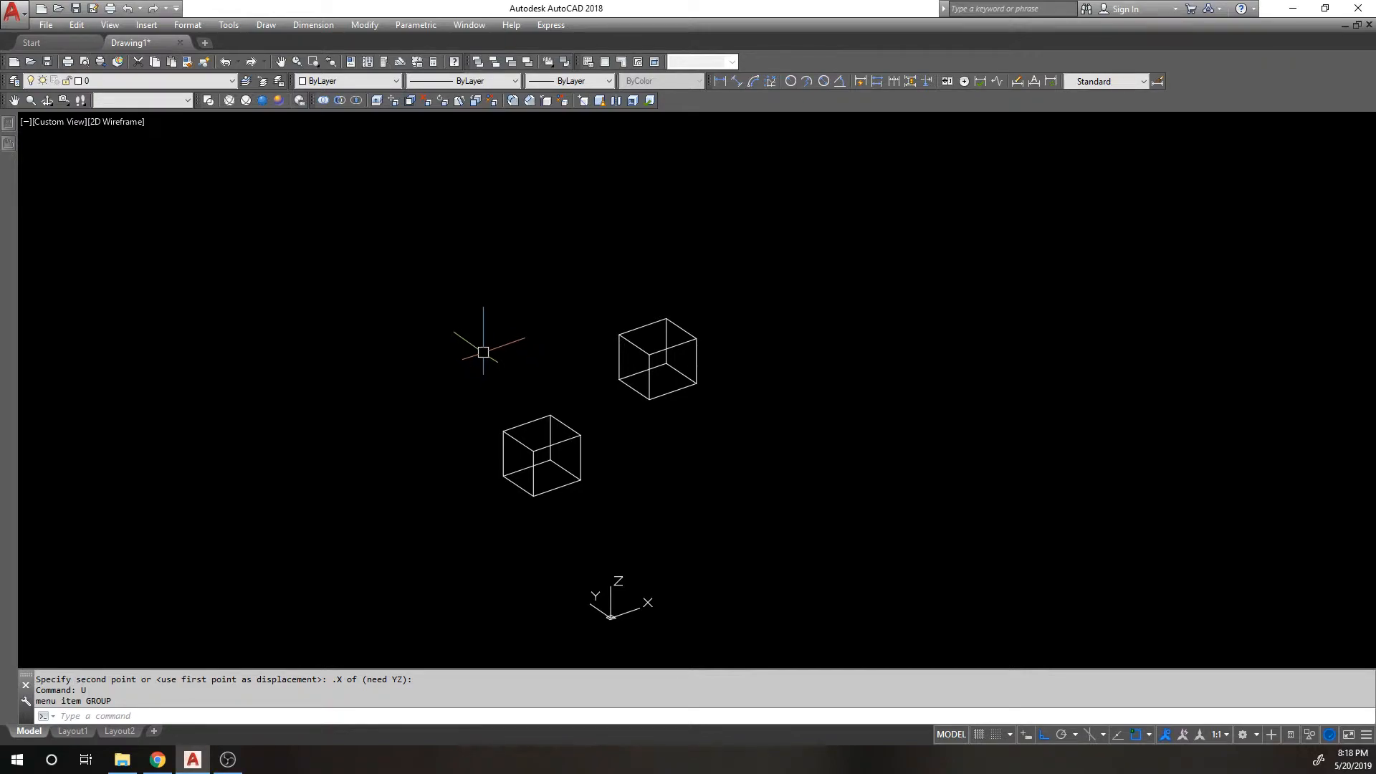
Erase the rear box
{"action": "left_click", "coordinate": [659, 337]}
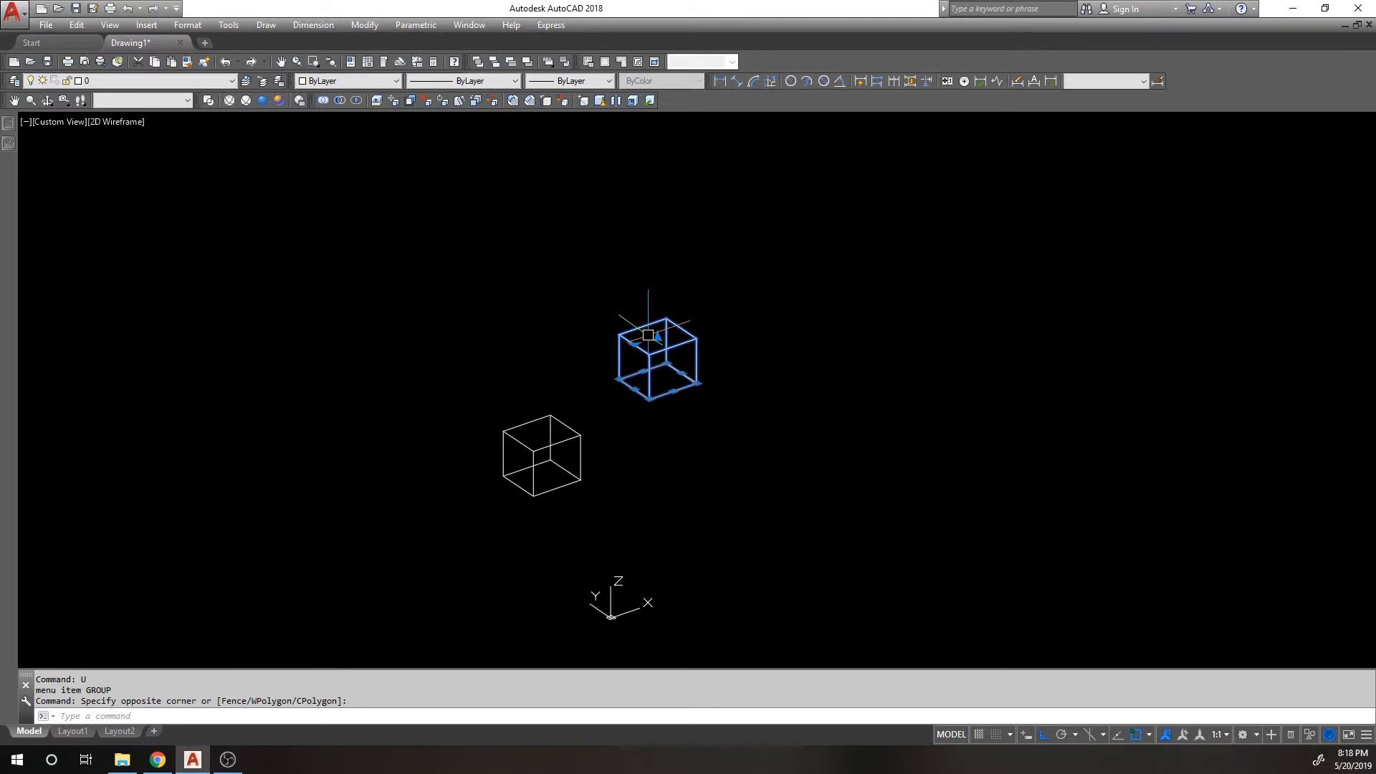
{"action": "type", "text": "e"}
{"action": "key", "text": "Return"}
Query the coordinates of the remaining box's rear top corner with the ID command
{"action": "middle_click_drag", "start_coordinate": [580, 377], "coordinate": [607, 366]}
{"action": "type", "text": "id"}
{"action": "key", "text": "Return"}
{"action": "left_click", "coordinate": [576, 404]}
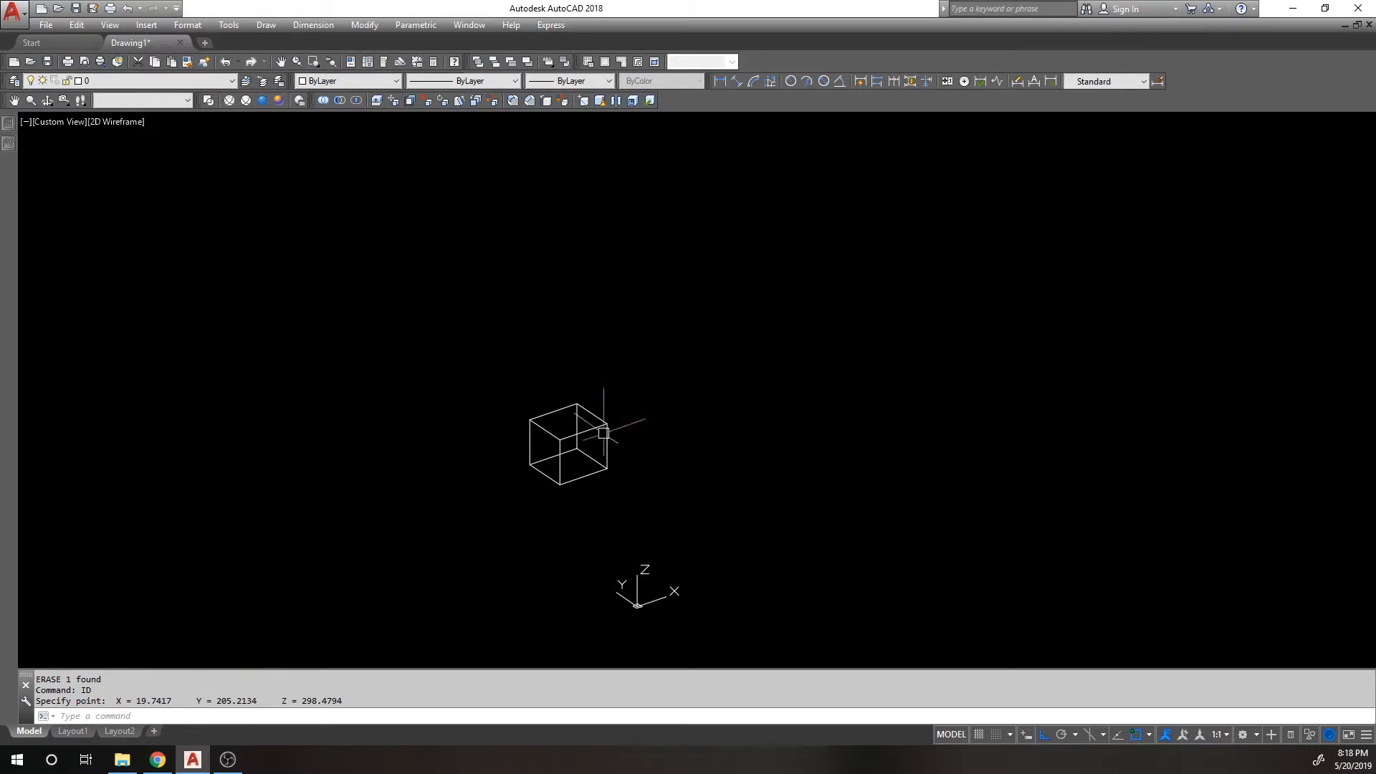
{"action": "type", "text": "m"}
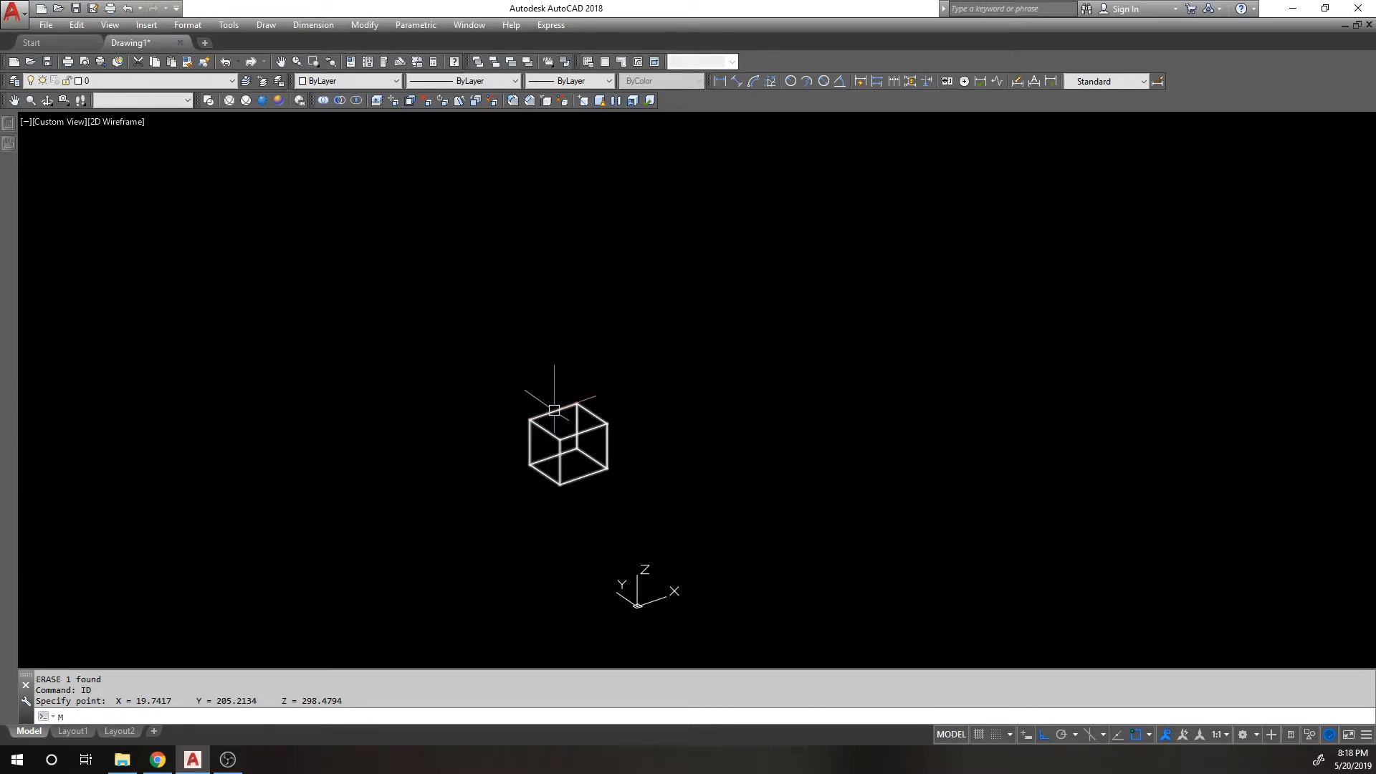
{"action": "key", "text": "Return"}
{"action": "left_click", "coordinate": [539, 417]}
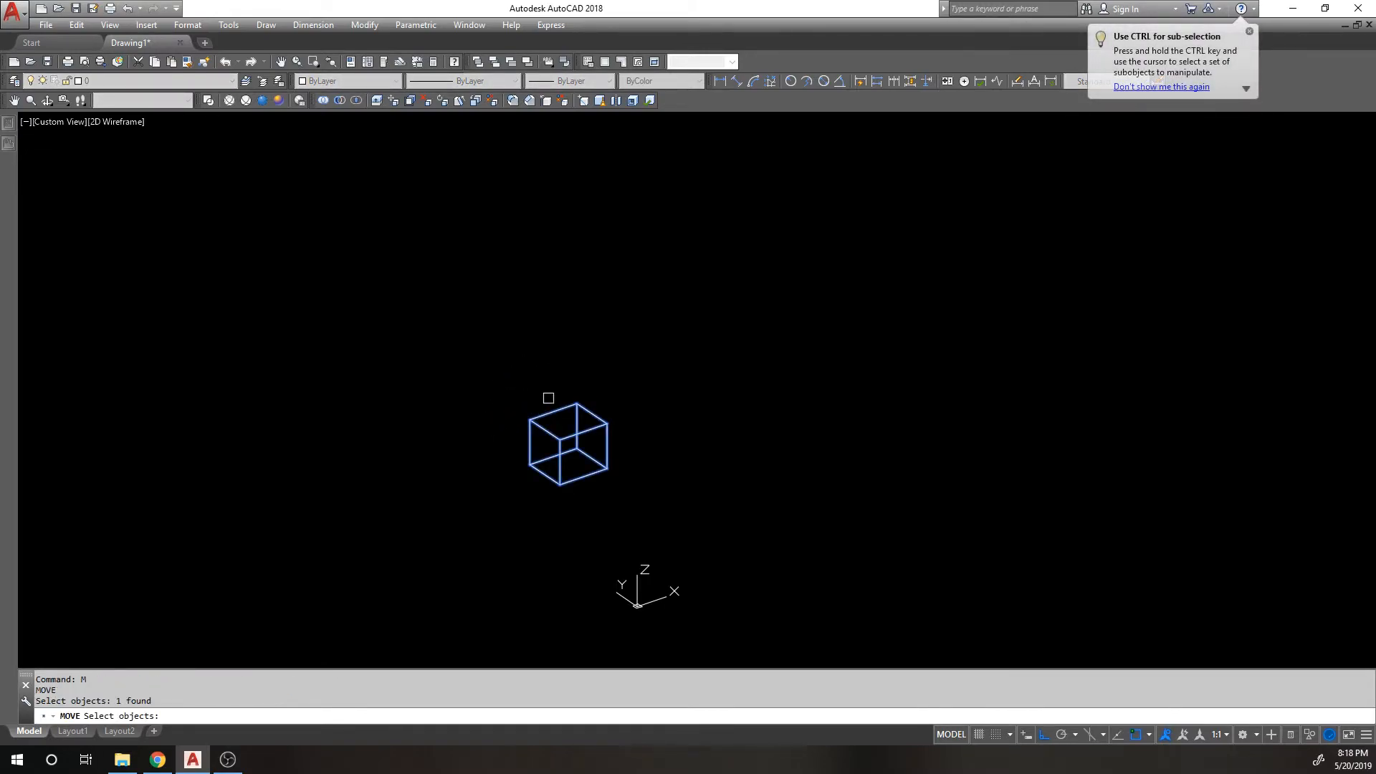
{"action": "key", "text": "Return"}
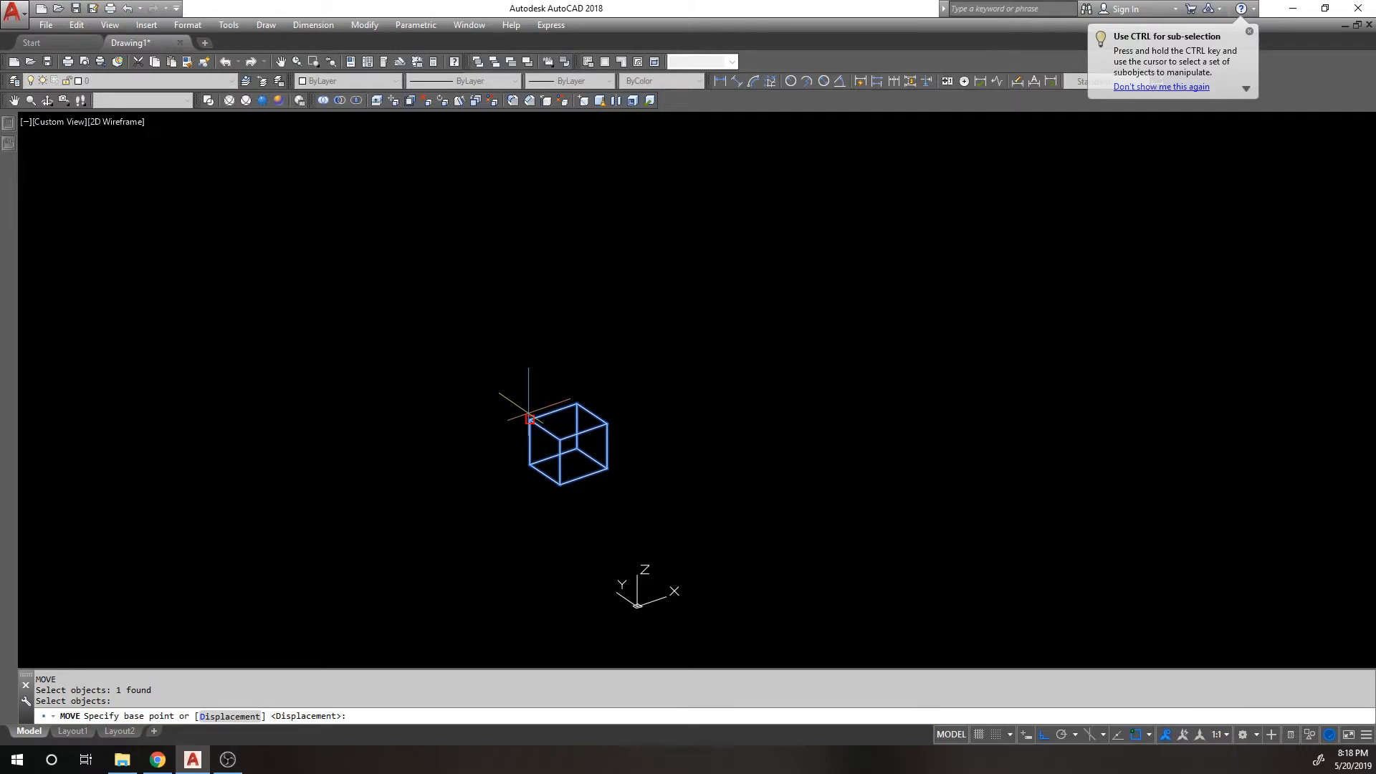
{"action": "key", "text": "Escape"}
Query the coordinates of the box's upper-left corner and its rear top corner with ID
{"action": "type", "text": "id"}
{"action": "key", "text": "Return"}
{"action": "left_click", "coordinate": [527, 414]}
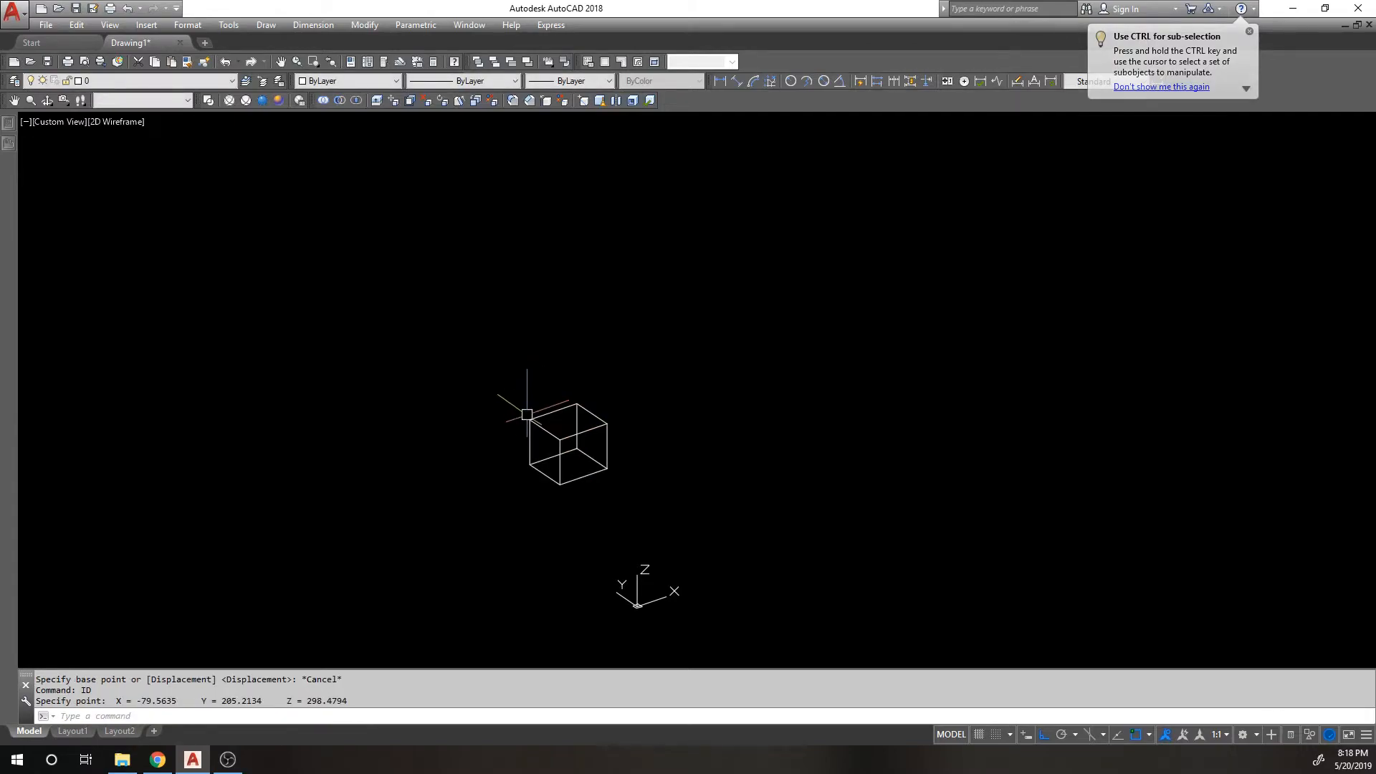
{"action": "key", "text": "Return"}
{"action": "left_click", "coordinate": [575, 404]}
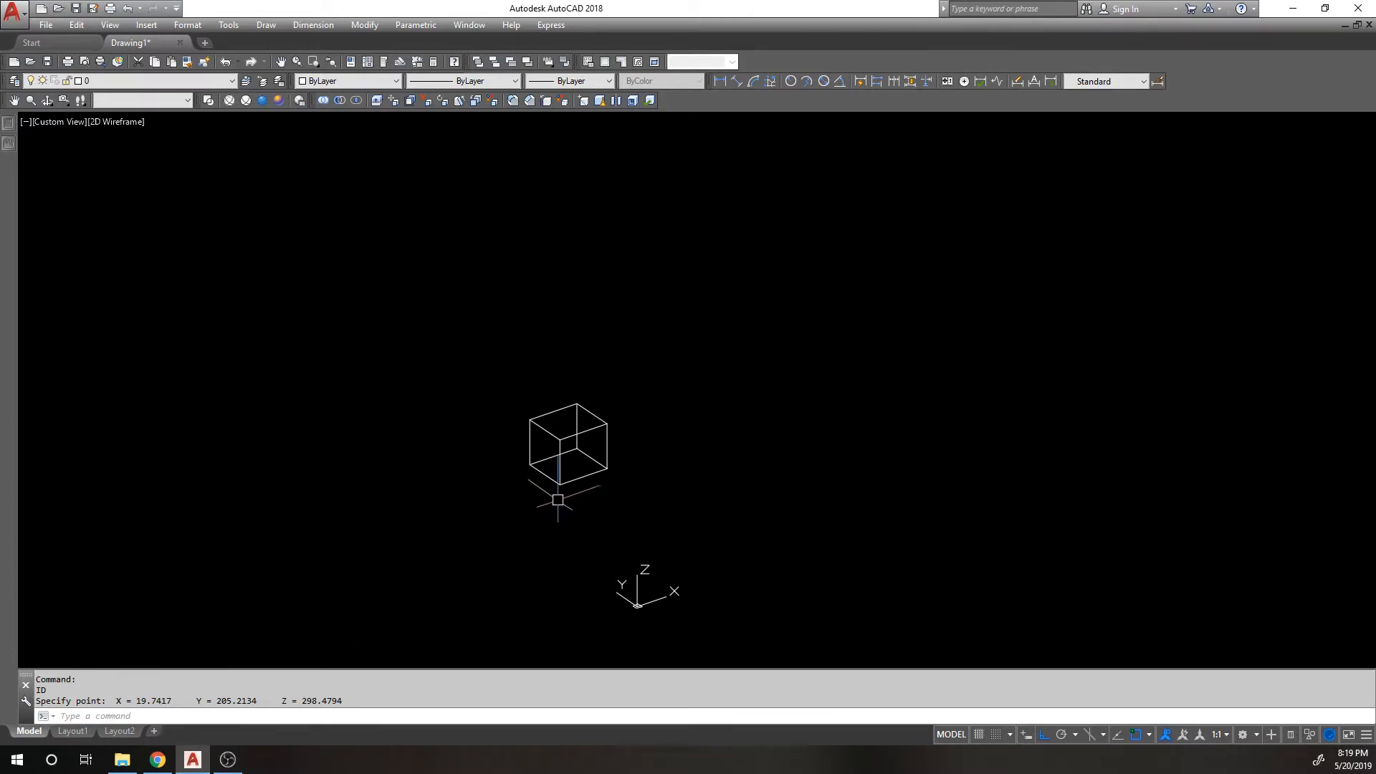
Move the box by its rear top corner to X 20, using the .X filter with 20,0,0 and @ for YZ
{"action": "type", "text": "m"}
{"action": "key", "text": "Return"}
{"action": "left_click", "coordinate": [575, 405]}
{"action": "key", "text": "Return"}
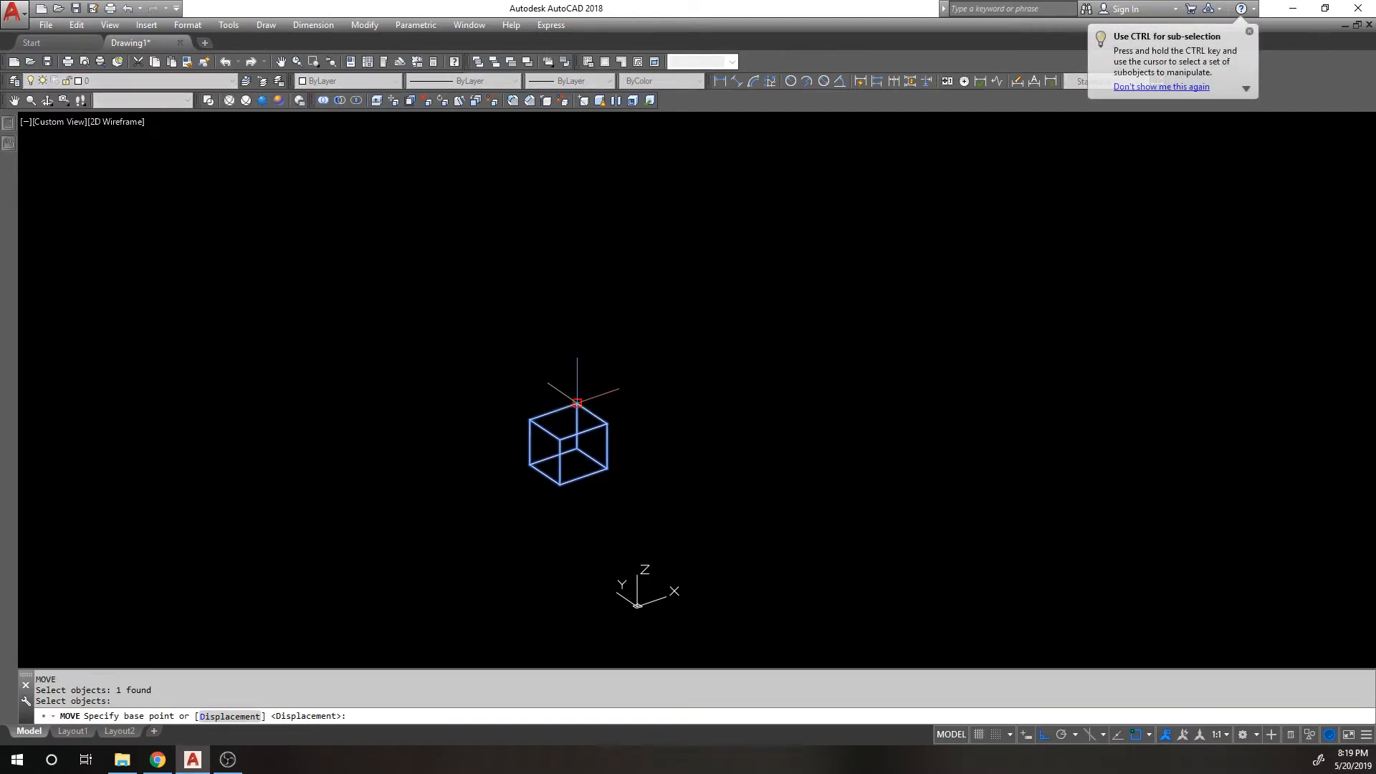
{"action": "left_click", "coordinate": [576, 403]}
{"action": "type", "text": ".X"}
{"action": "key", "text": "Return"}
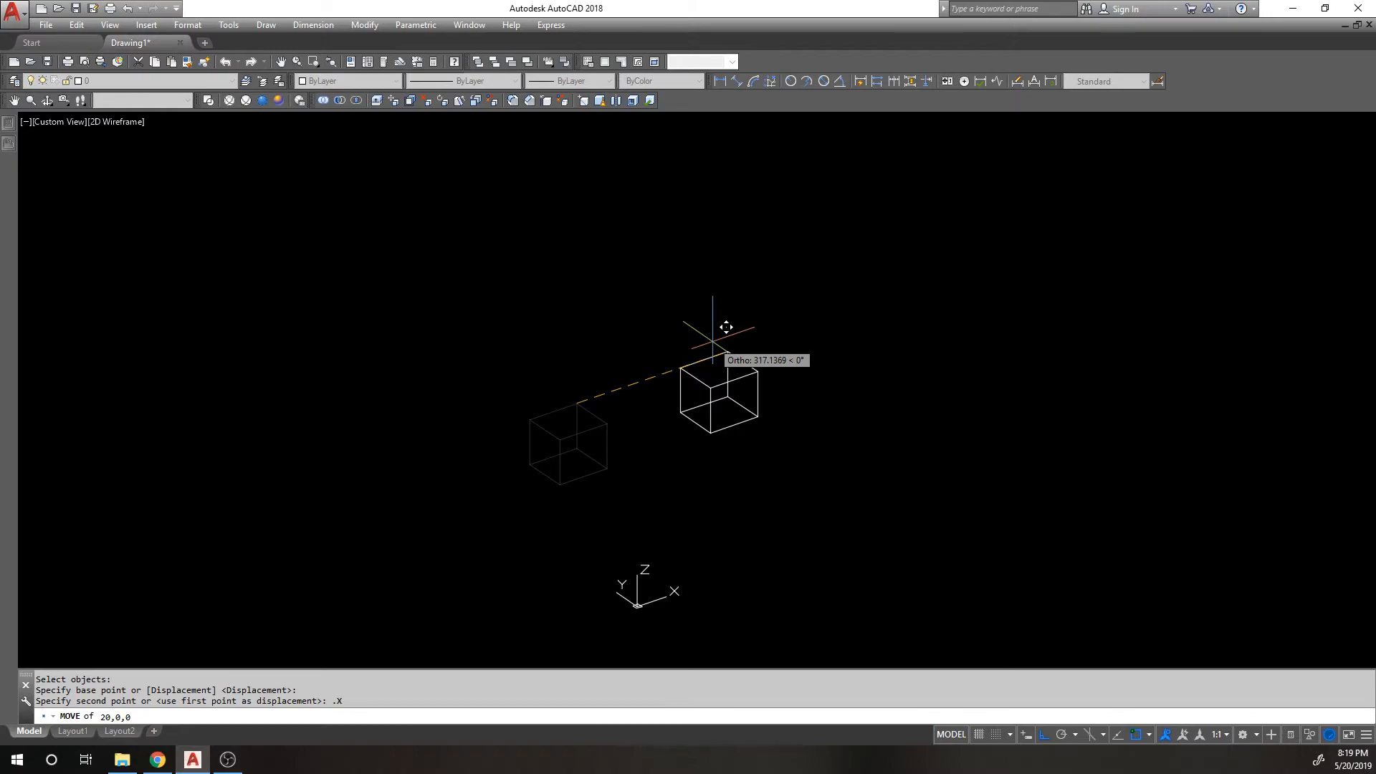
{"action": "key", "text": "Return"}
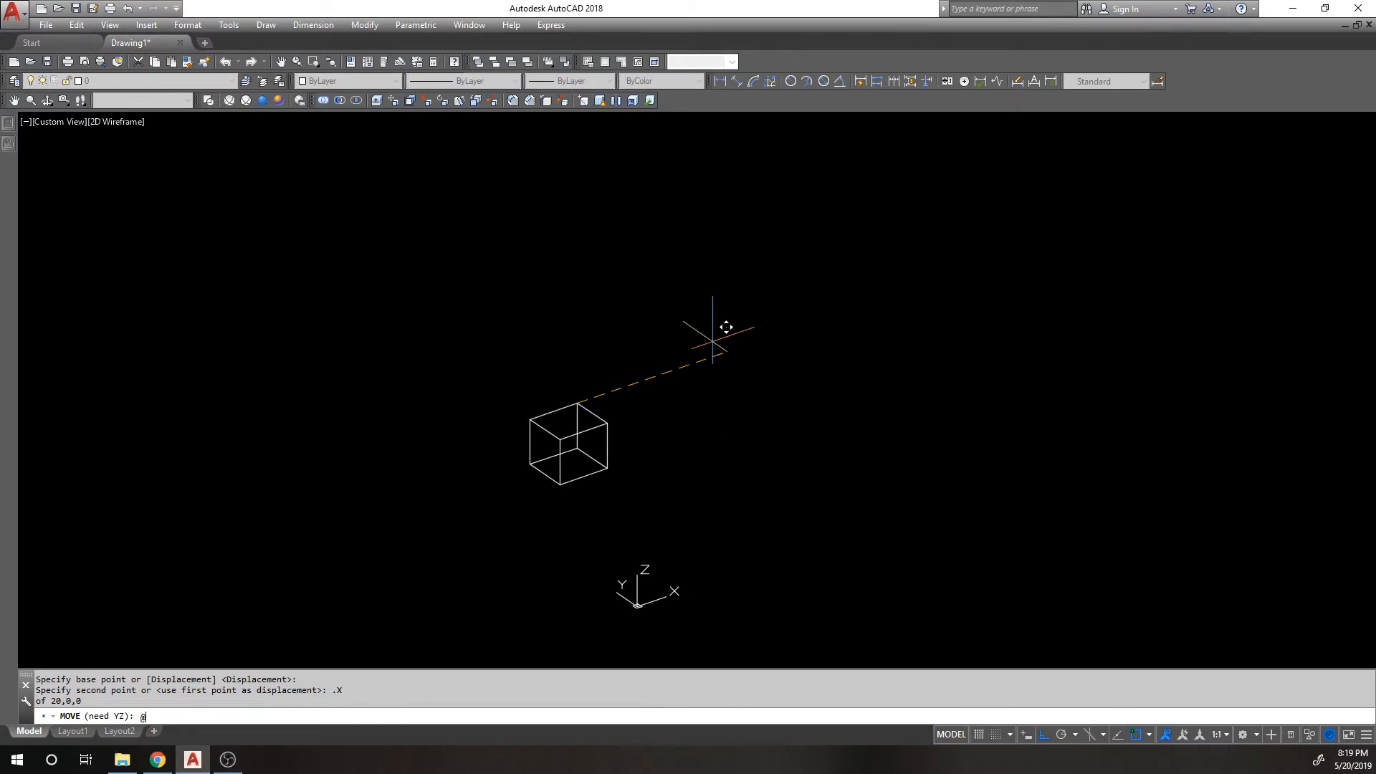
{"action": "key", "text": "Return"}
Check the coordinates of the moved box's rear top corner with ID
{"action": "type", "text": "ID"}
{"action": "key", "text": "Return"}
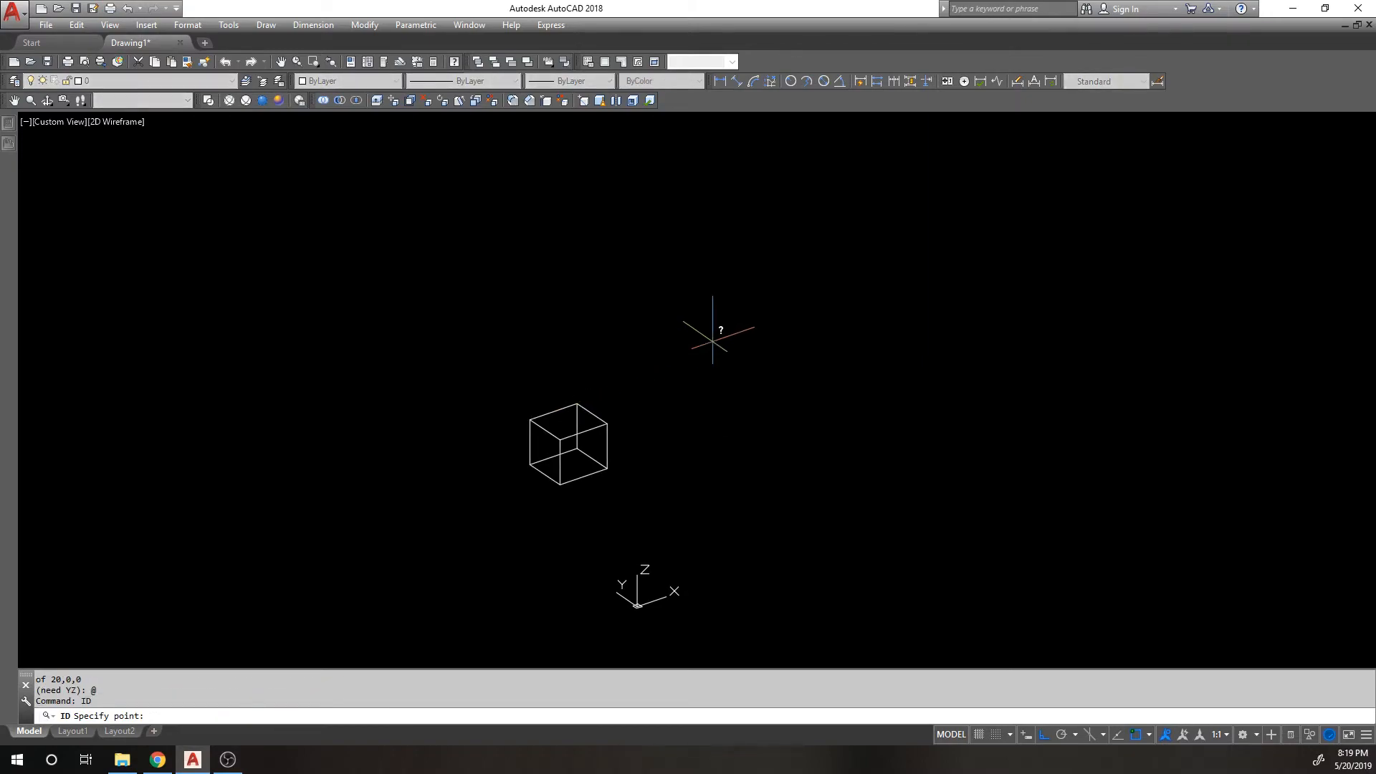
{"action": "left_click", "coordinate": [578, 399]}
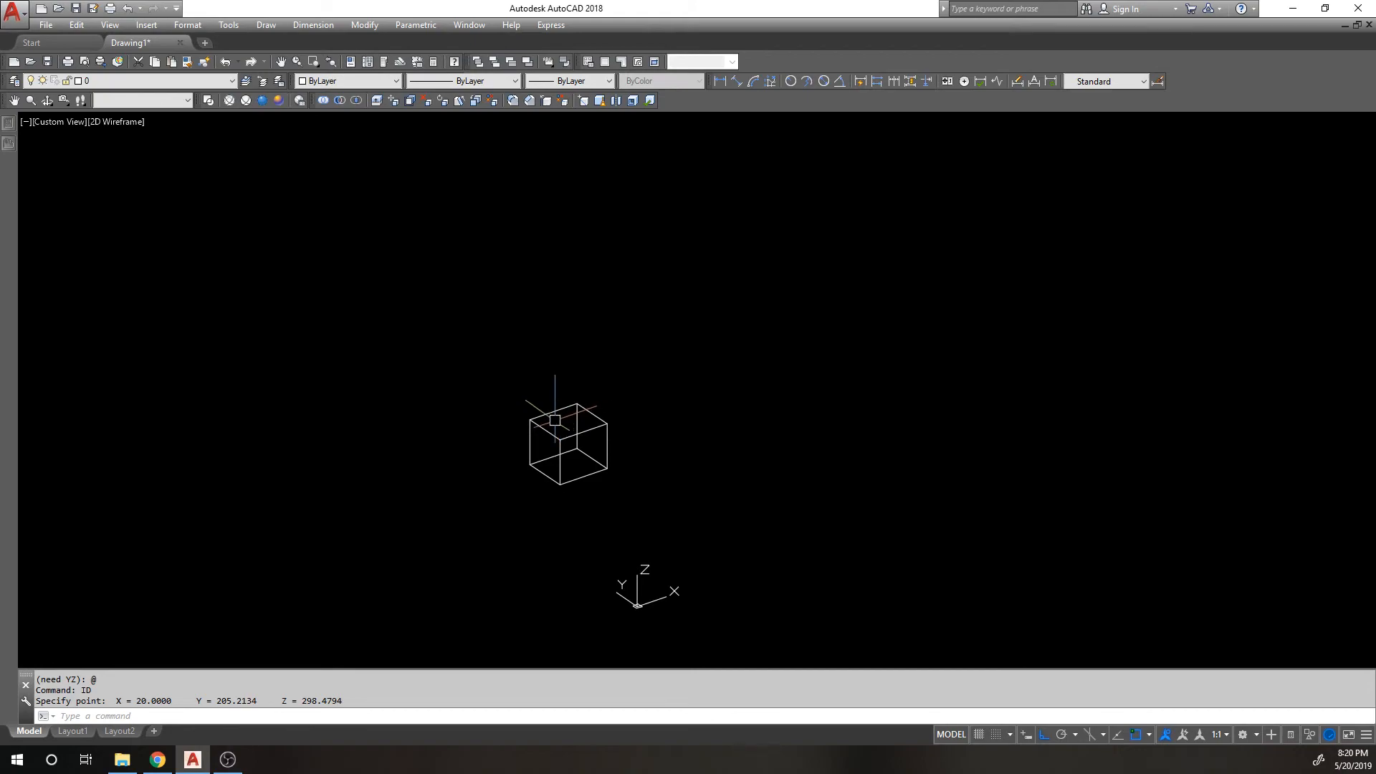
{"action": "left_click", "coordinate": [556, 419]}
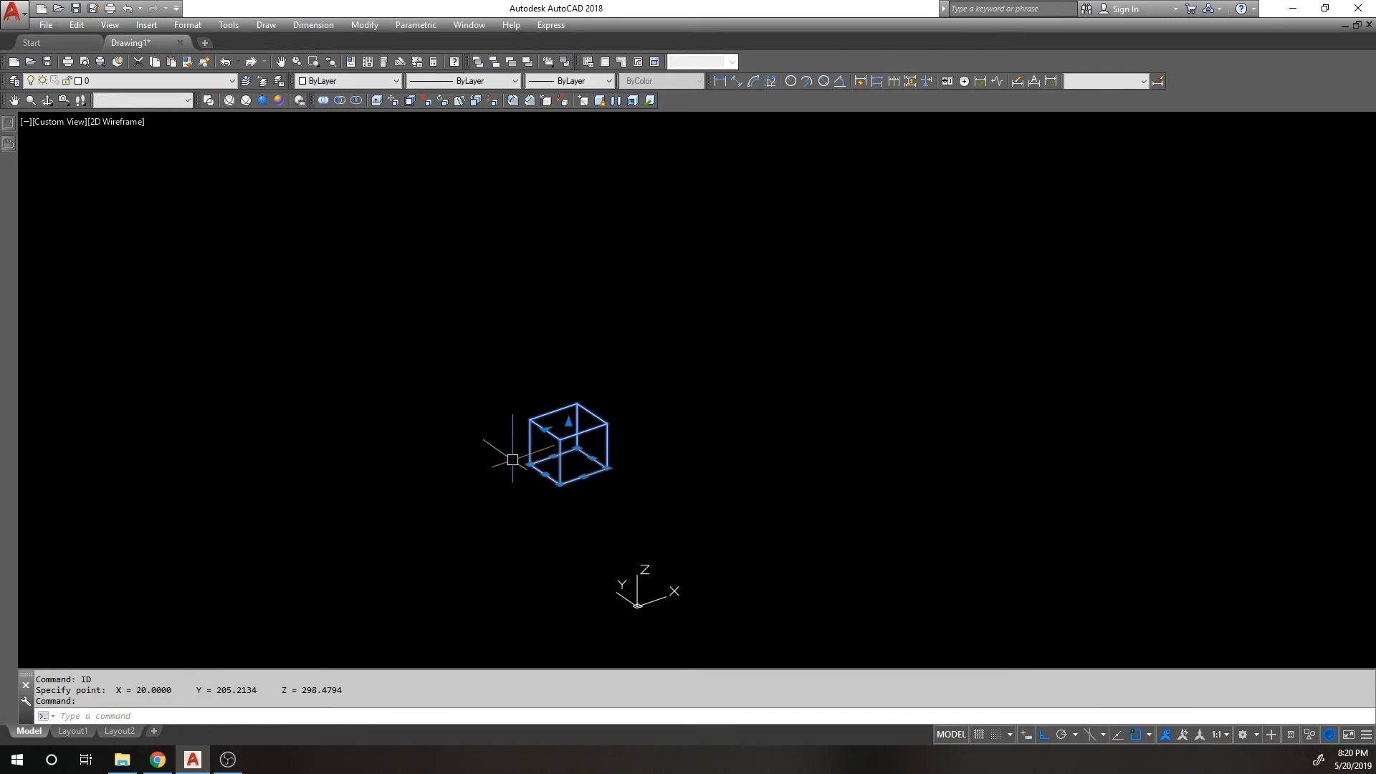
{"action": "key", "text": "Escape"}
Draw a short line parallel to the X axis beside the box, ending at about X 700, Y 350
{"action": "middle_click_drag", "start_coordinate": [500, 460], "coordinate": [440, 448]}
{"action": "type", "text": "L"}
{"action": "key", "text": "Return"}
{"action": "left_click", "coordinate": [715, 426]}
{"action": "left_click", "coordinate": [789, 399]}
{"action": "key", "text": "Return"}
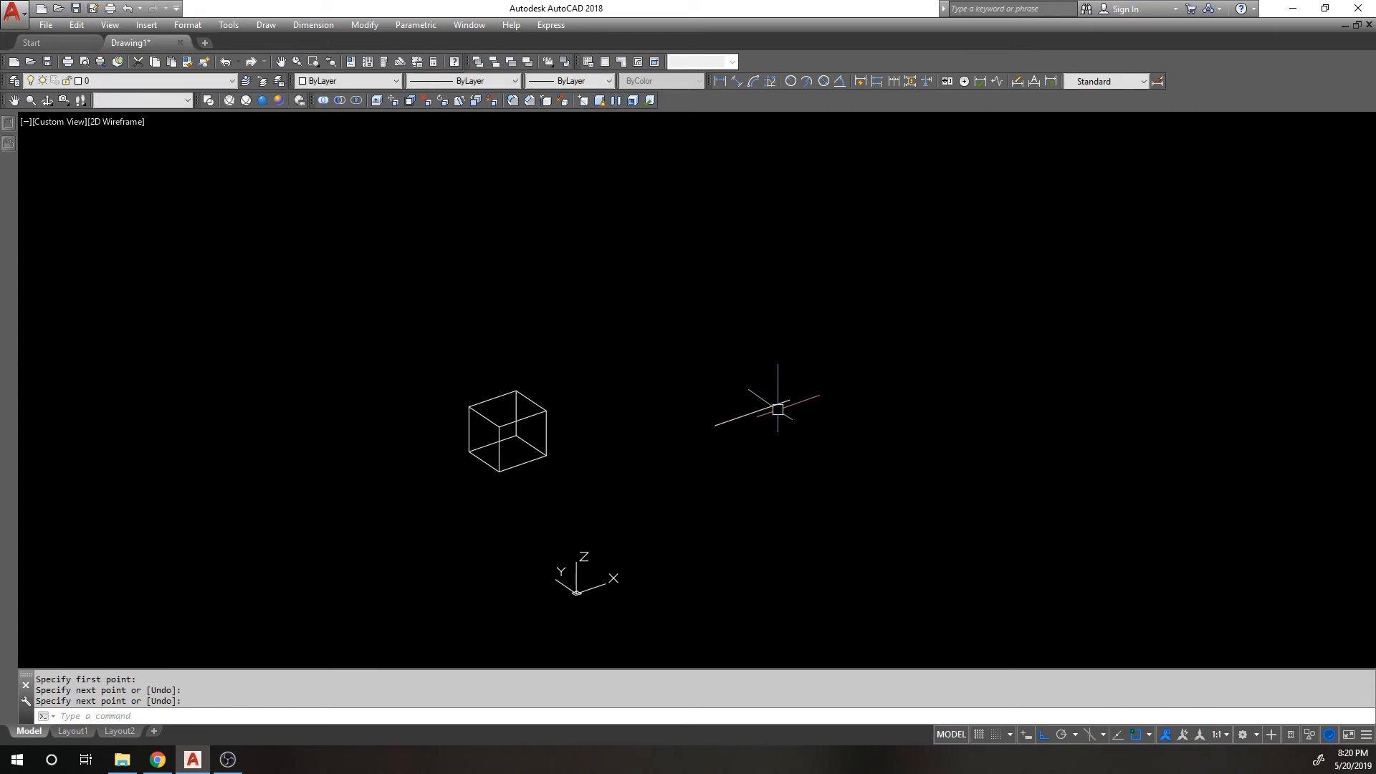
Query the coordinates of the new line's far endpoint with ID
{"action": "type", "text": "ID"}
{"action": "key", "text": "Return"}
{"action": "left_click", "coordinate": [789, 396]}
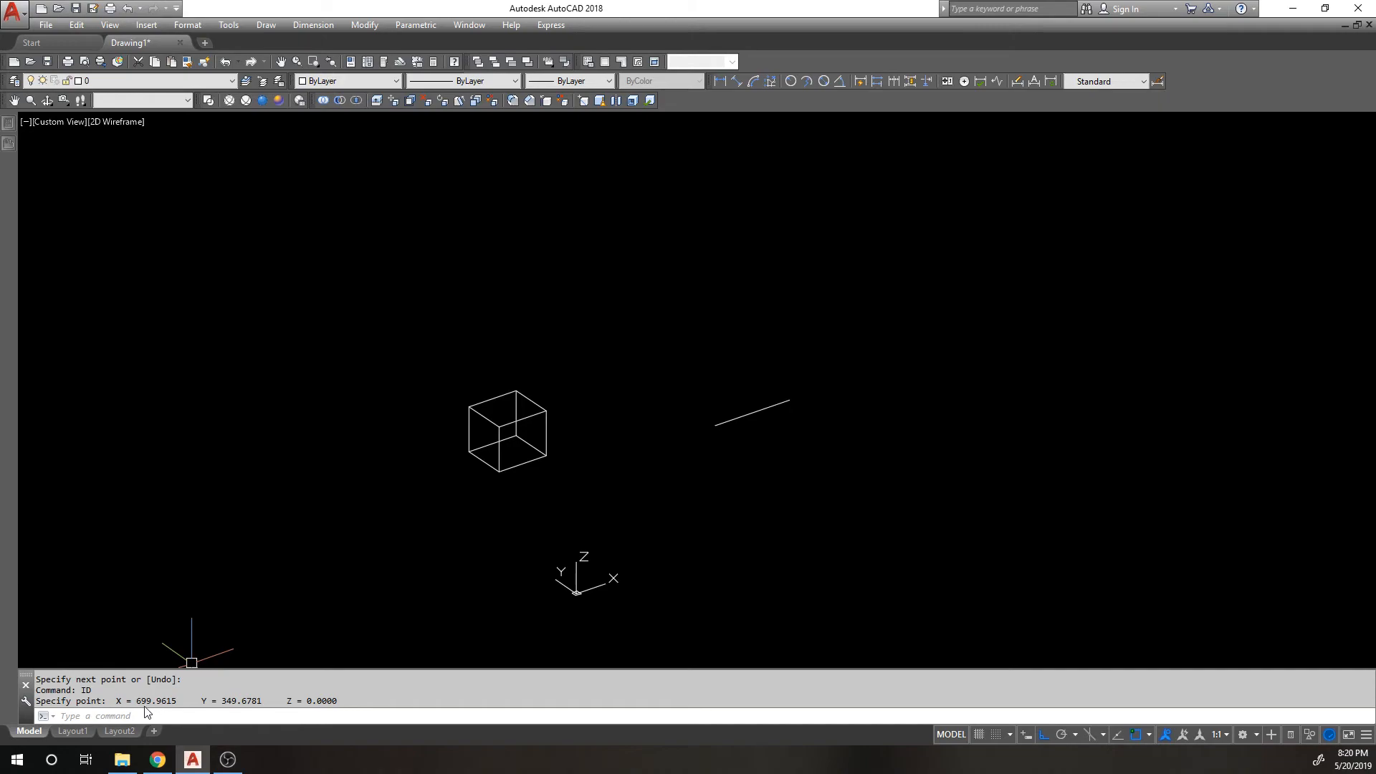
Set the drawing units' length precision to 0
{"action": "scroll", "coordinate": [803, 393], "scroll_direction": "up", "scroll_amount": 3}
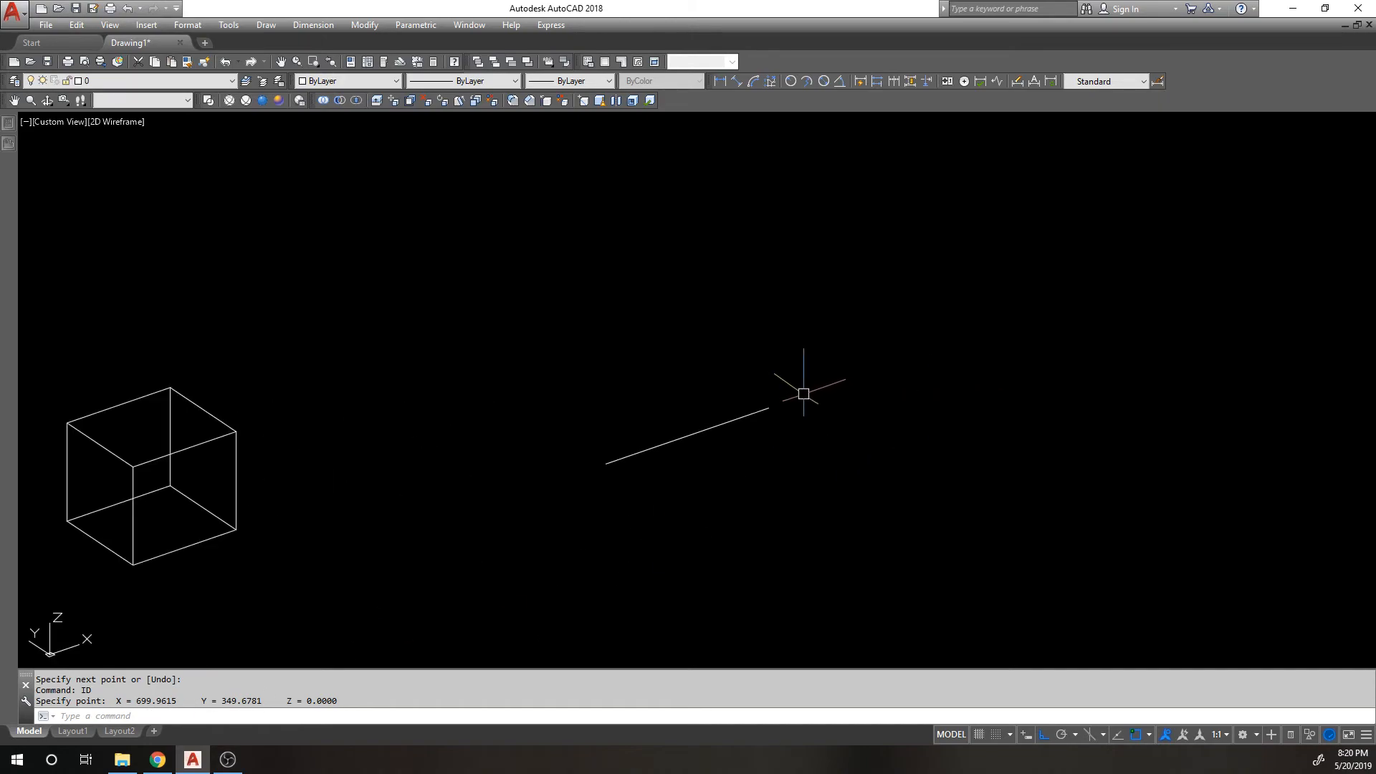
{"action": "type", "text": "UN"}
{"action": "key", "text": "Return"}
{"action": "left_click", "coordinate": [658, 210]}
{"action": "left_click", "coordinate": [658, 233]}
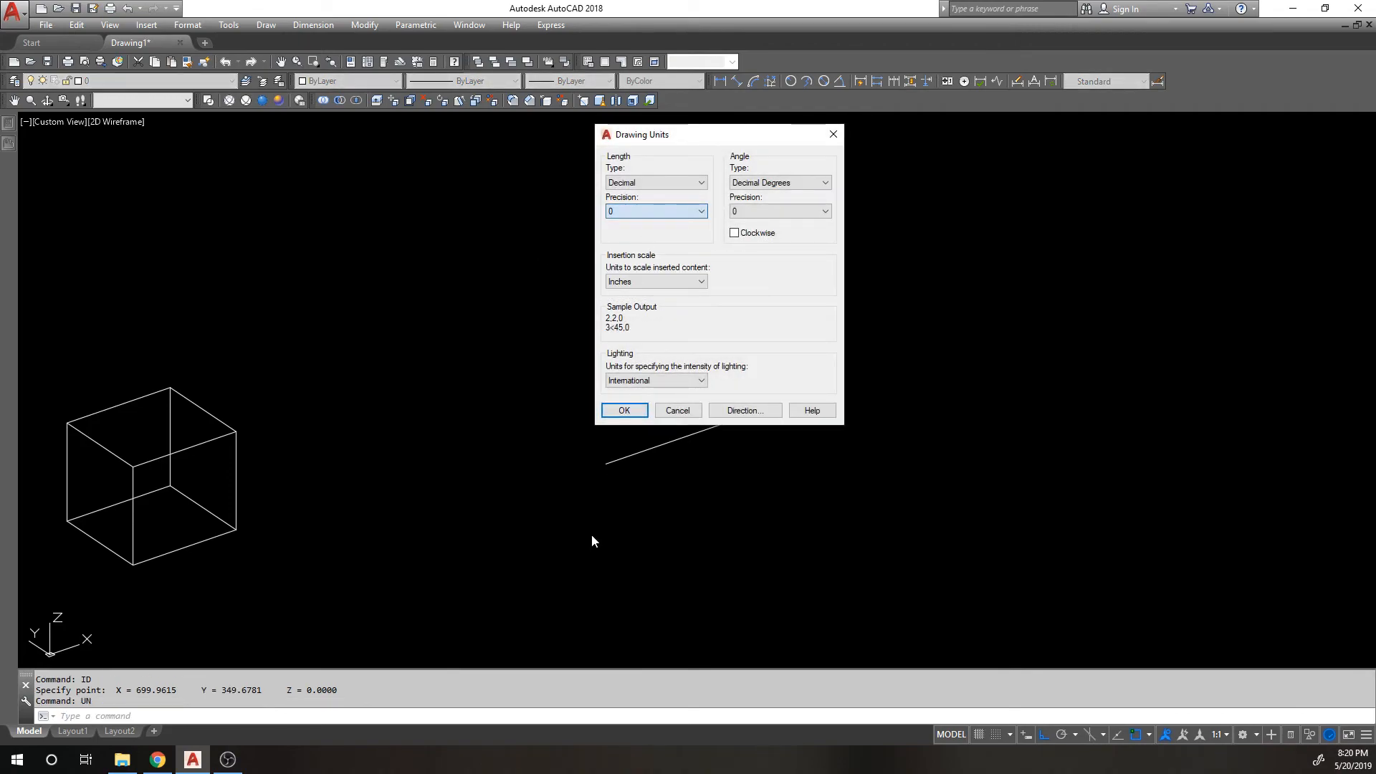
{"action": "left_click", "coordinate": [620, 410]}
Query the line's far endpoint again at whole-number precision
{"action": "type", "text": "ID"}
{"action": "key", "text": "Return"}
{"action": "left_click", "coordinate": [769, 407]}
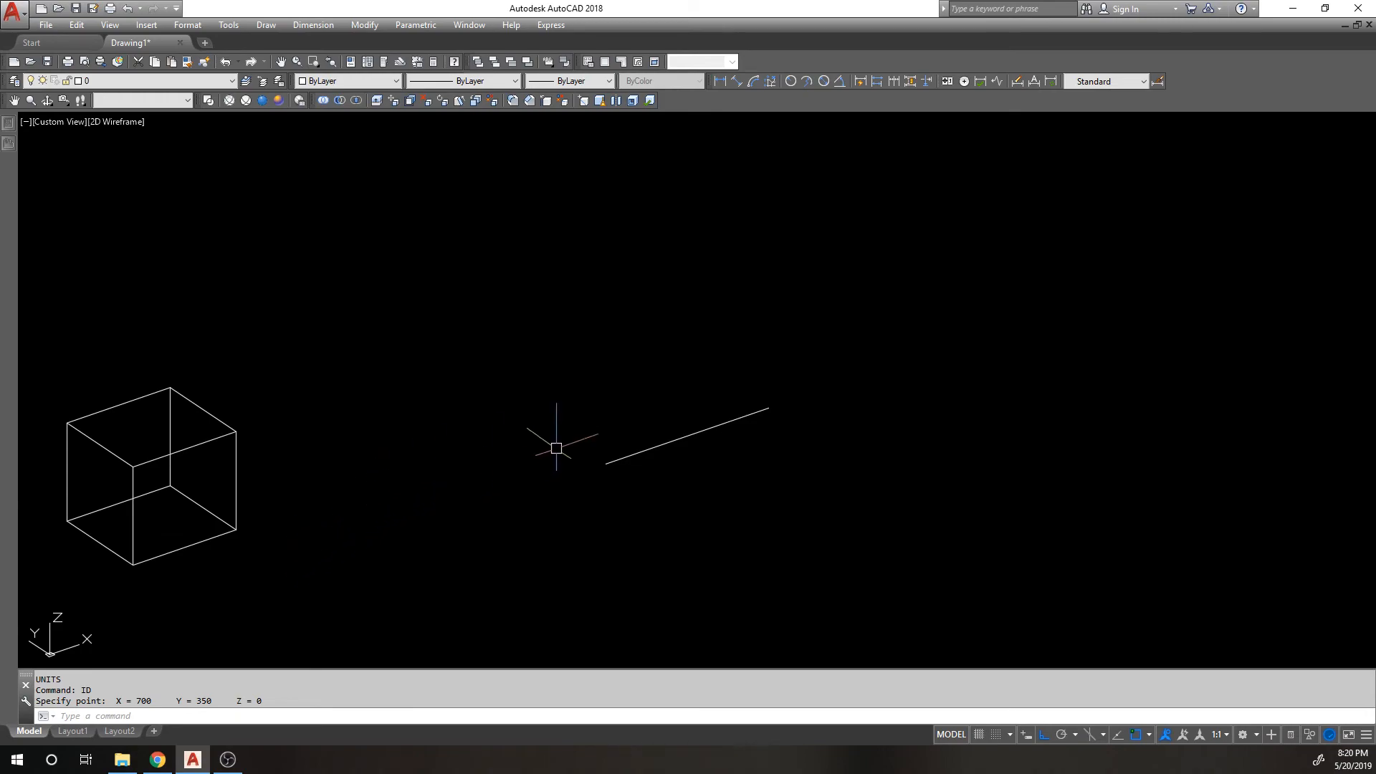
Set the drawing units' length precision to 0.00000000
{"action": "type", "text": "UN"}
{"action": "key", "text": "Return"}
{"action": "left_click", "coordinate": [651, 211]}
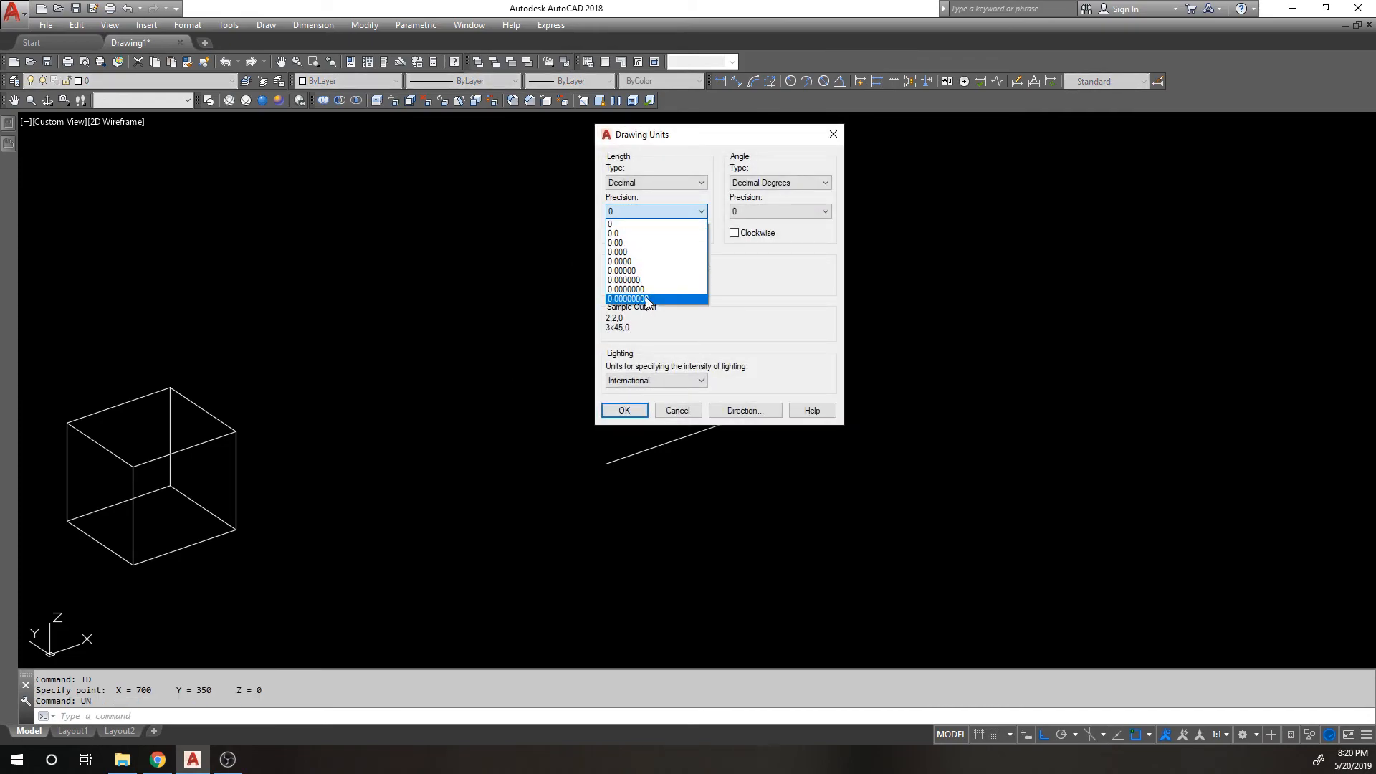
{"action": "left_click", "coordinate": [646, 299]}
{"action": "left_click", "coordinate": [625, 411]}
Query the line's far endpoint with eight-decimal precision
{"action": "type", "text": "ID"}
{"action": "key", "text": "Return"}
{"action": "left_click", "coordinate": [751, 409]}
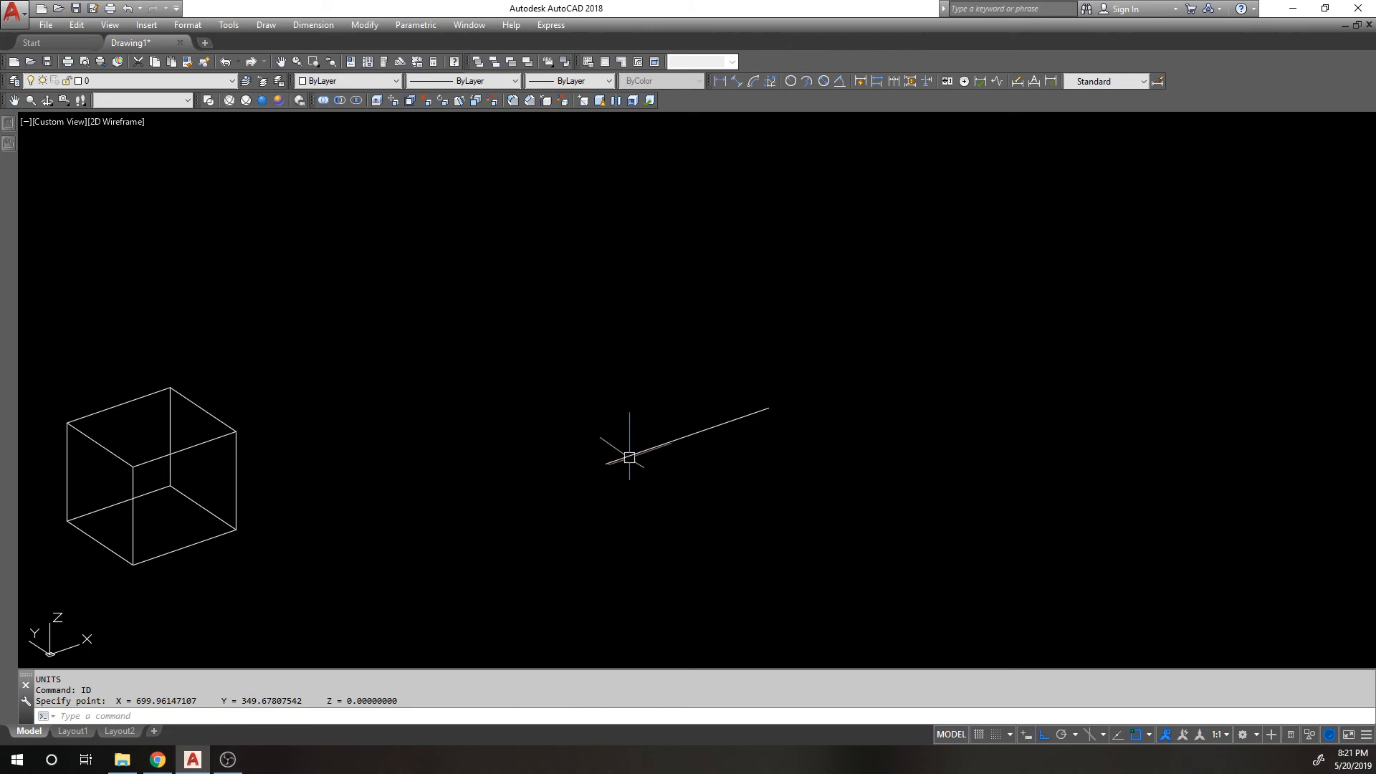
Stretch the line's far endpoint to exactly X 700 using the .X filter with 700,0,0 and @ for YZ, and check its coordinates
{"action": "type", "text": "S"}
{"action": "key", "text": "Return"}
{"action": "left_click", "coordinate": [818, 432]}
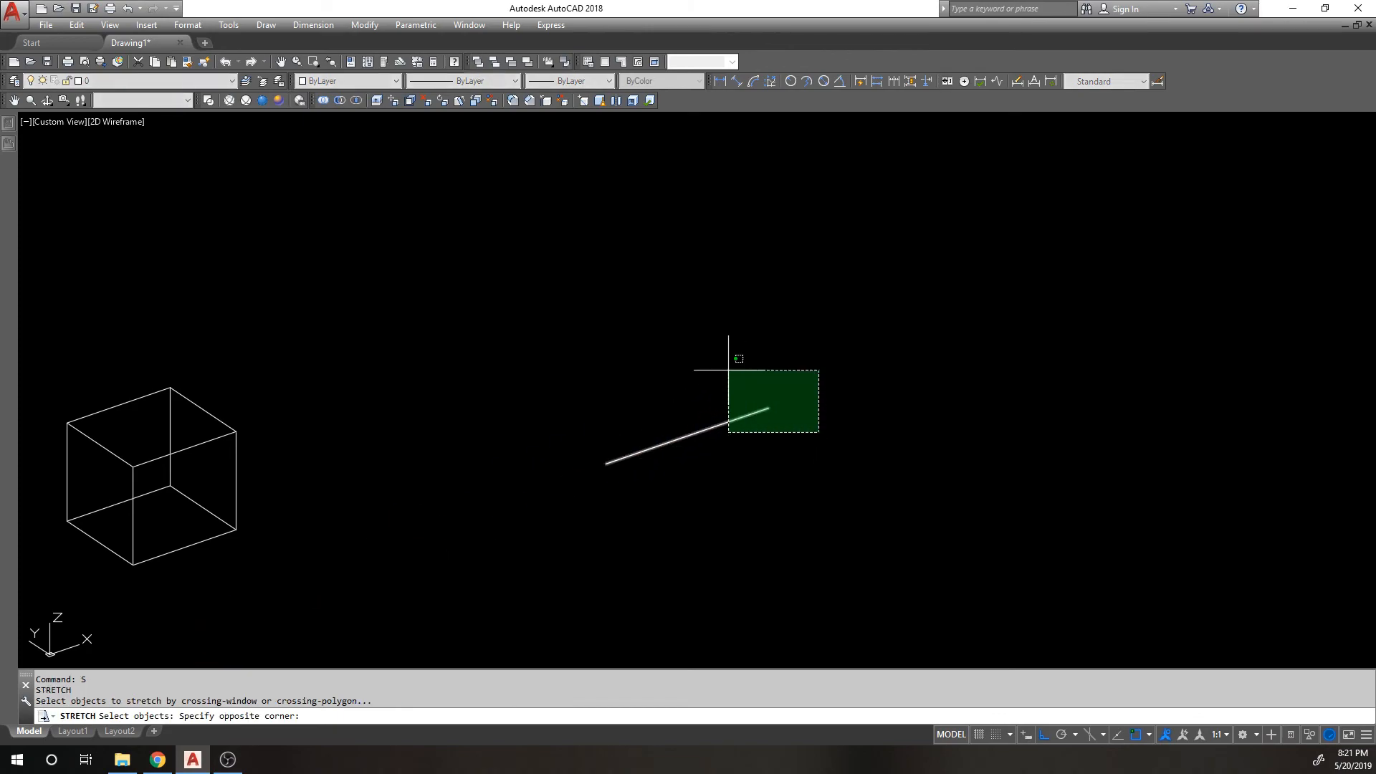
{"action": "left_click", "coordinate": [728, 369]}
{"action": "key", "text": "Return"}
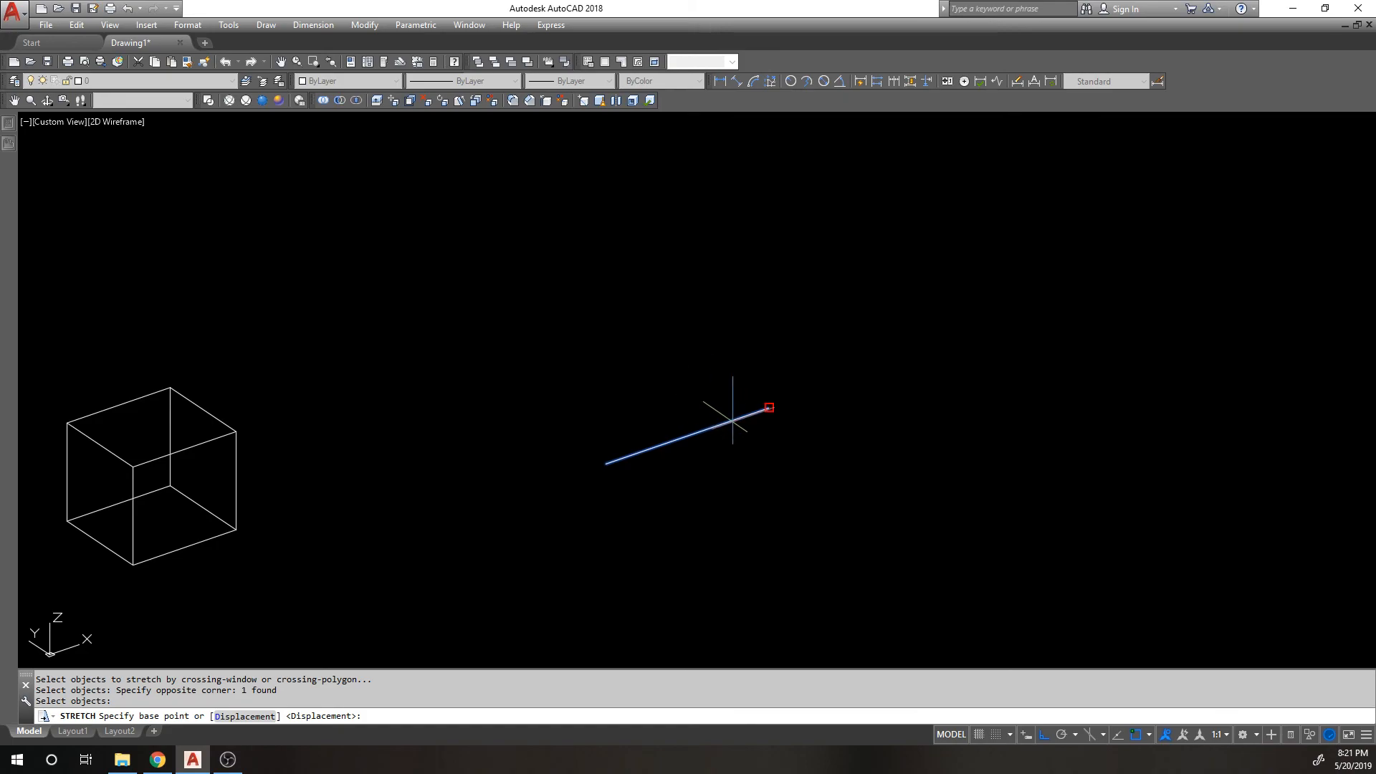
{"action": "left_click", "coordinate": [737, 405]}
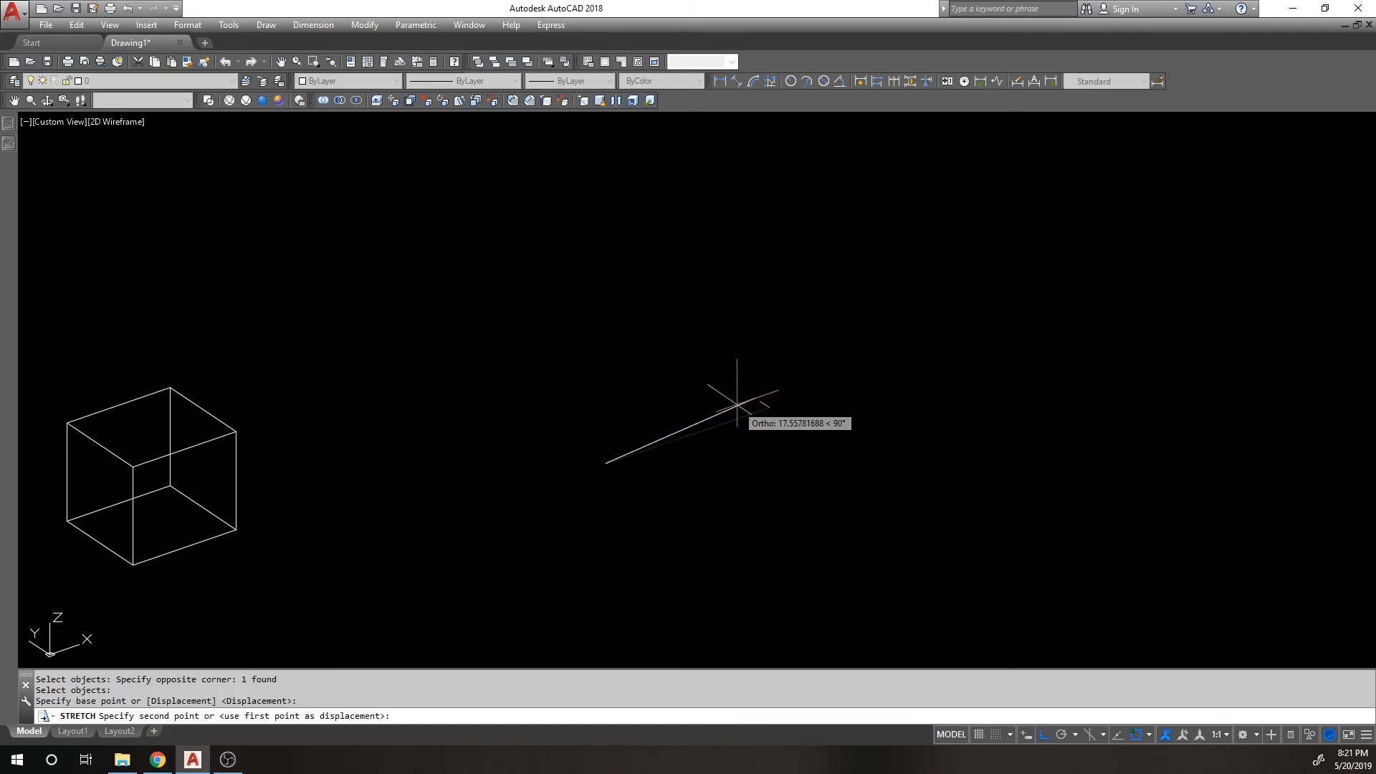
{"action": "type", "text": ".X"}
{"action": "key", "text": "Return"}
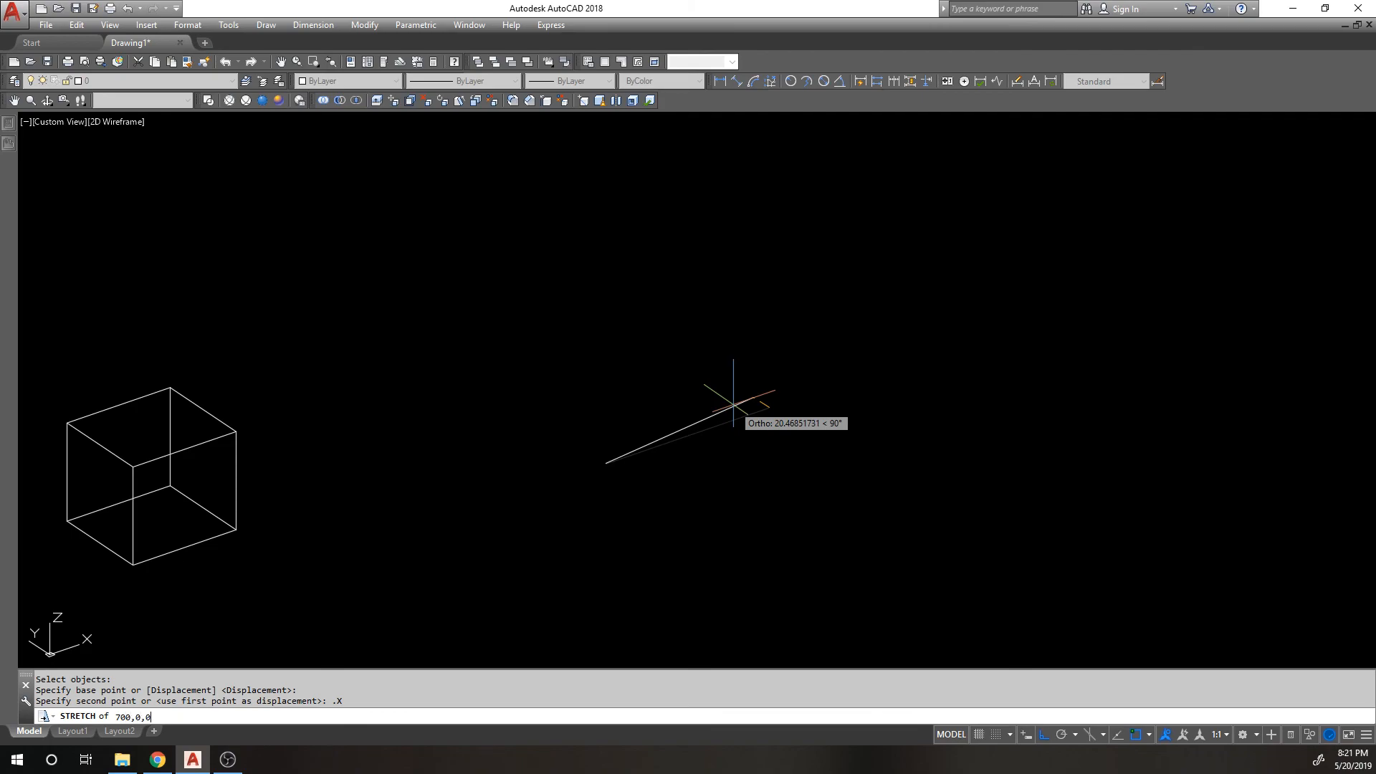
{"action": "key", "text": "Return"}
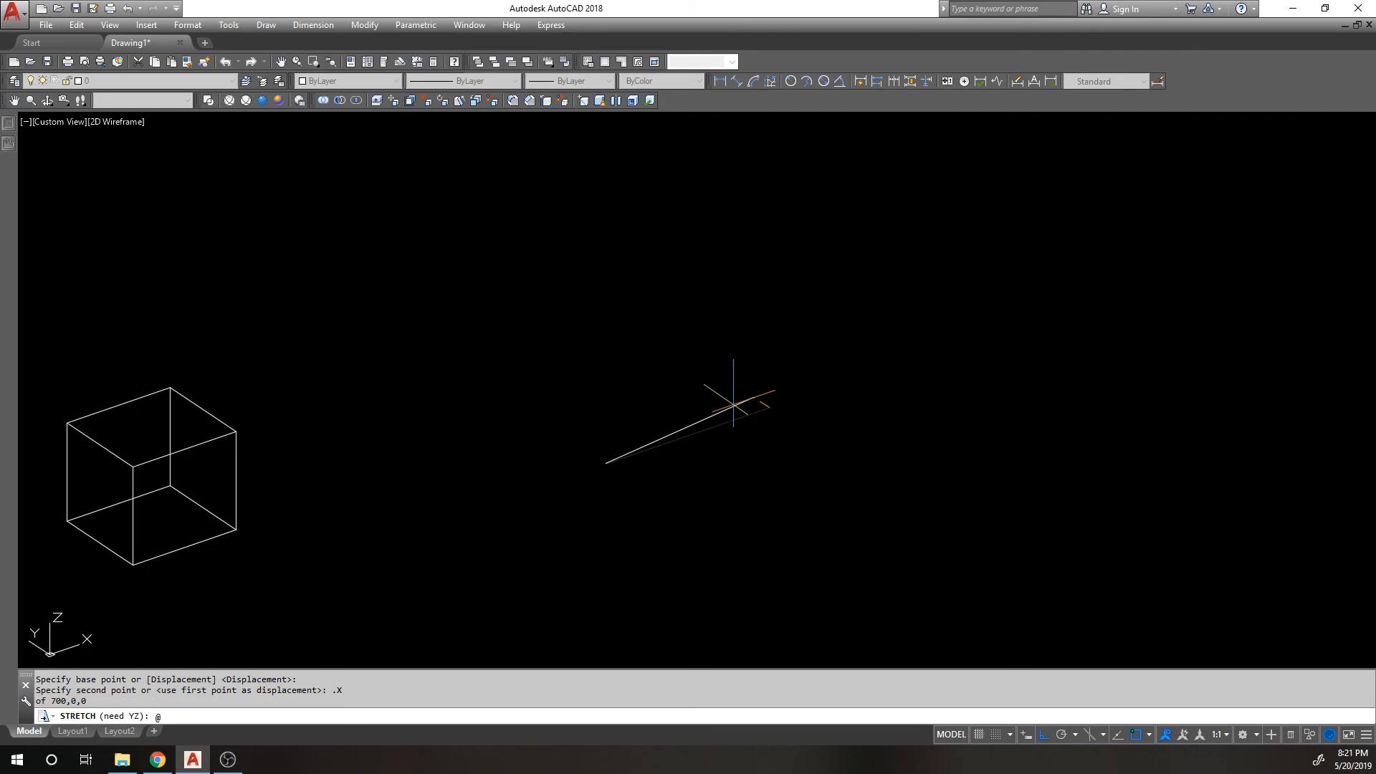
{"action": "type", "text": "@"}
{"action": "key", "text": "Return"}
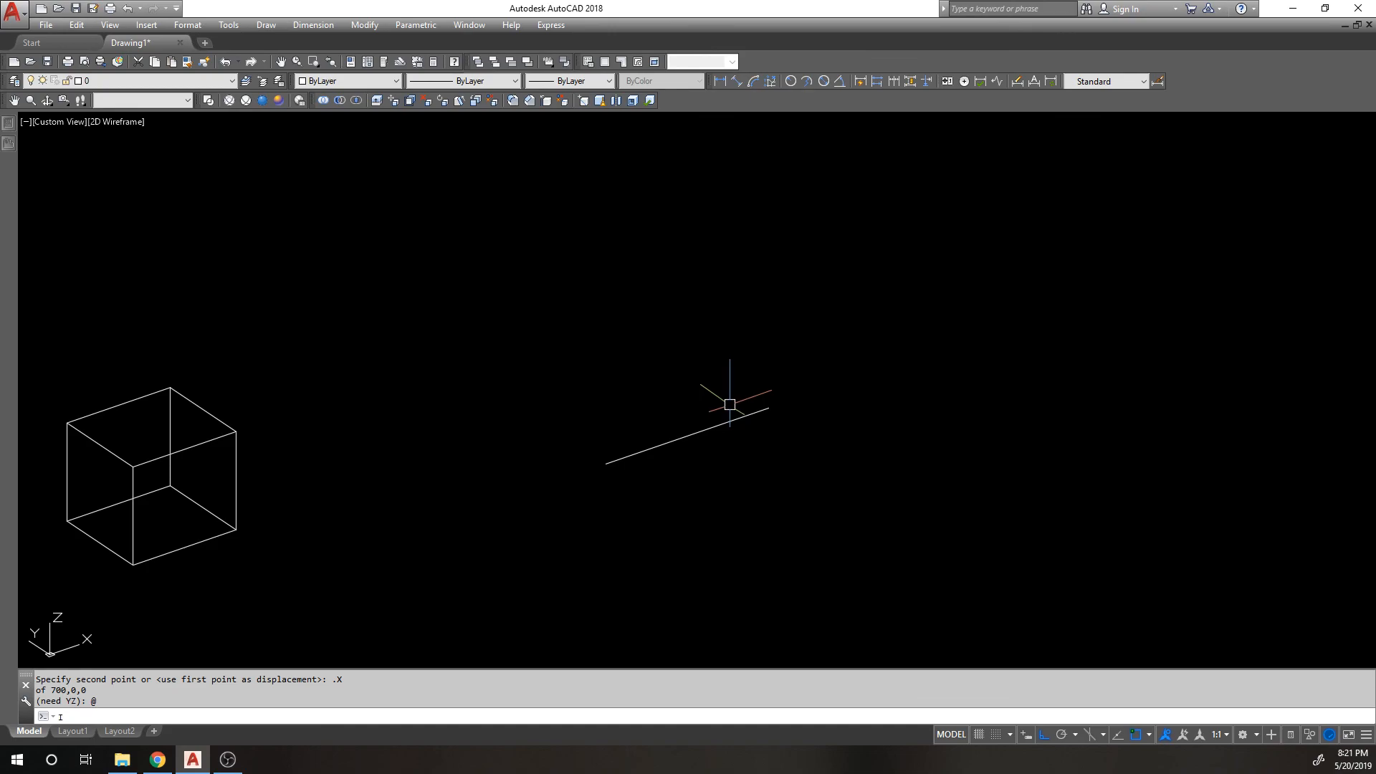
{"action": "key", "text": "Return"}
{"action": "left_click", "coordinate": [768, 408]}
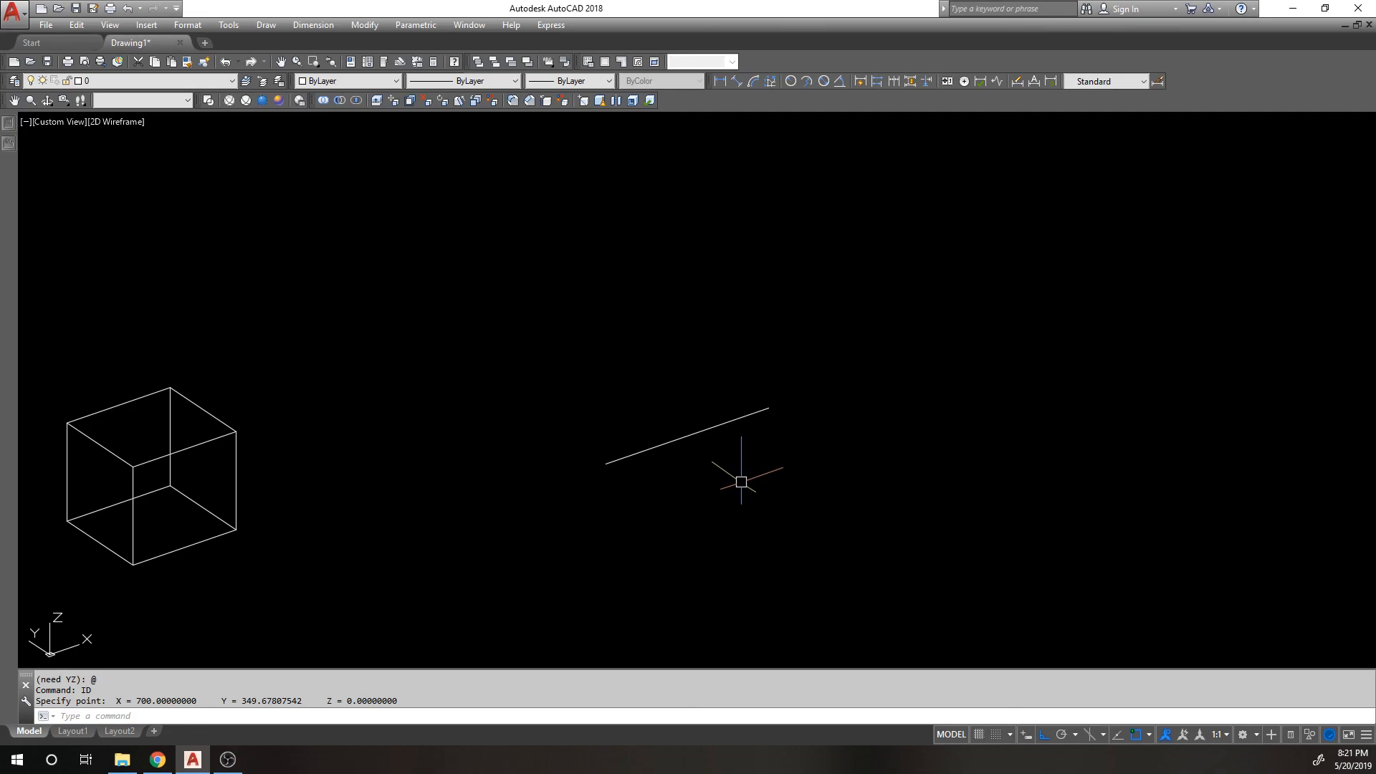
Erase the box and the line
{"action": "scroll", "coordinate": [741, 480], "scroll_direction": "down", "scroll_amount": 5}
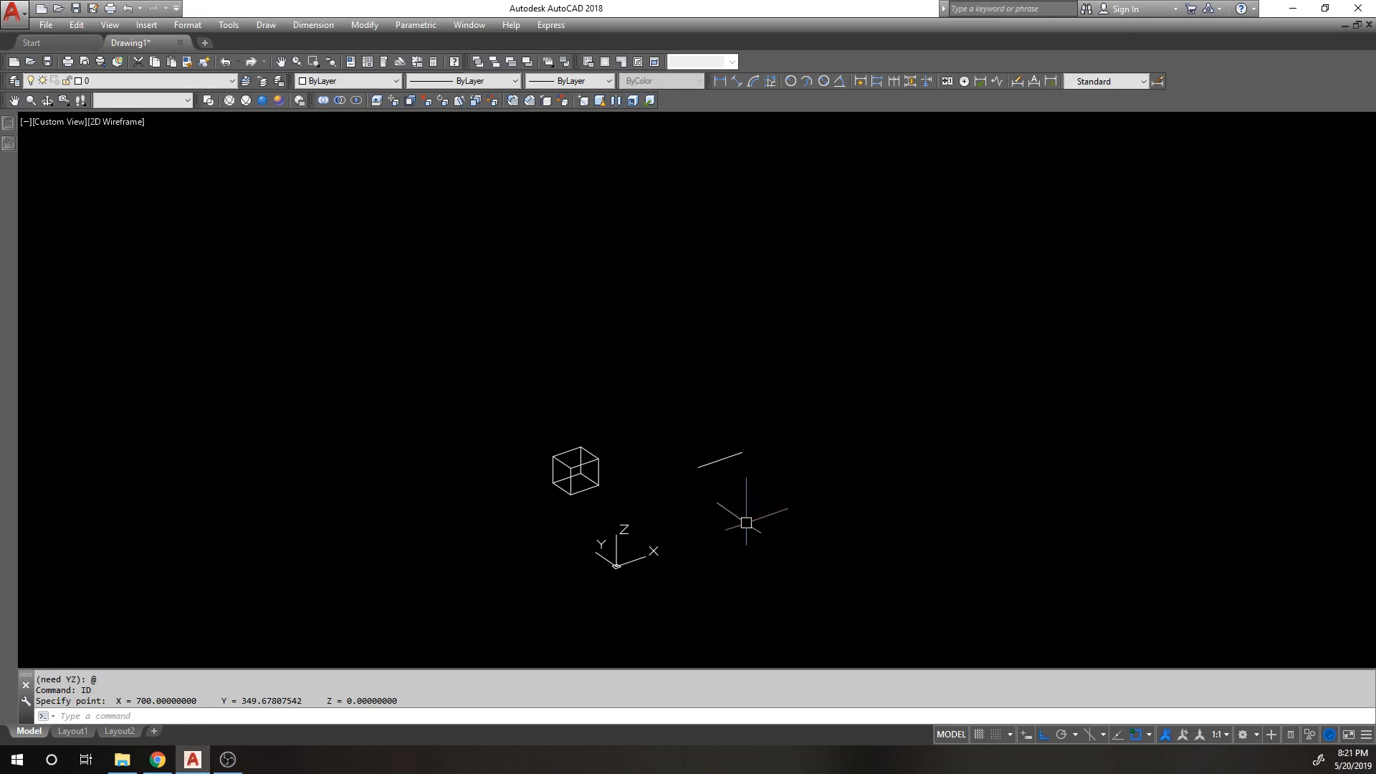
{"action": "left_click", "coordinate": [746, 506]}
{"action": "left_click", "coordinate": [500, 397]}
{"action": "type", "text": "e"}
{"action": "key", "text": "Return"}
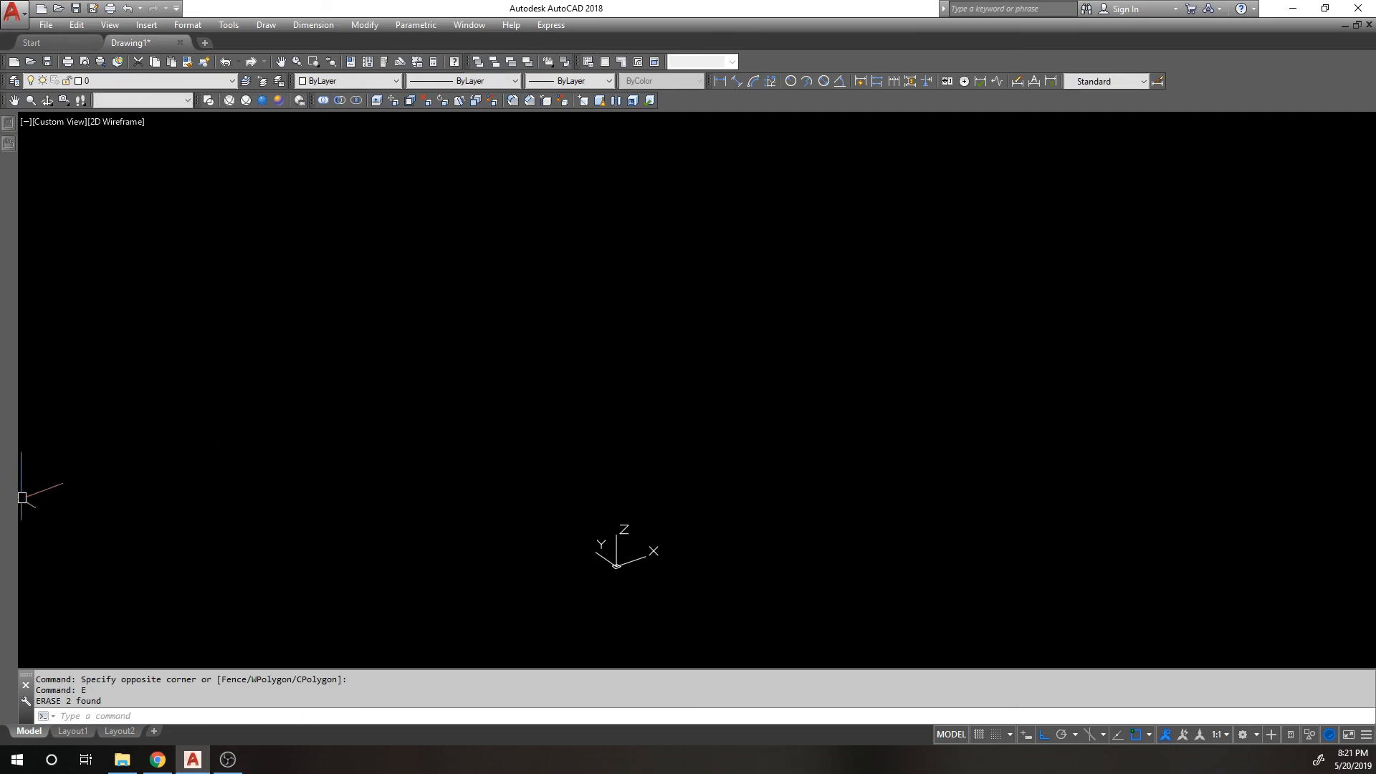